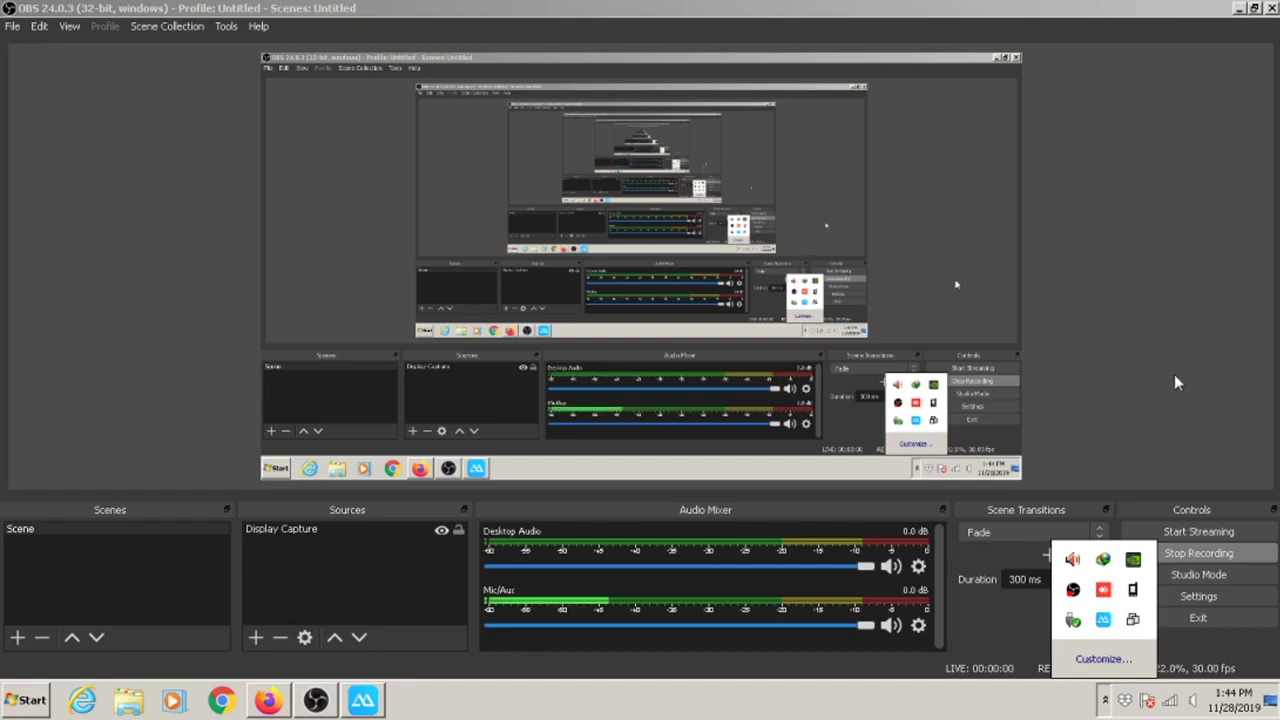
Dismiss the tray popup, confirm OBS is recording, then minimize OBS to reveal the desktop.
click(1194, 343)
click(1239, 8)
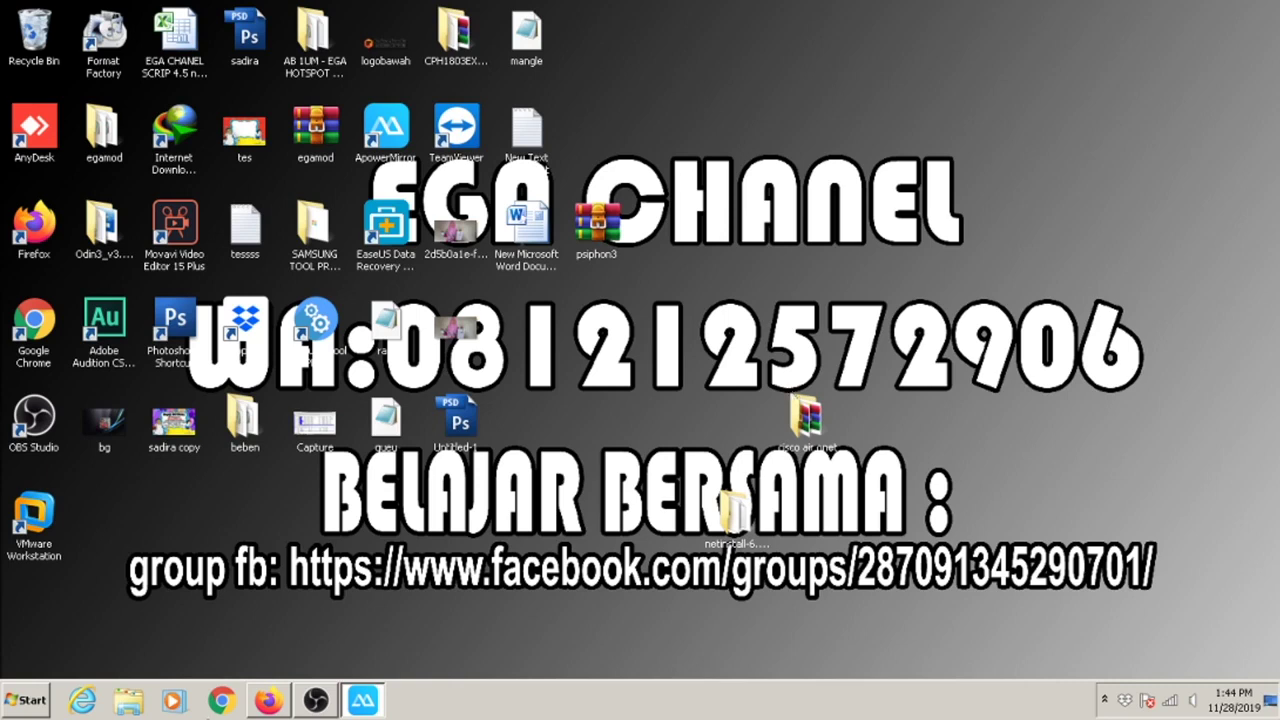
click(318, 700)
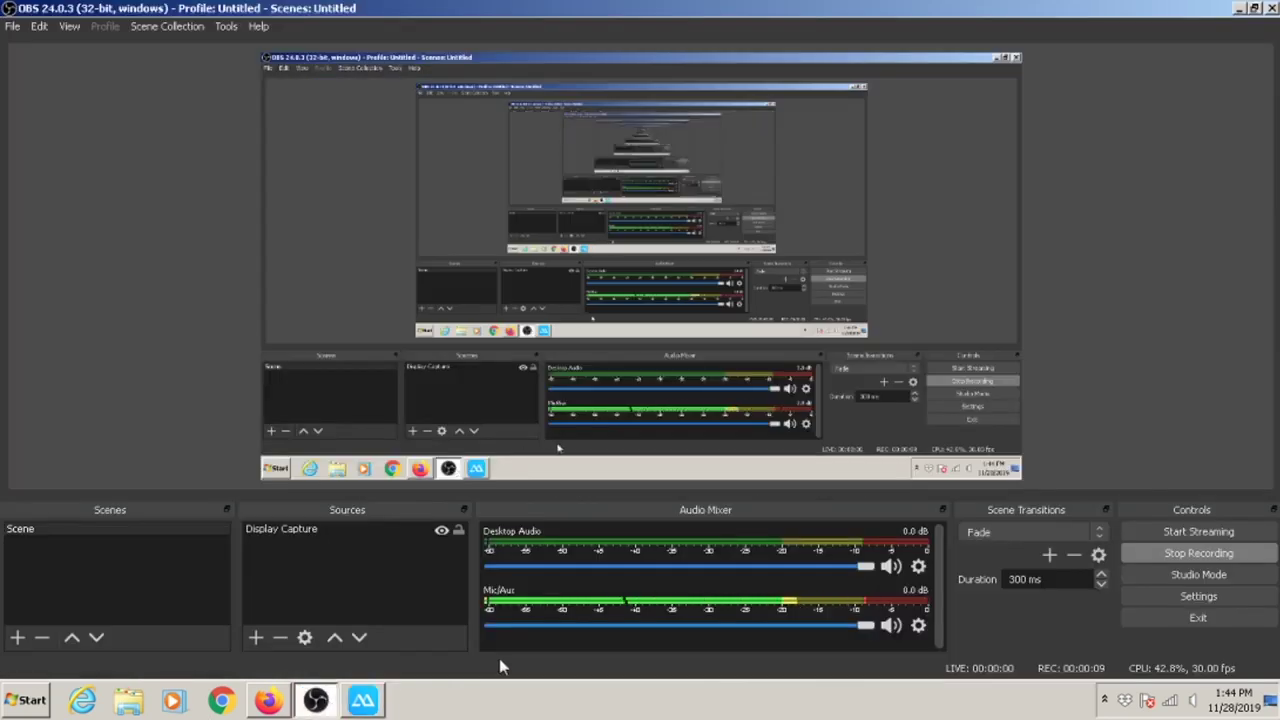
click(1239, 9)
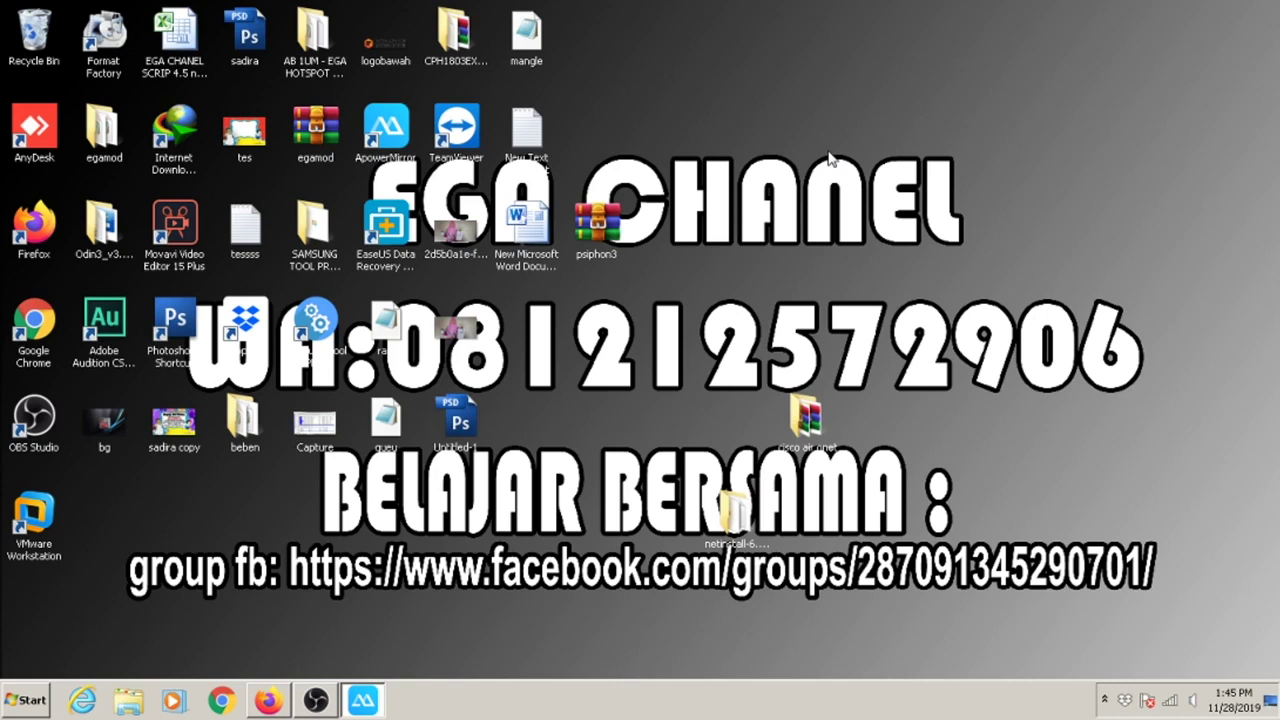
Refresh the desktop twice and launch Firefox from the taskbar.
right_click(654, 187)
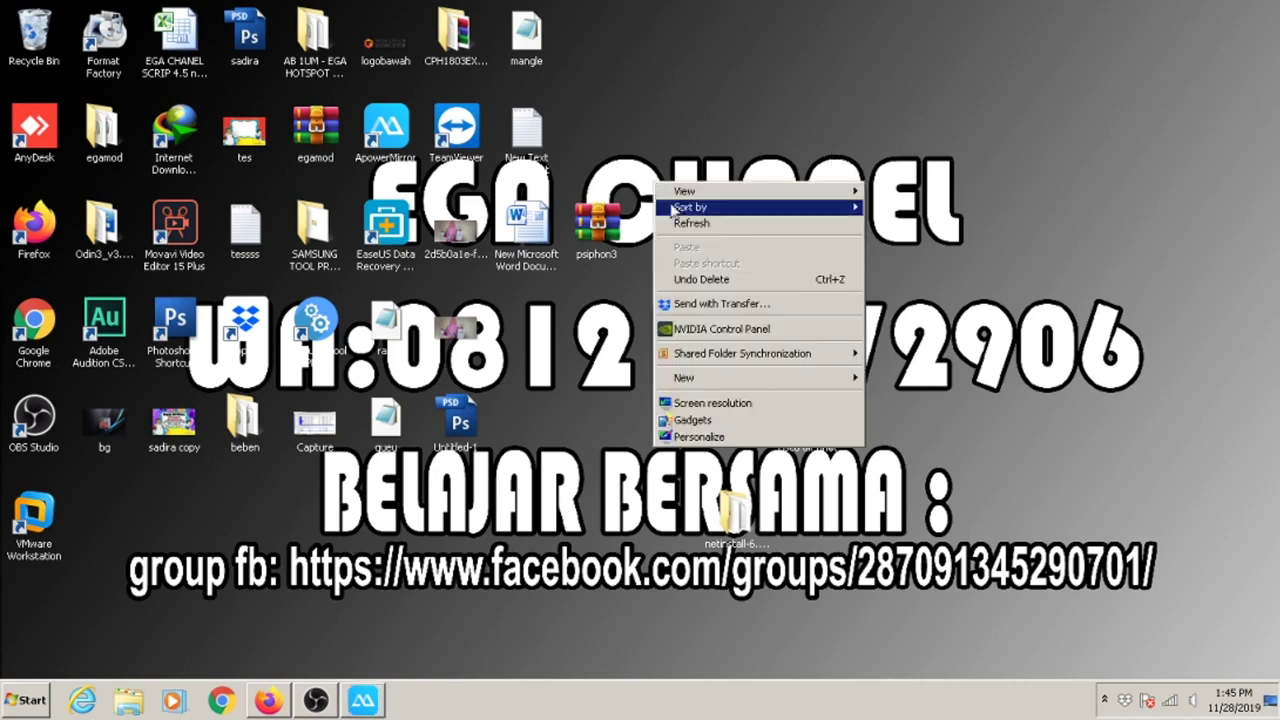
click(700, 224)
right_click(700, 228)
click(717, 271)
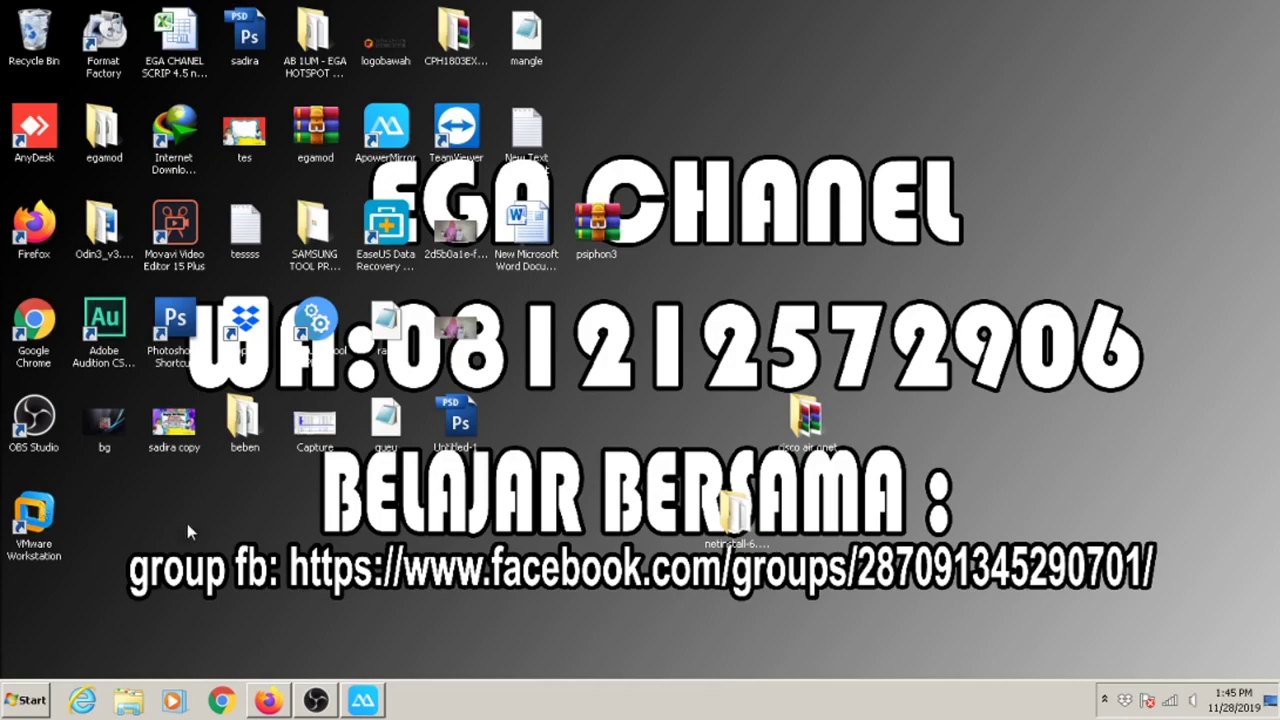
click(259, 700)
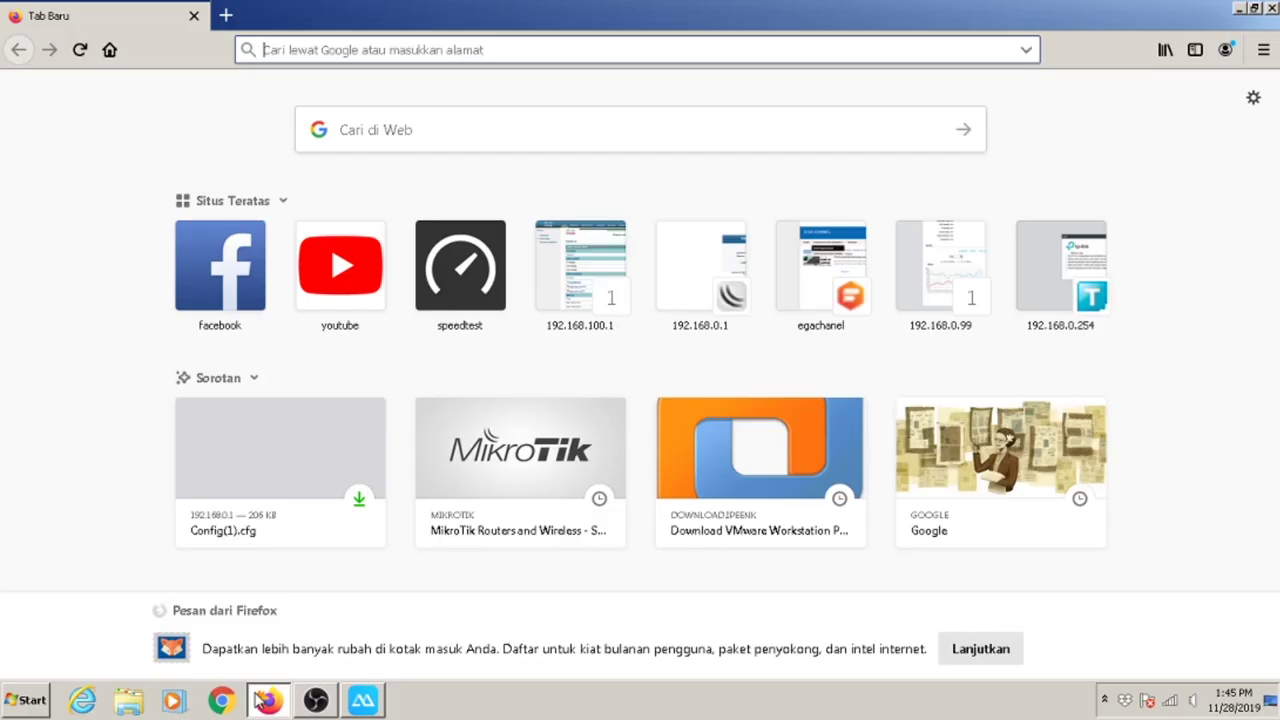
Load mikrotik.com/download in Firefox using address-bar autofill.
click(390, 48)
text(mikrotik.com/)
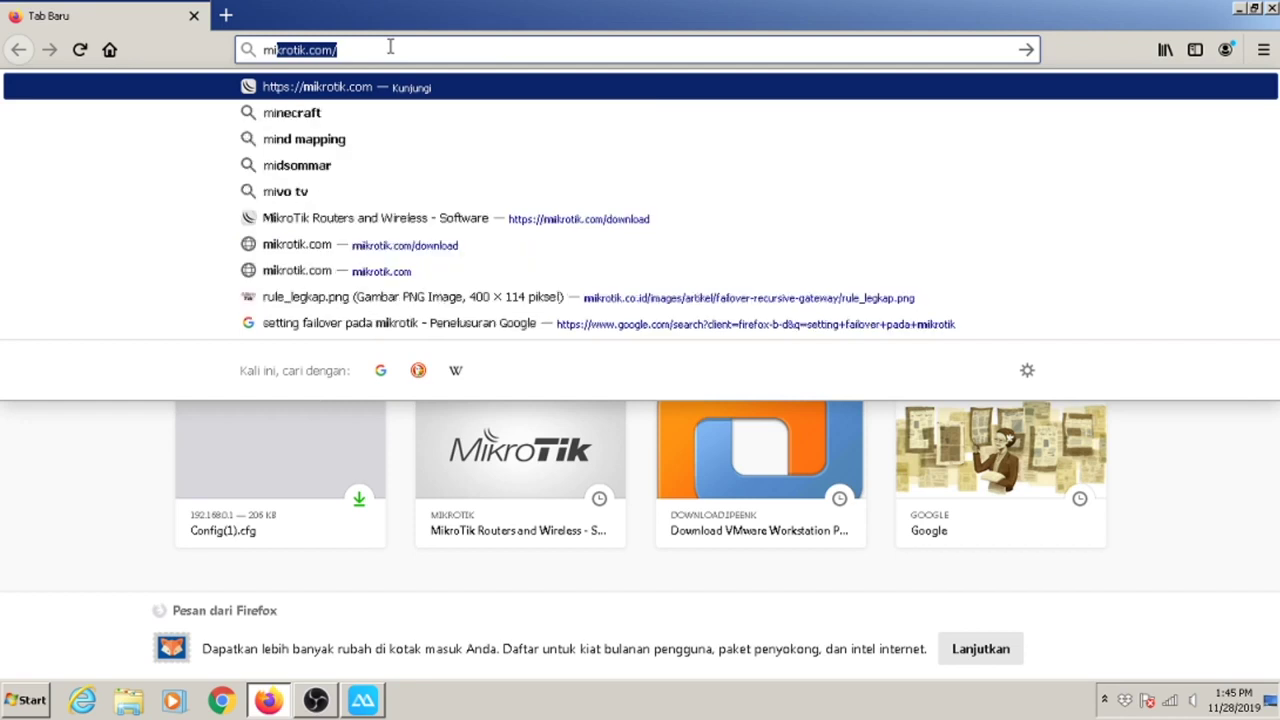
key(Right)
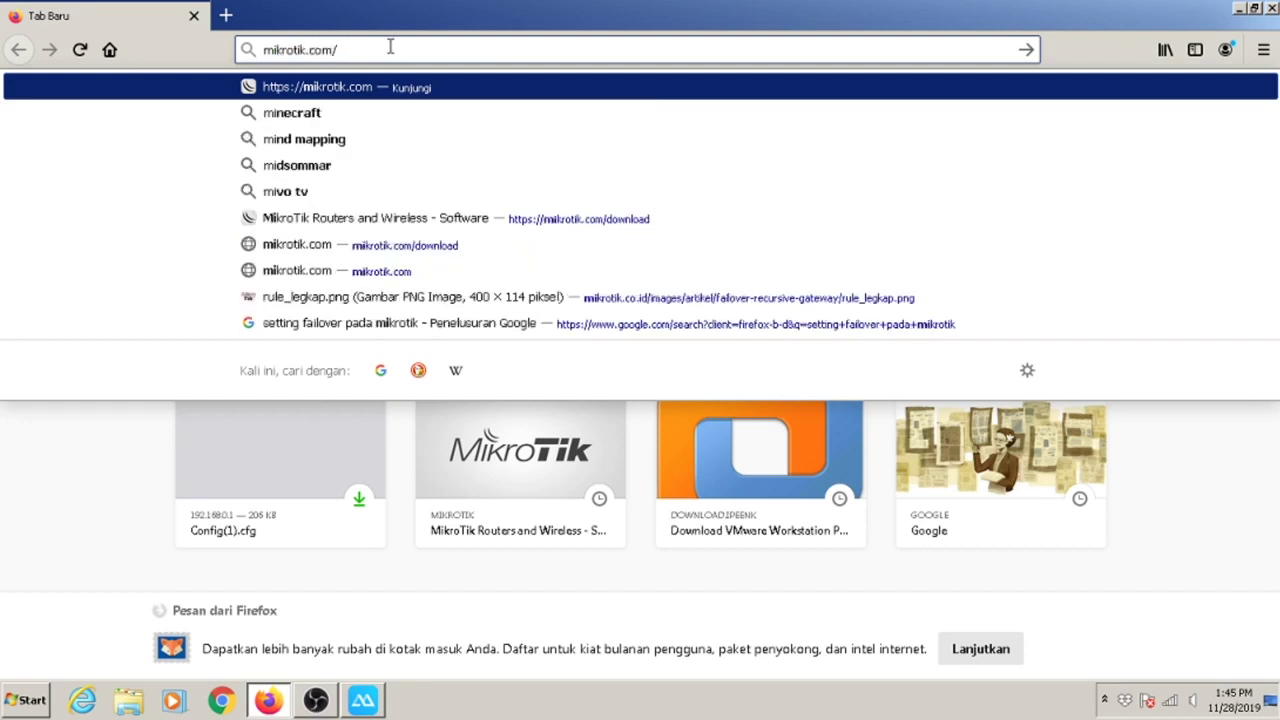
text(download)
key(Right)
key(Return)
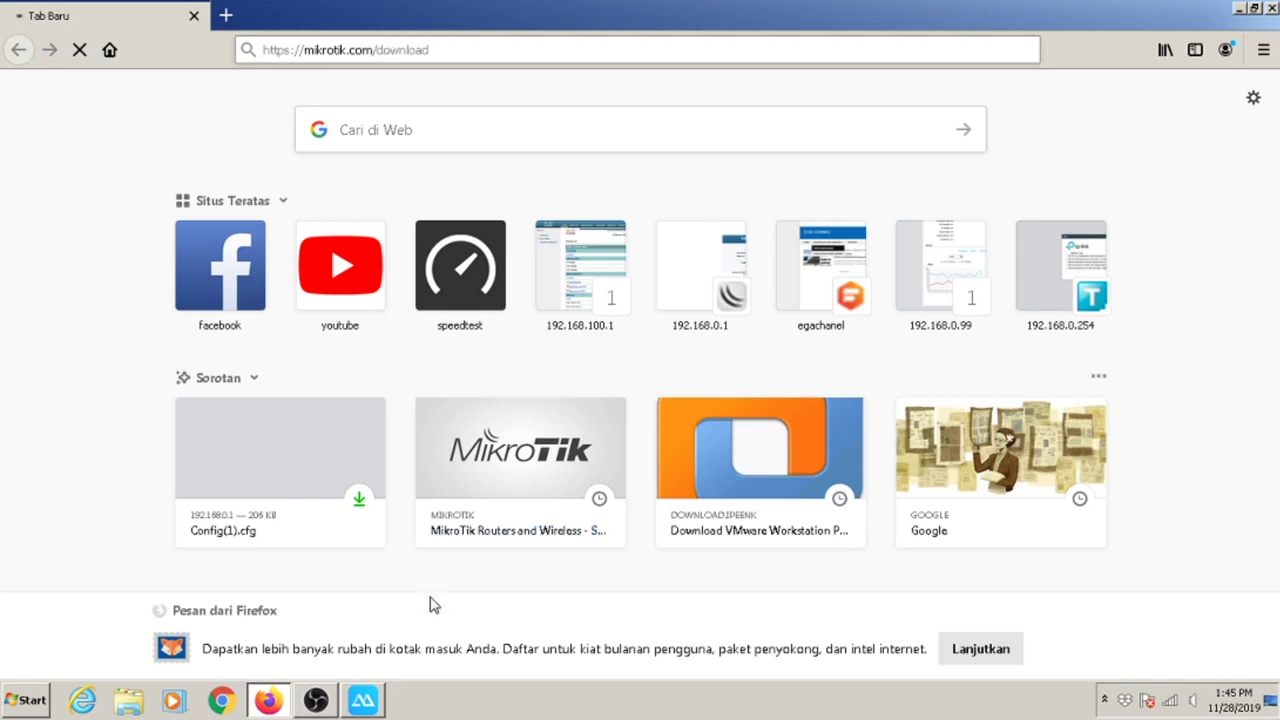
Bring up the ApowerMirror phone camera window and dismiss its exit prompt.
click(368, 703)
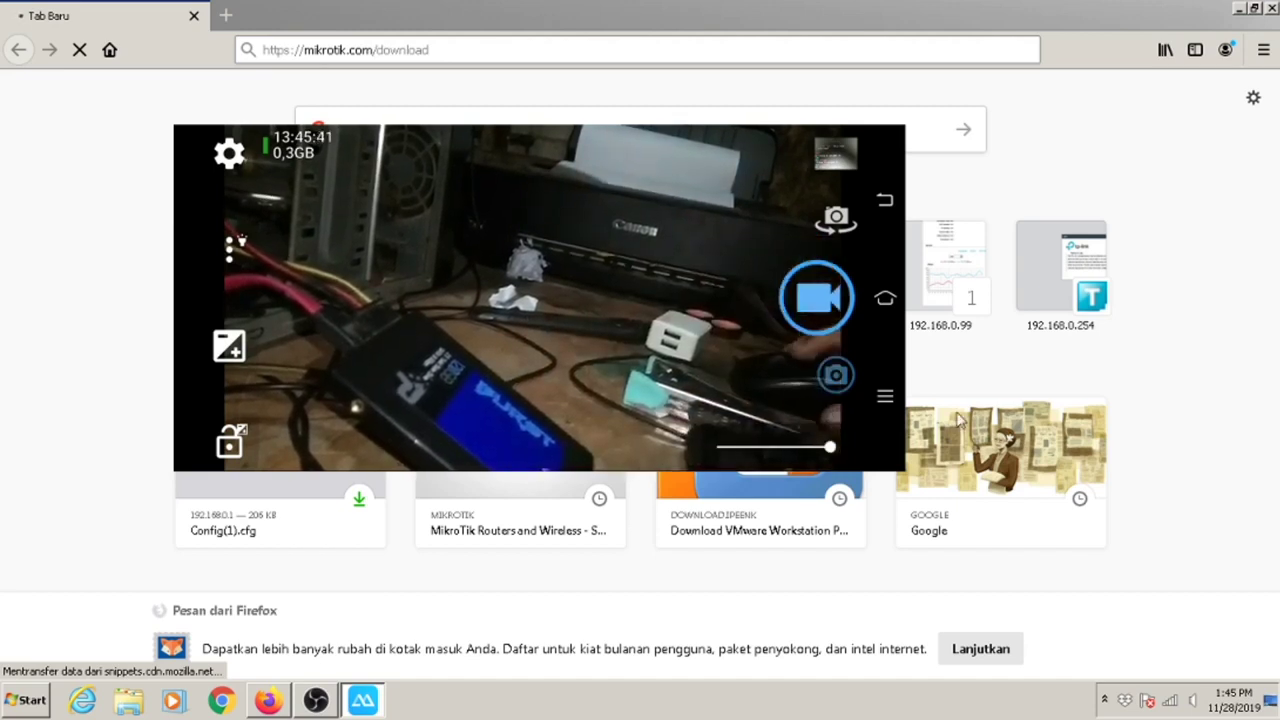
click(161, 156)
click(486, 356)
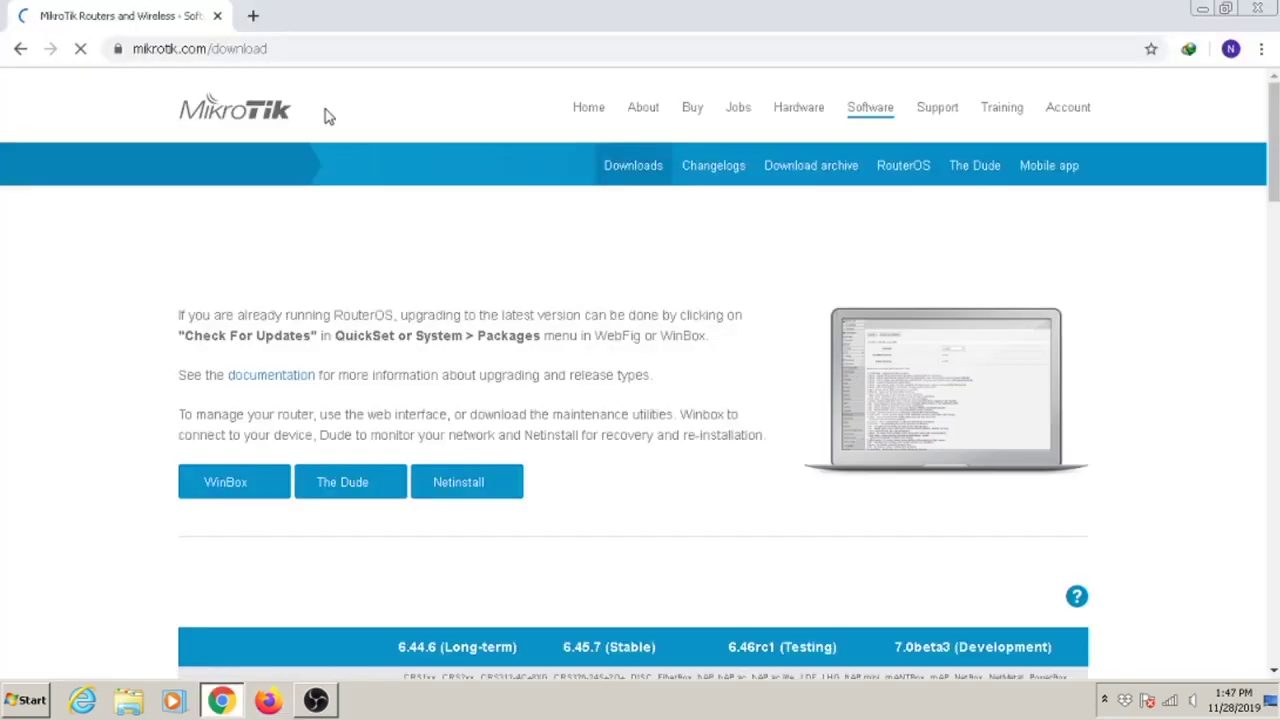
Open the RouterOS download archive and expand Release 6.44.6.
click(823, 180)
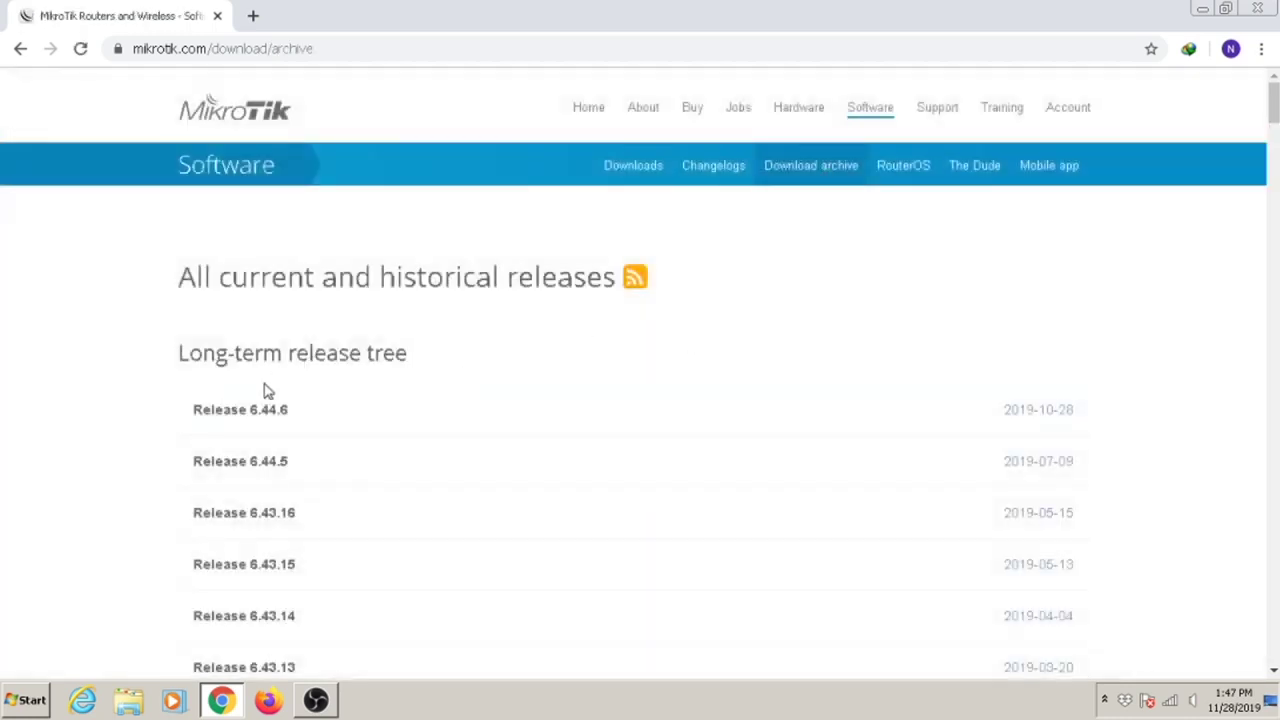
scroll(466, 366, down, 20)
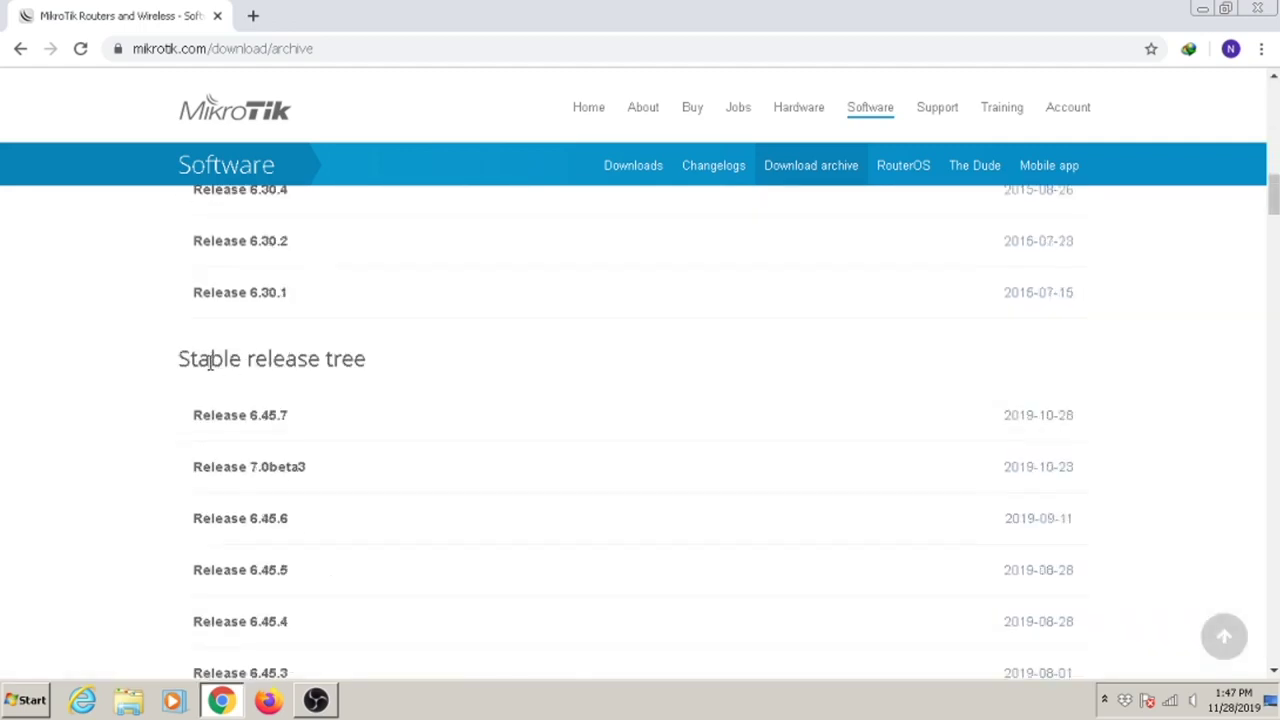
scroll(210, 363, down, 20)
scroll(210, 363, down, 20)
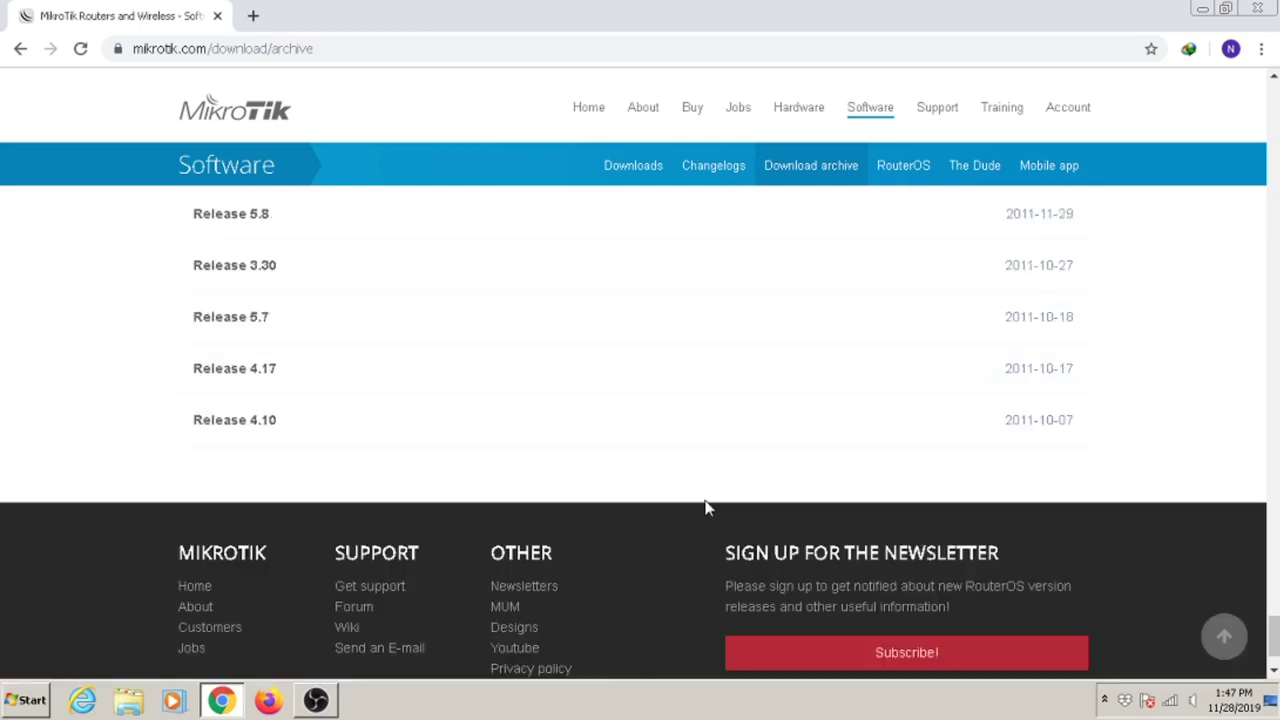
drag(1274, 642, 1274, 95)
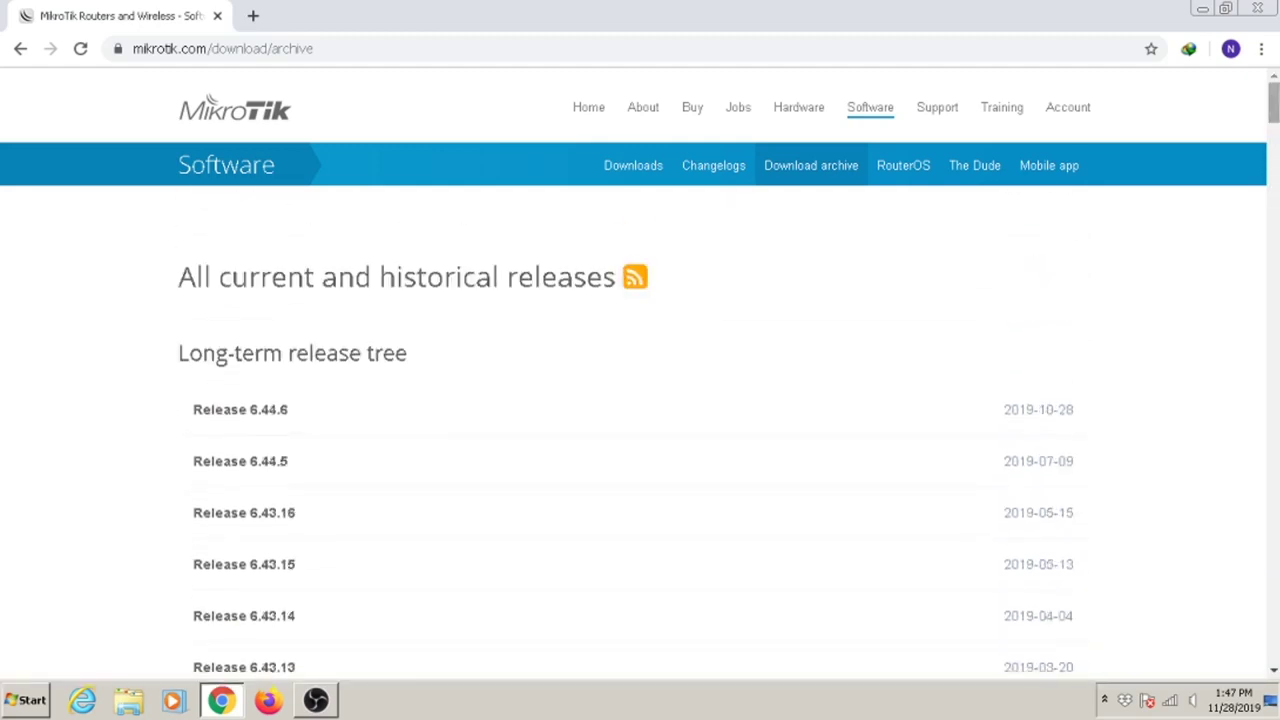
click(283, 410)
Start downloading mikrotik-6.44.6.iso through Internet Download Manager.
scroll(614, 417, down, 2)
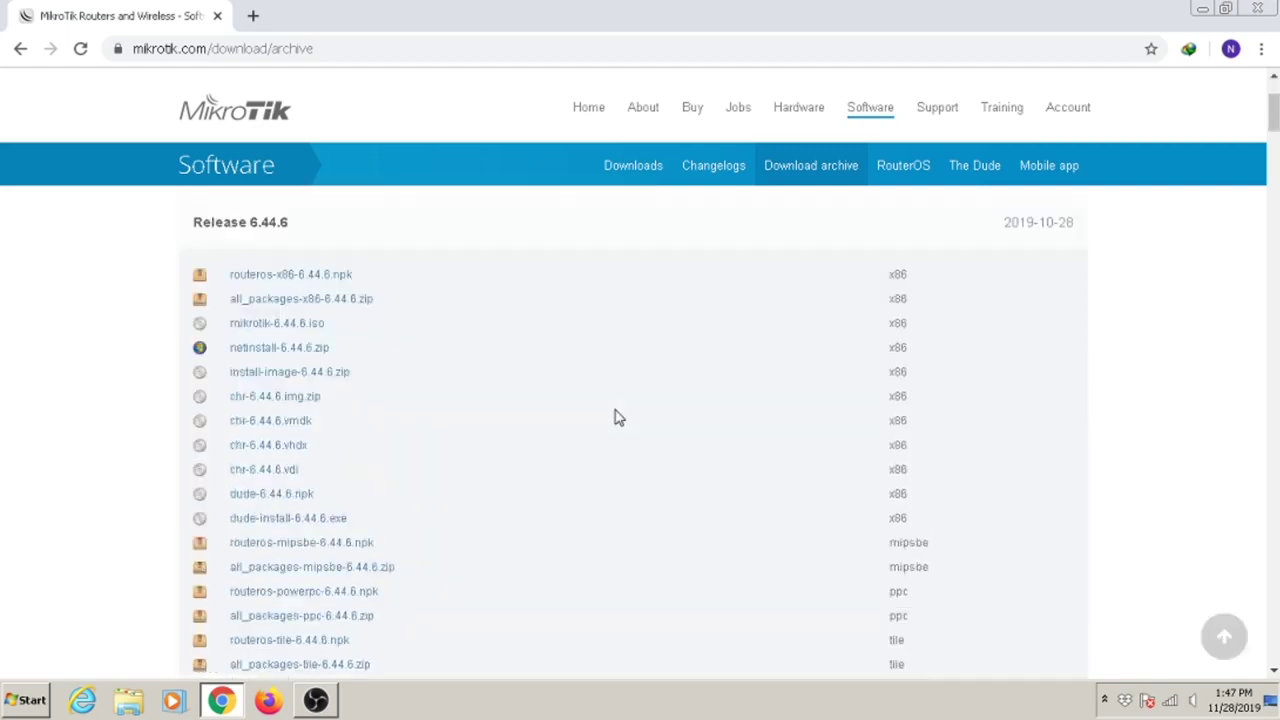
click(296, 331)
click(672, 430)
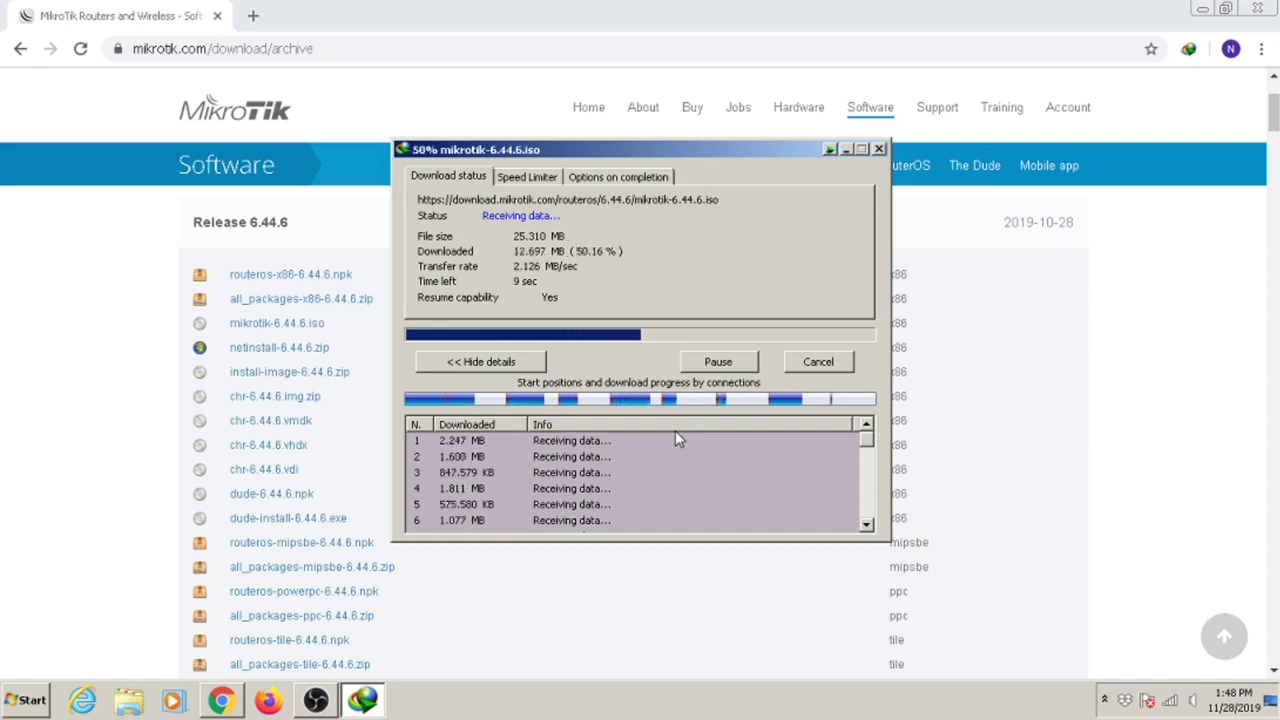
Close the browser, move the IDM progress window aside, and open the download's folder when complete.
click(1260, 8)
drag(710, 158, 925, 154)
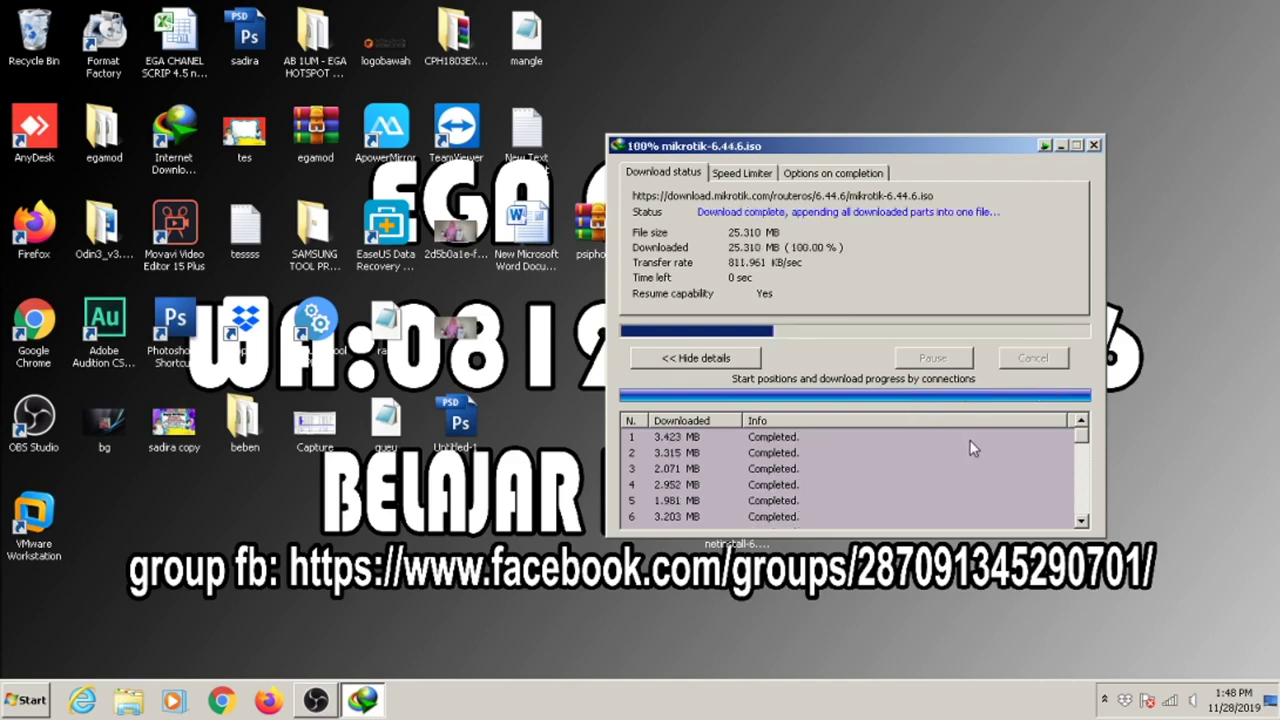
click(692, 408)
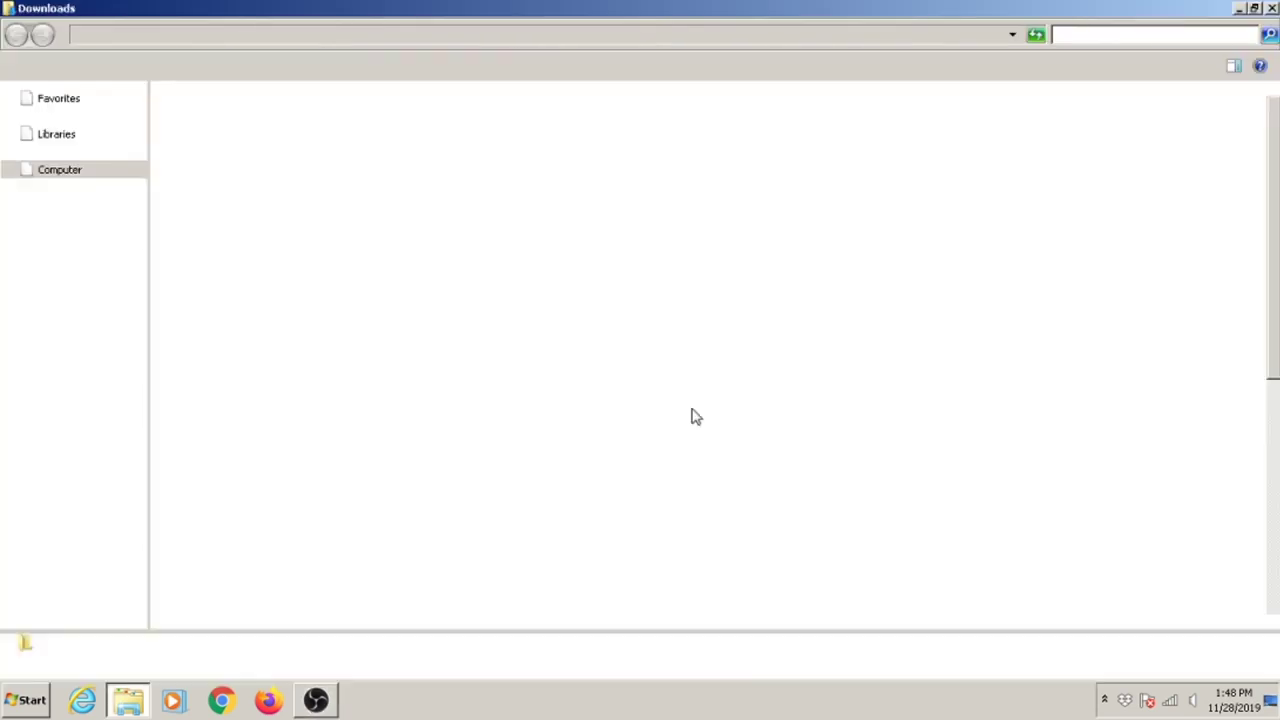
Reveal the Downloads folder path and refresh the desktop a couple of times.
click(436, 38)
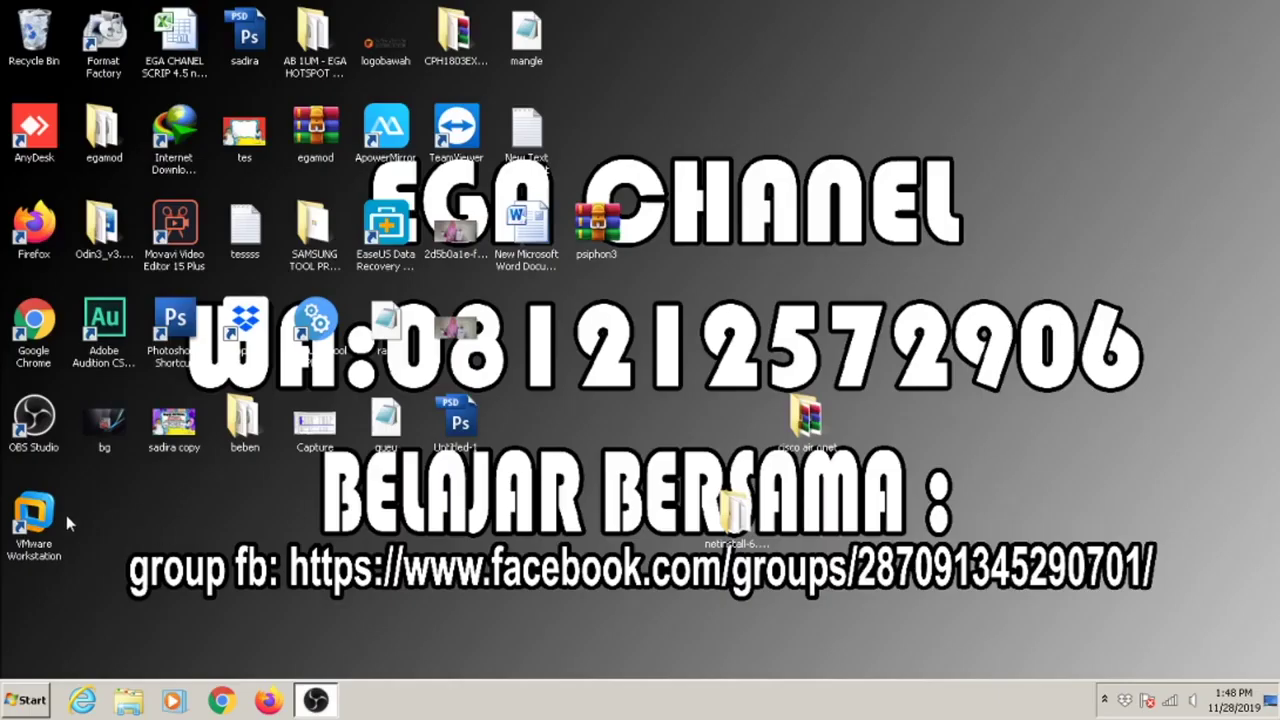
right_click(879, 127)
click(914, 163)
right_click(906, 165)
right_click(939, 208)
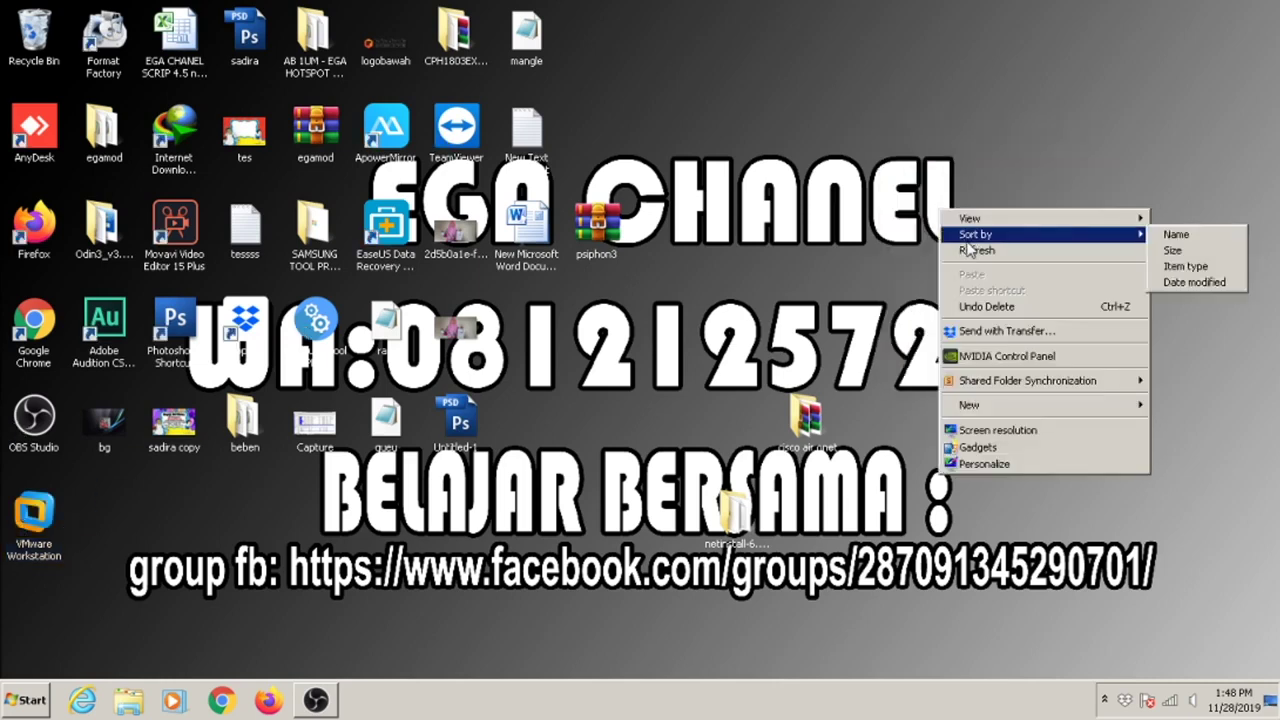
click(968, 249)
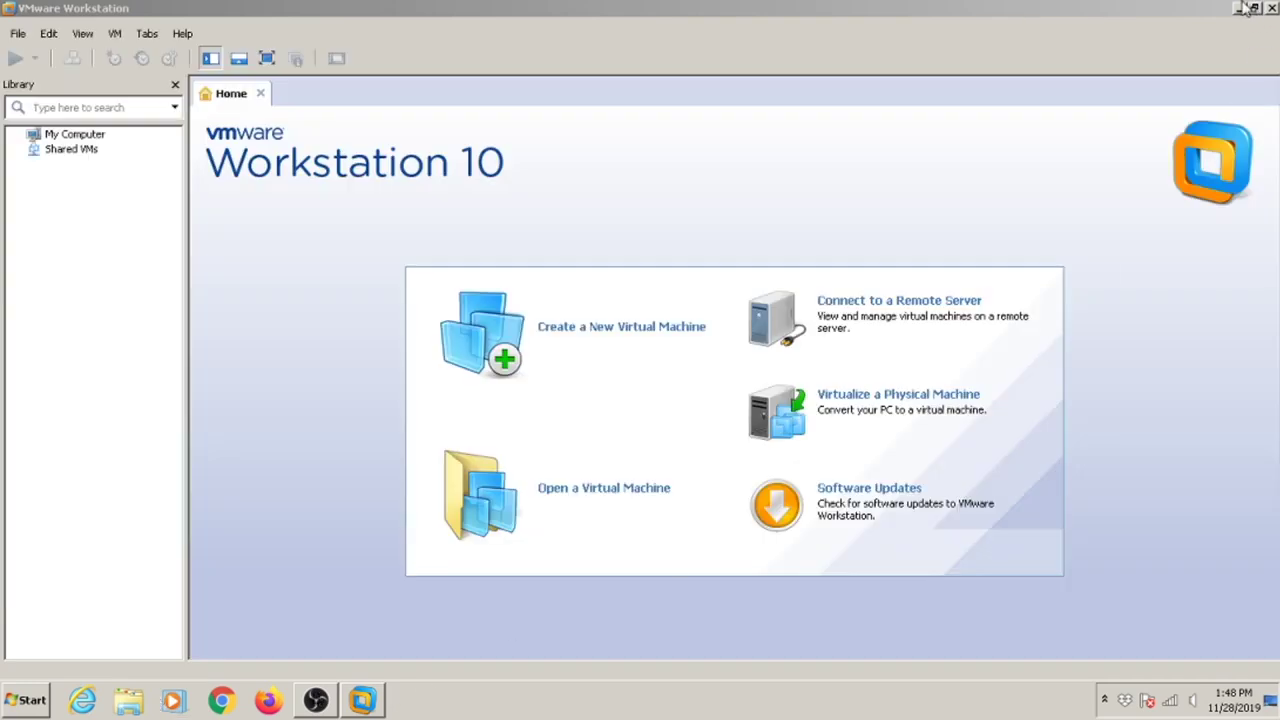
Minimize VMware, show Computer's drives in Explorer, and open Manage for Computer.
click(1242, 8)
click(128, 700)
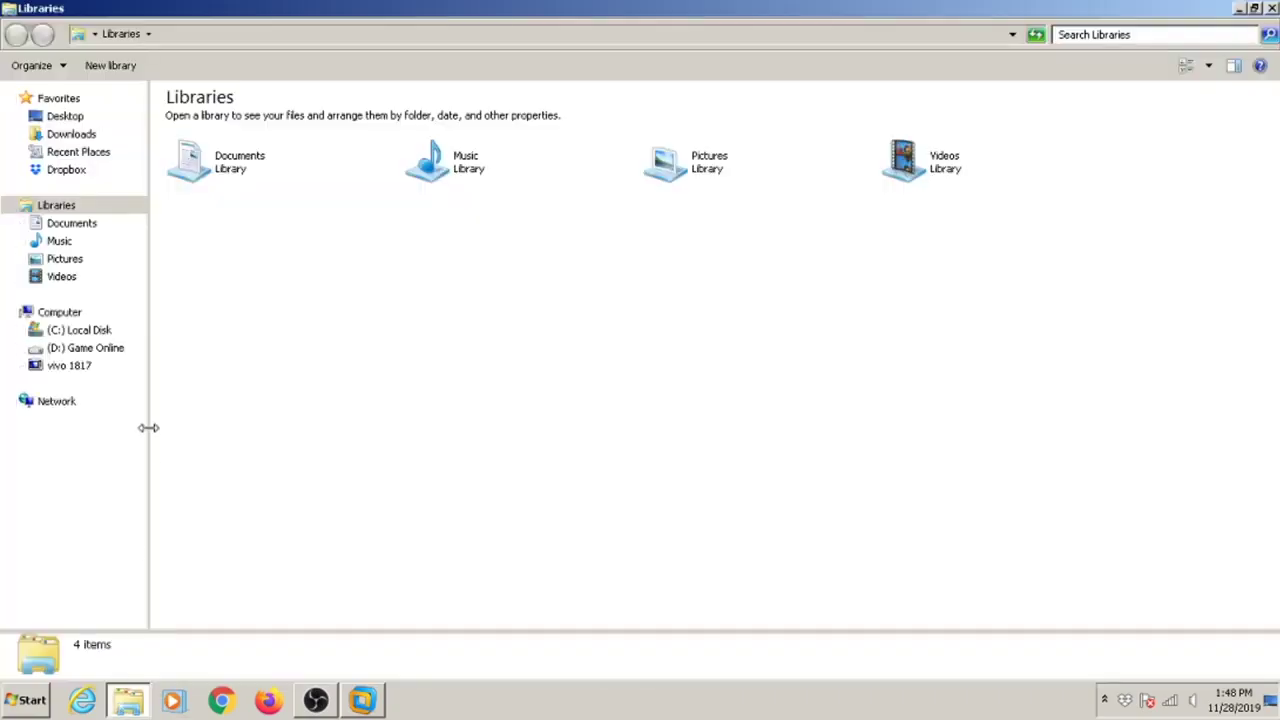
click(80, 318)
right_click(80, 318)
click(277, 349)
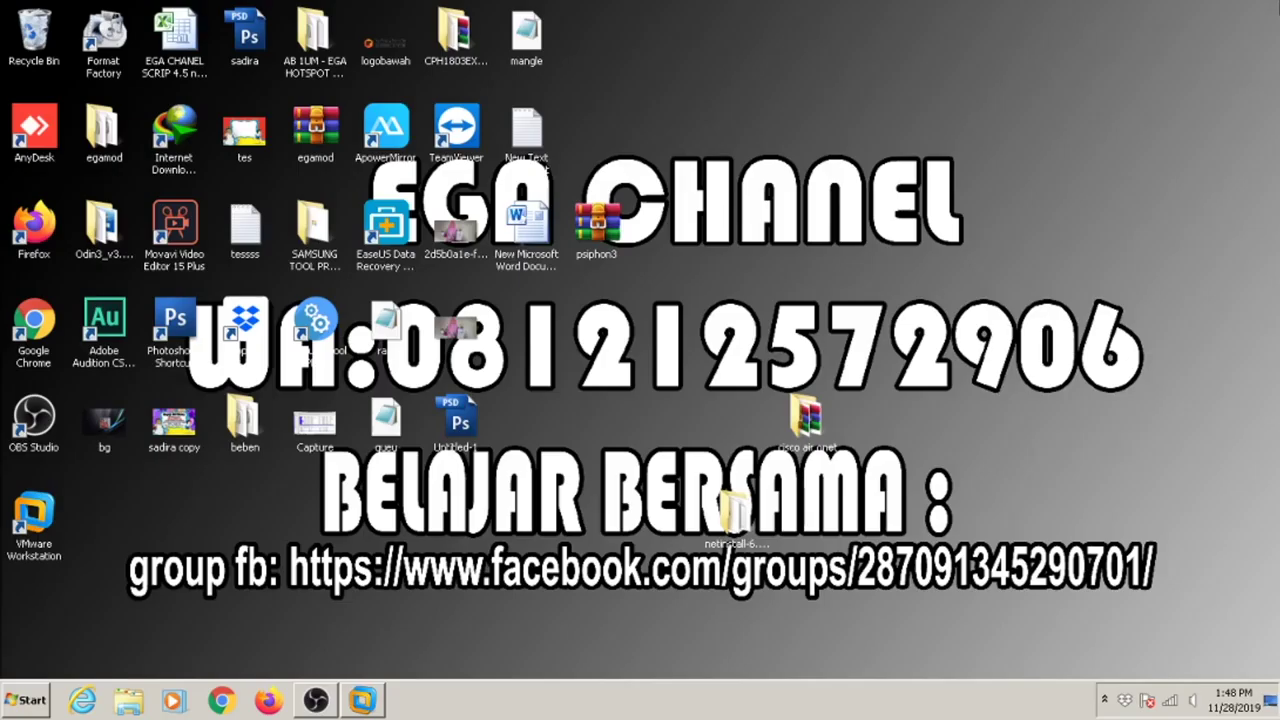
Refresh the desktop three more times.
right_click(962, 106)
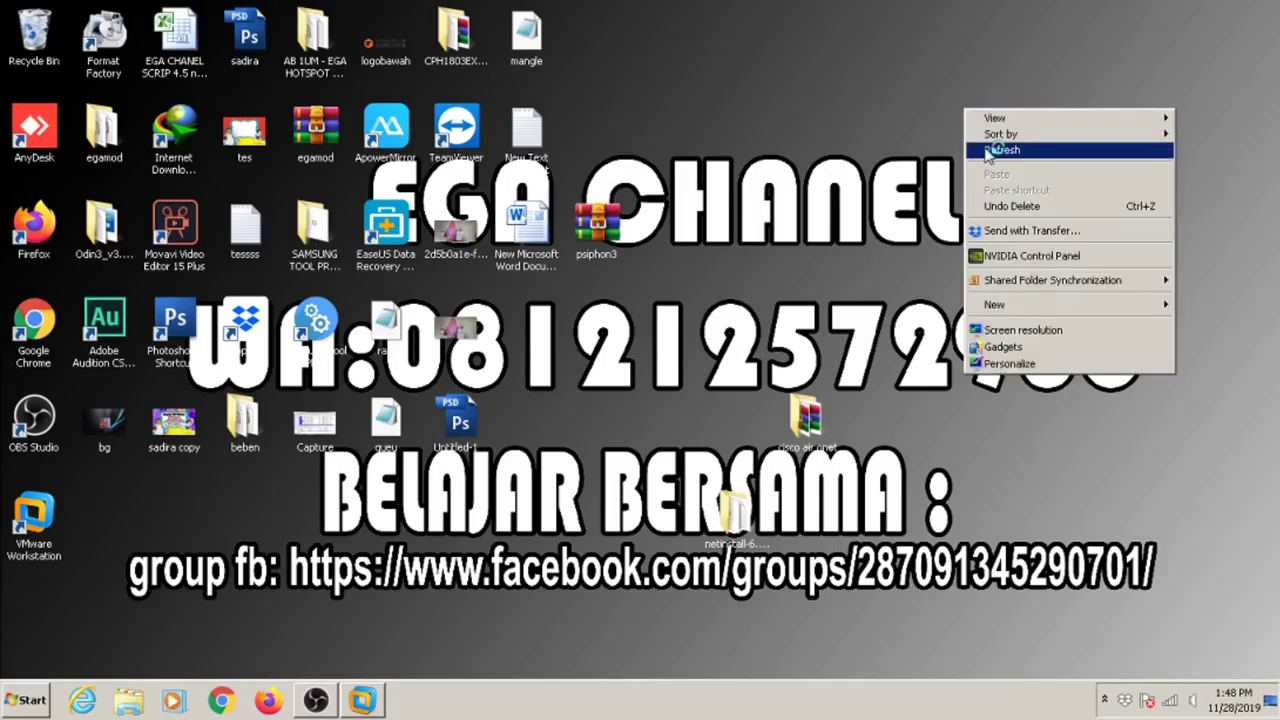
click(982, 147)
right_click(982, 147)
click(1001, 182)
right_click(1001, 182)
click(1036, 227)
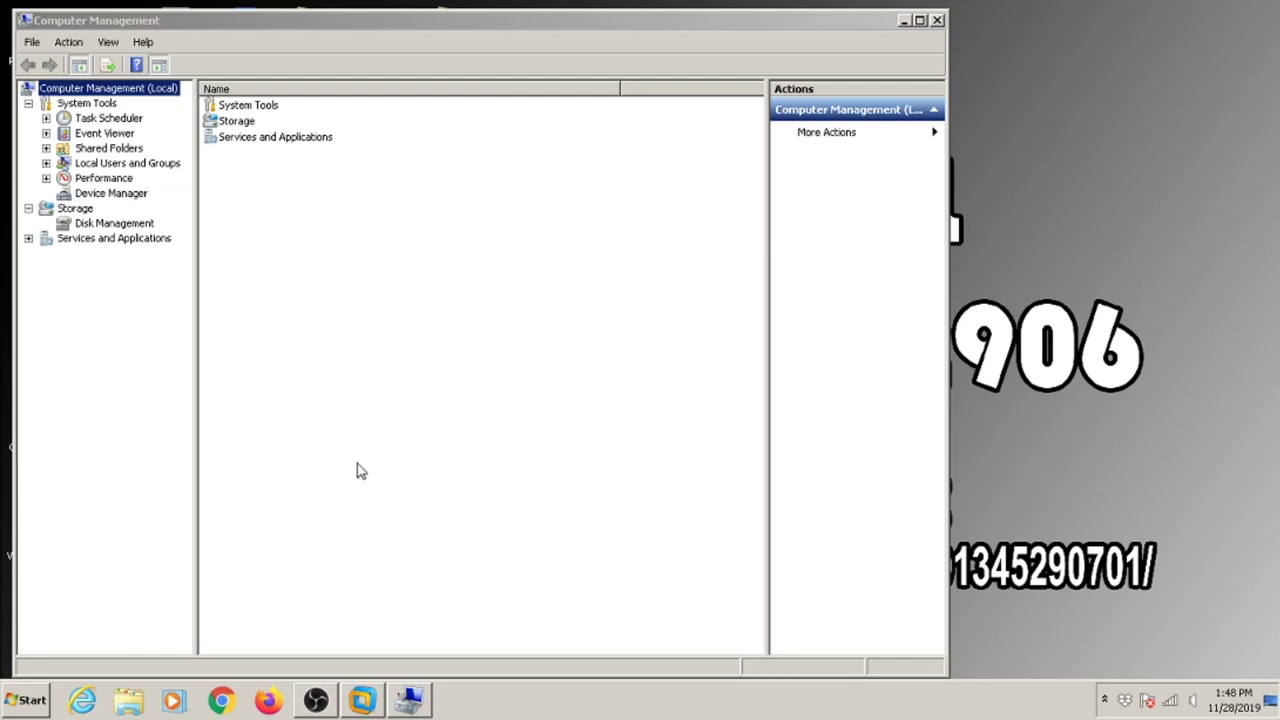
In Disk Management, delete Disk 0's 111.76 GB and 32 MB partitions.
click(114, 223)
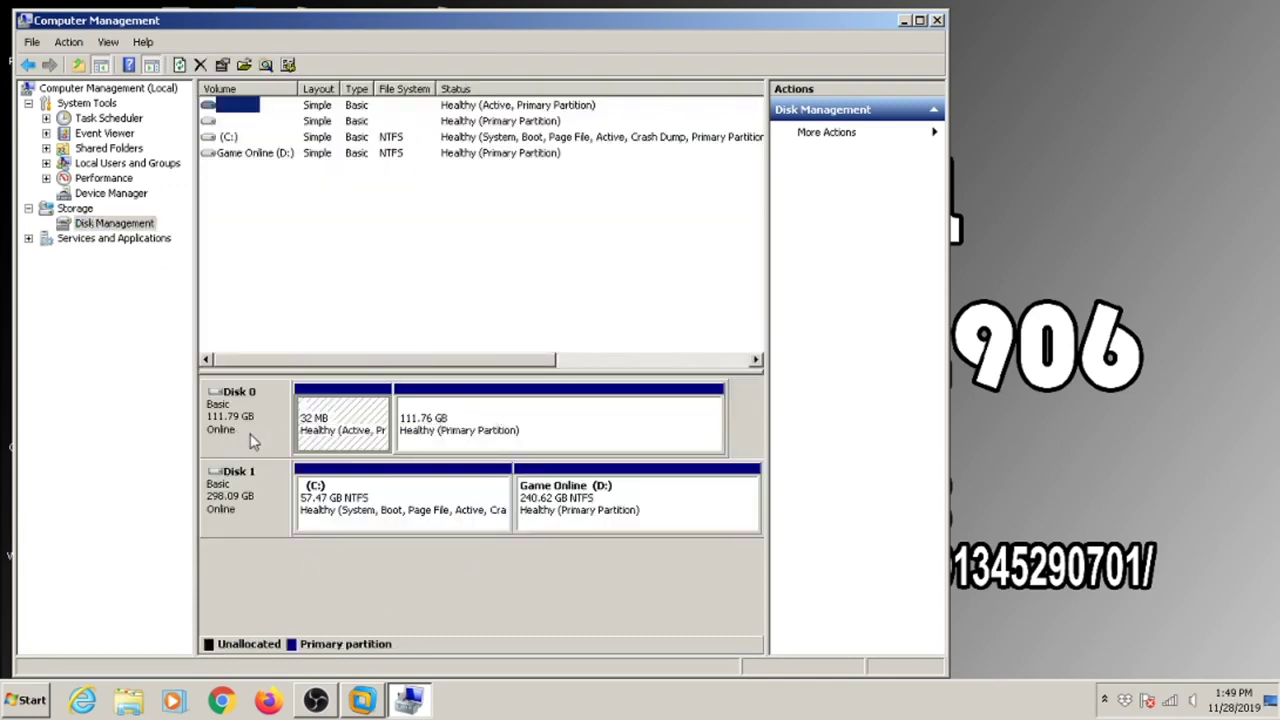
click(228, 435)
right_click(312, 420)
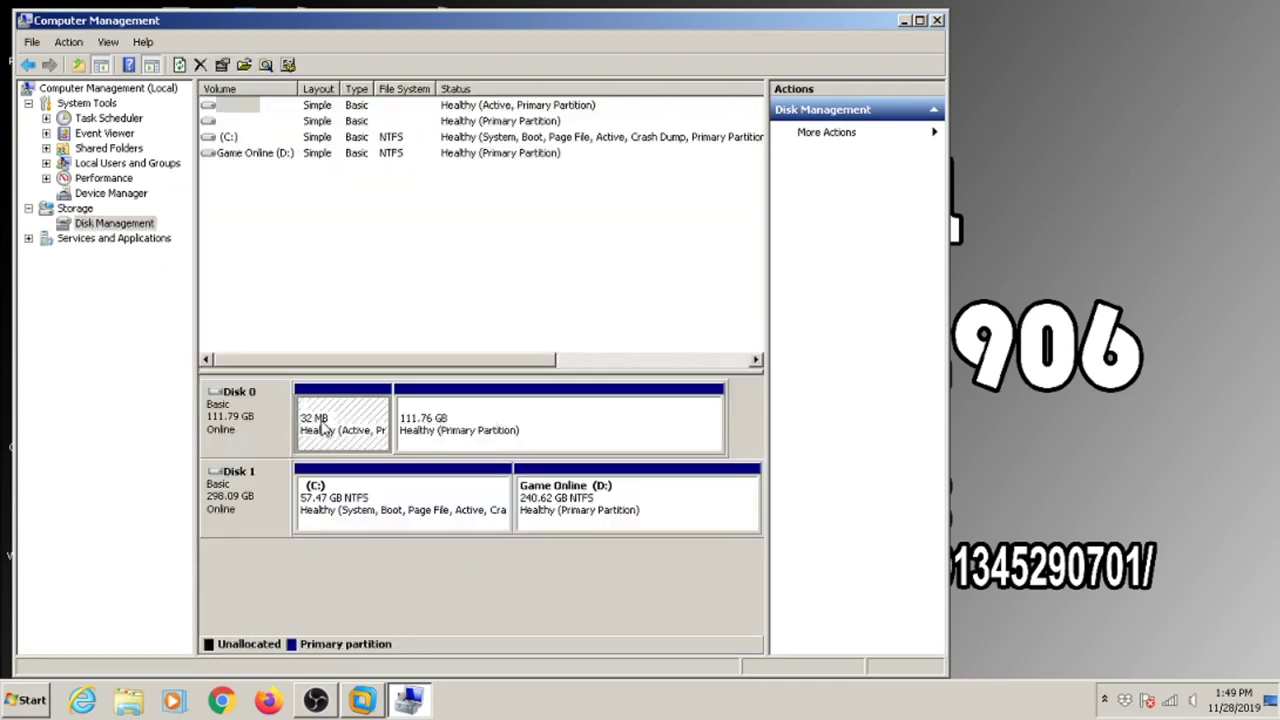
right_click(240, 413)
right_click(513, 438)
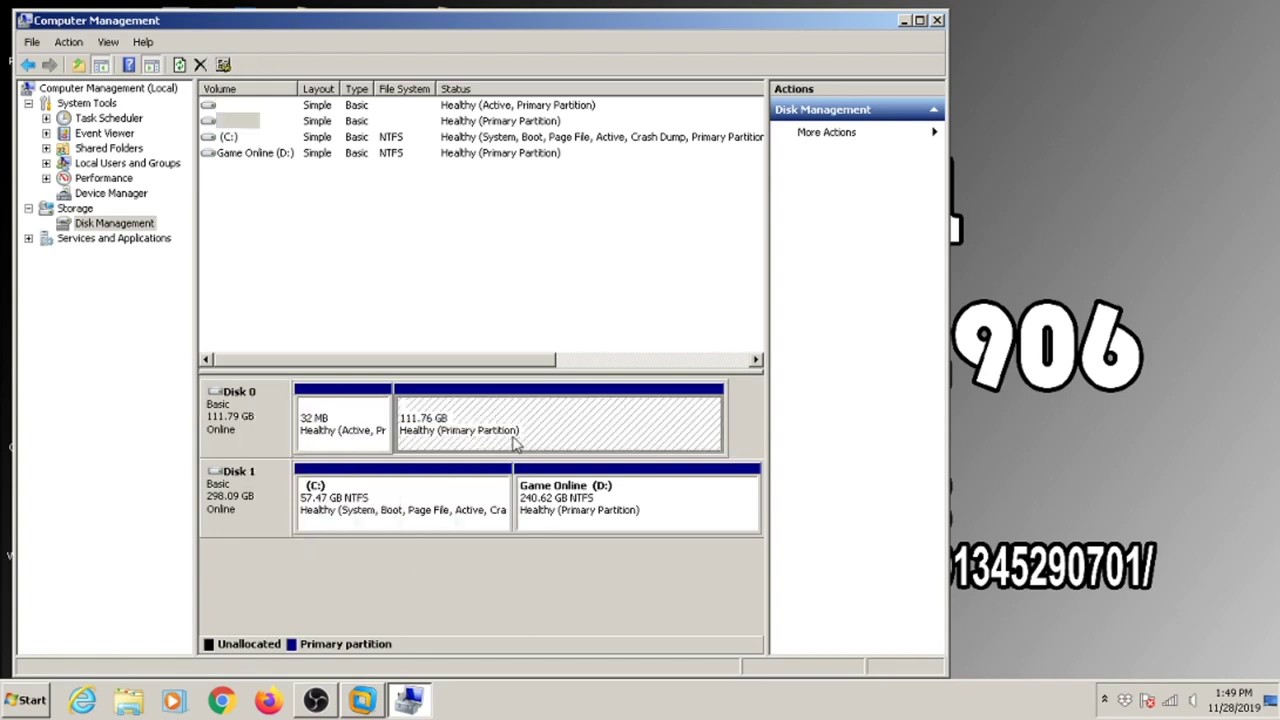
click(563, 591)
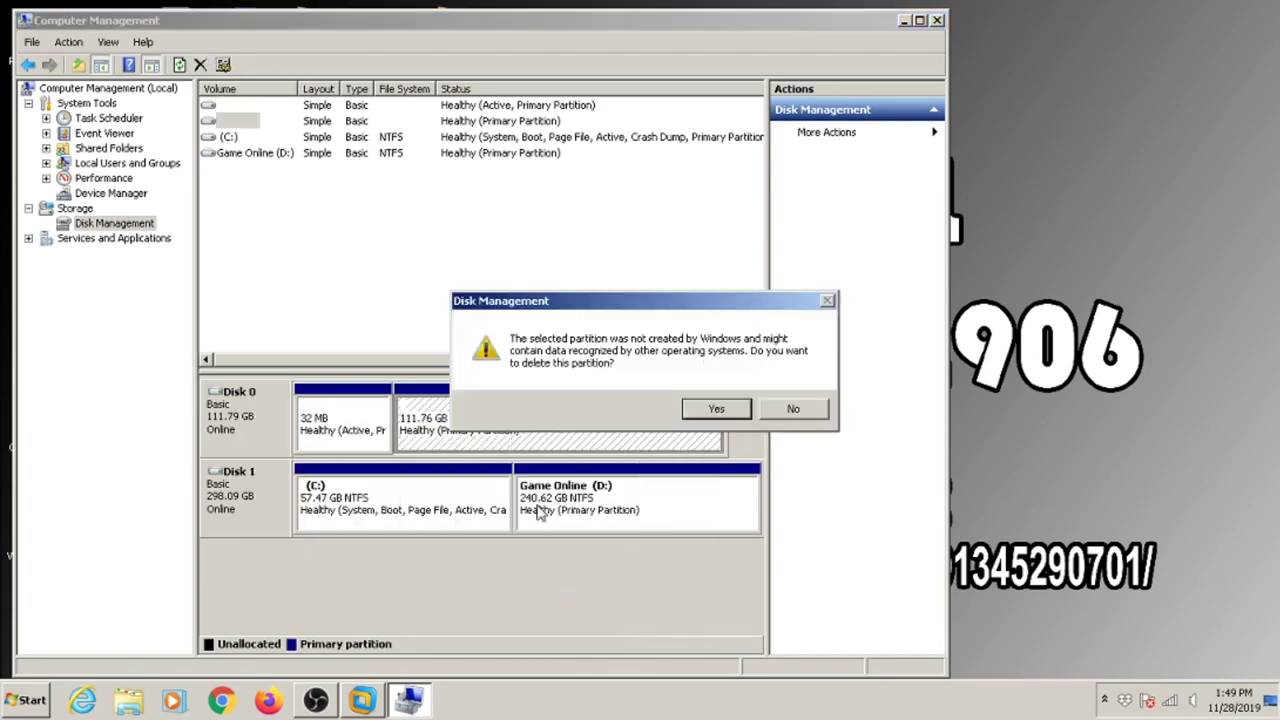
click(688, 413)
click(373, 430)
right_click(373, 430)
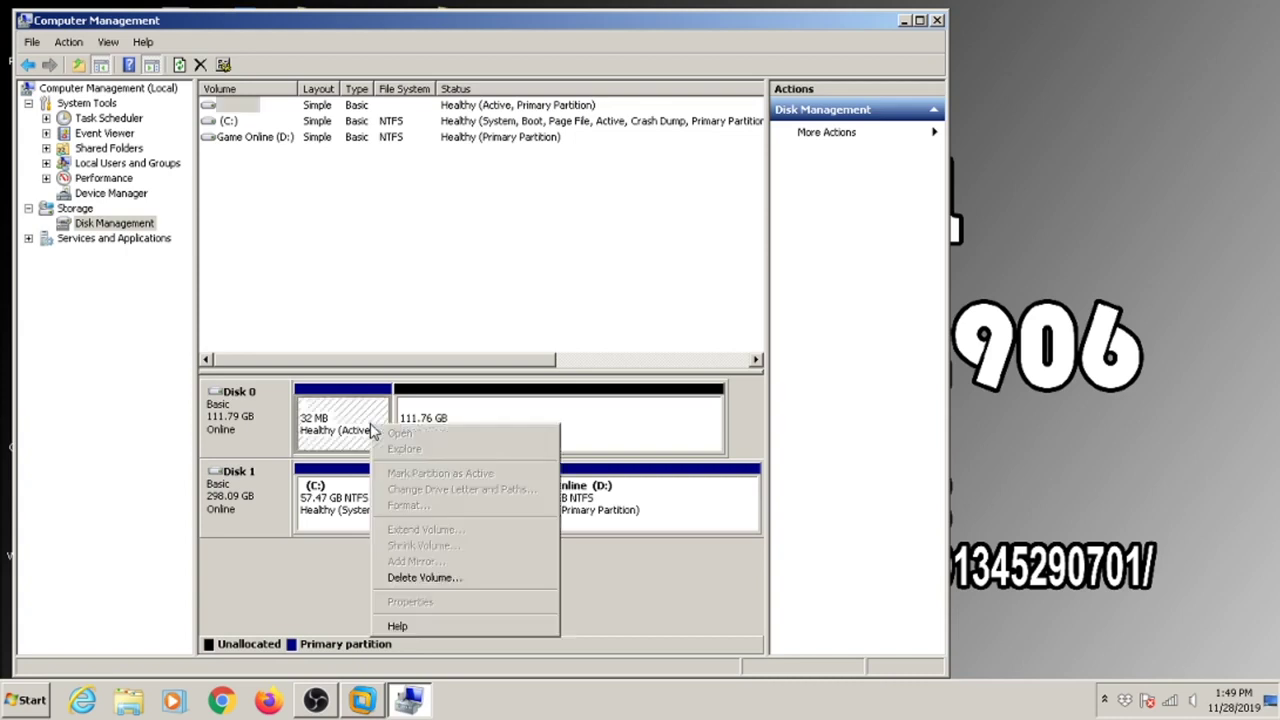
click(443, 579)
click(714, 404)
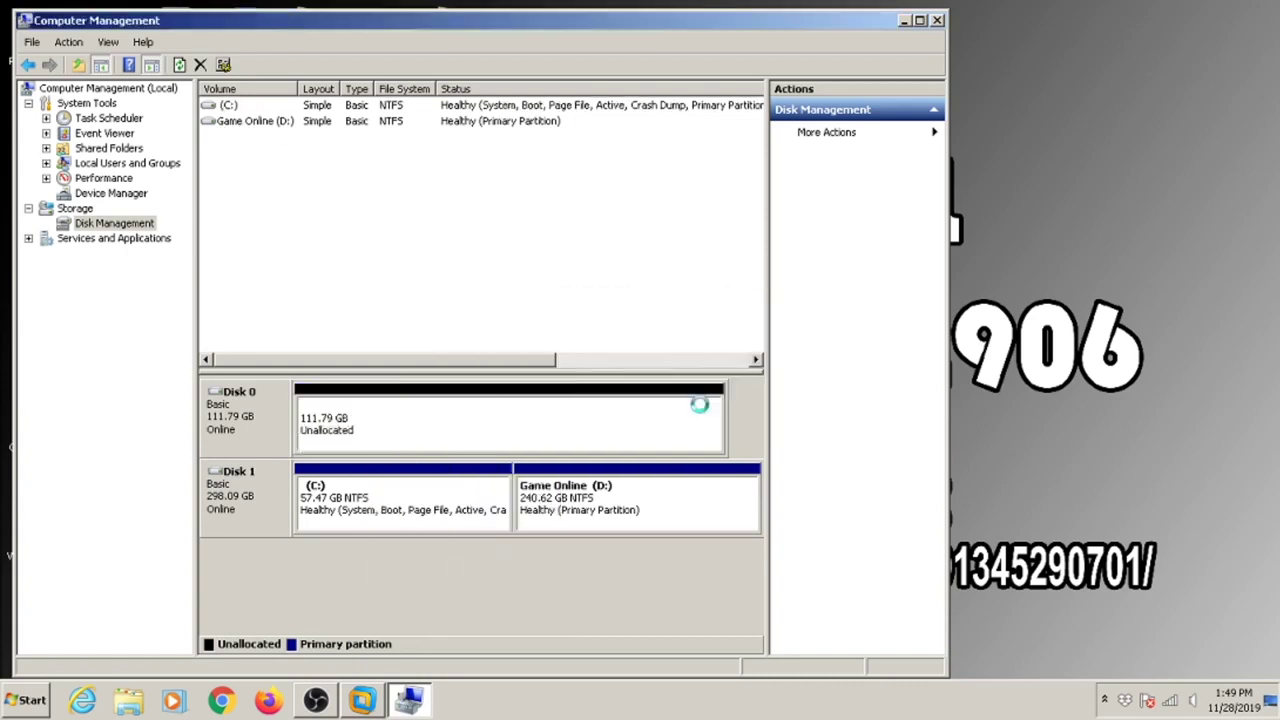
Start a New Simple Volume wizard on Disk 0's unallocated space, then cancel it.
click(263, 423)
click(382, 427)
click(280, 405)
click(349, 417)
right_click(349, 417)
click(366, 420)
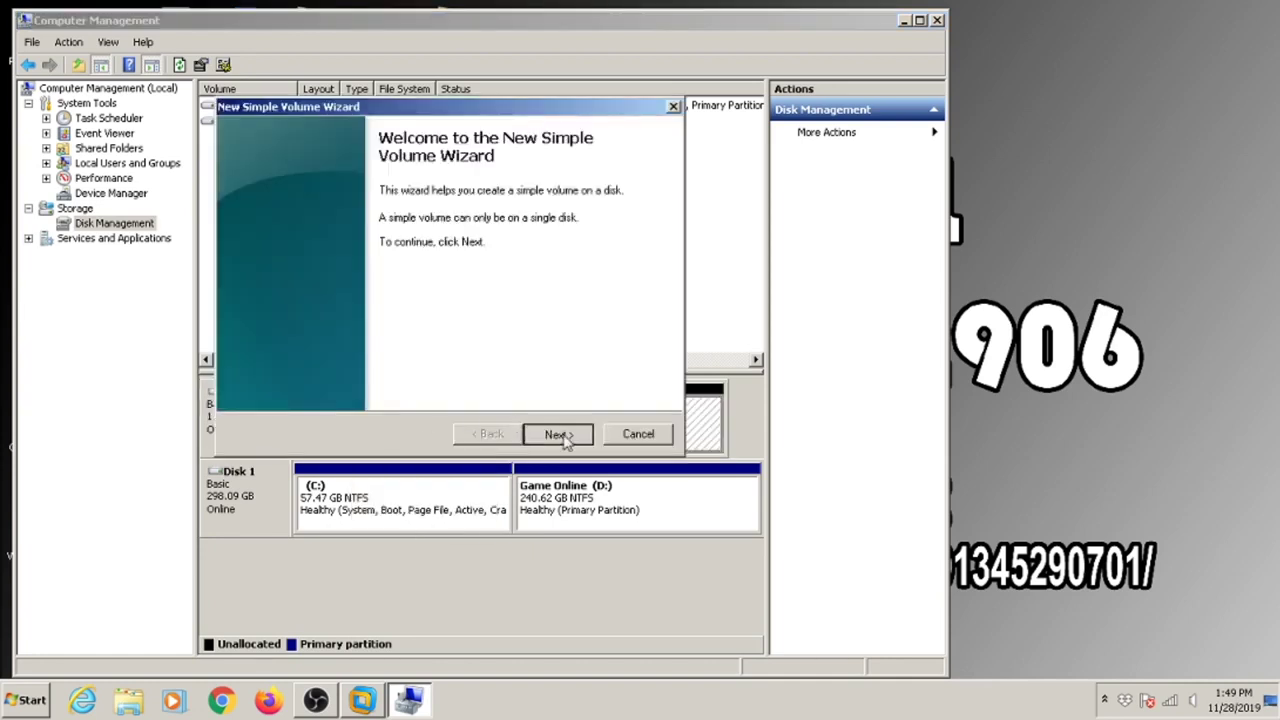
click(562, 434)
click(563, 435)
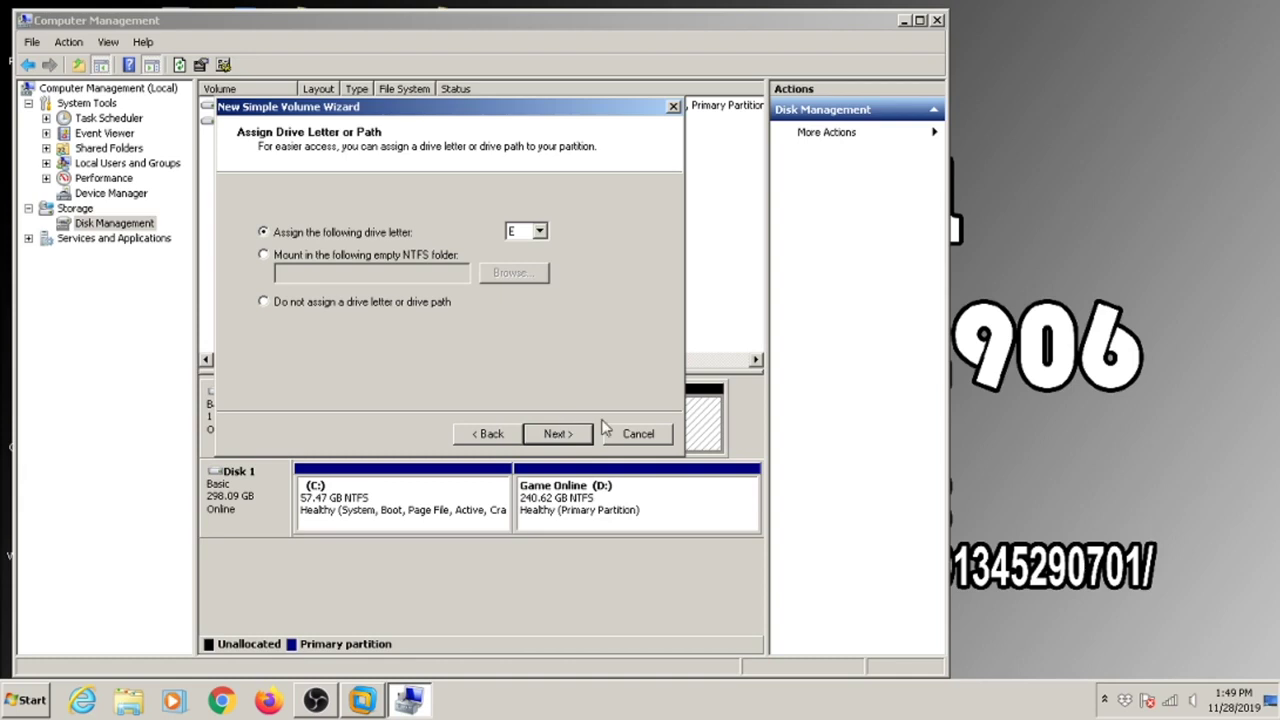
click(655, 438)
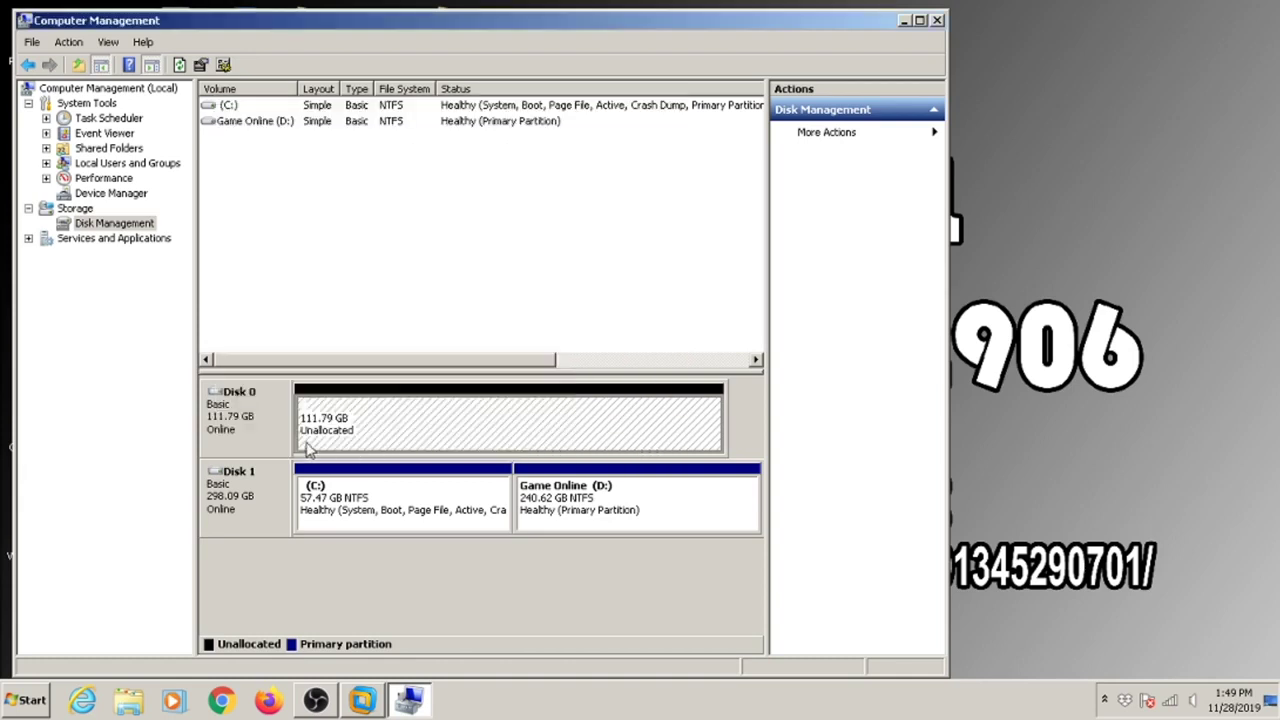
Review Disk 0's properties on the Policies, Volumes and Driver tabs, closing without changes.
click(266, 440)
right_click(266, 440)
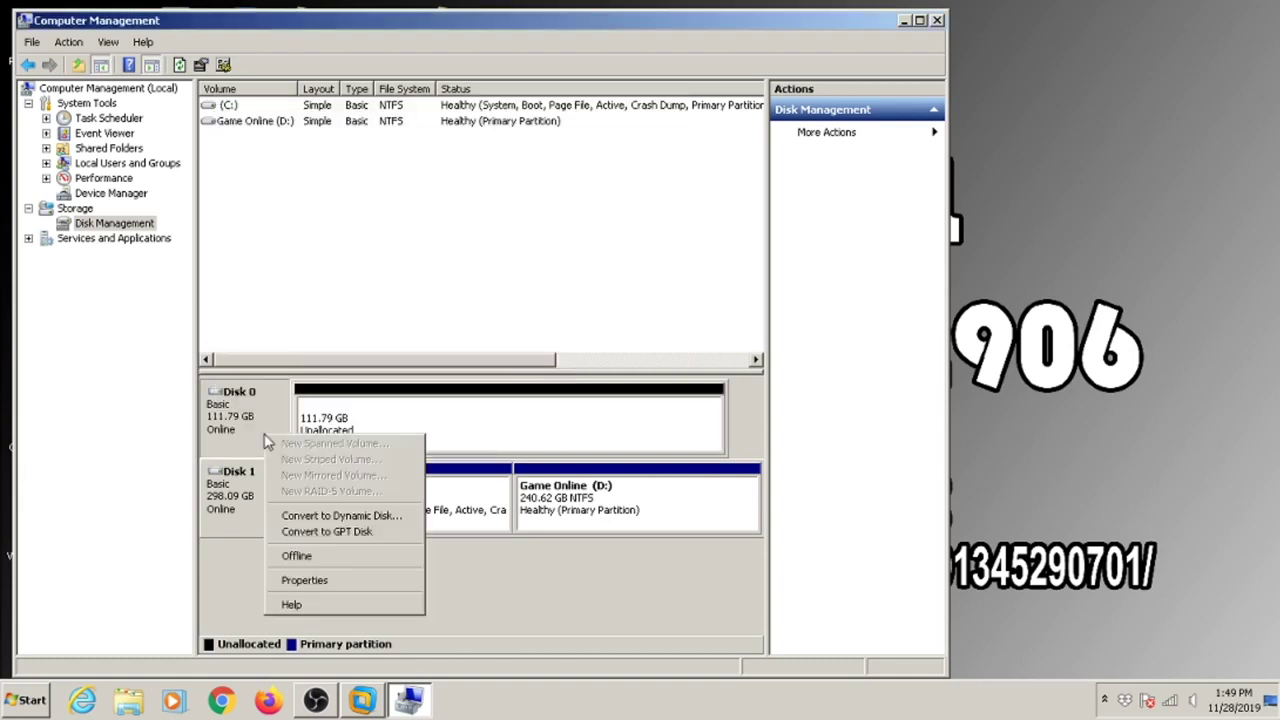
click(336, 580)
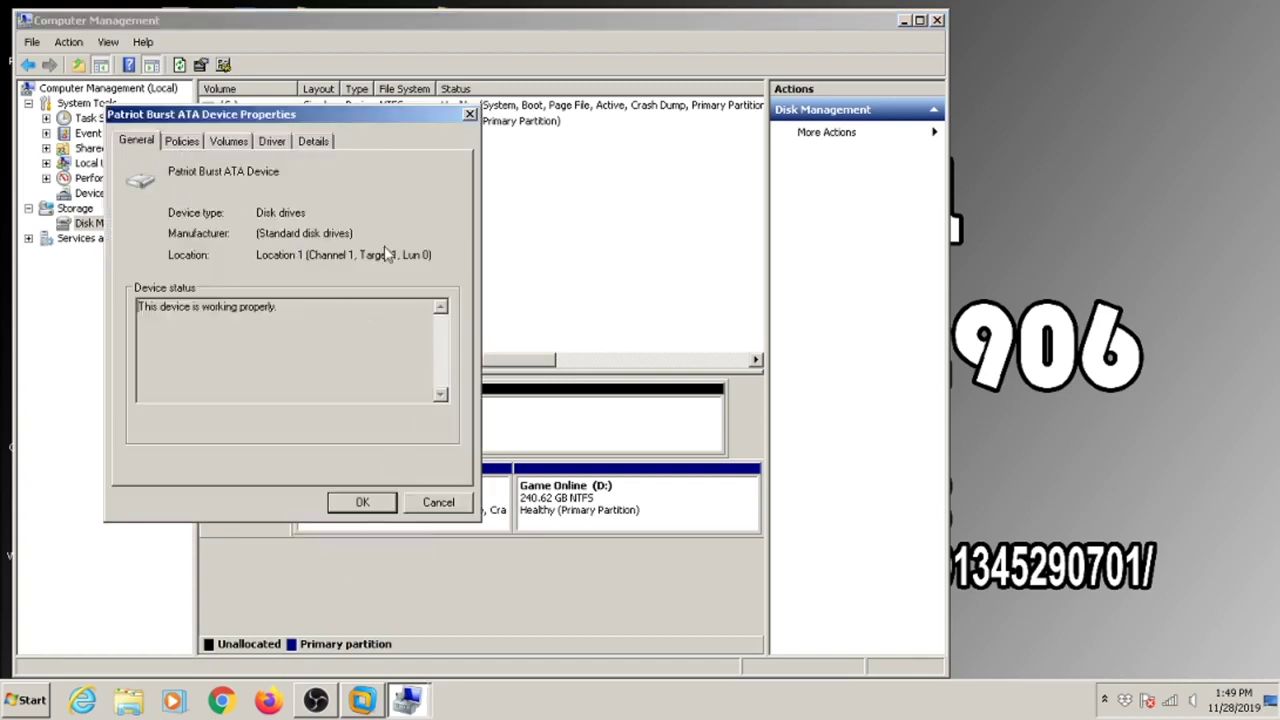
click(184, 145)
click(228, 143)
click(268, 142)
click(240, 142)
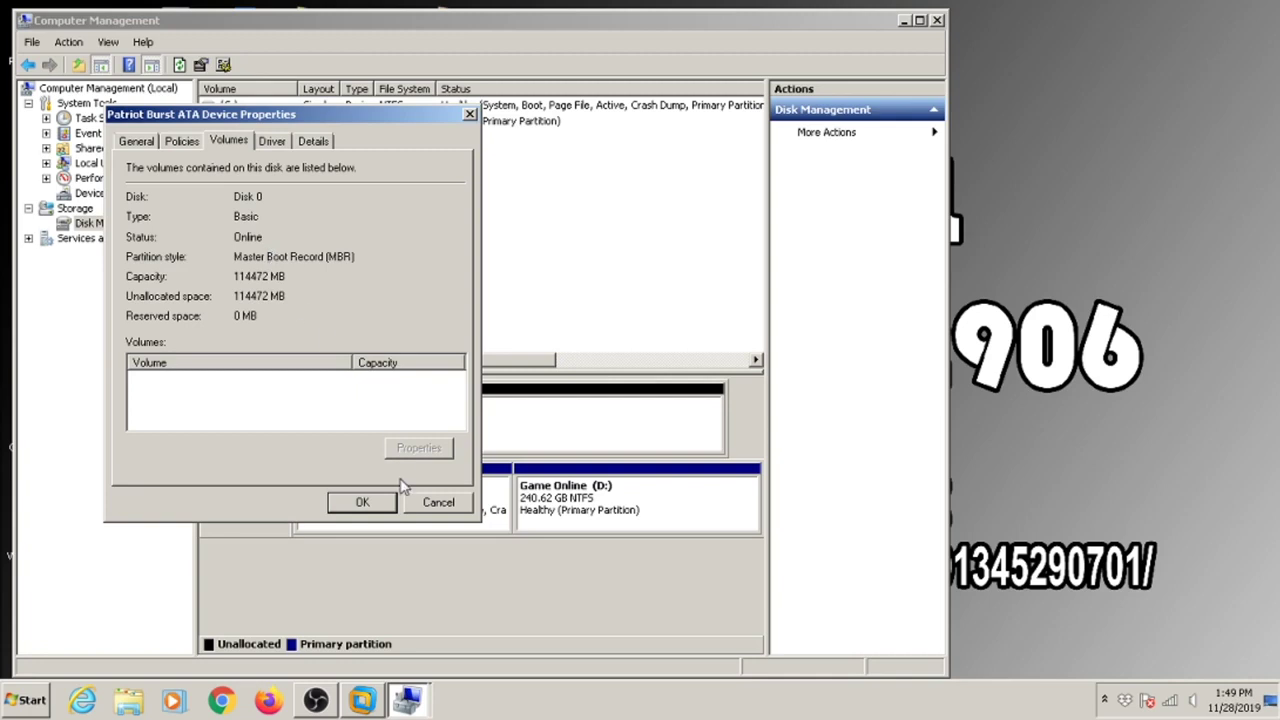
click(437, 502)
Create a full-size 111.79 GB NTFS volume E: labelled mikrotik, then close Computer Management.
right_click(437, 425)
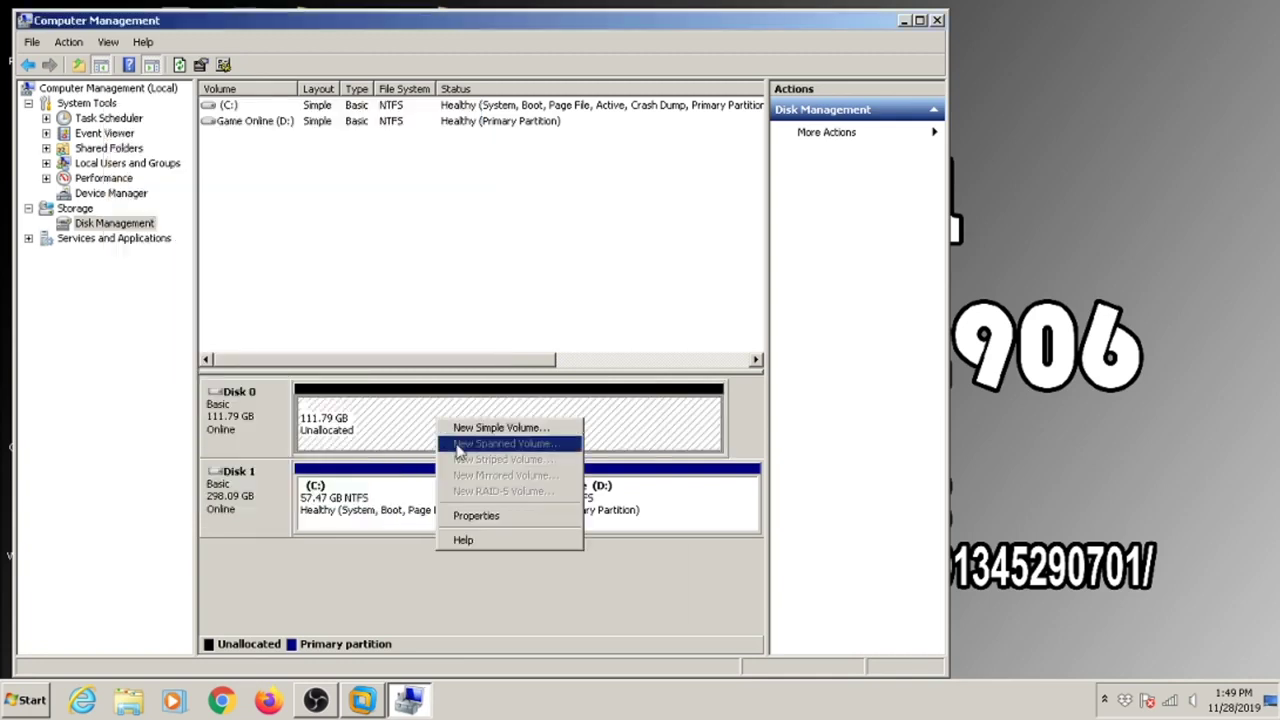
click(458, 430)
click(557, 434)
click(557, 434)
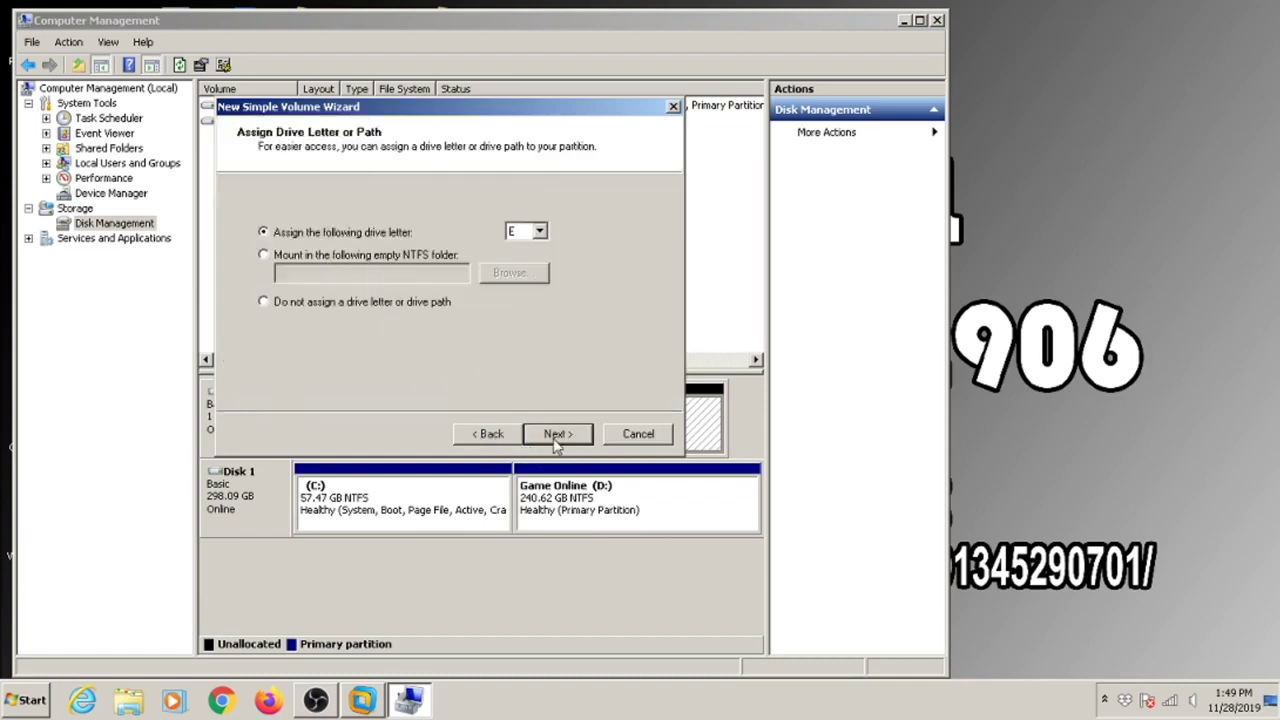
click(571, 438)
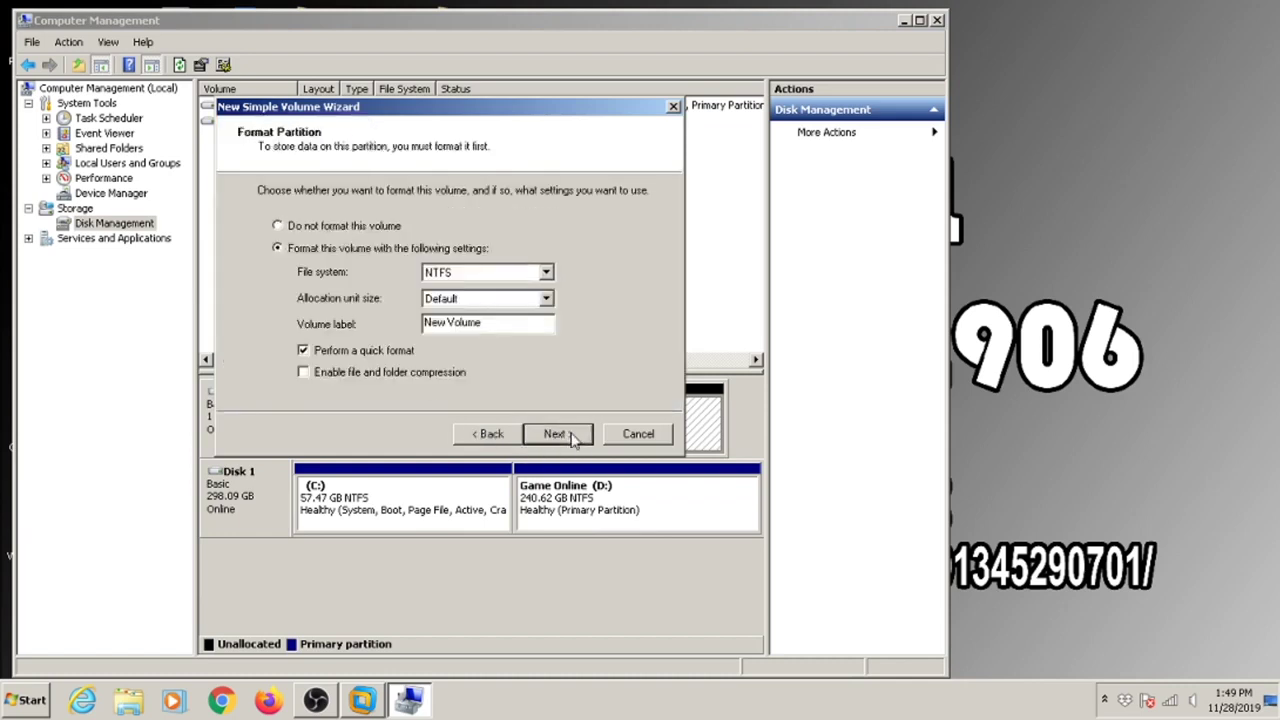
drag(517, 326, 424, 322)
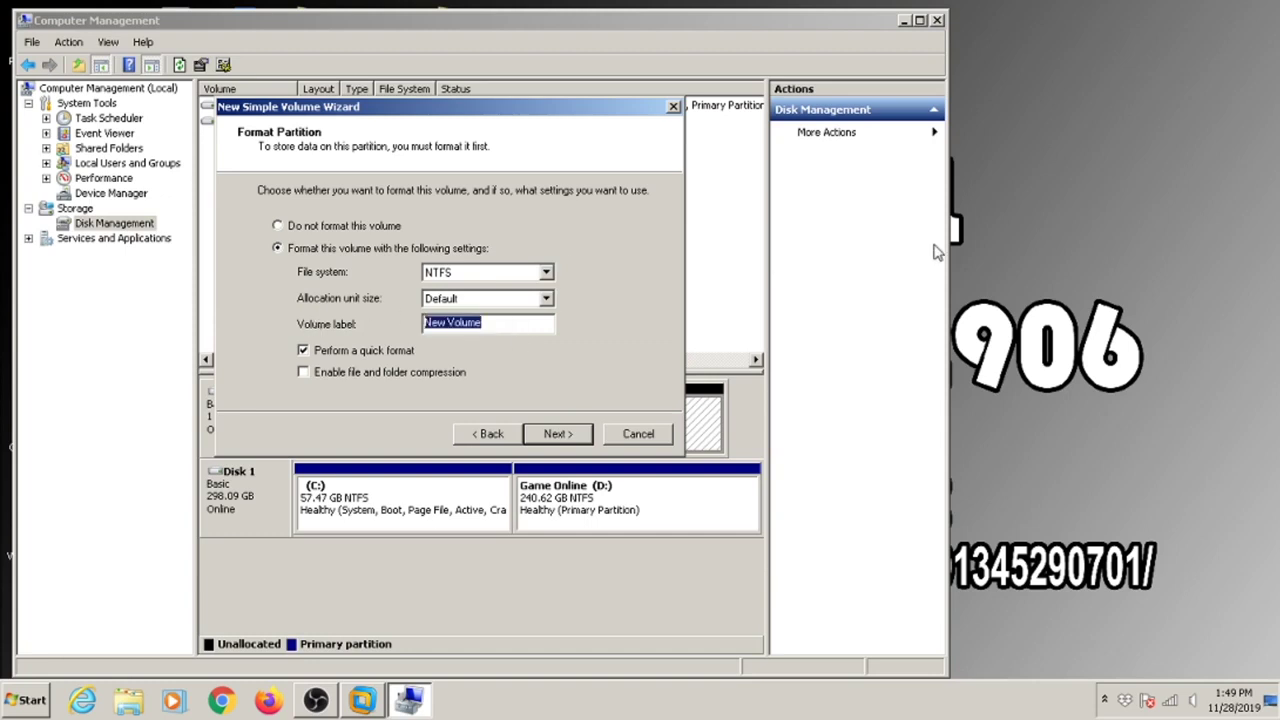
text(mk)
click(584, 434)
click(584, 434)
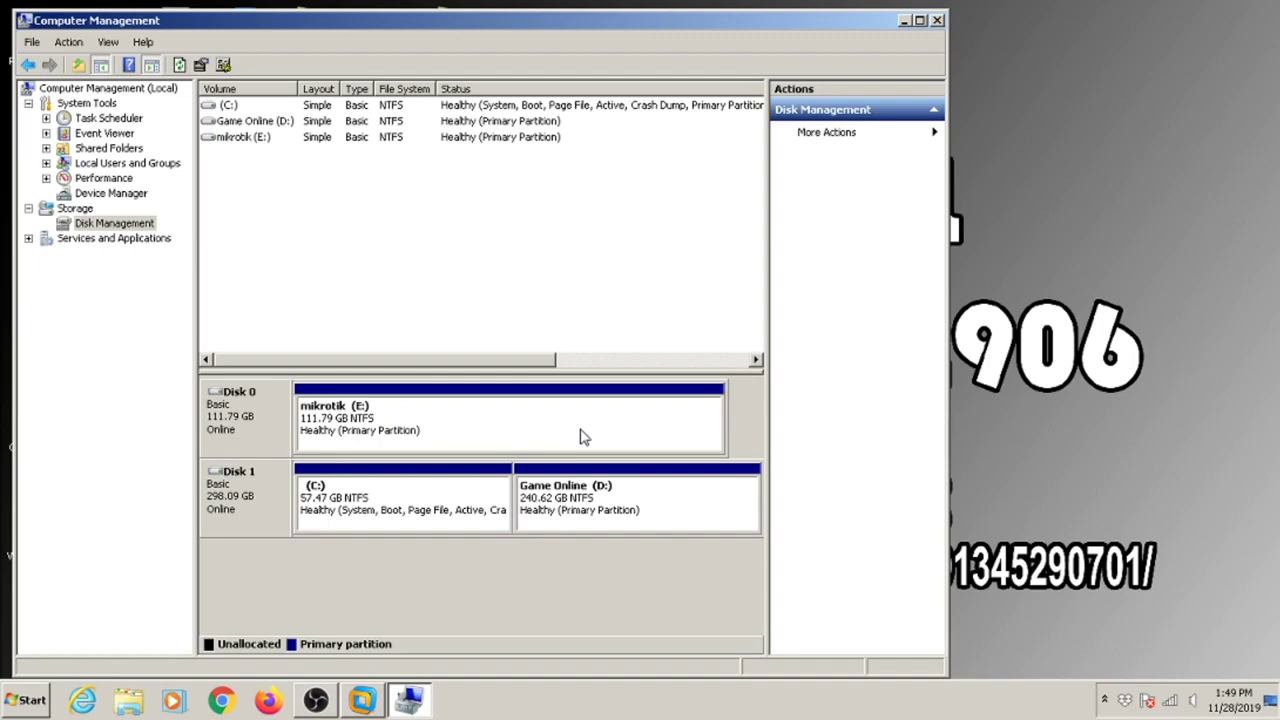
click(937, 19)
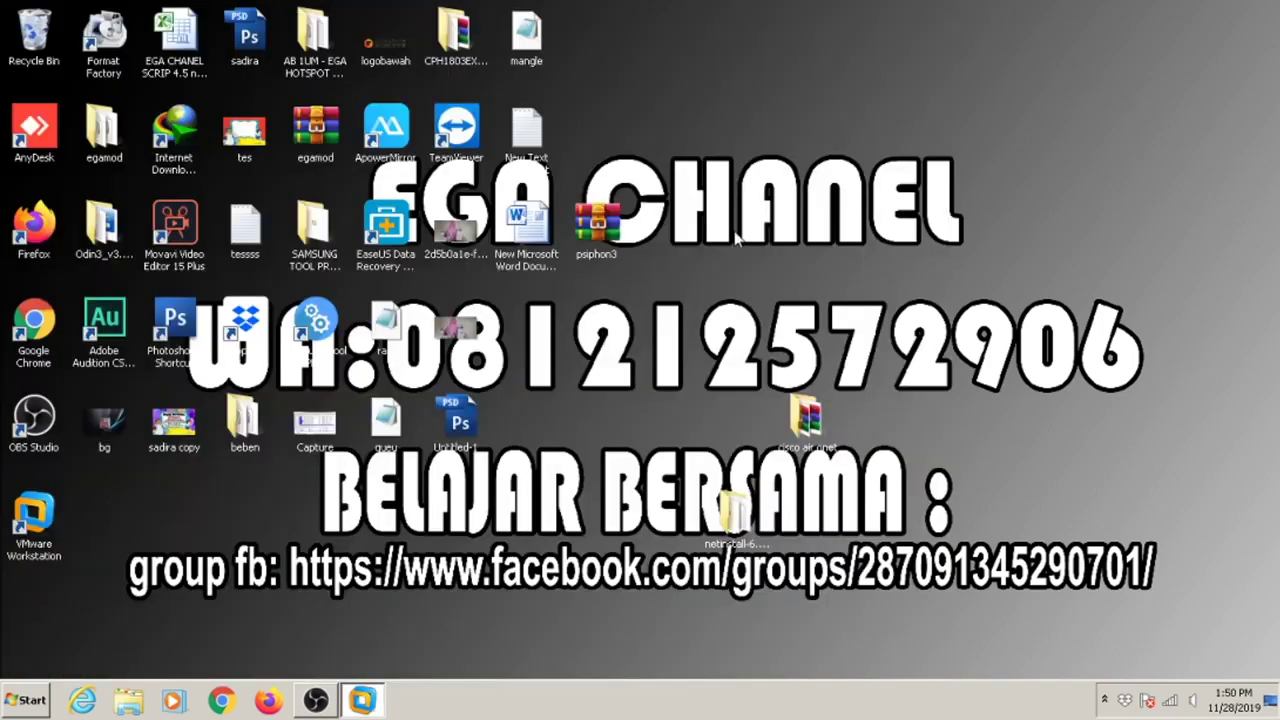
Refresh the desktop and start a Typical new virtual machine in VMware Workstation.
right_click(893, 250)
click(928, 297)
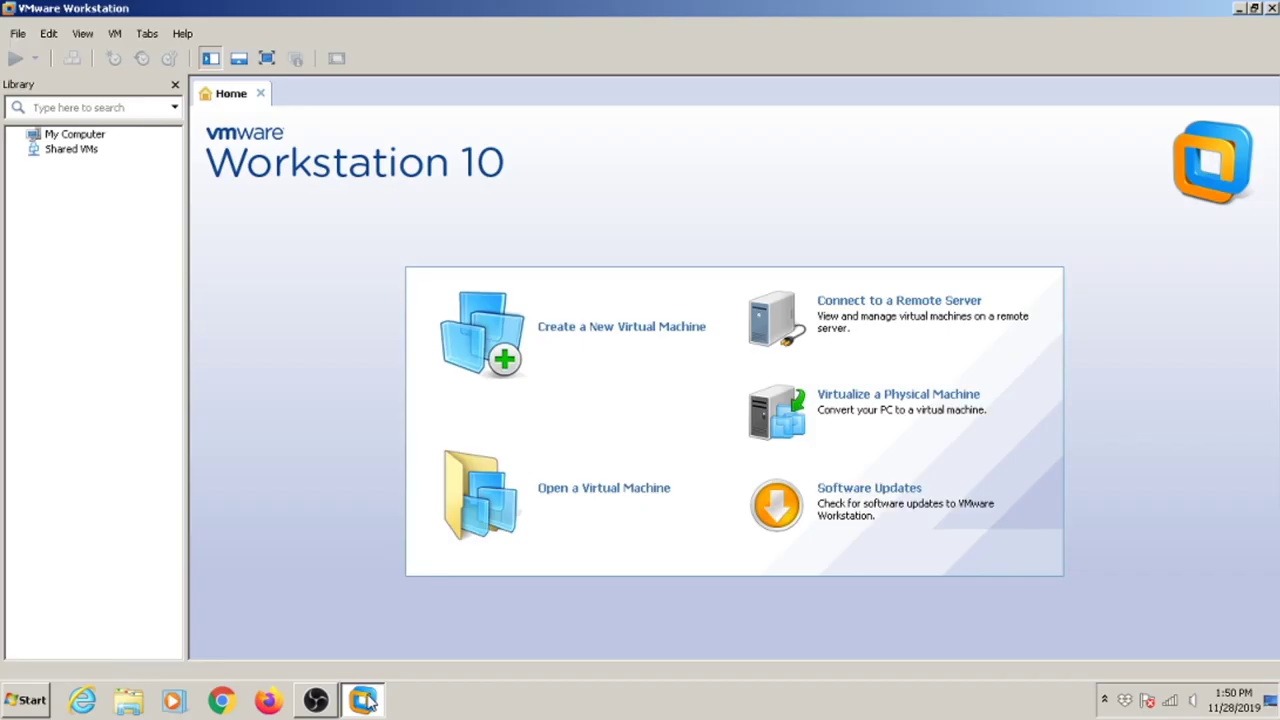
click(17, 33)
click(60, 54)
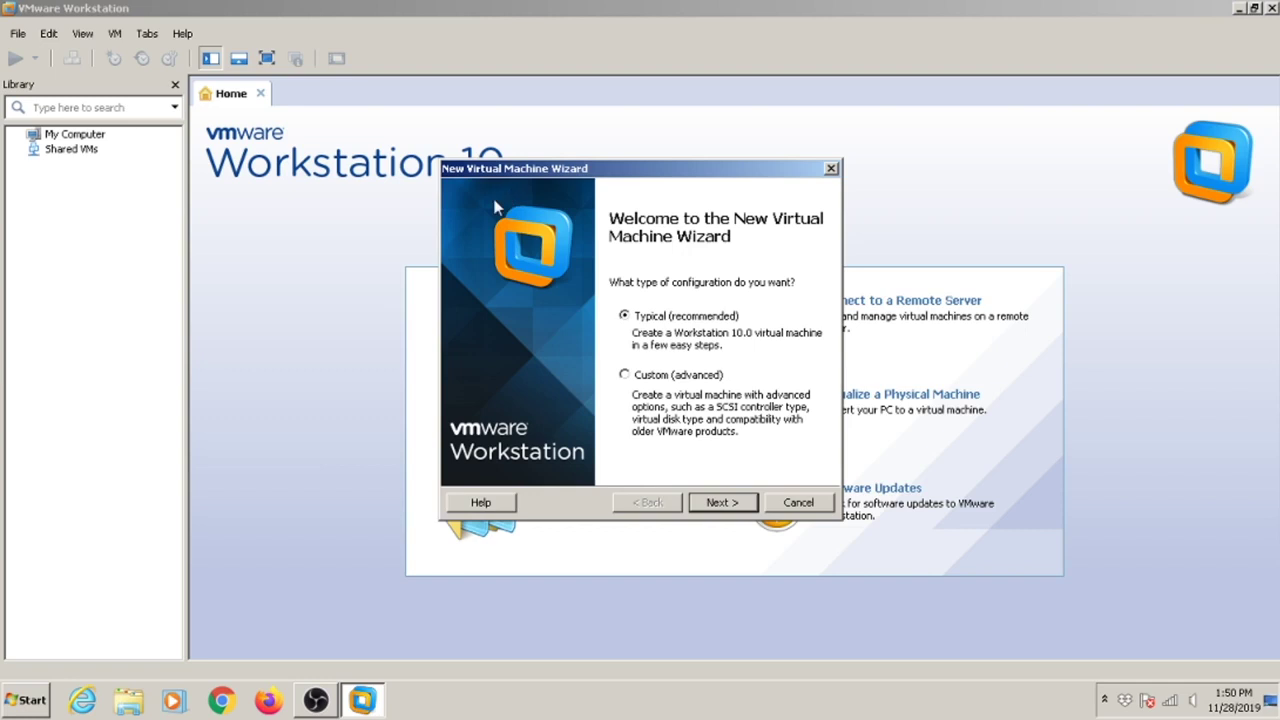
click(718, 502)
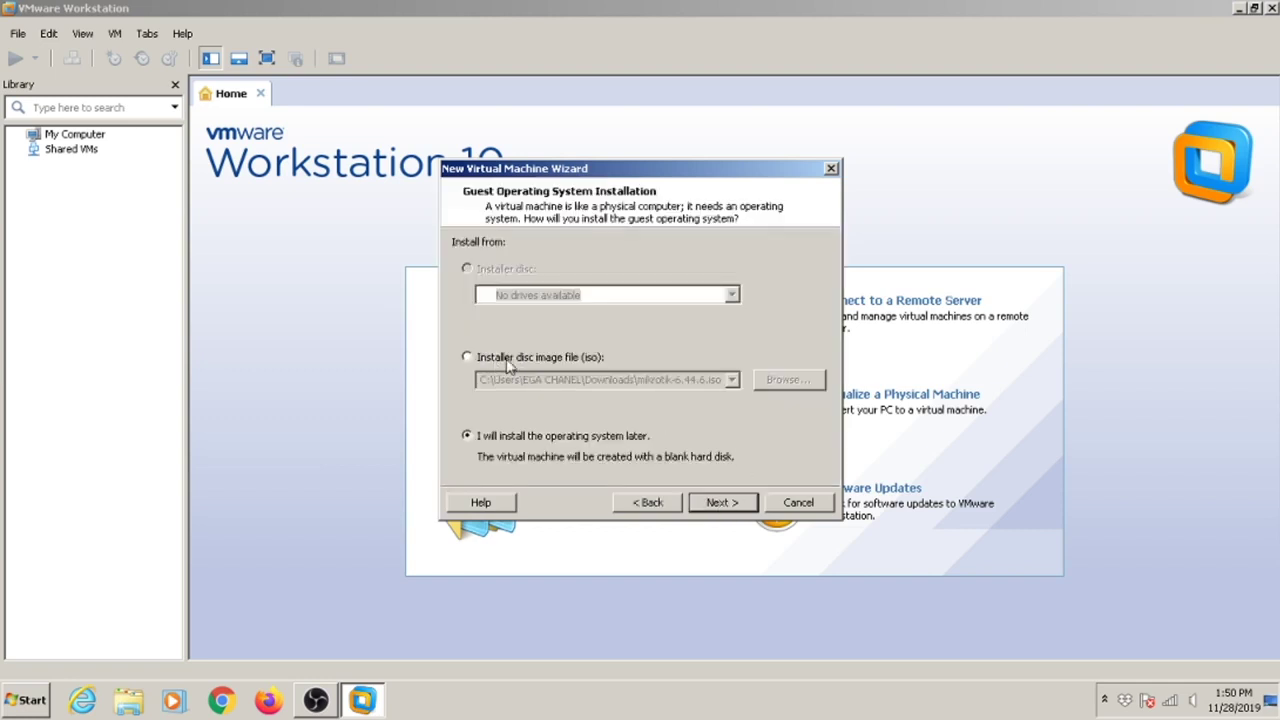
Use mikrotik-6.44.6 from Downloads as the installer disc image and continue.
click(555, 364)
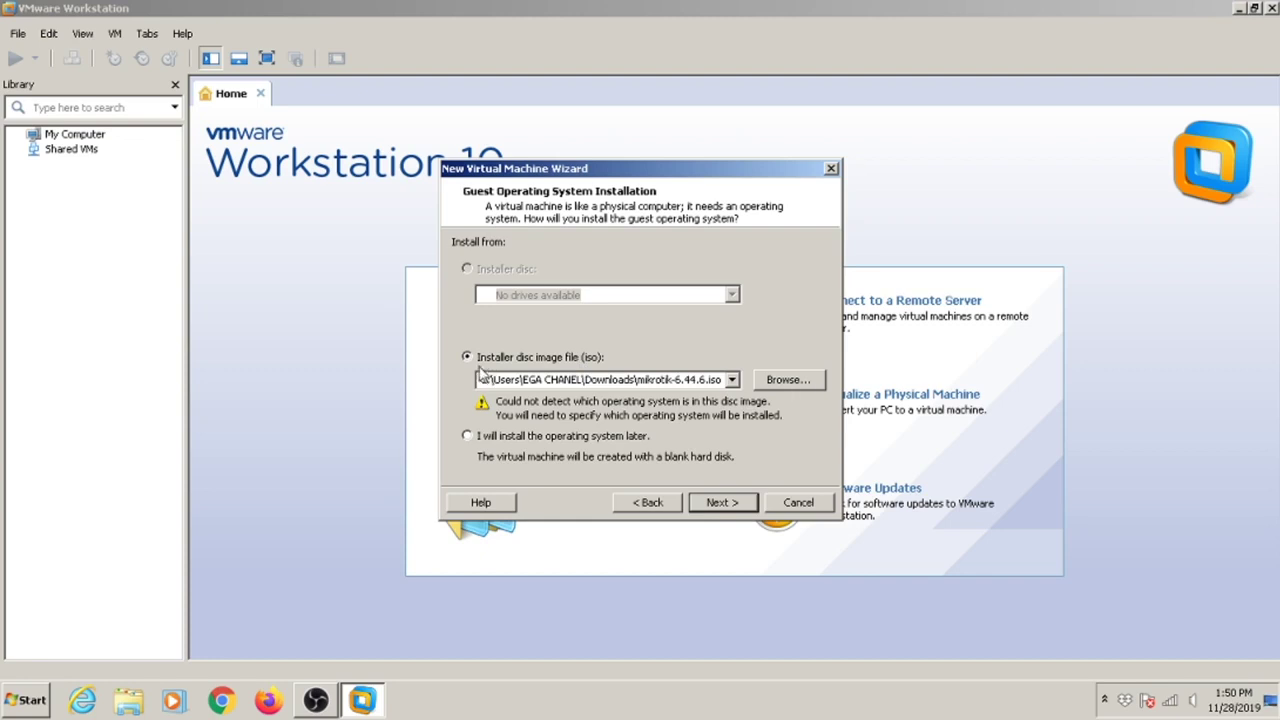
click(781, 380)
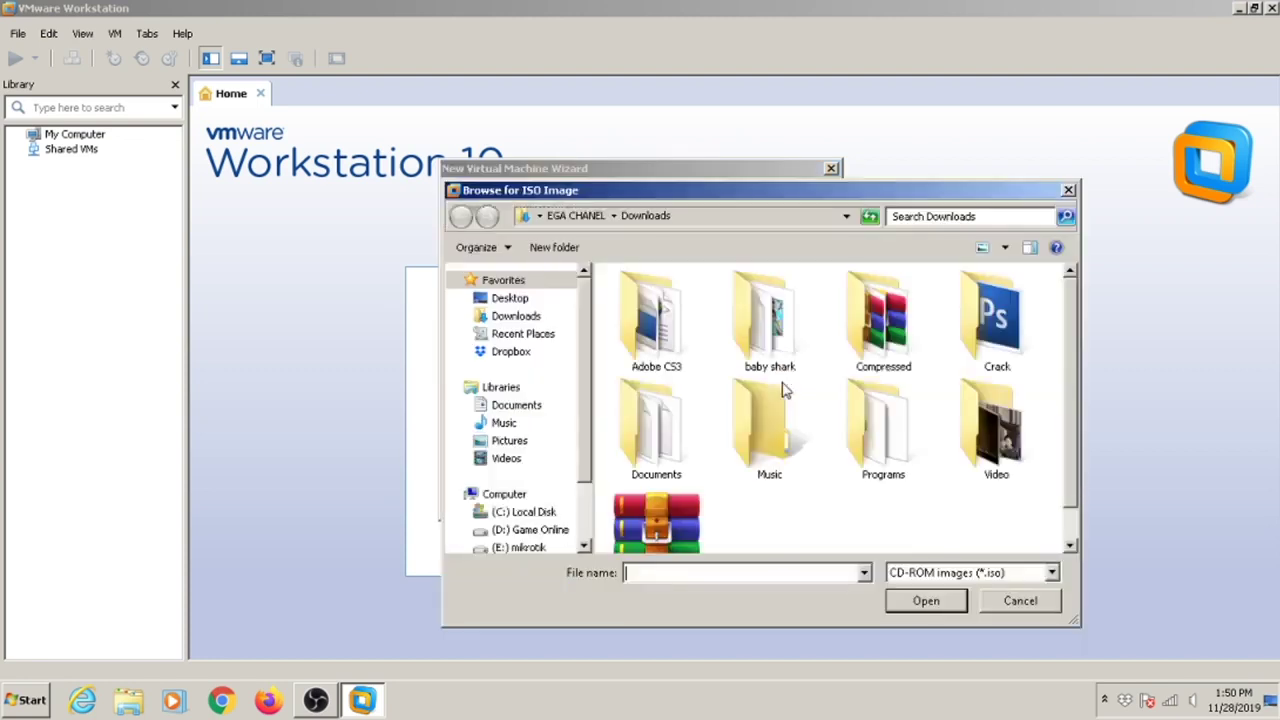
double_click(664, 194)
click(88, 142)
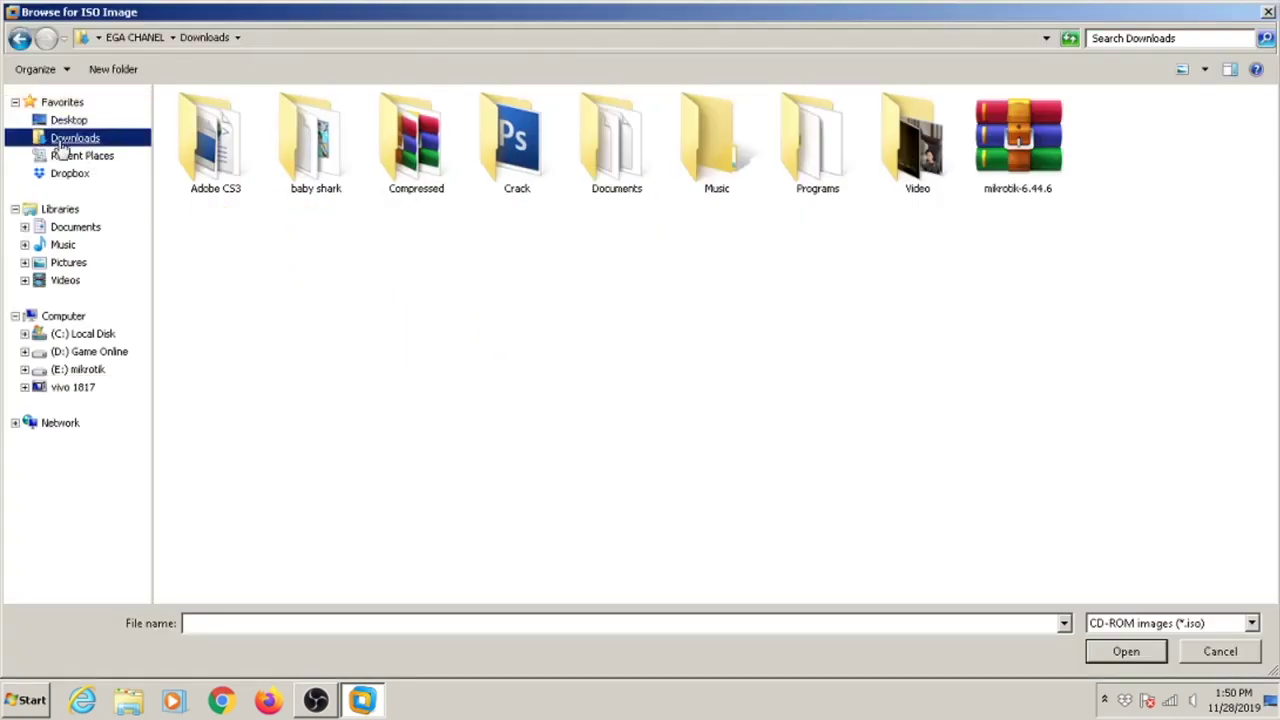
click(990, 180)
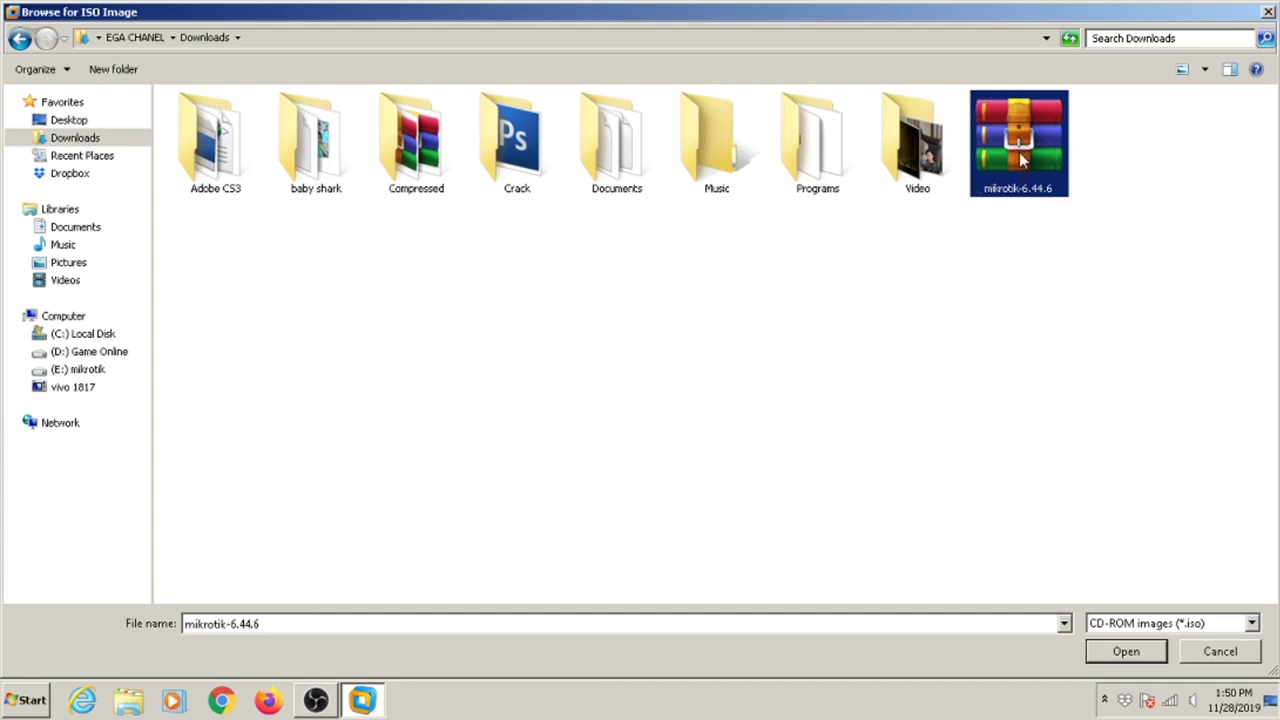
click(1125, 652)
click(716, 503)
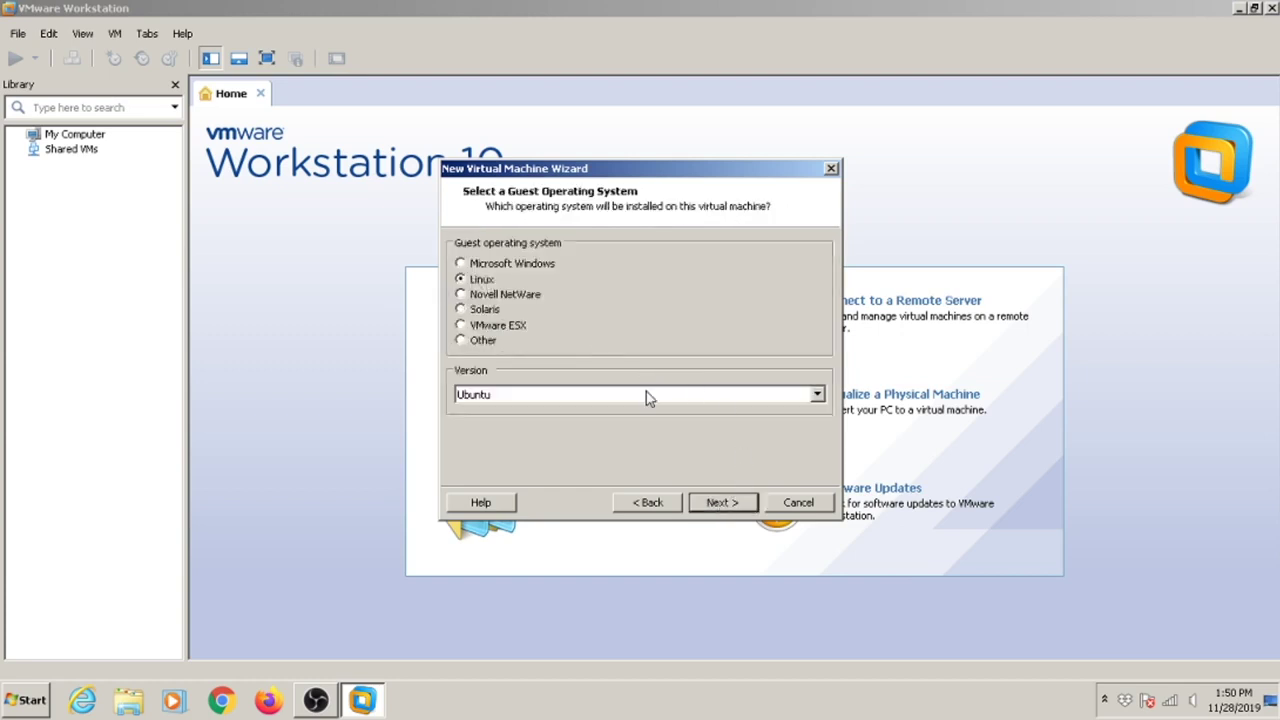
Keep Linux Ubuntu as the guest OS and name the virtual machine mikrotik.
click(646, 397)
click(610, 439)
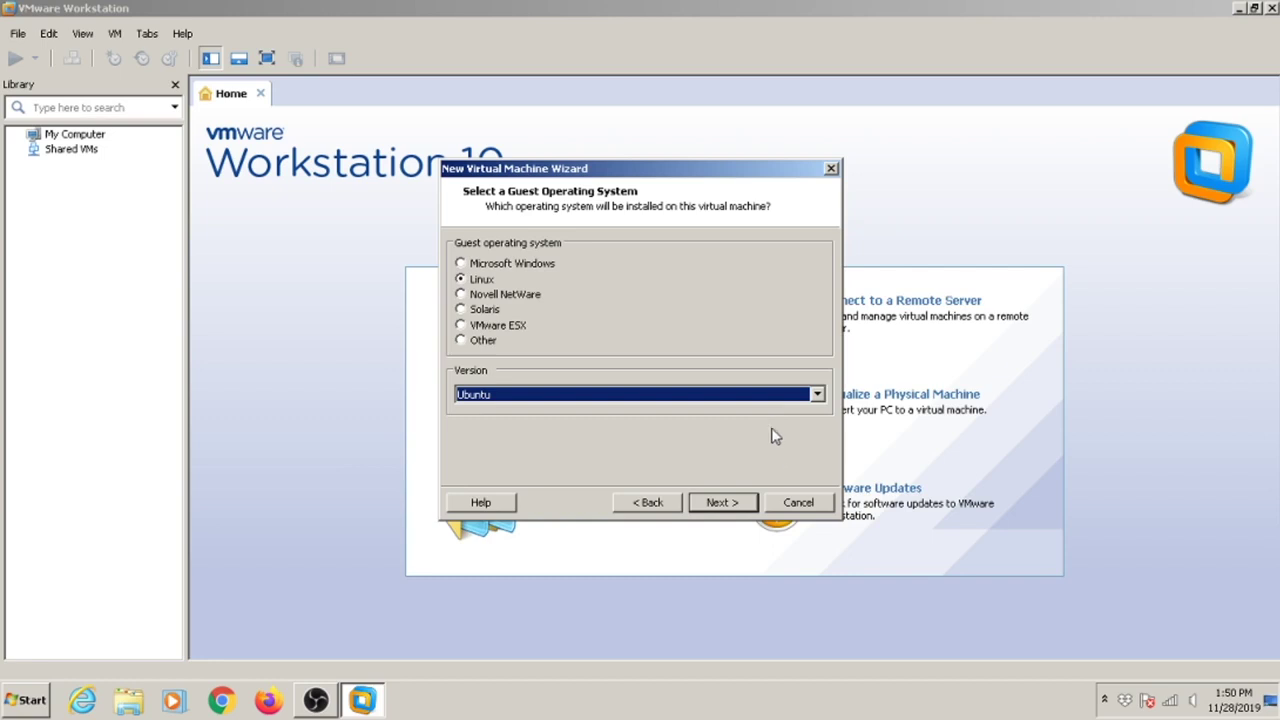
click(731, 507)
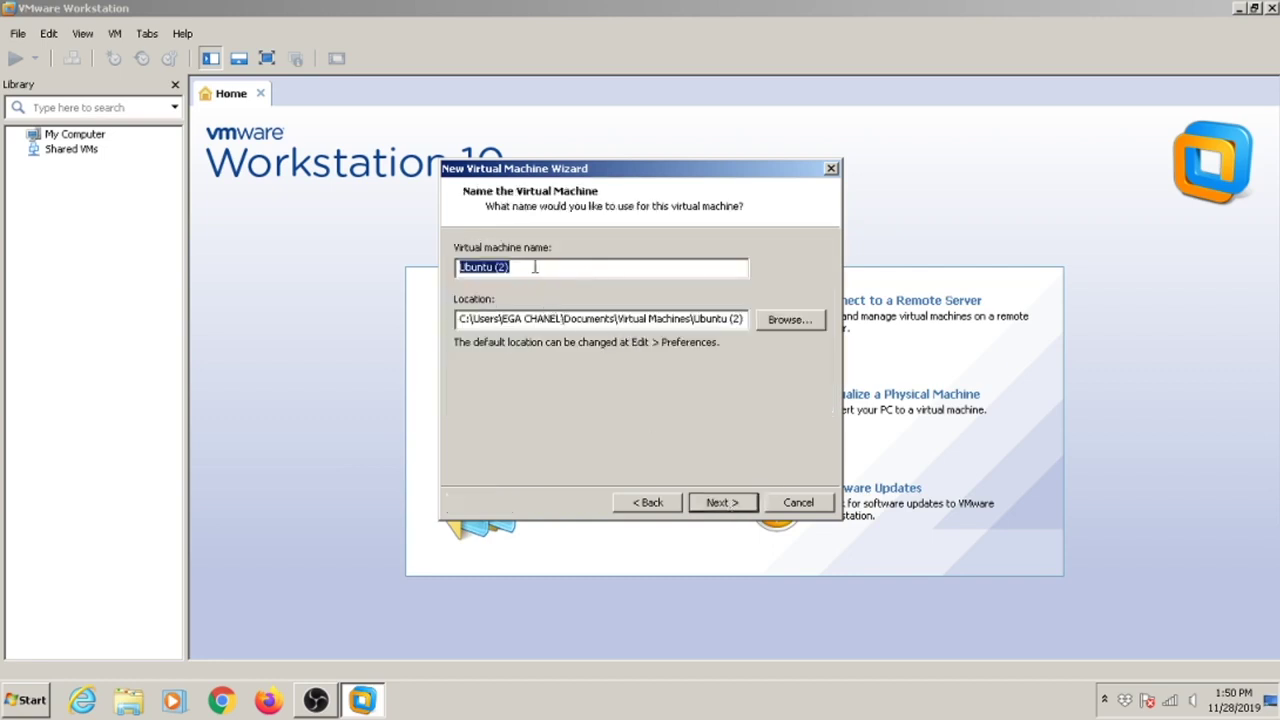
text(mikrotik)
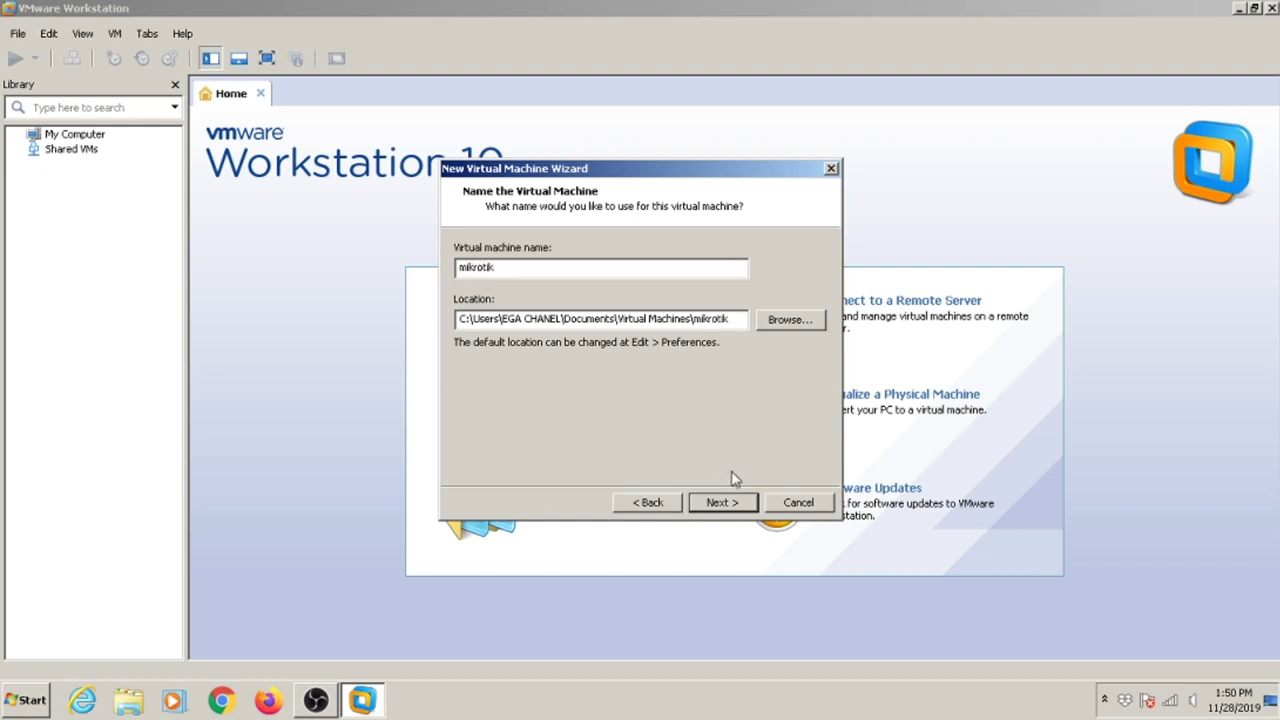
click(737, 502)
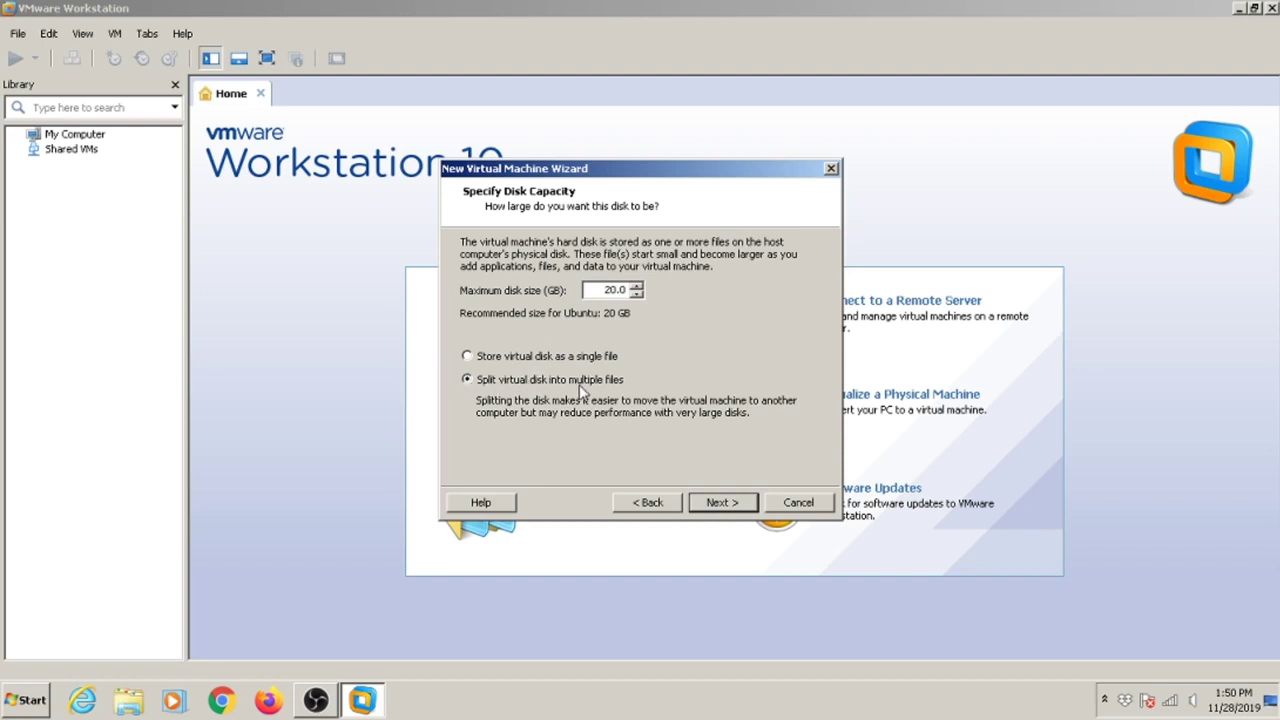
Store the 20 GB virtual disk as a single file, review hardware with 1 GB memory, and finish.
click(562, 357)
click(735, 514)
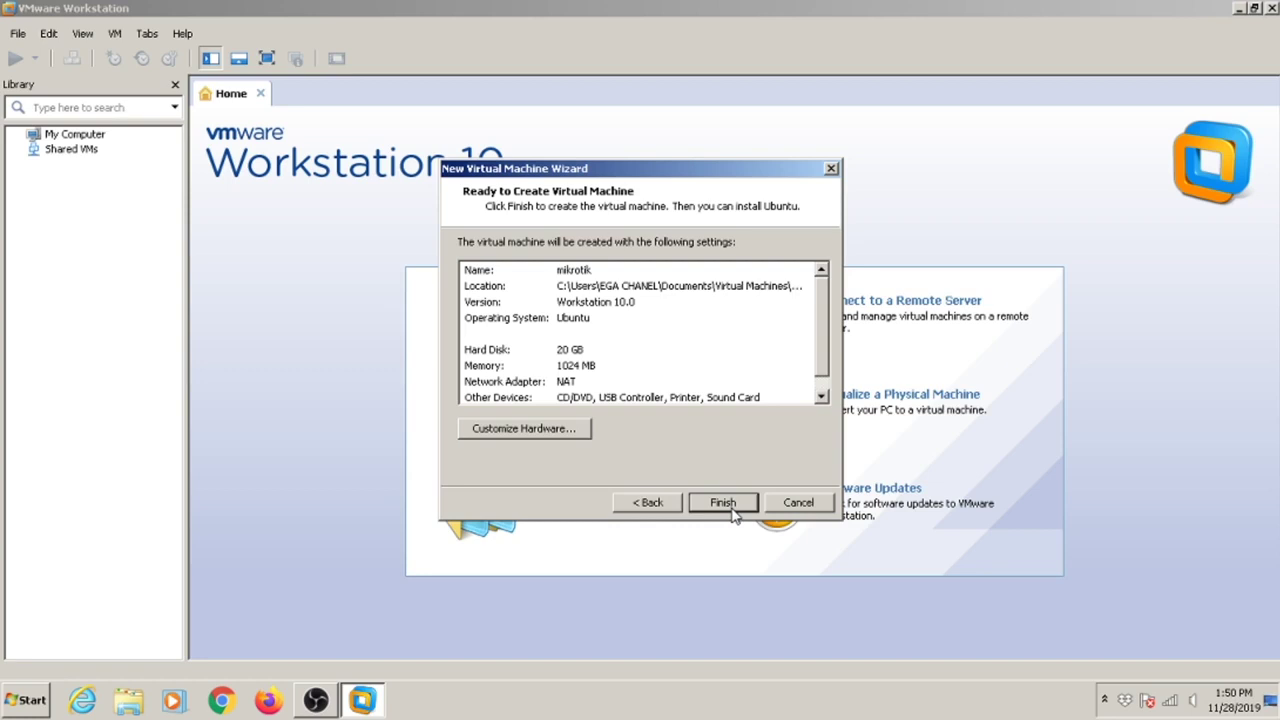
click(551, 436)
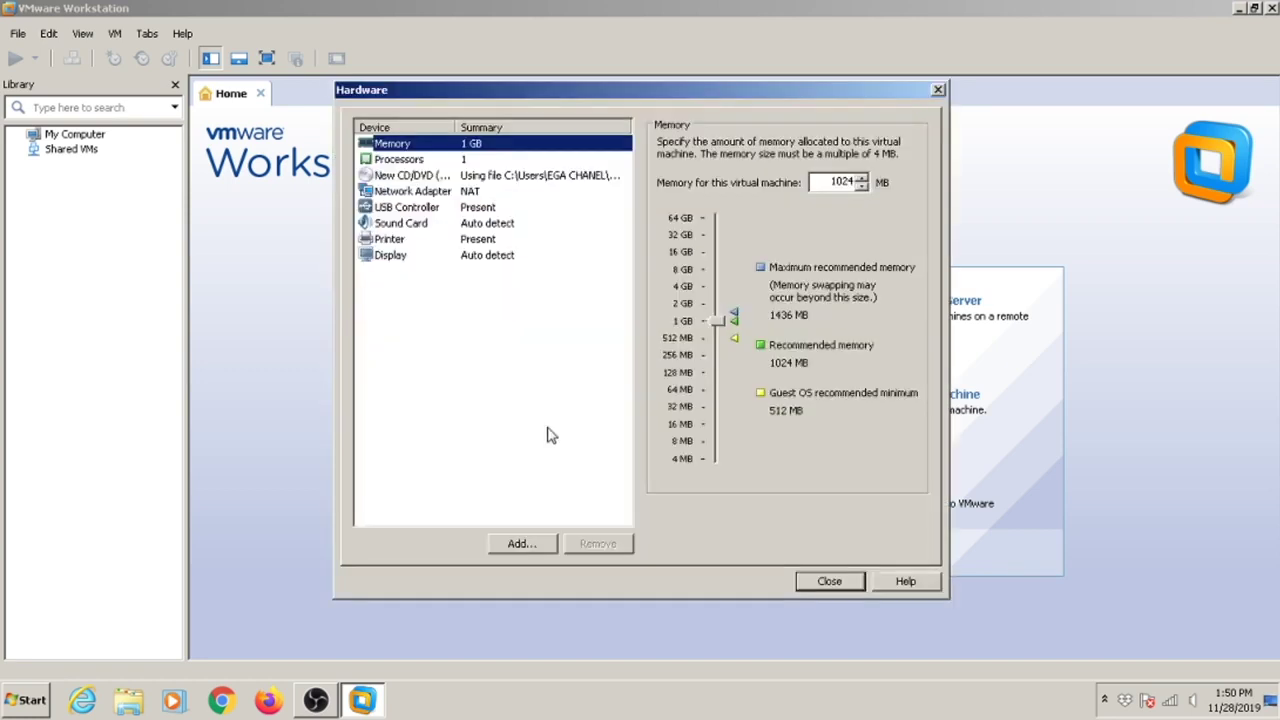
click(853, 582)
click(745, 507)
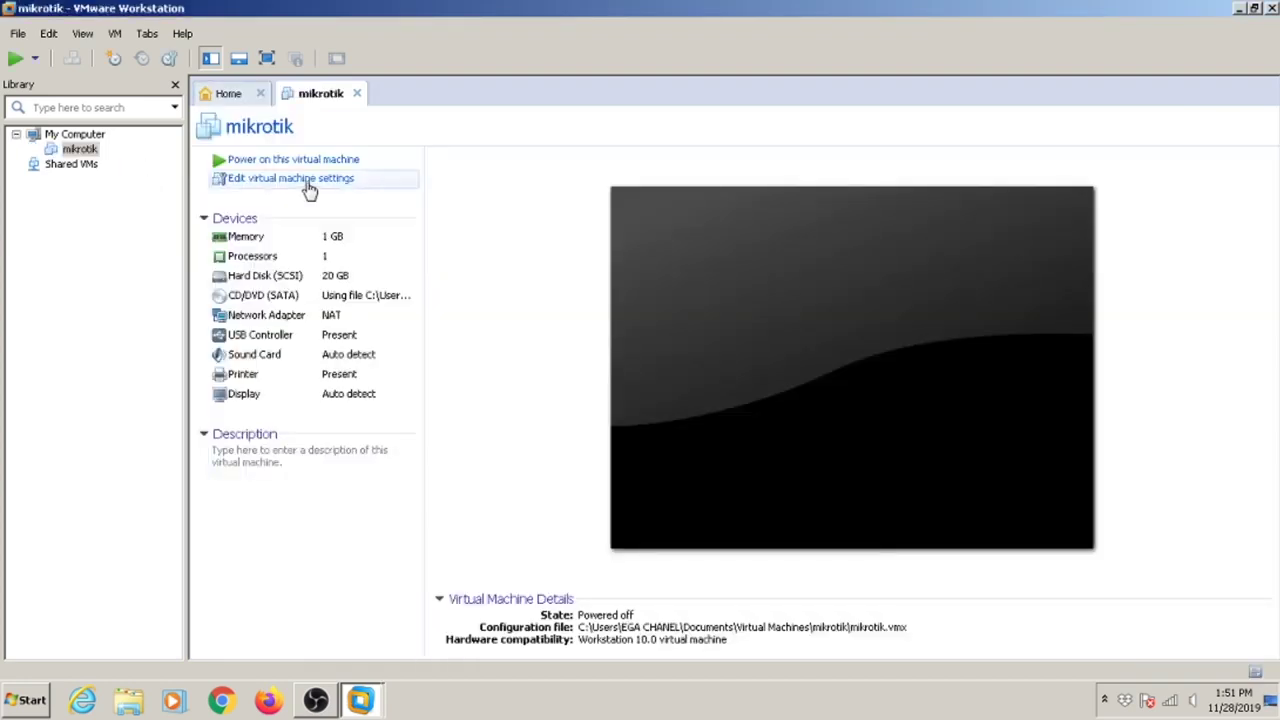
Remove the 20 GB Hard Disk (SCSI) from mikrotik's settings and launch the Add Hardware Wizard.
click(279, 186)
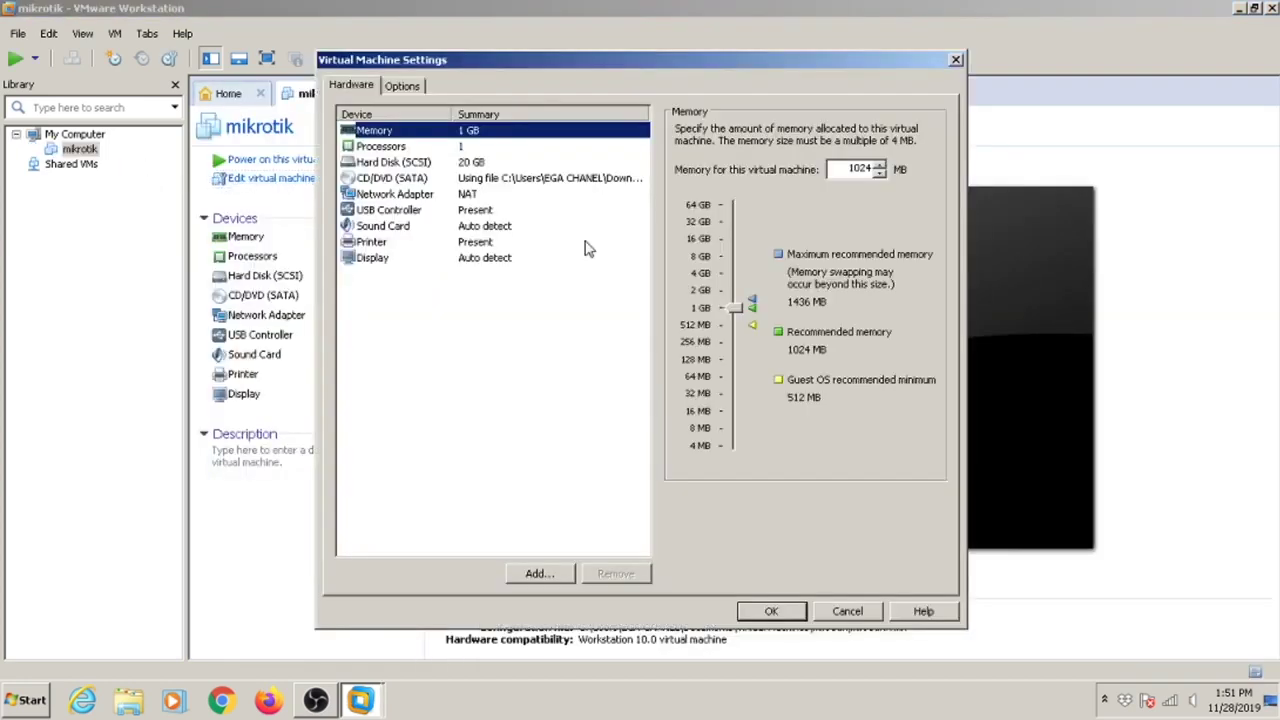
click(410, 164)
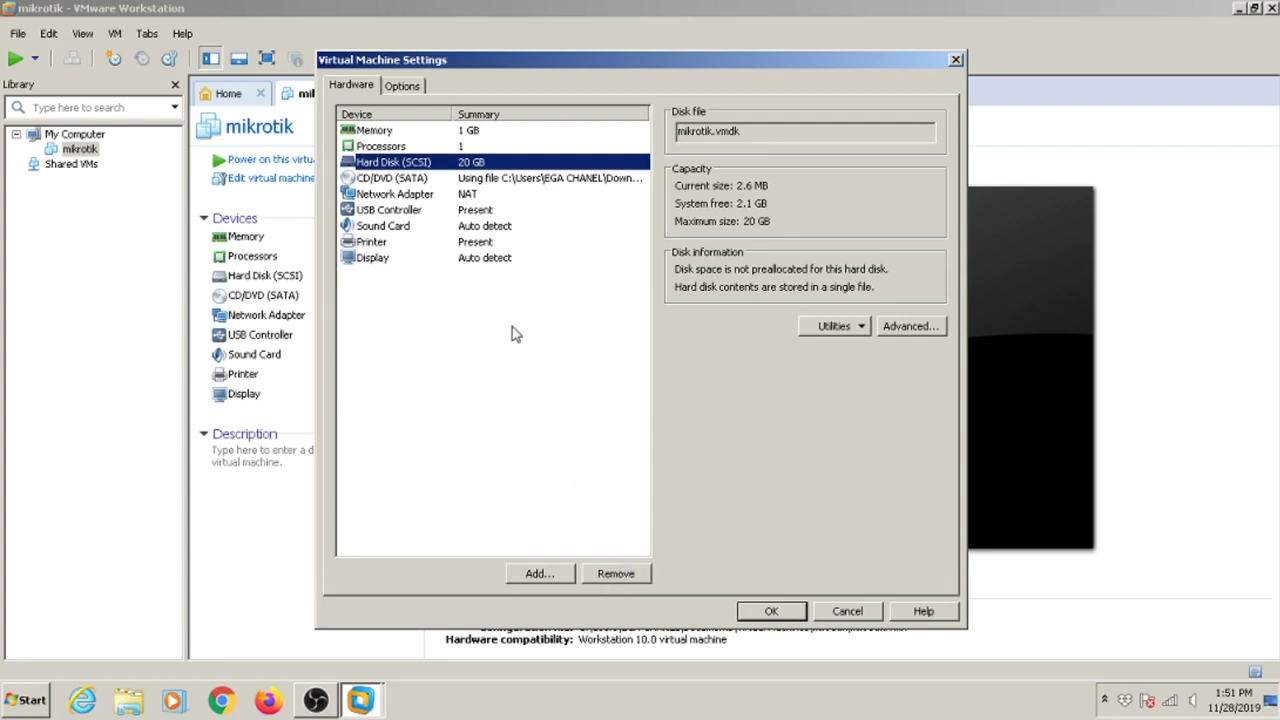
click(425, 180)
click(420, 164)
click(615, 573)
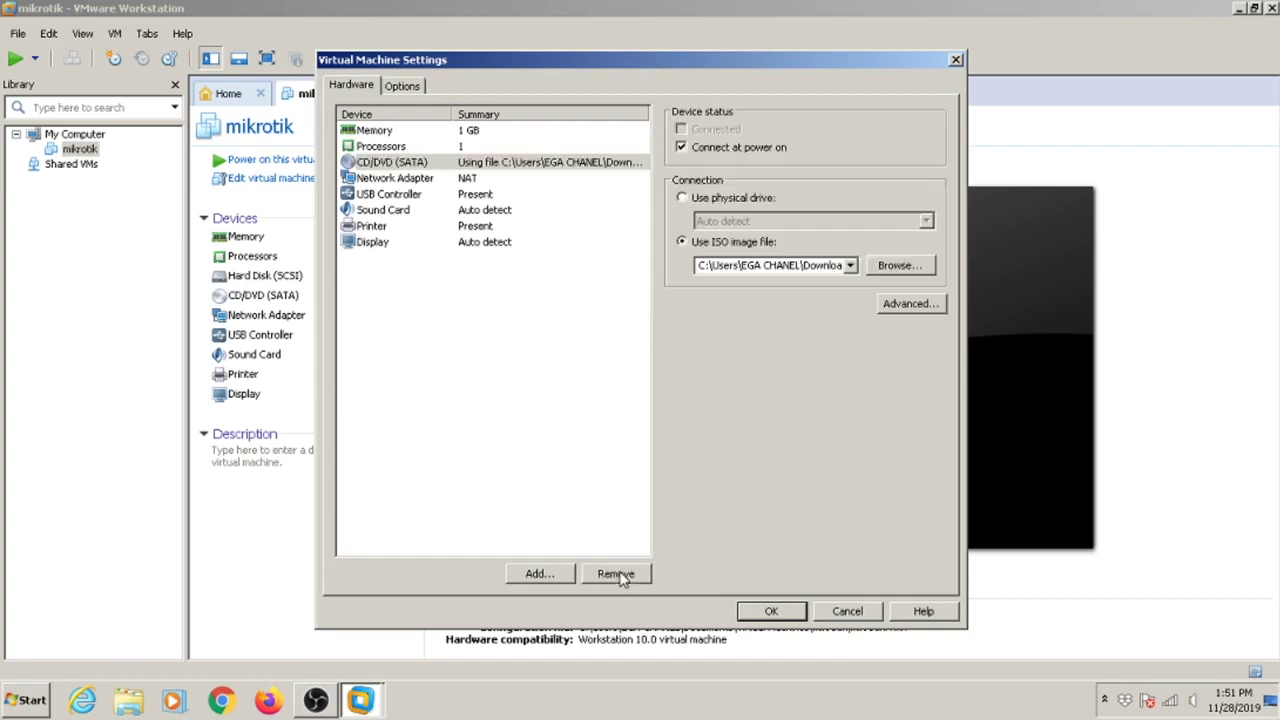
click(617, 424)
click(538, 573)
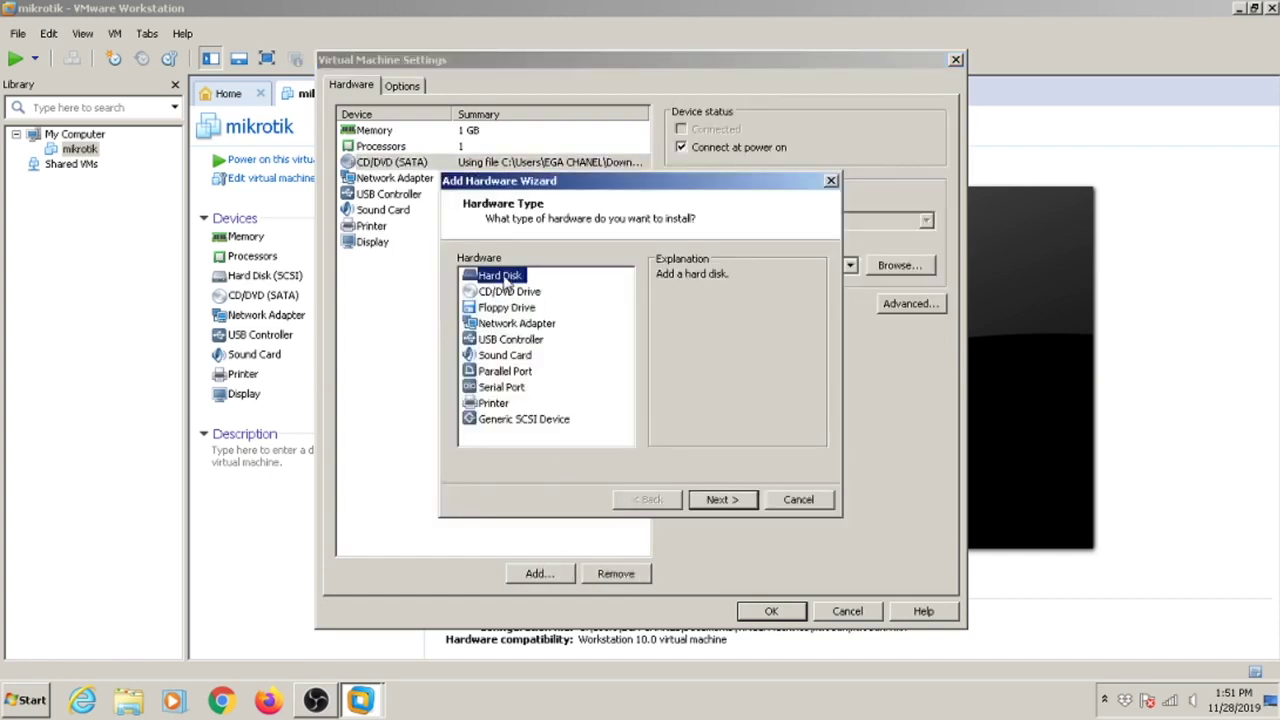
Add an IDE hard disk that uses the physical disk PhysicalDrive0.
click(724, 500)
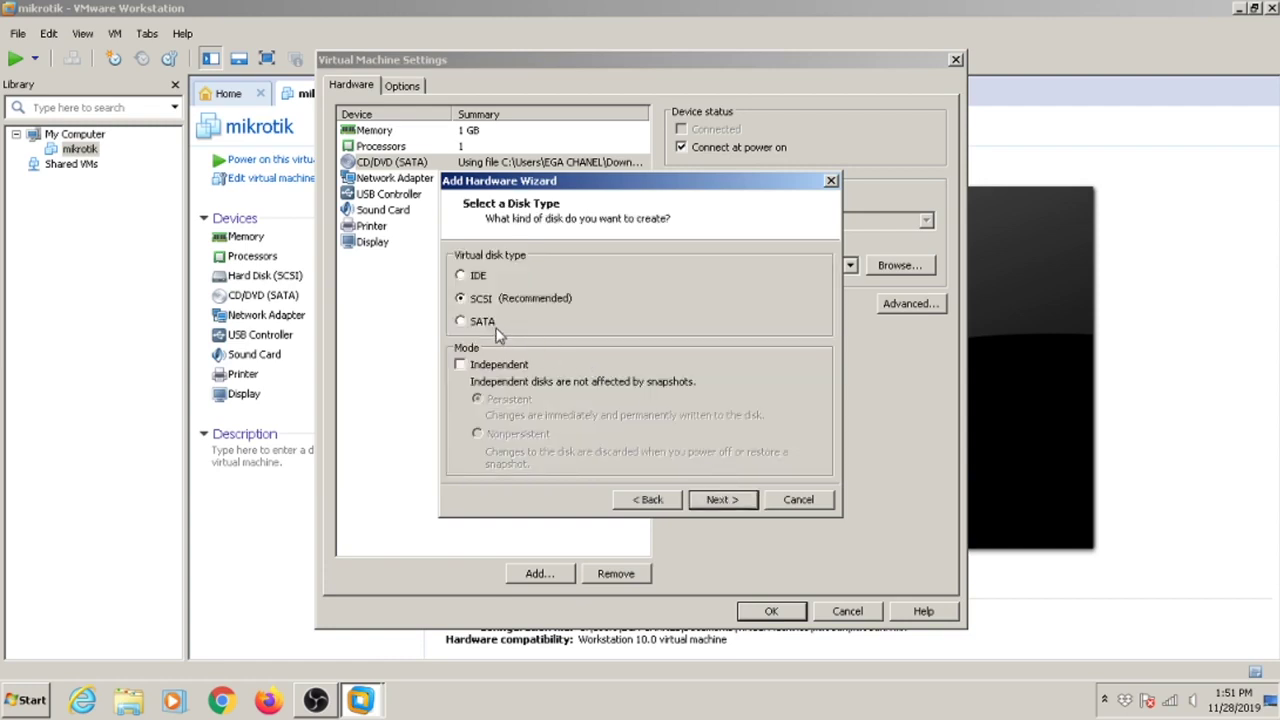
click(477, 280)
click(722, 500)
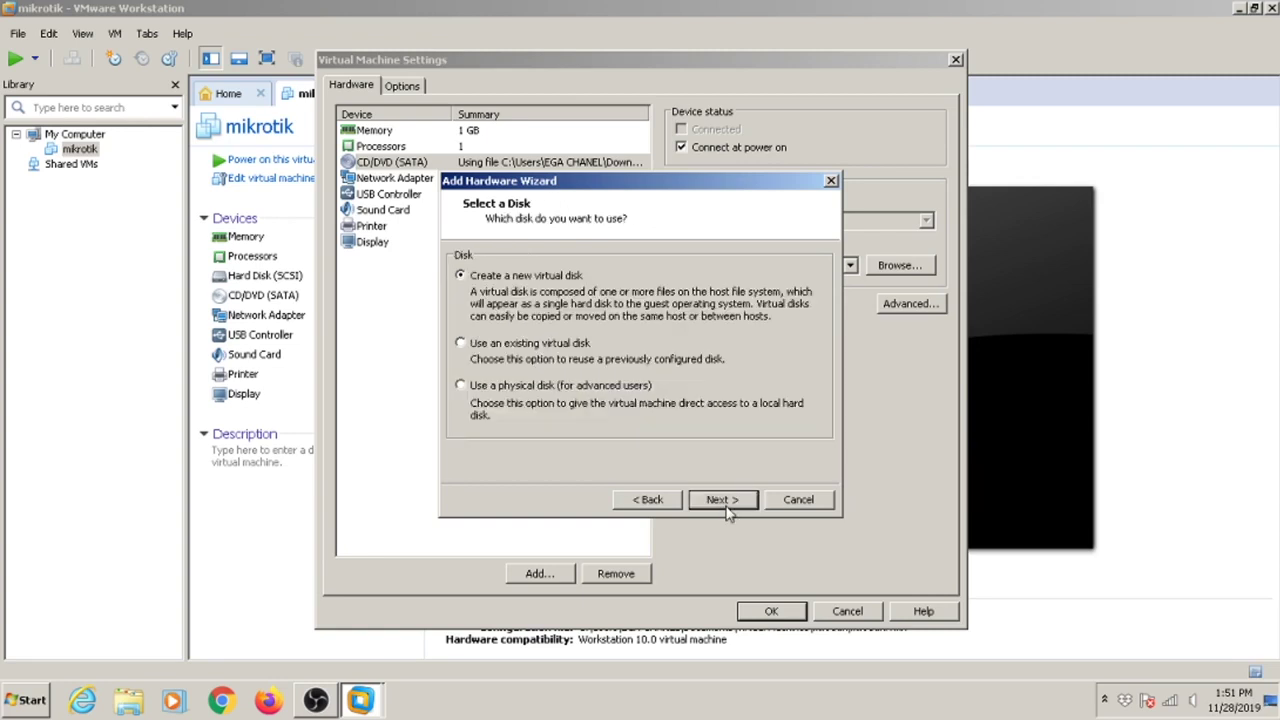
click(585, 393)
click(740, 504)
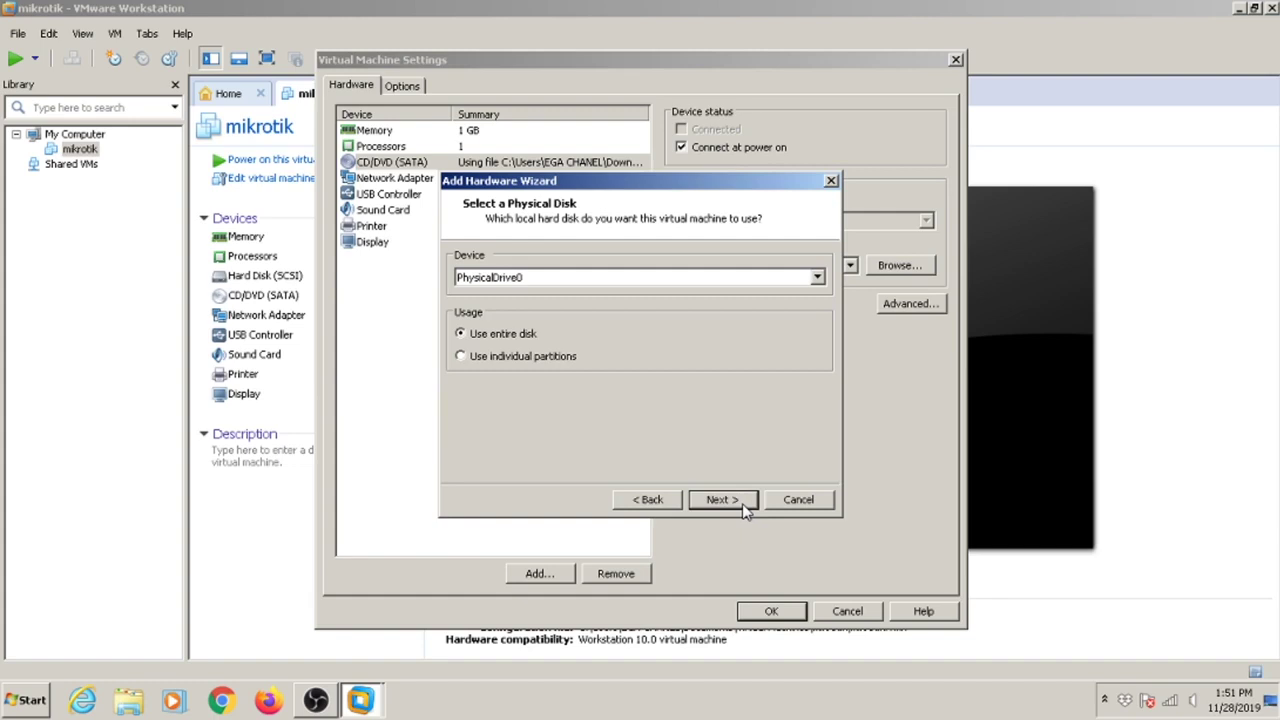
click(549, 285)
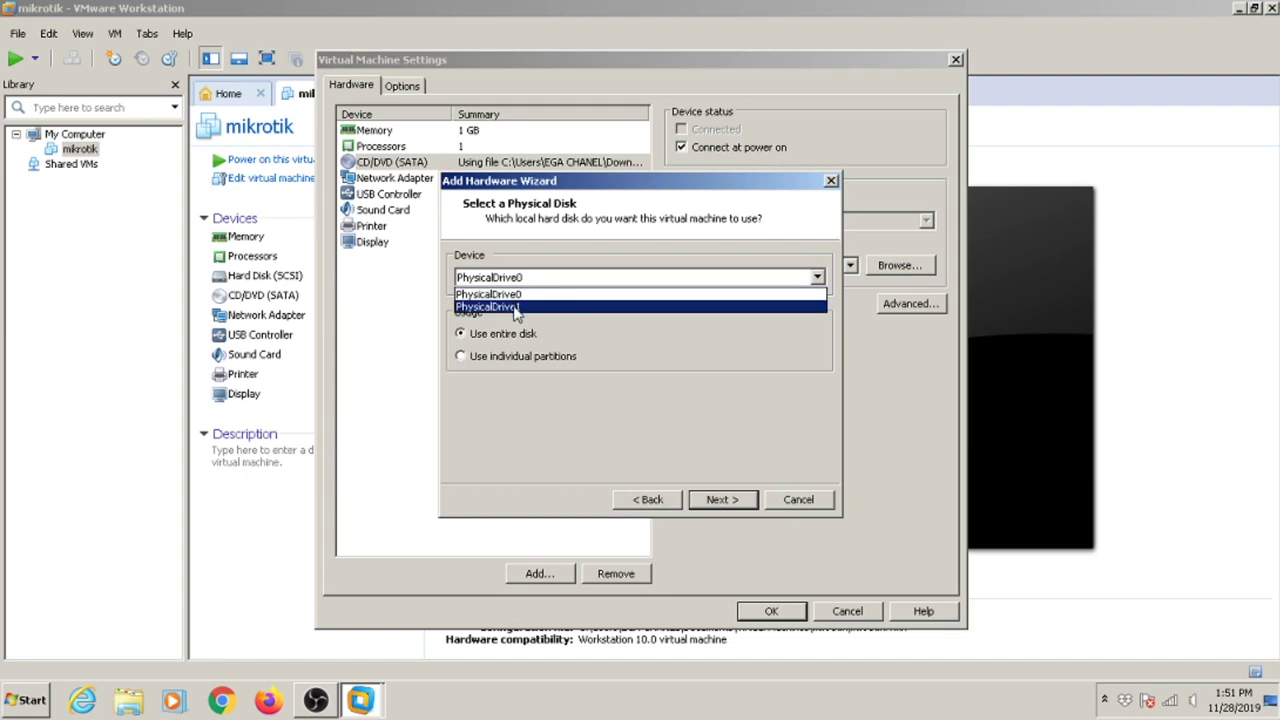
click(697, 394)
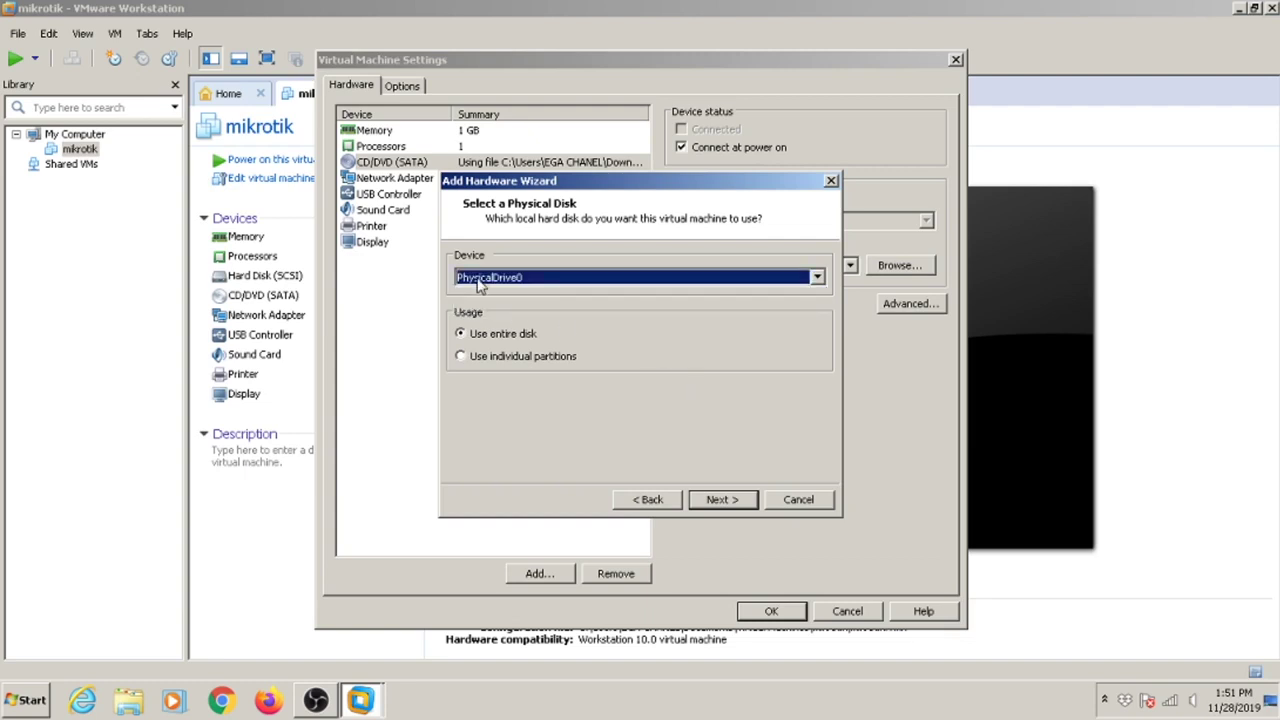
Switch the physical disk usage to individual partitions and continue to the partition list.
click(727, 505)
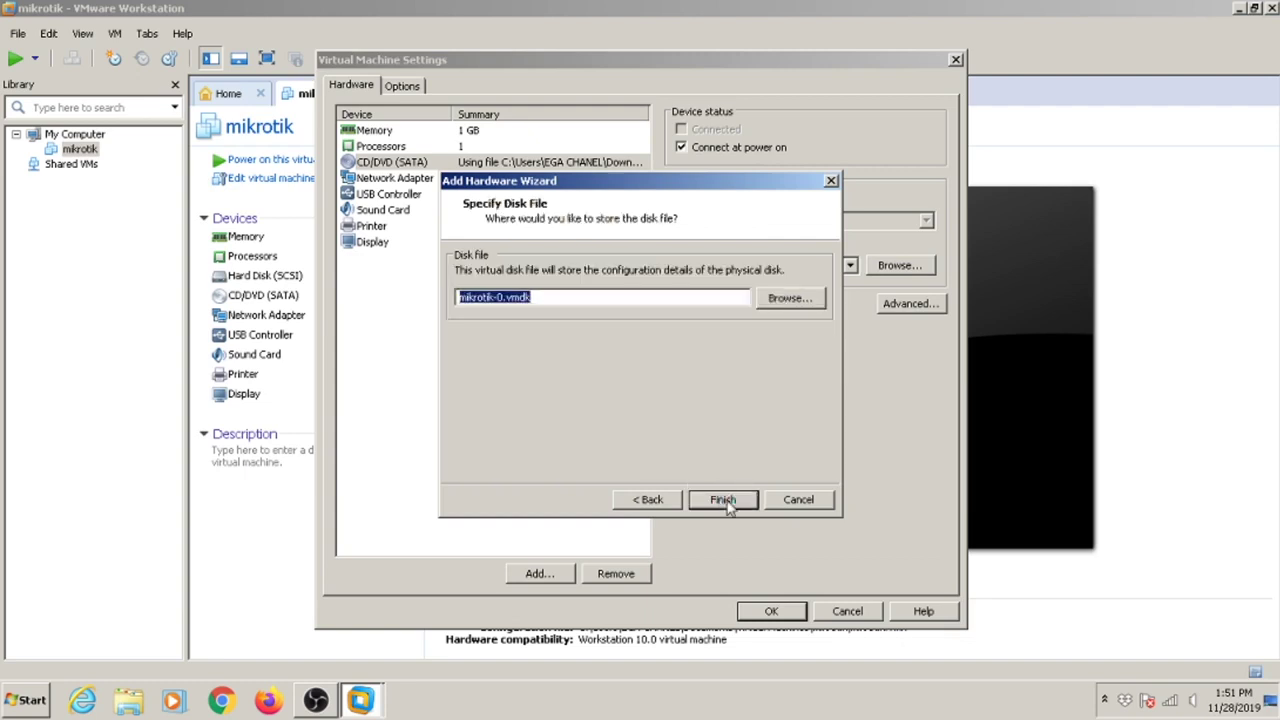
click(664, 503)
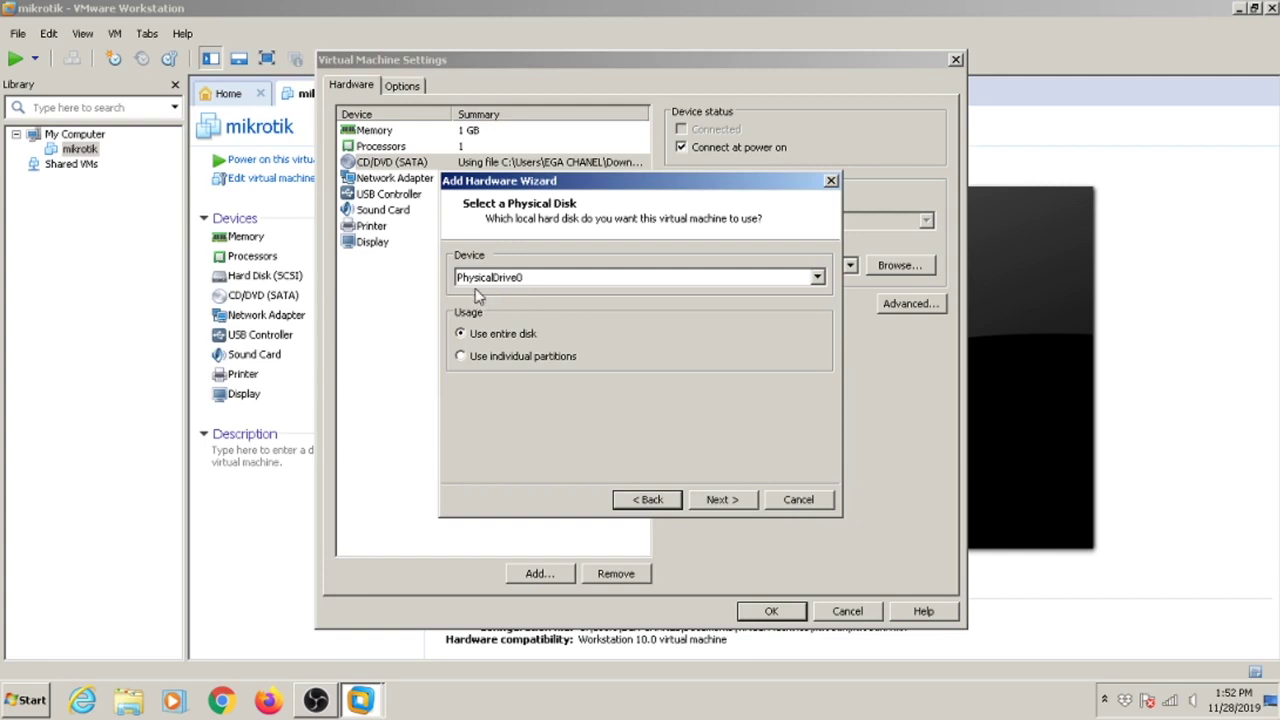
click(496, 367)
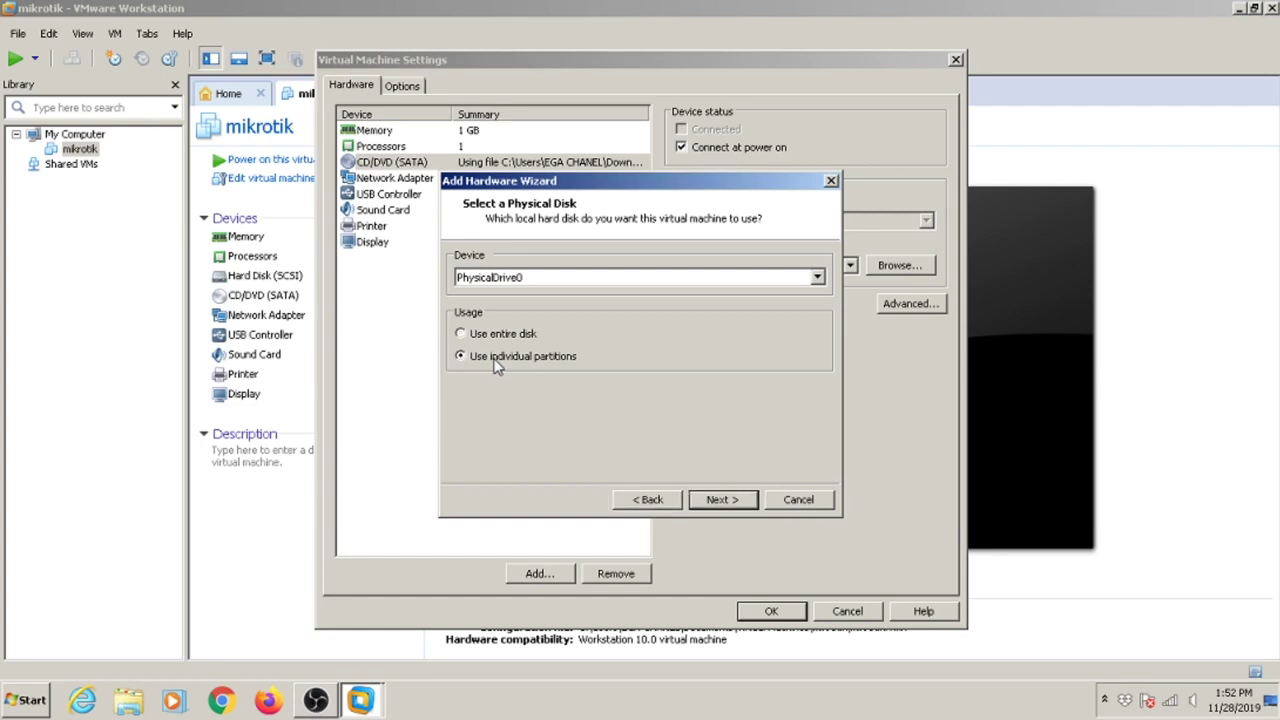
click(720, 499)
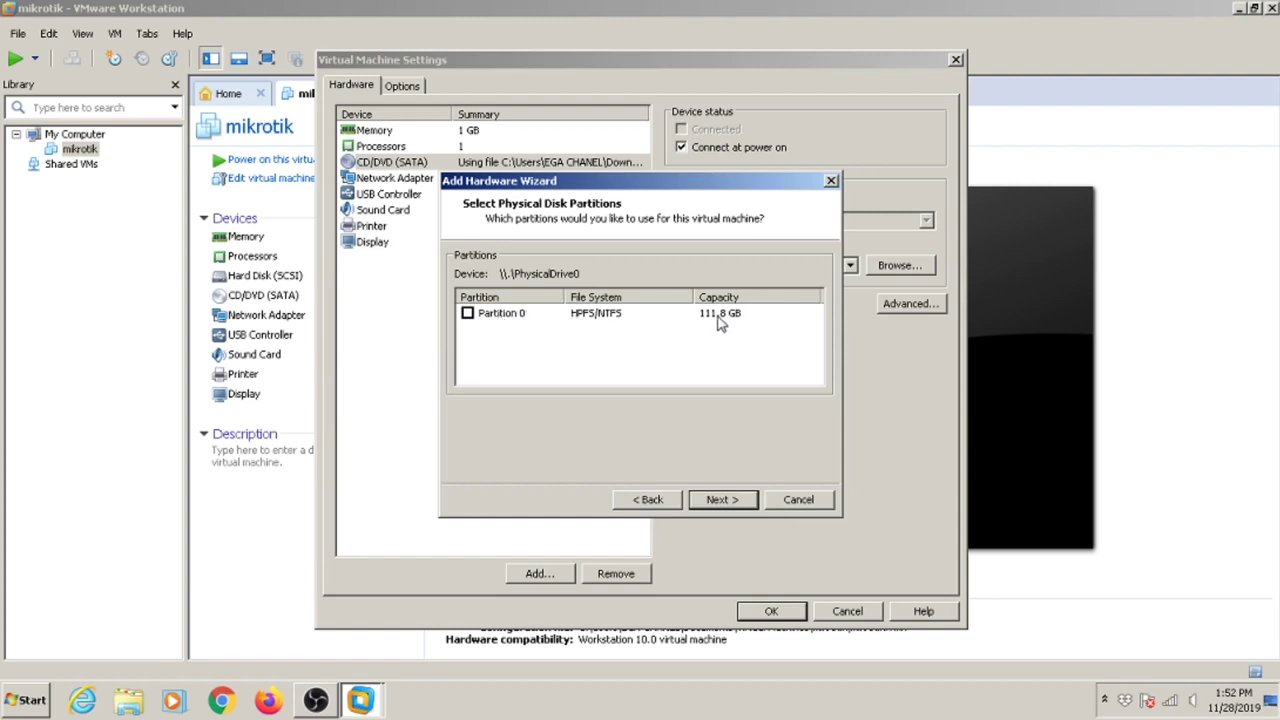
Check the size of the 111 GB E: mikrotik drive in File Explorer, then return to the disk choice.
click(130, 700)
click(65, 313)
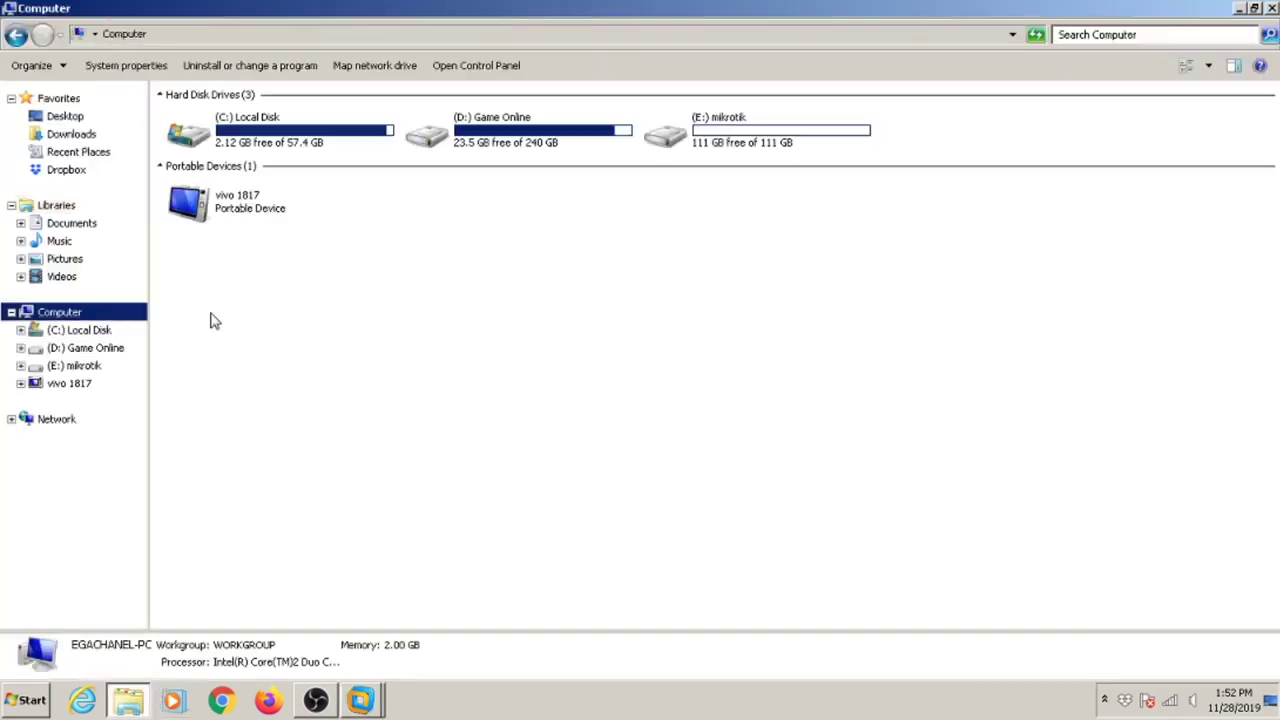
click(737, 145)
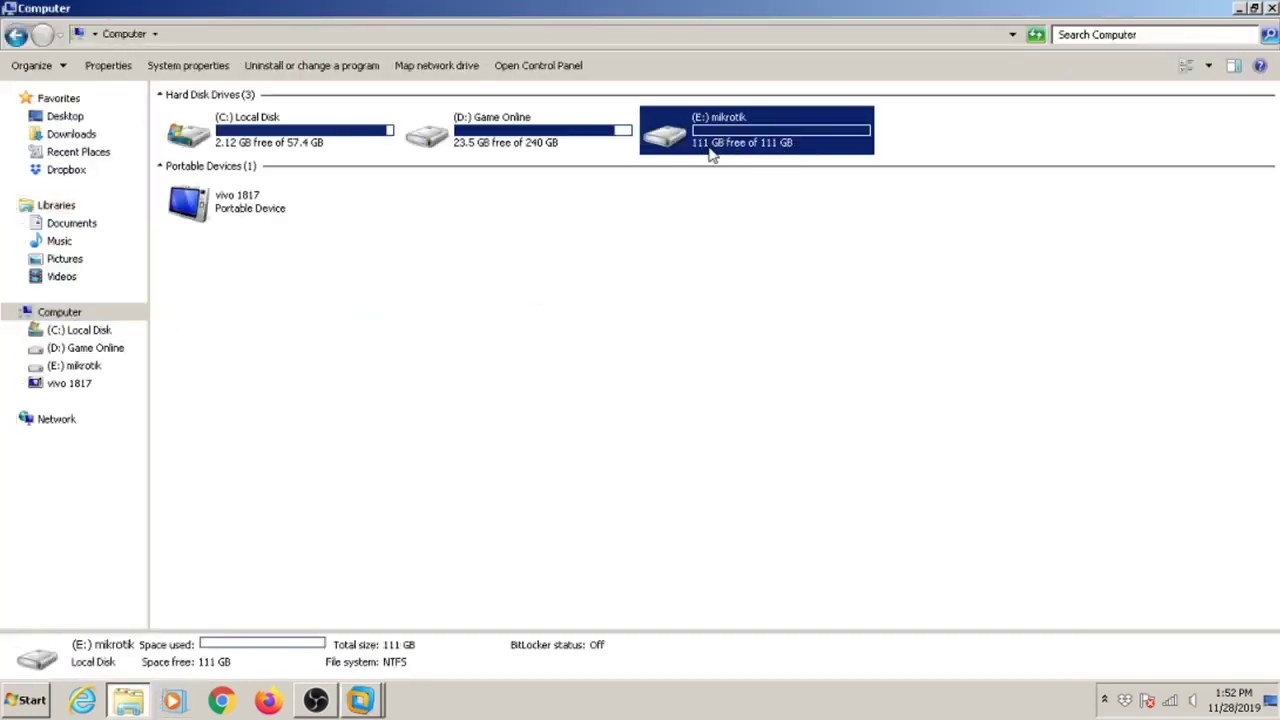
click(1271, 8)
click(650, 500)
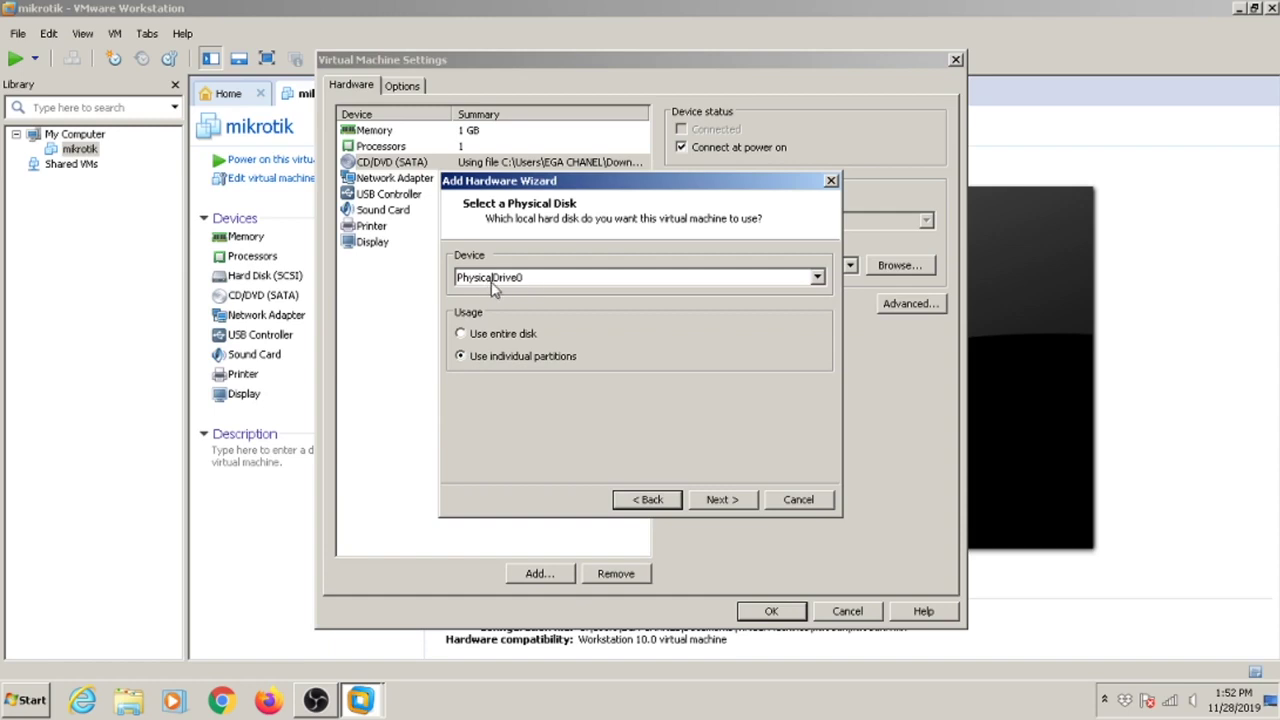
Use the entire PhysicalDrive0 (111.8 GB) for the new IDE disk, finish, and save the settings.
click(506, 334)
click(527, 357)
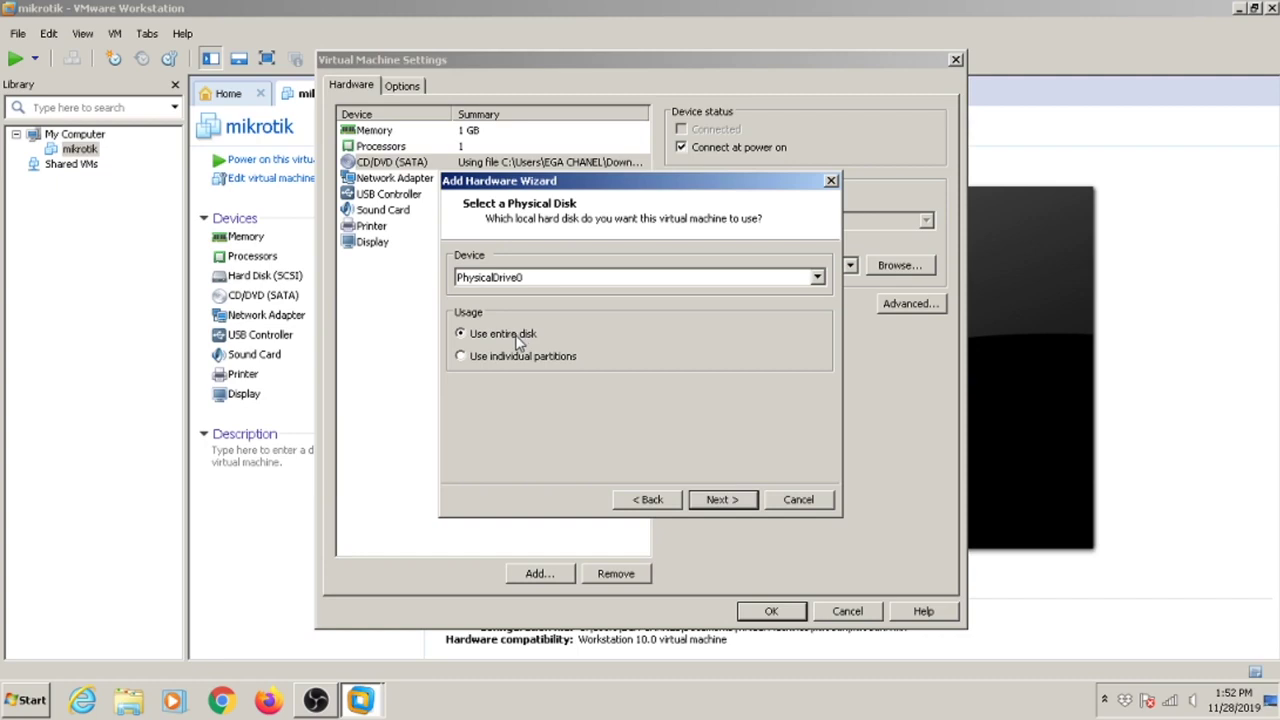
click(530, 281)
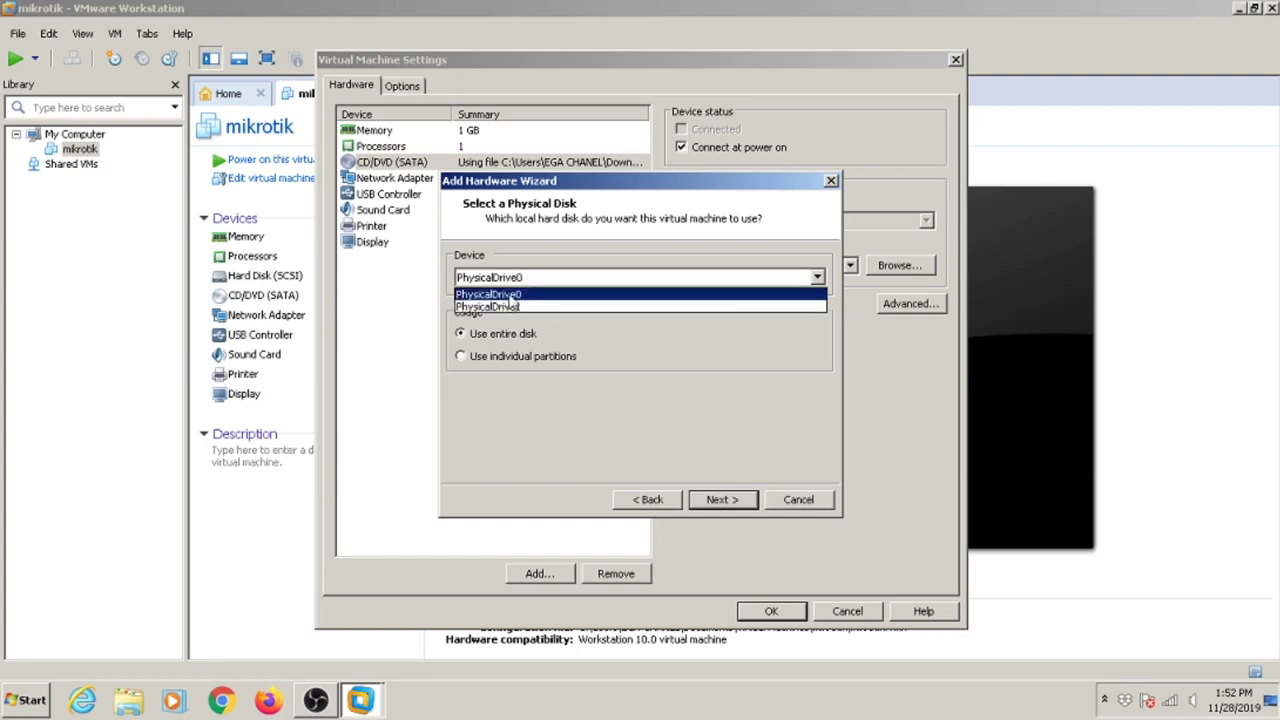
click(512, 297)
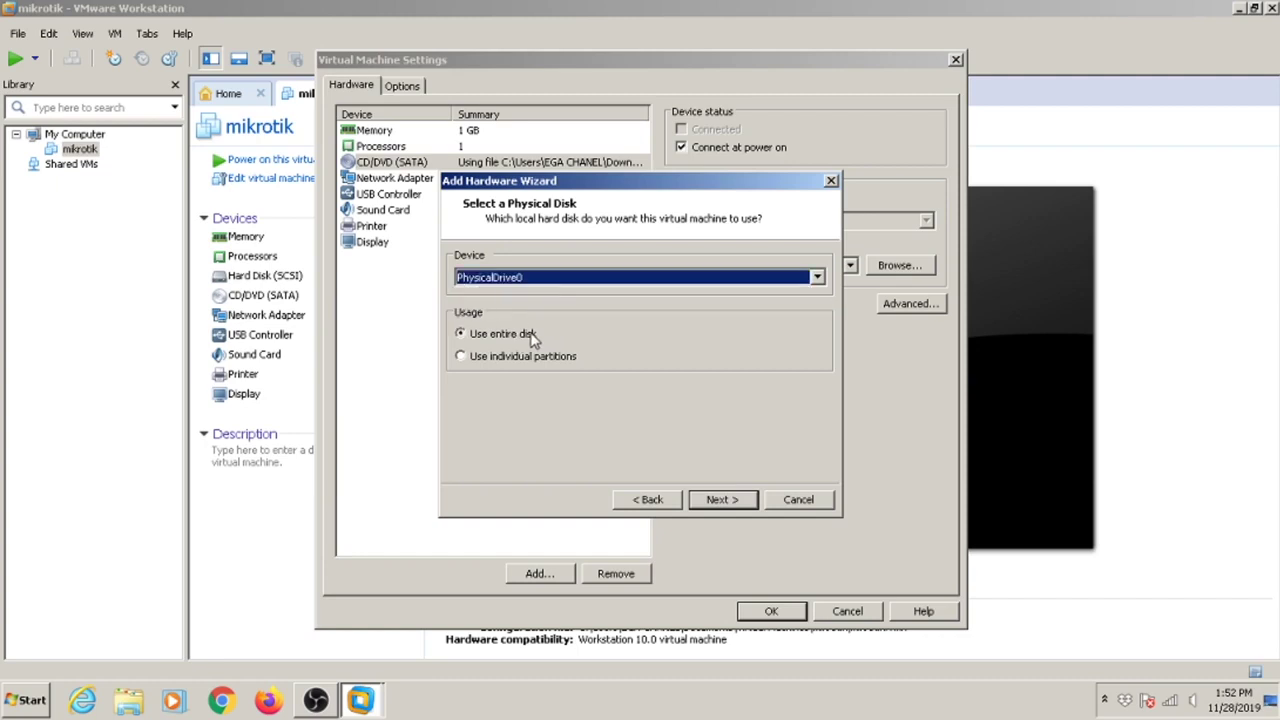
click(722, 499)
click(723, 500)
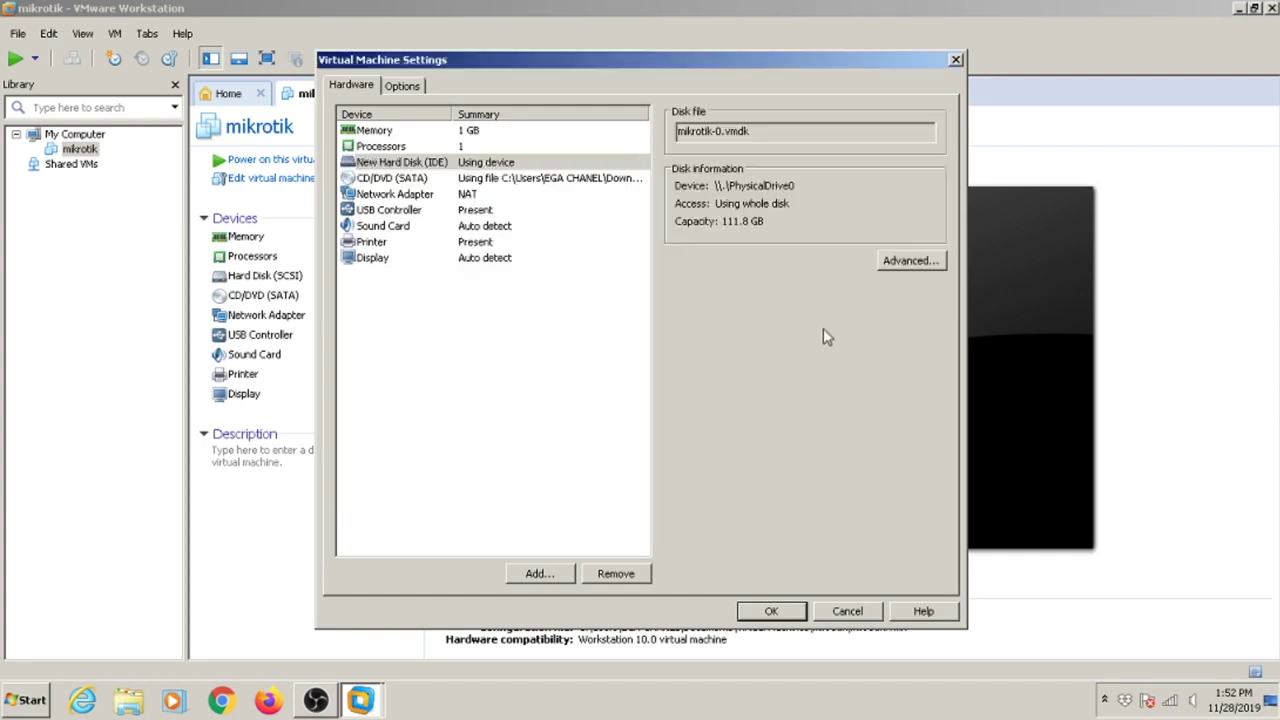
click(773, 614)
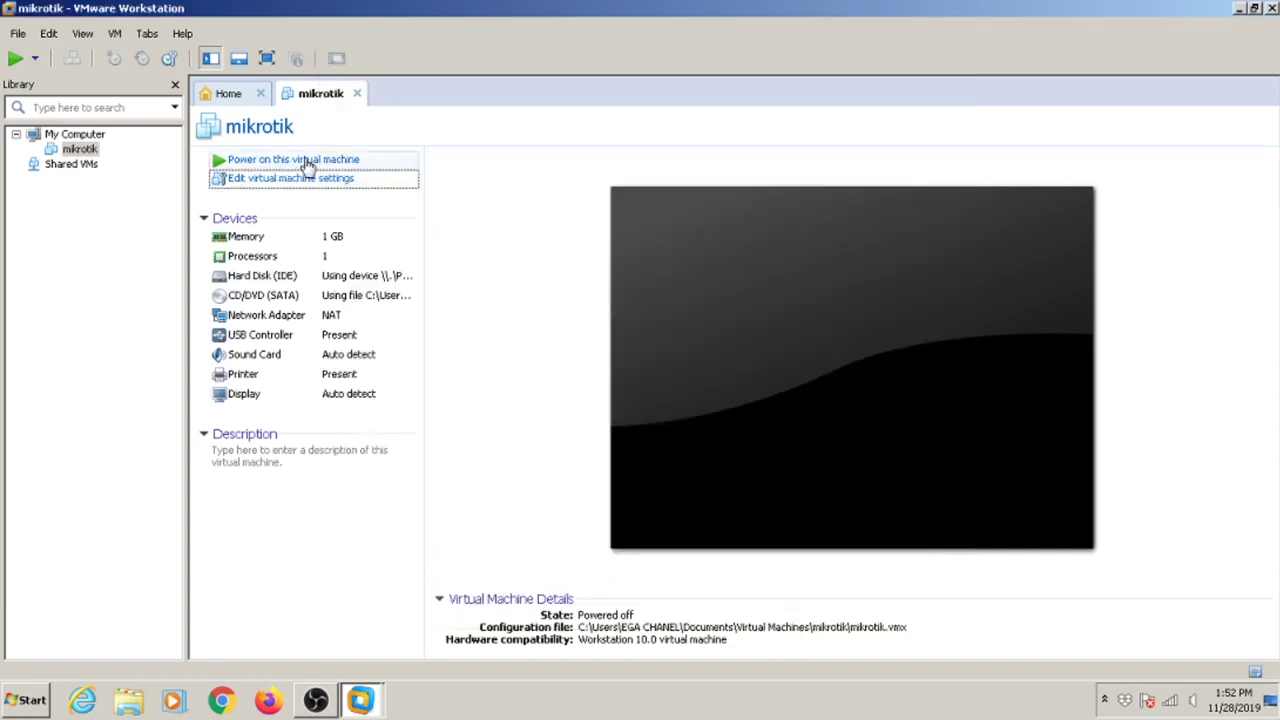
Power on the mikrotik VM, dismiss the hint bar, and capture input in the console.
click(307, 161)
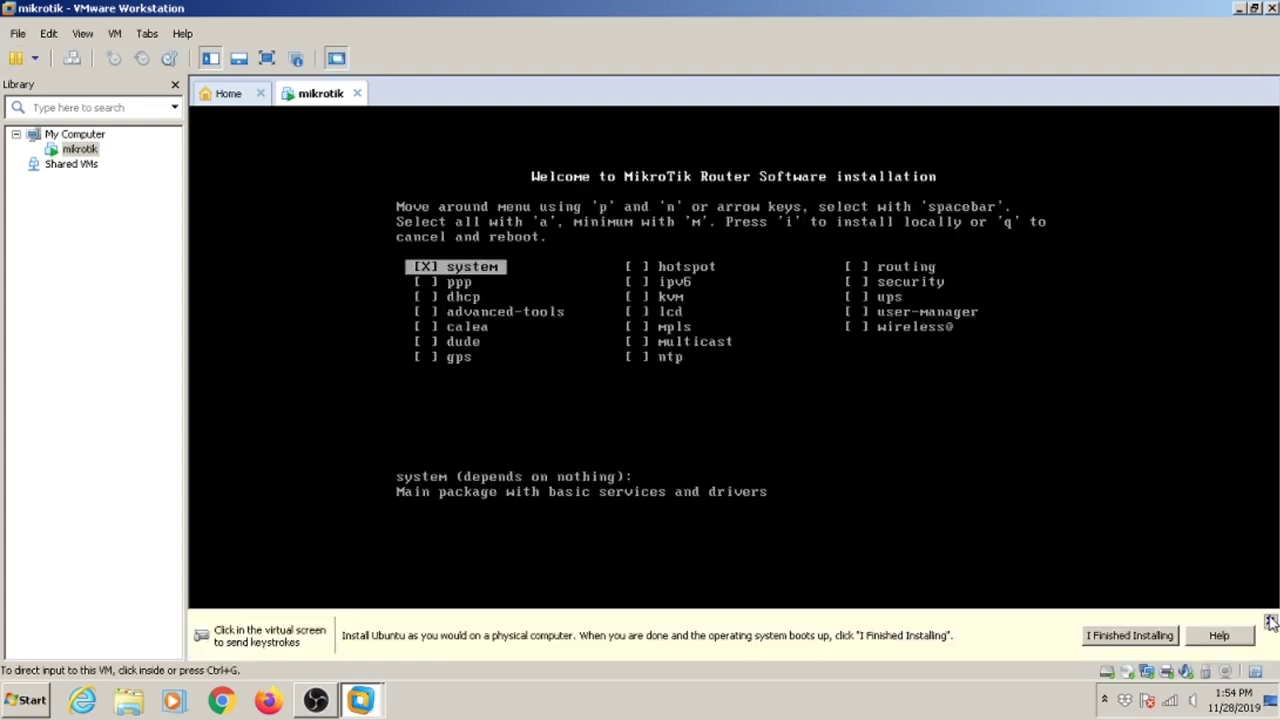
click(1270, 622)
click(558, 318)
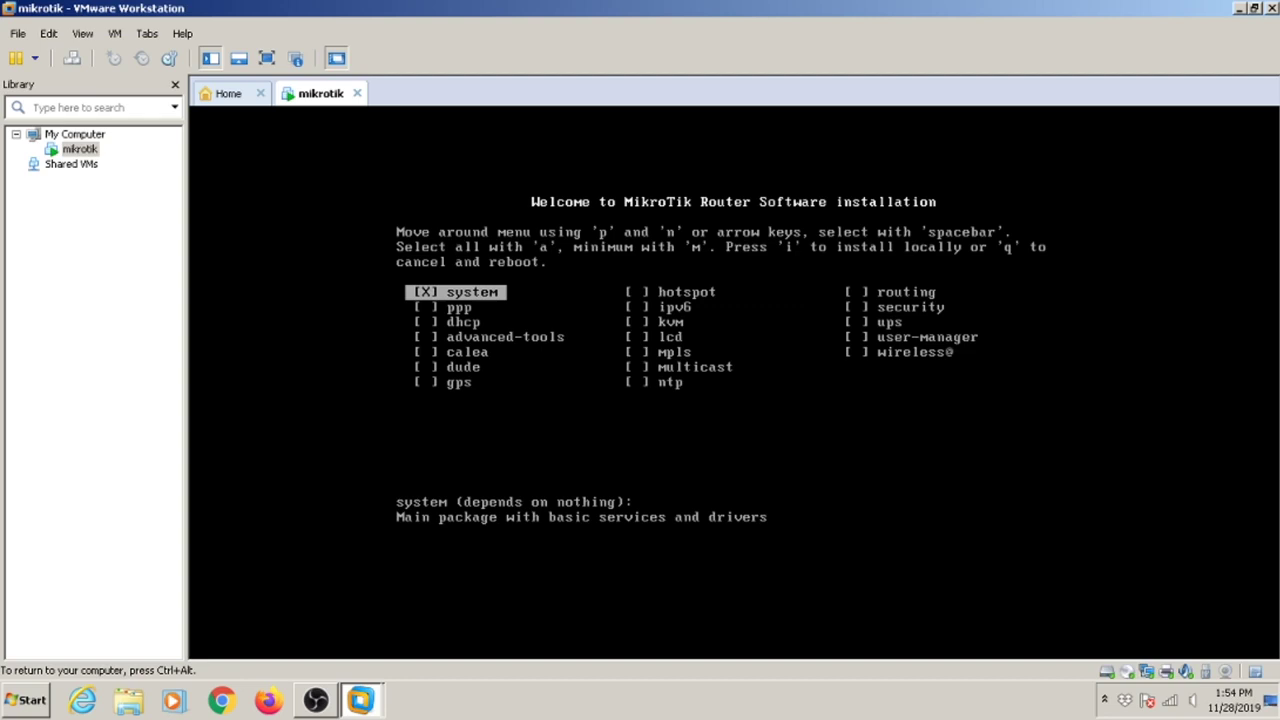
Mark the calea, advanced-tools, dhcp and ppp packages in the installer list.
key(Down)
key(Down)
key(Up)
key(Up)
key(Down)
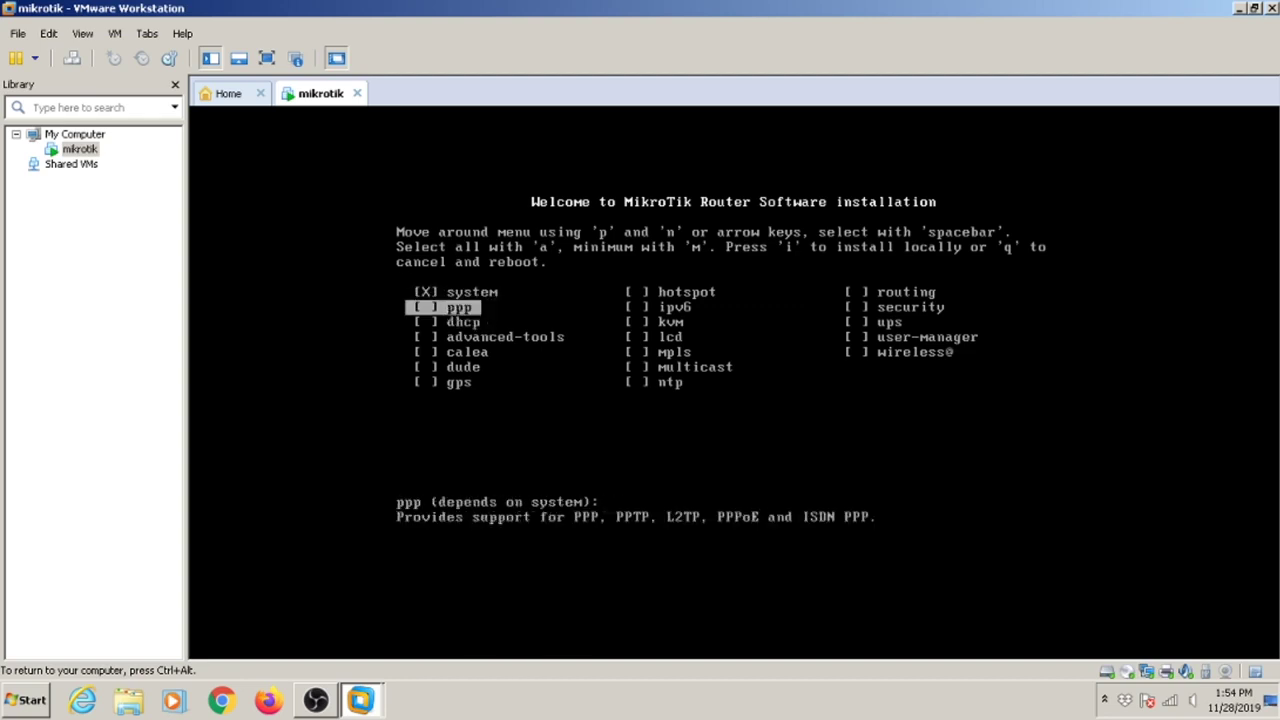
key(Down)
key(Down)
key(Down)
key(Up)
key(Up)
key(Up)
key(Up)
key(Down)
key(Down)
key(Down)
key(Down)
key(Down)
key(Up)
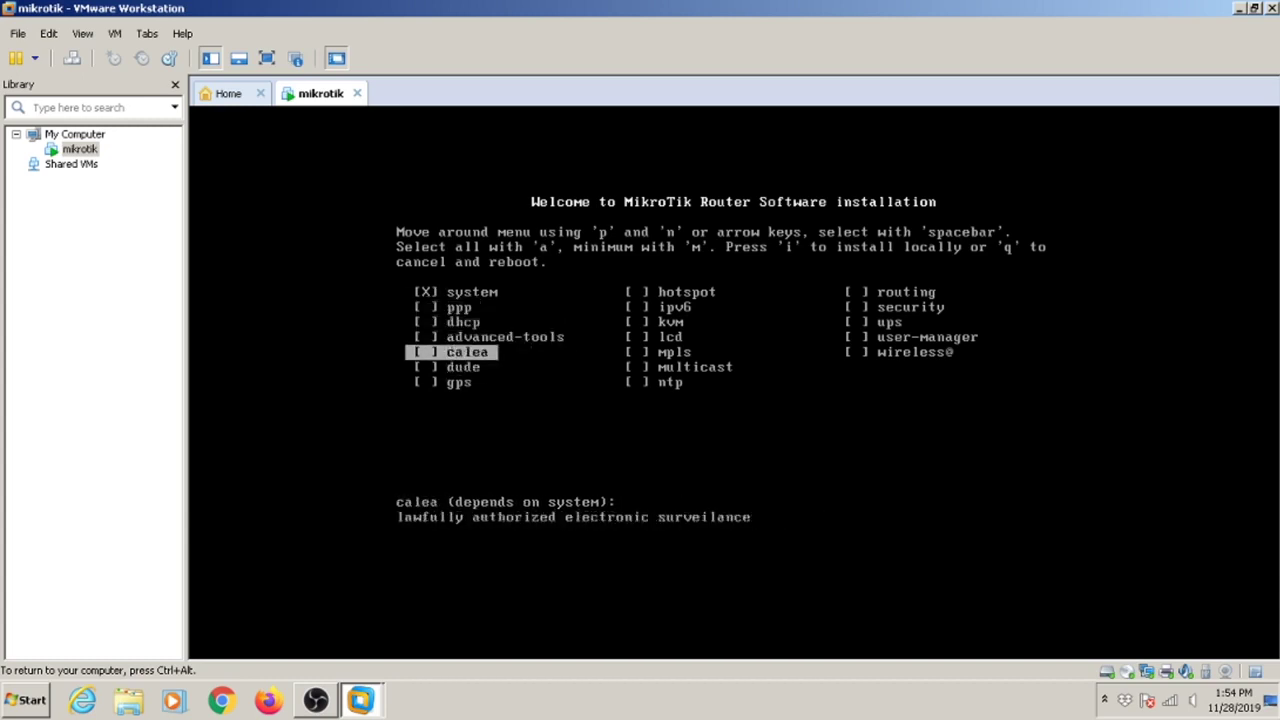
key(Up)
key(Up)
key(Up)
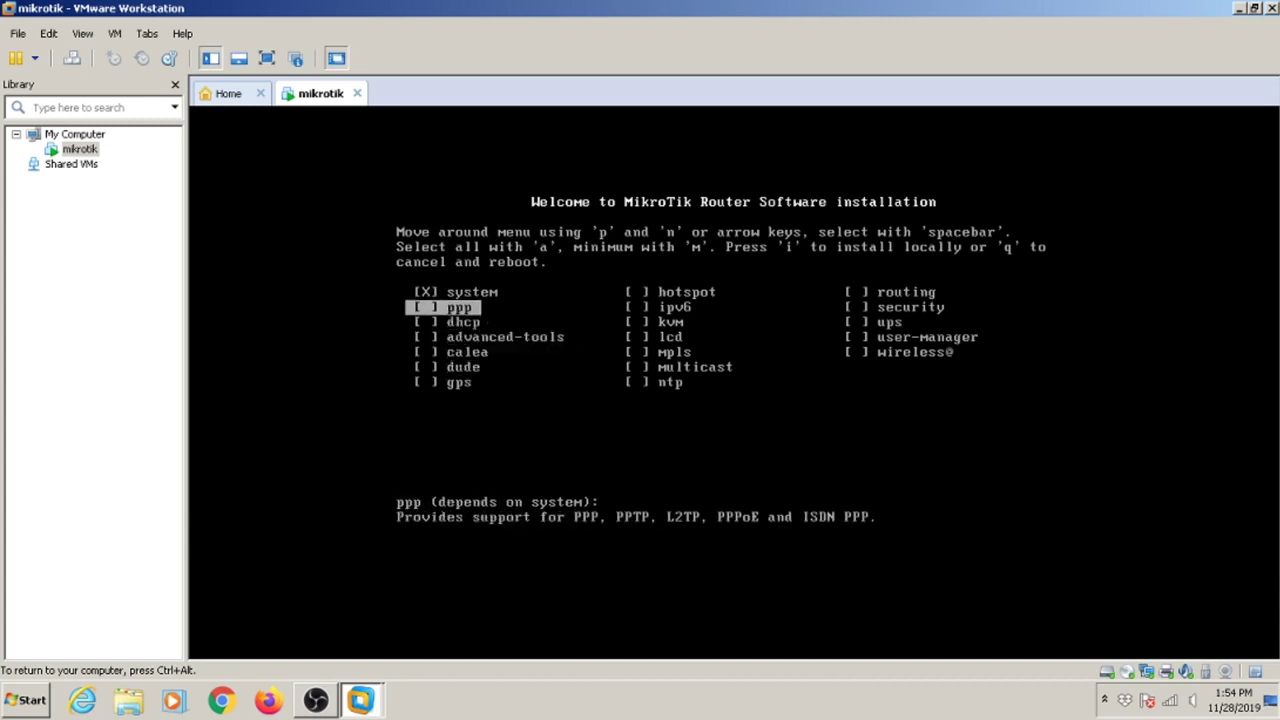
key(Down)
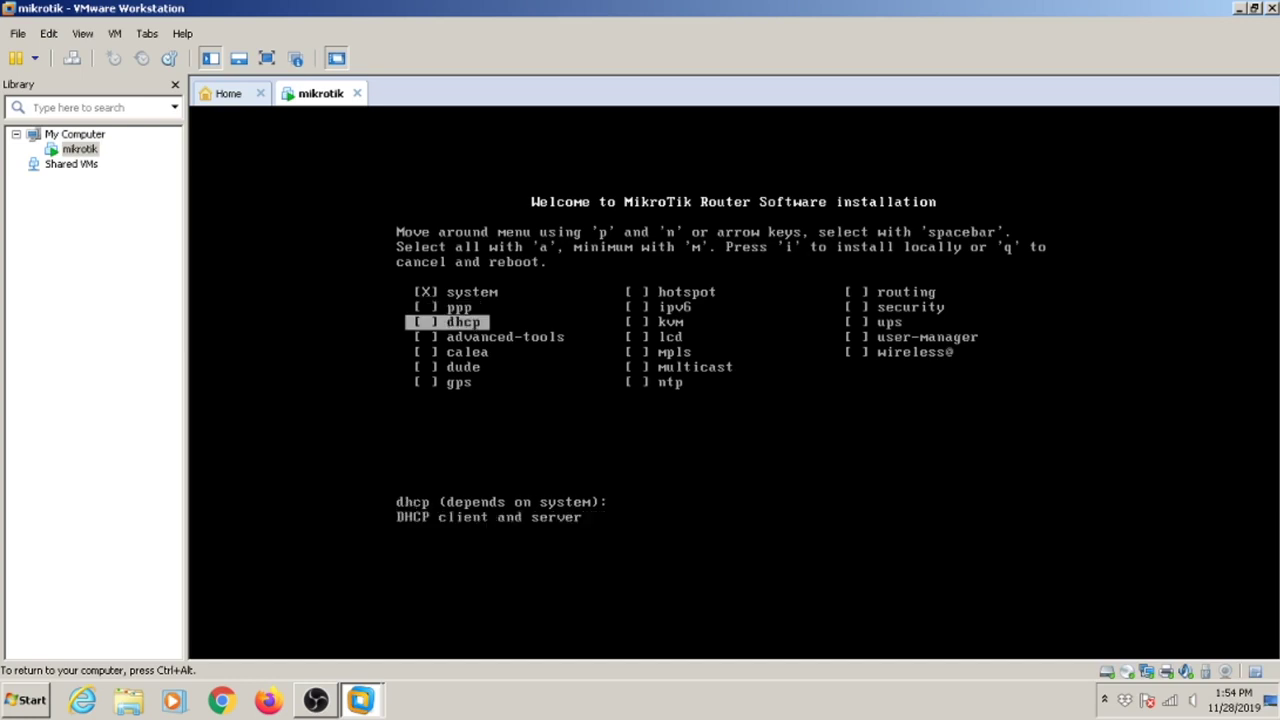
key(Up)
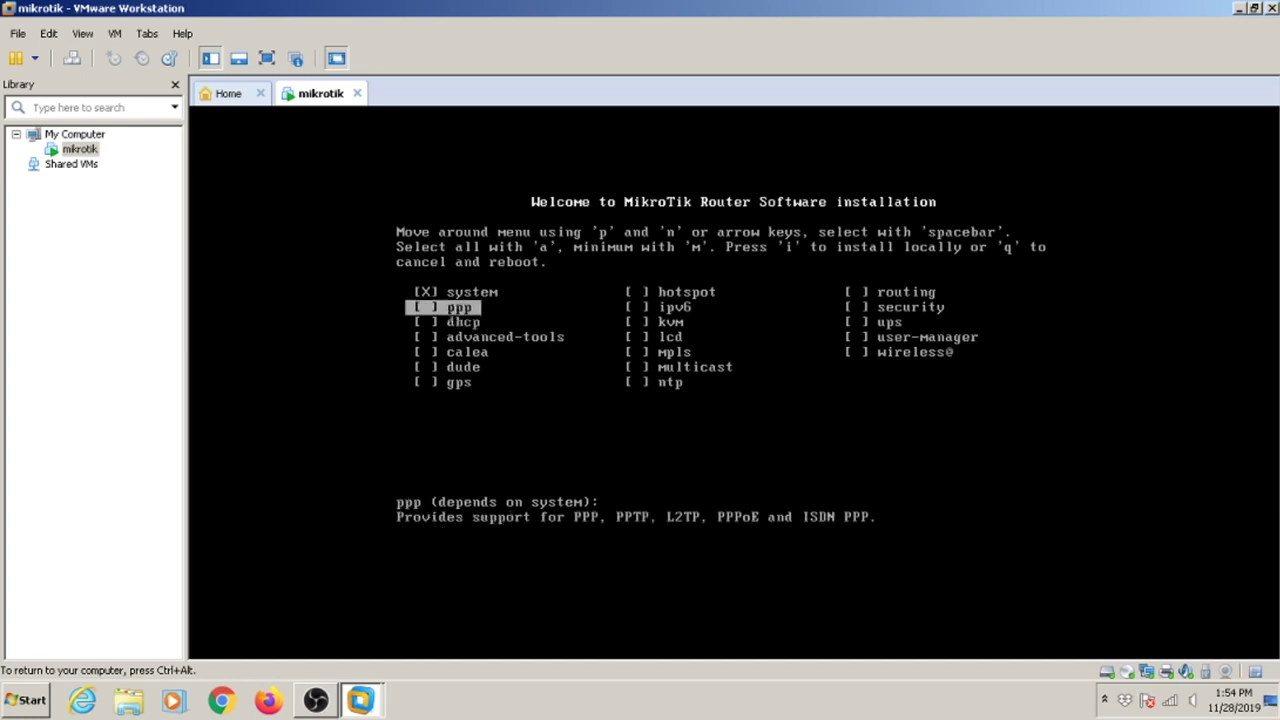
key(Down)
key(Down)
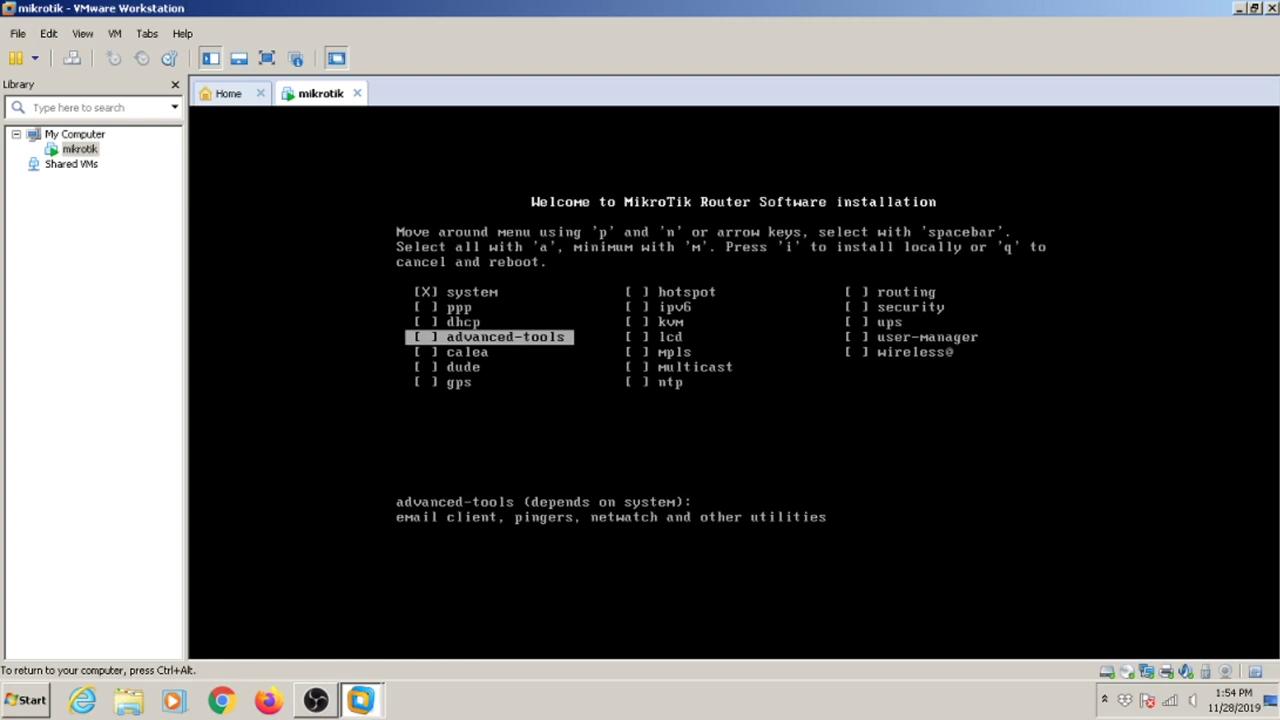
key(Down)
key(space)
key(Up)
key(space)
key(Up)
key(space)
key(Up)
key(space)
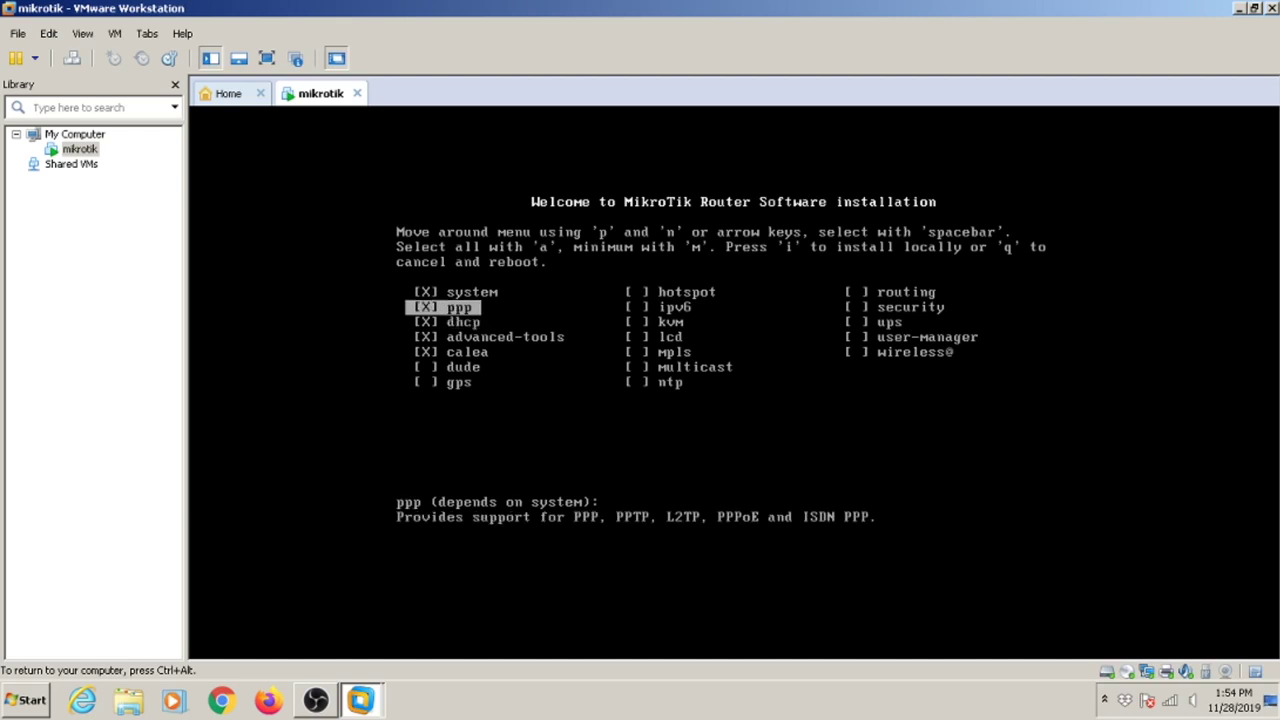
Mark dude and gps, then select all packages with 'a' and start the install with 'i'.
key(Down)
key(Down)
key(Down)
key(Down)
key(space)
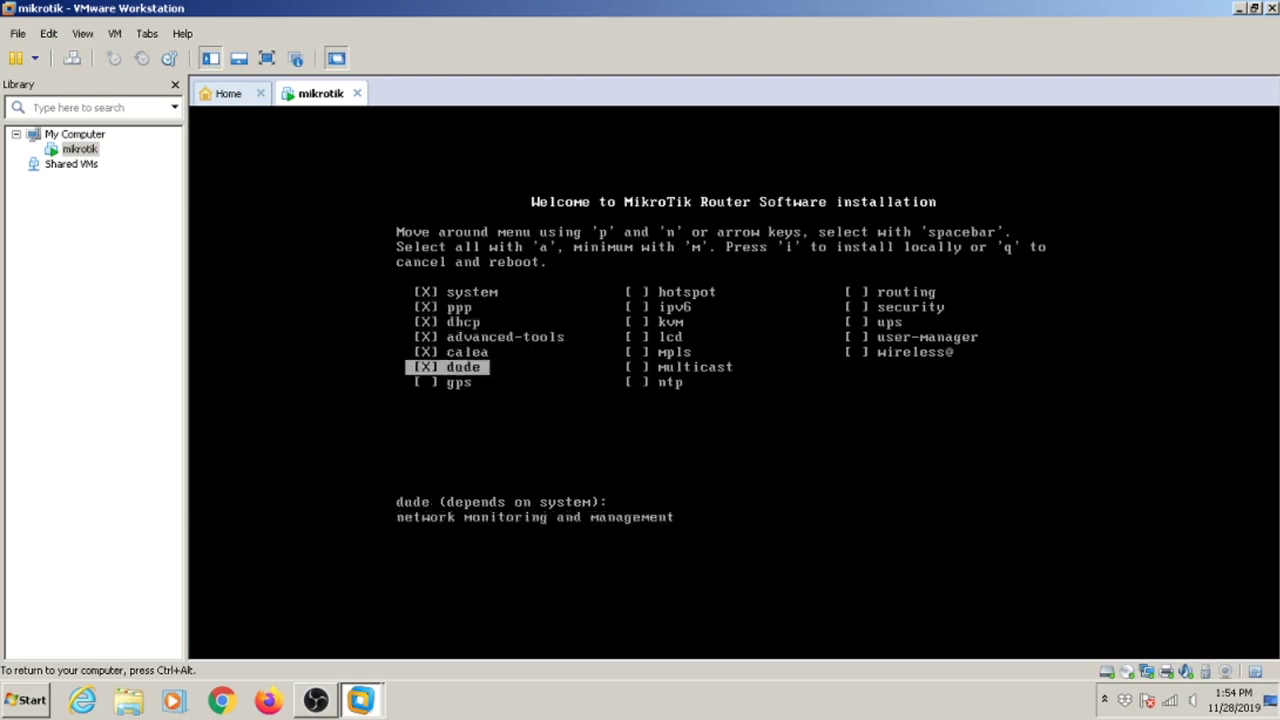
key(Down)
key(space)
key(Up)
key(Up)
key(Up)
key(Up)
key(Up)
key(Up)
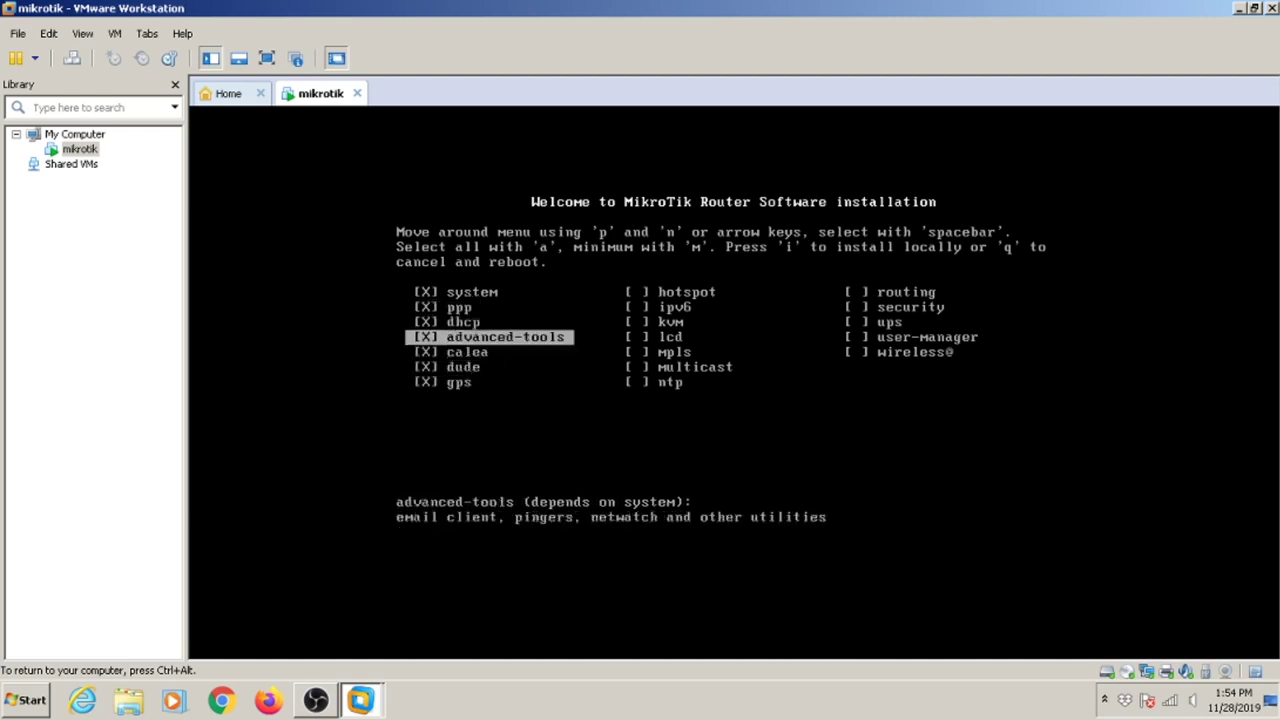
key(Down)
key(Down)
key(Down)
key(Up)
key(Up)
key(Up)
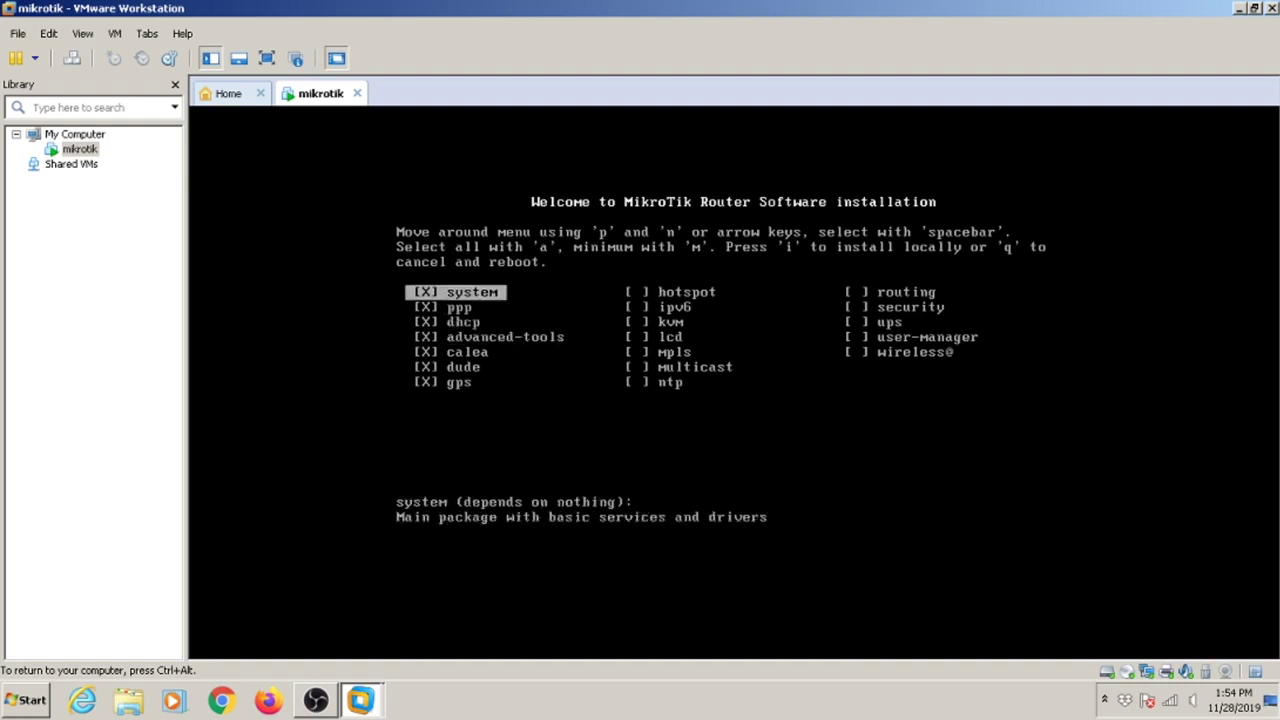
key(Down)
key(Down)
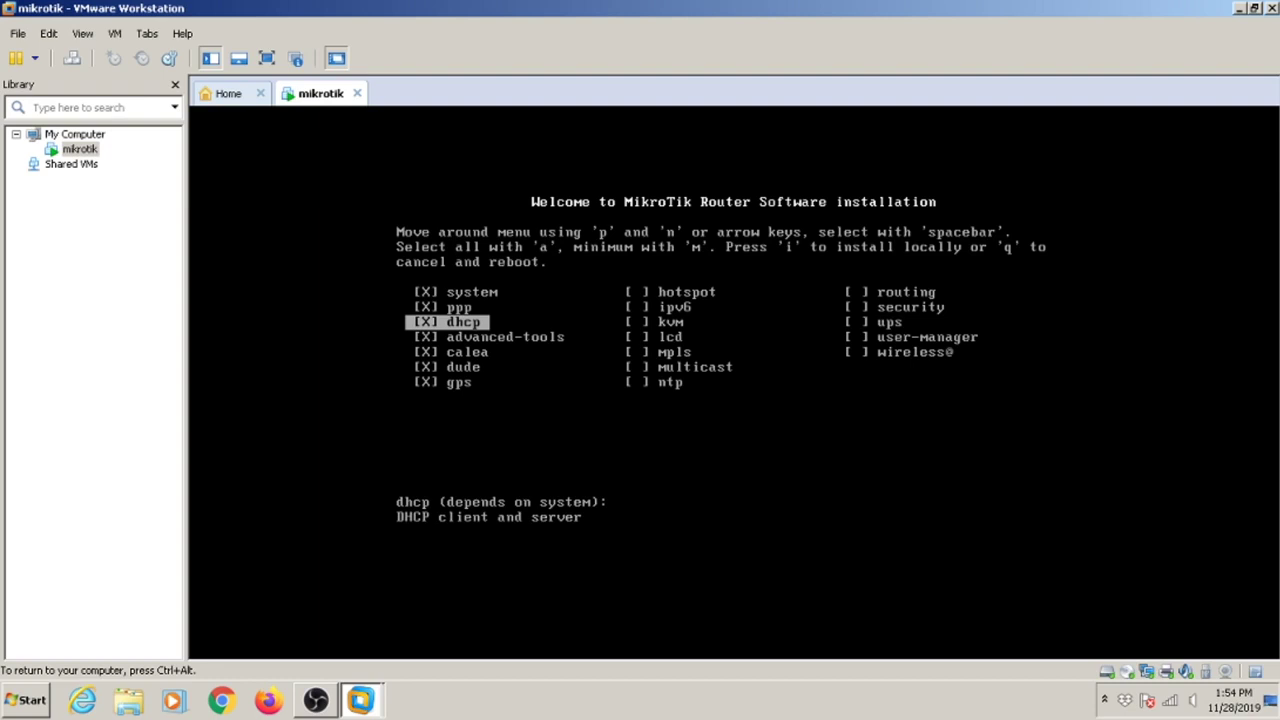
key(a)
key(i)
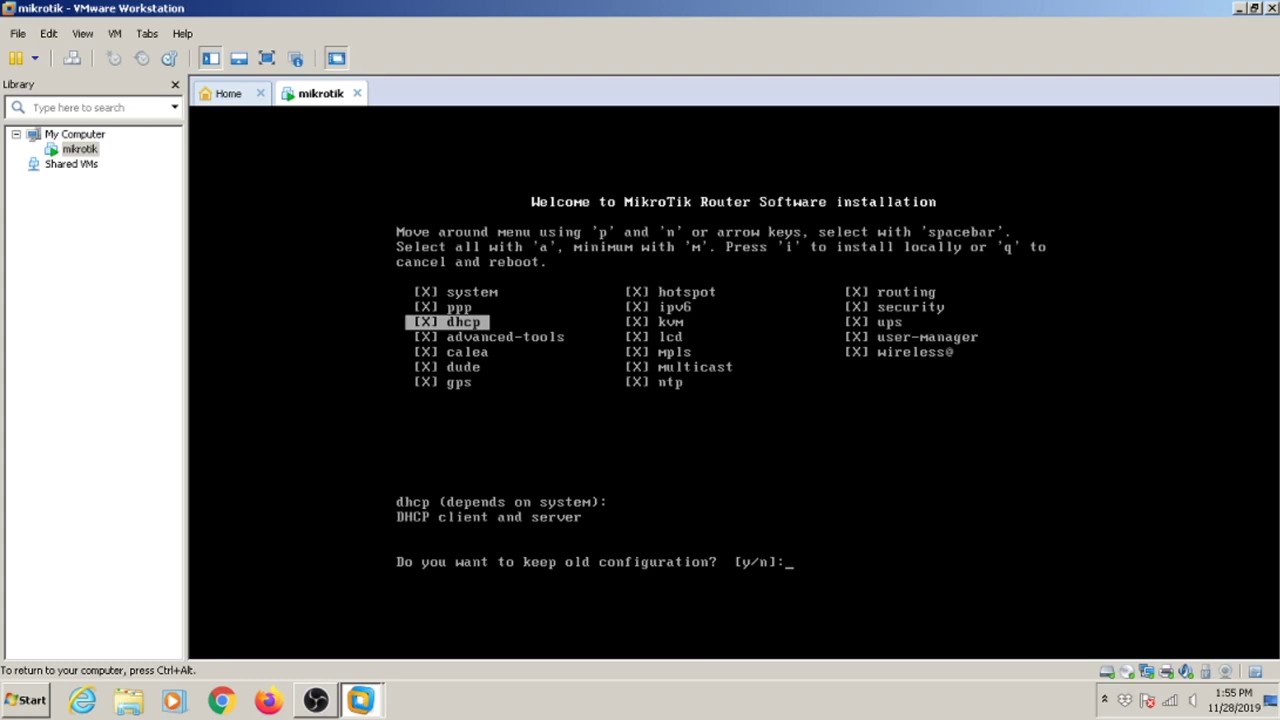
Answer 'y' to the installer prompts and release input while the data partition formats.
text(y/n]:)
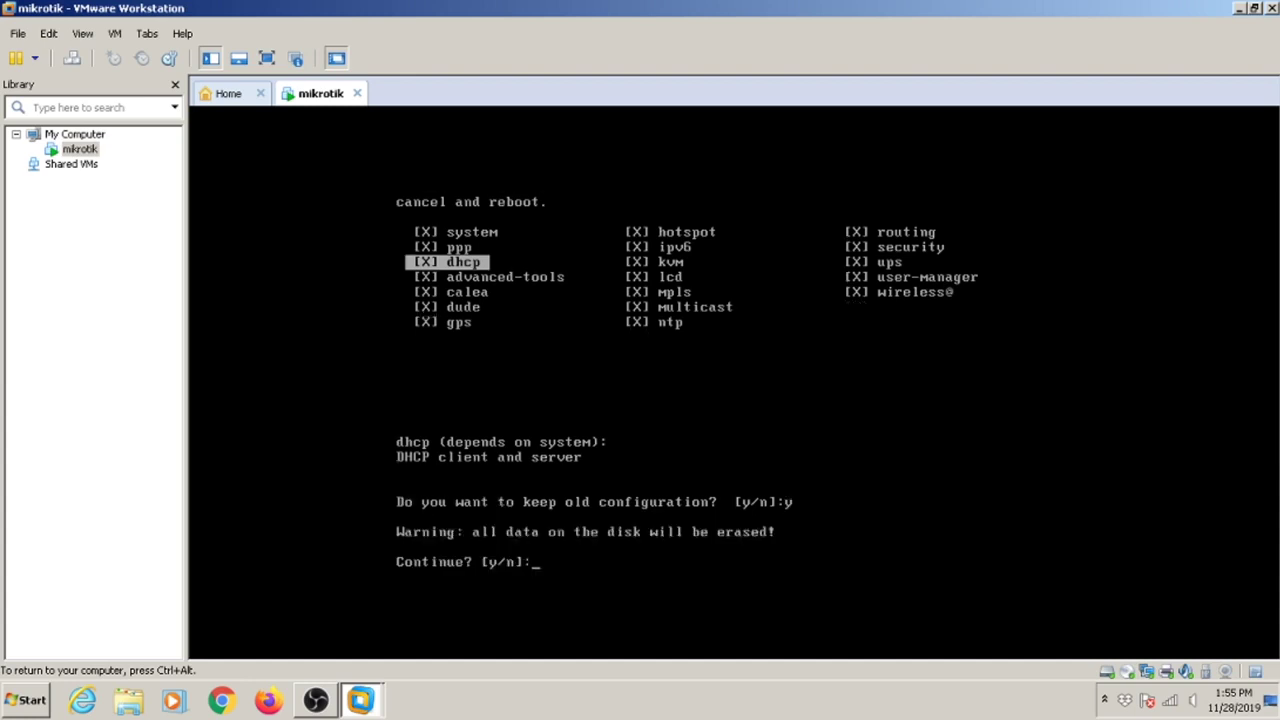
text(y)
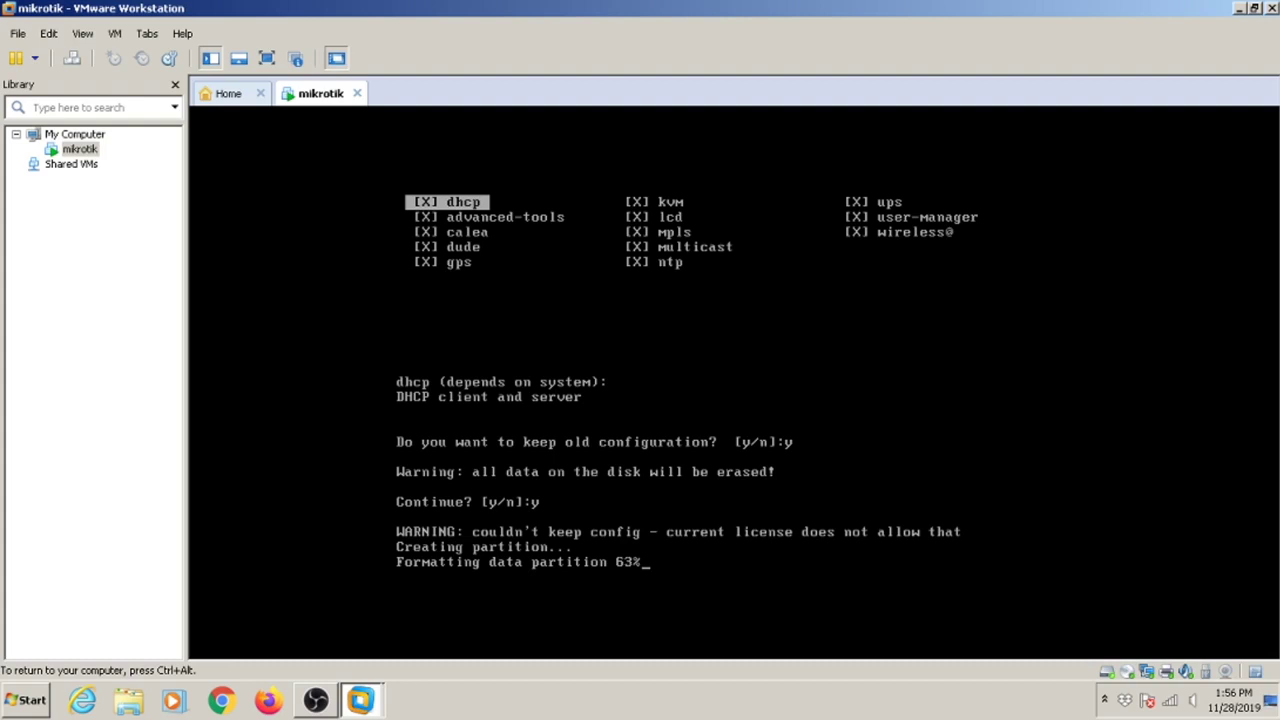
key(ctrl+alt)
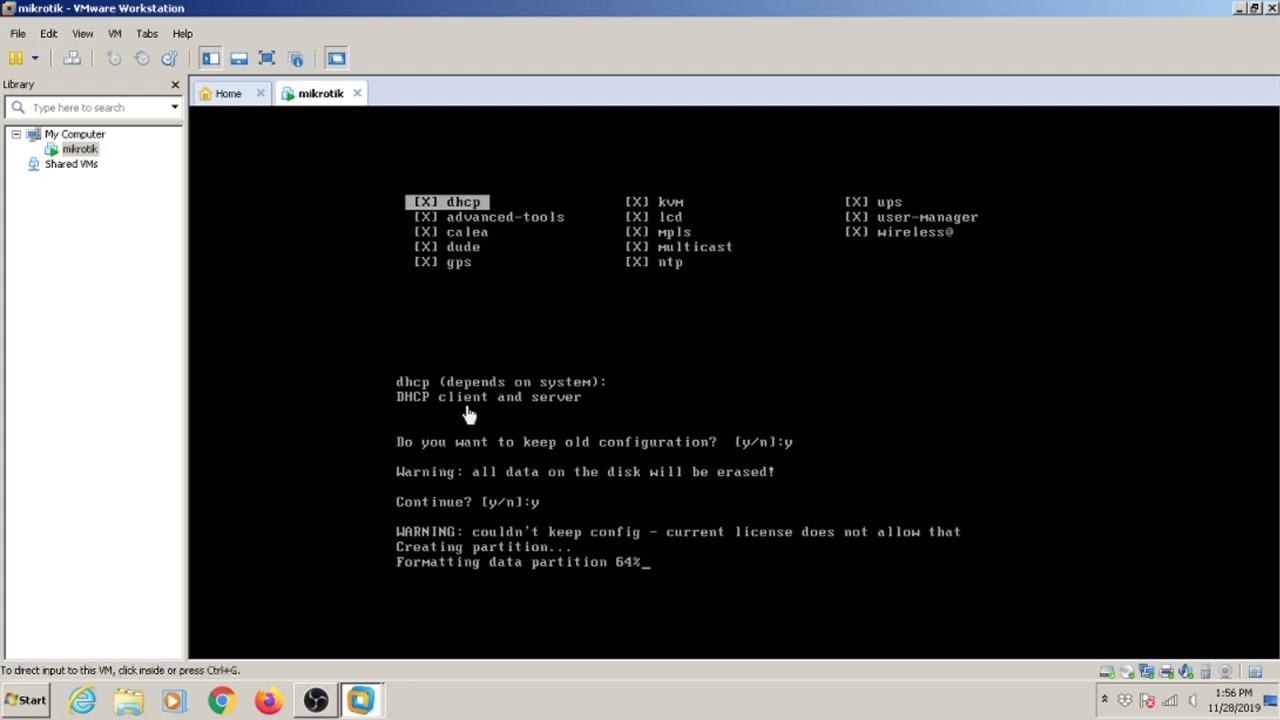
Launch ApowerMirror, retry its failed phone connection, and return to the VMware window.
click(33, 698)
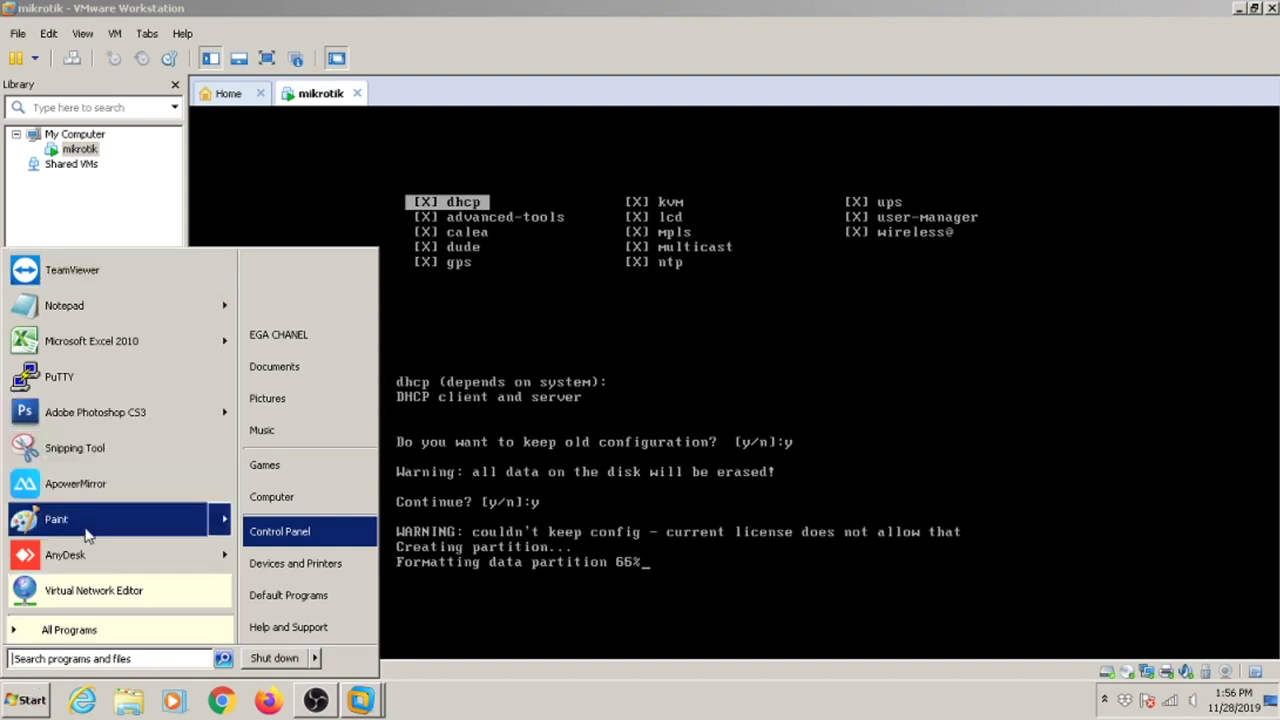
click(85, 499)
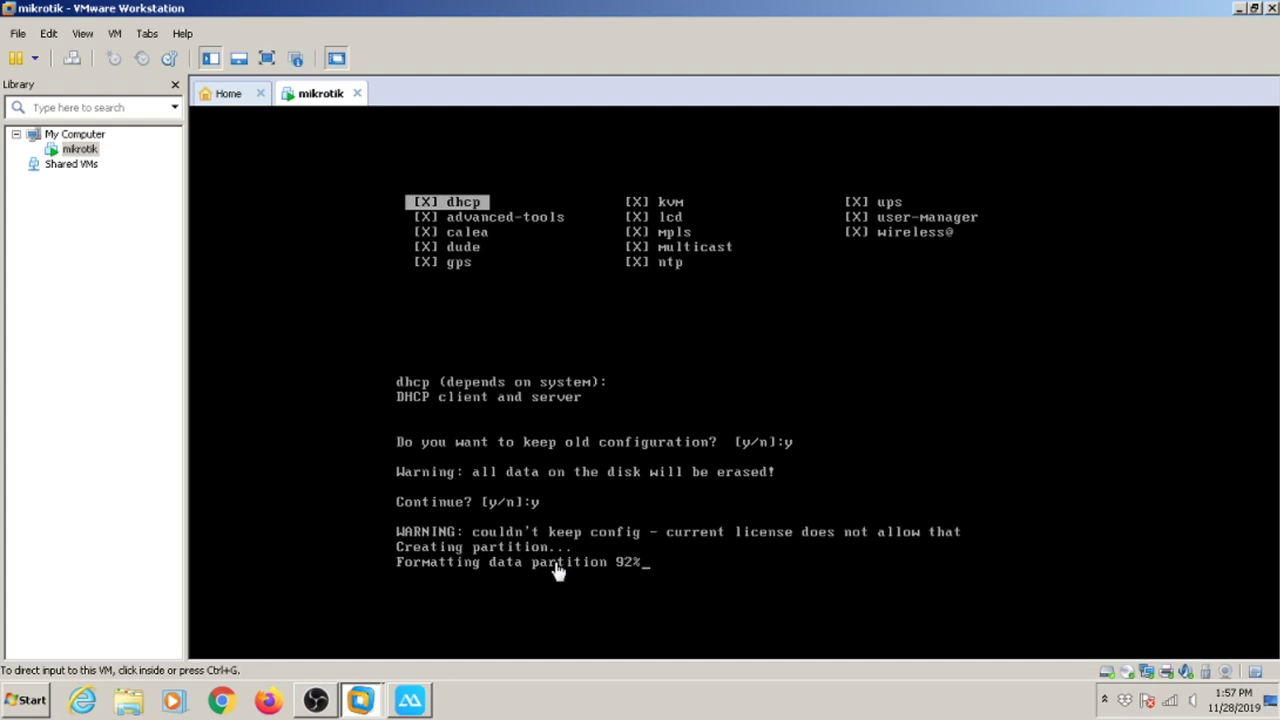
click(428, 694)
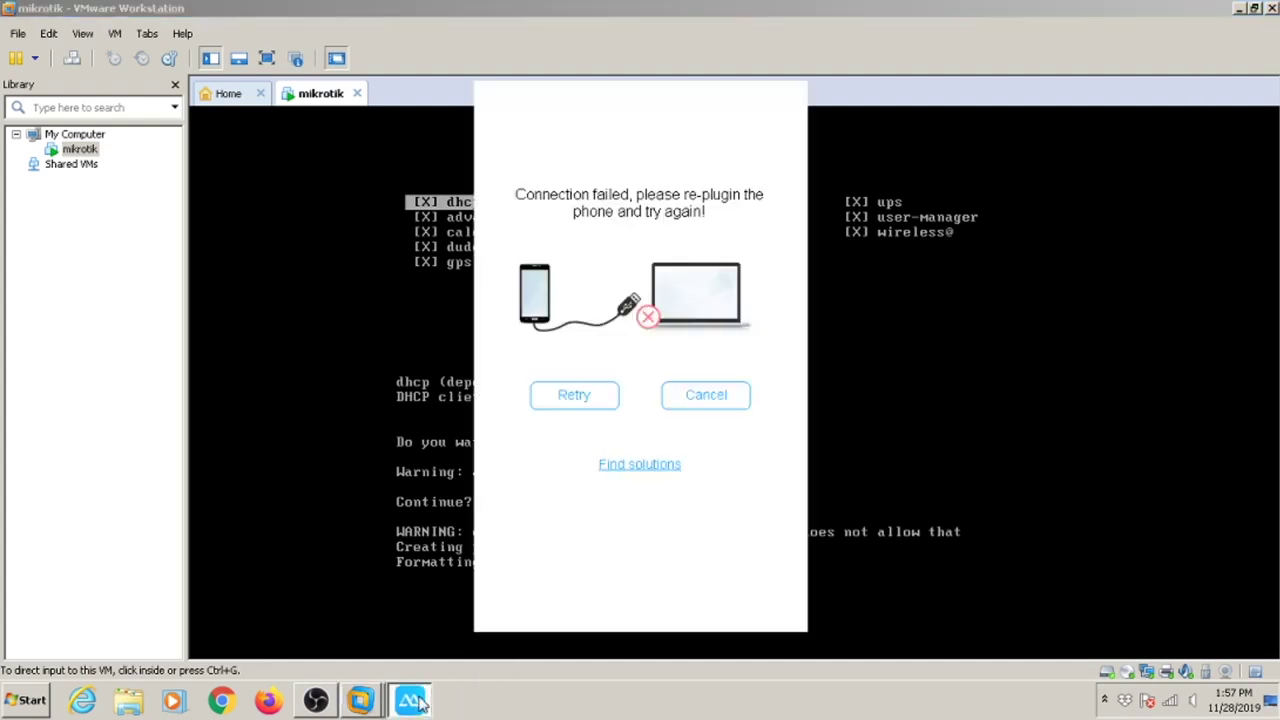
click(603, 399)
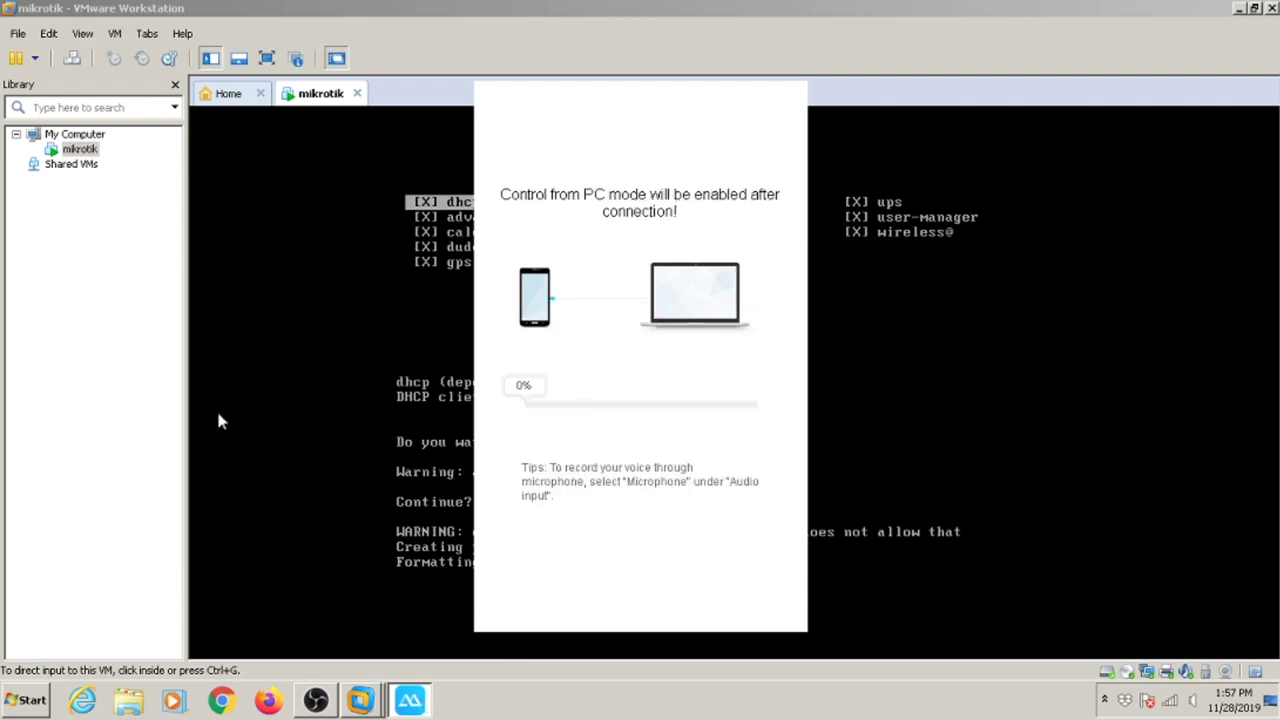
click(113, 409)
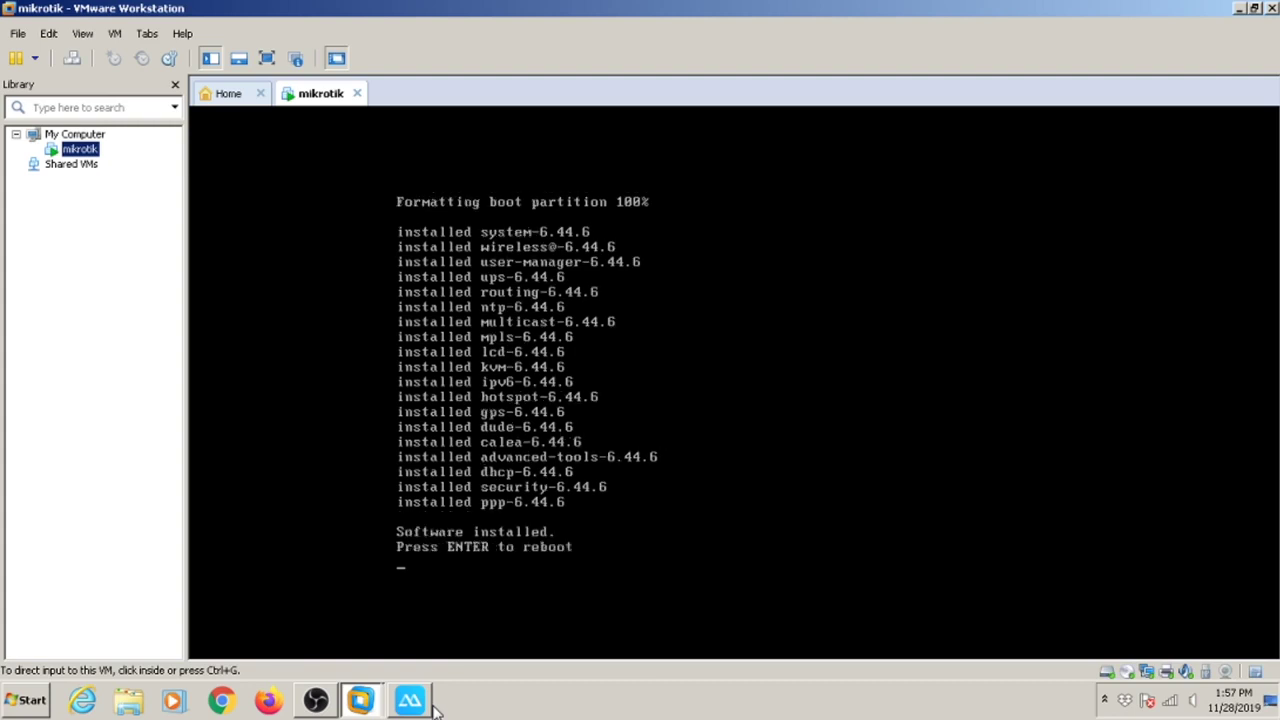
Connect the listed phone in ApowerMirror, then reboot the installed router from the VM console.
click(420, 703)
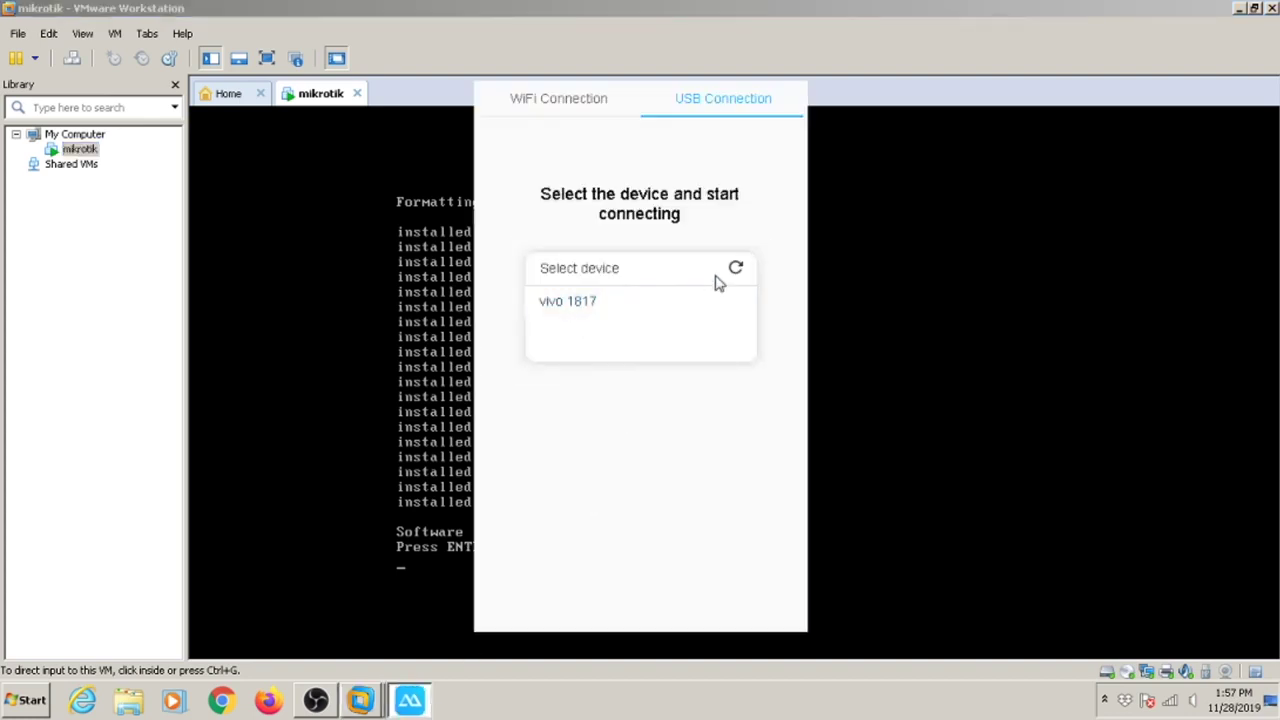
click(115, 311)
click(562, 443)
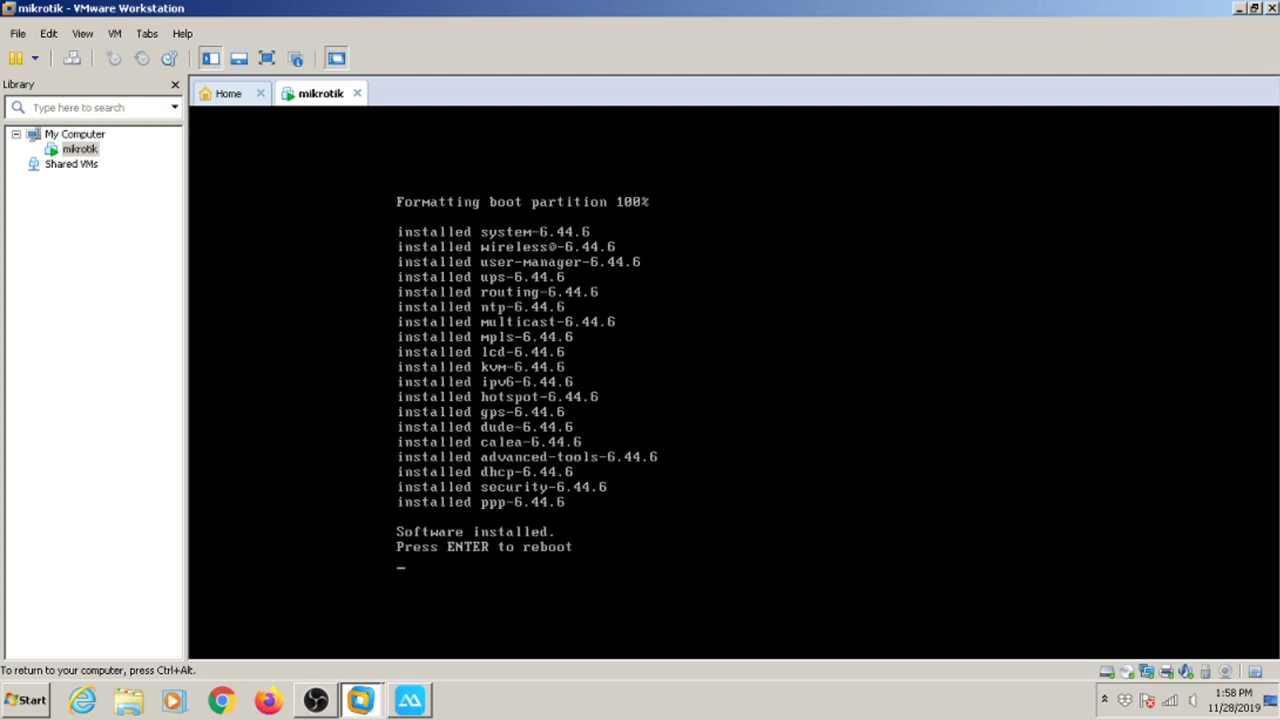
key(Return)
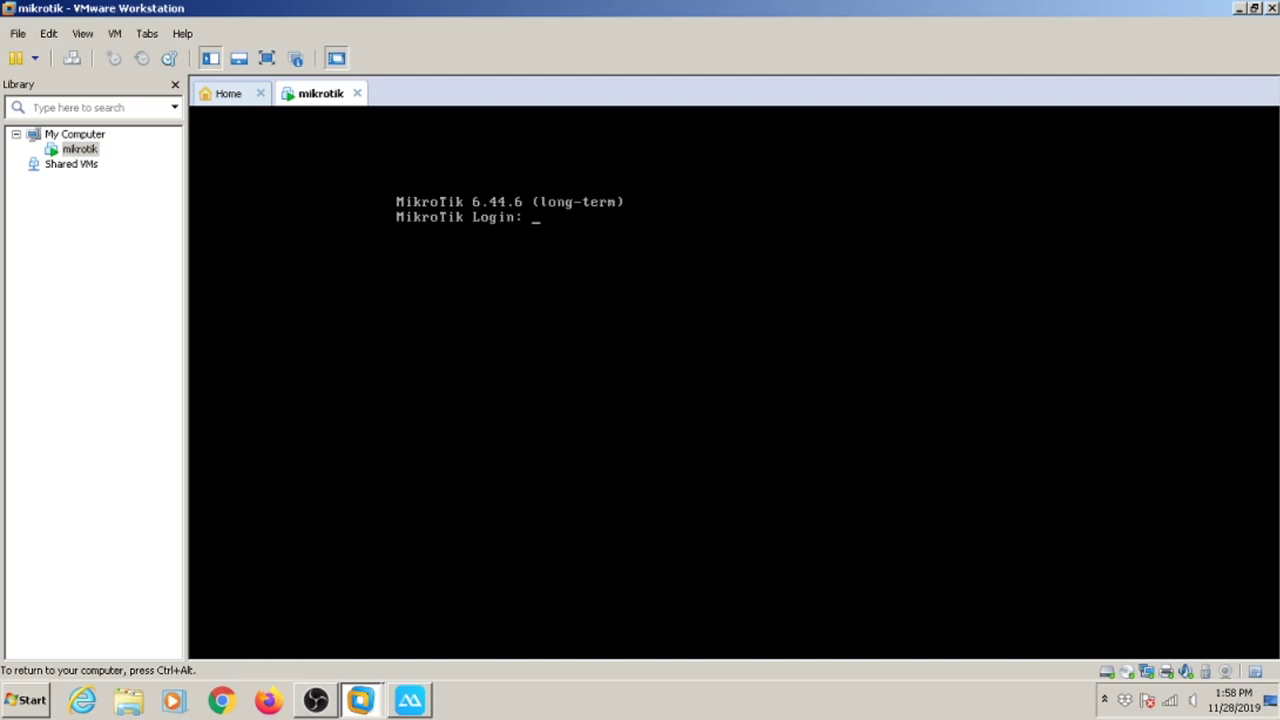
Log in to RouterOS as admin with a blank password and answer 'n' to the license prompt.
key(ctrl+alt)
click(620, 330)
text(admin)
key(Return)
key(Return)
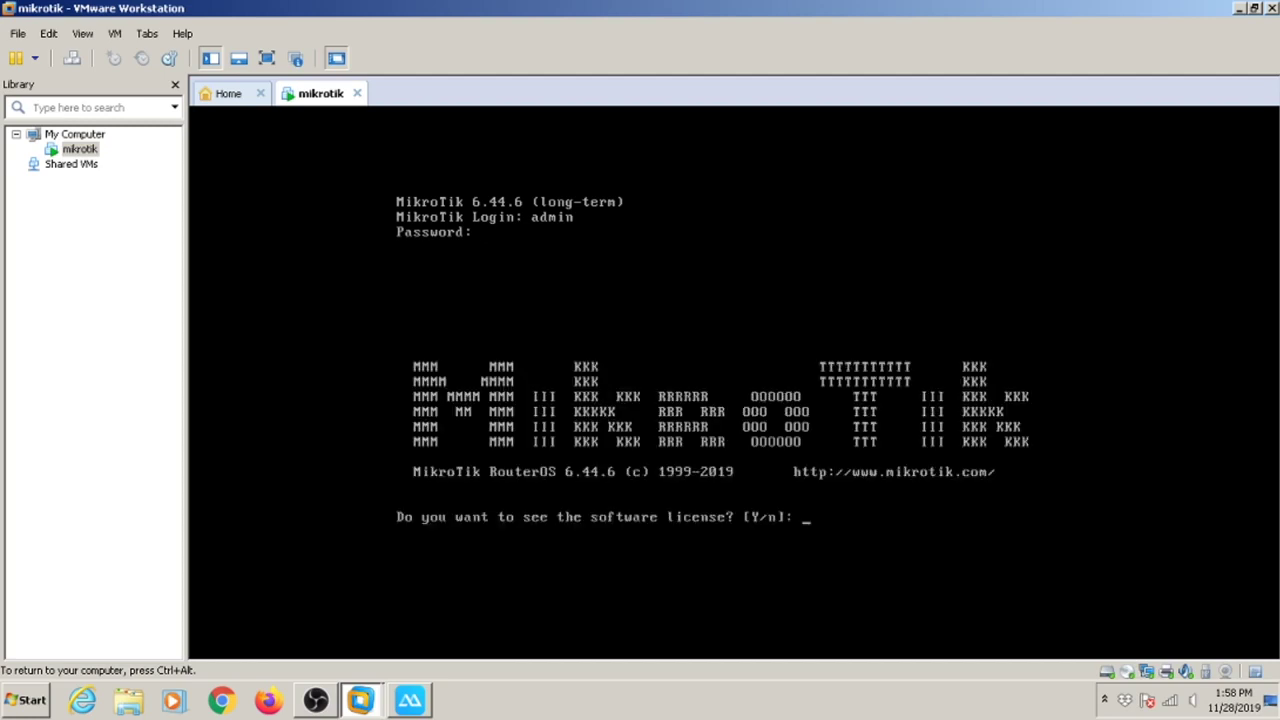
text(n)
key(Return)
key(Return)
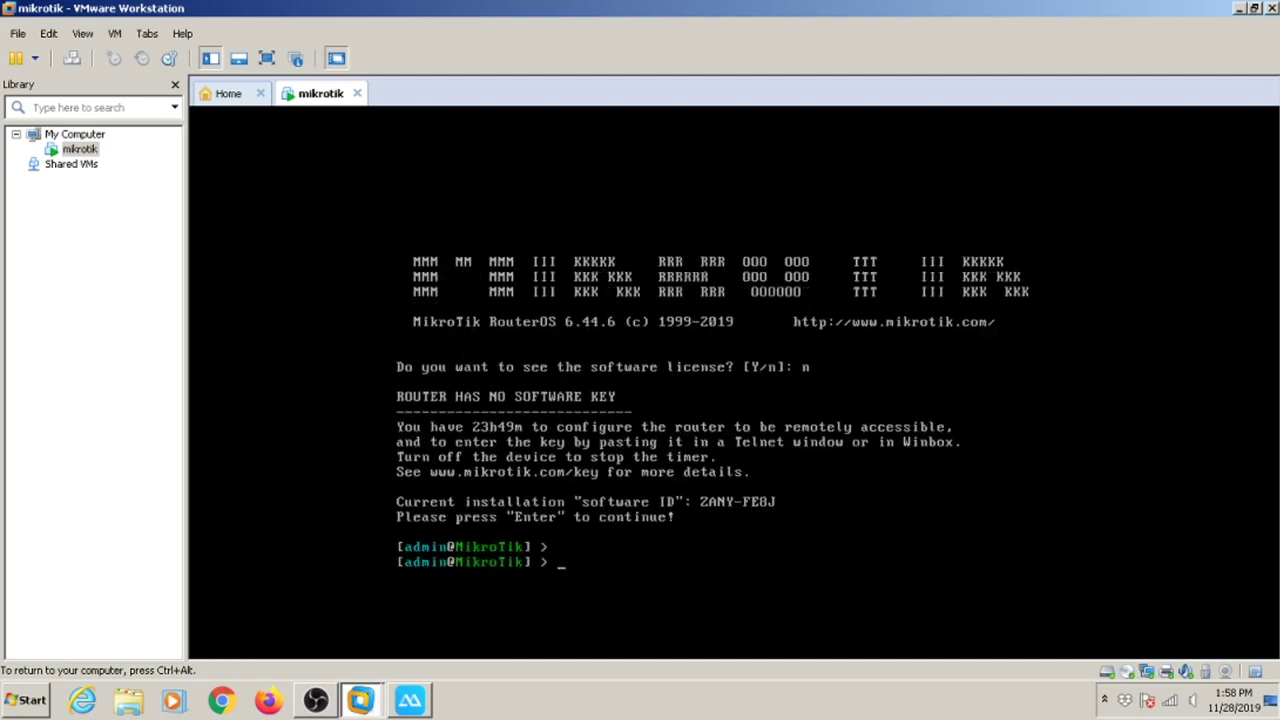
key(ctrl+alt)
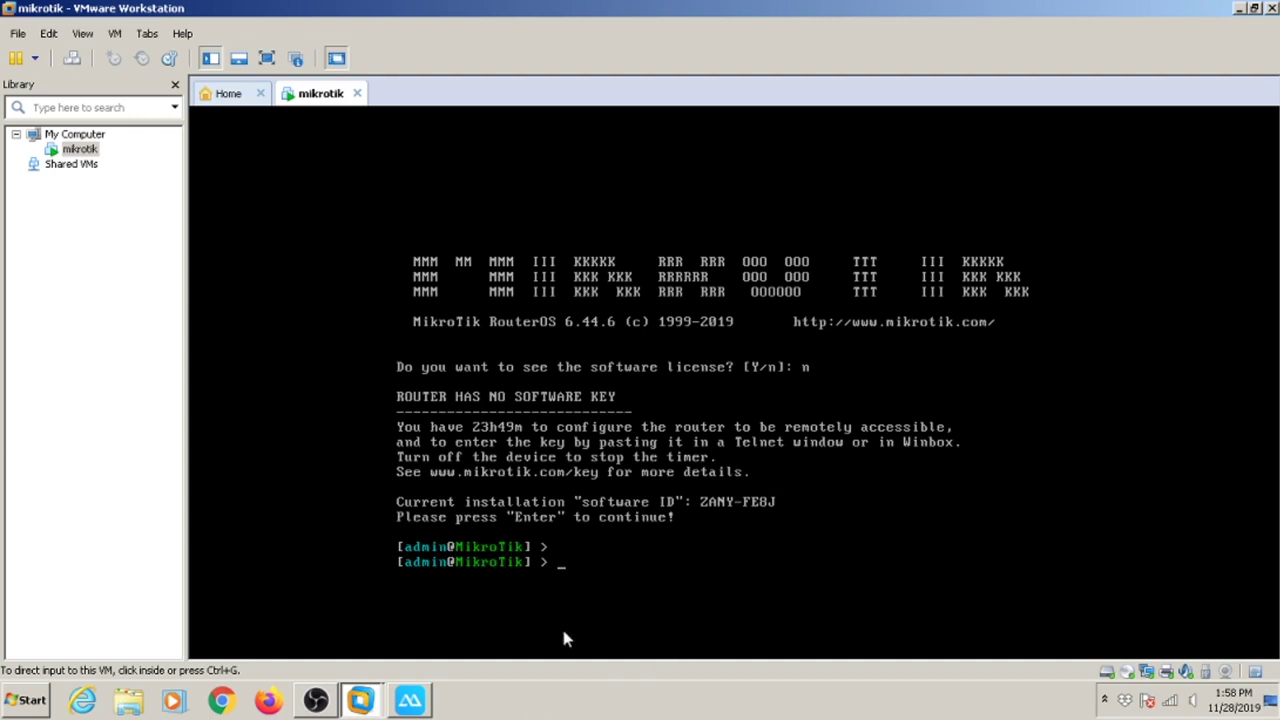
Show and then hide the phone's camera view, then open Windows Explorer at Downloads.
click(418, 700)
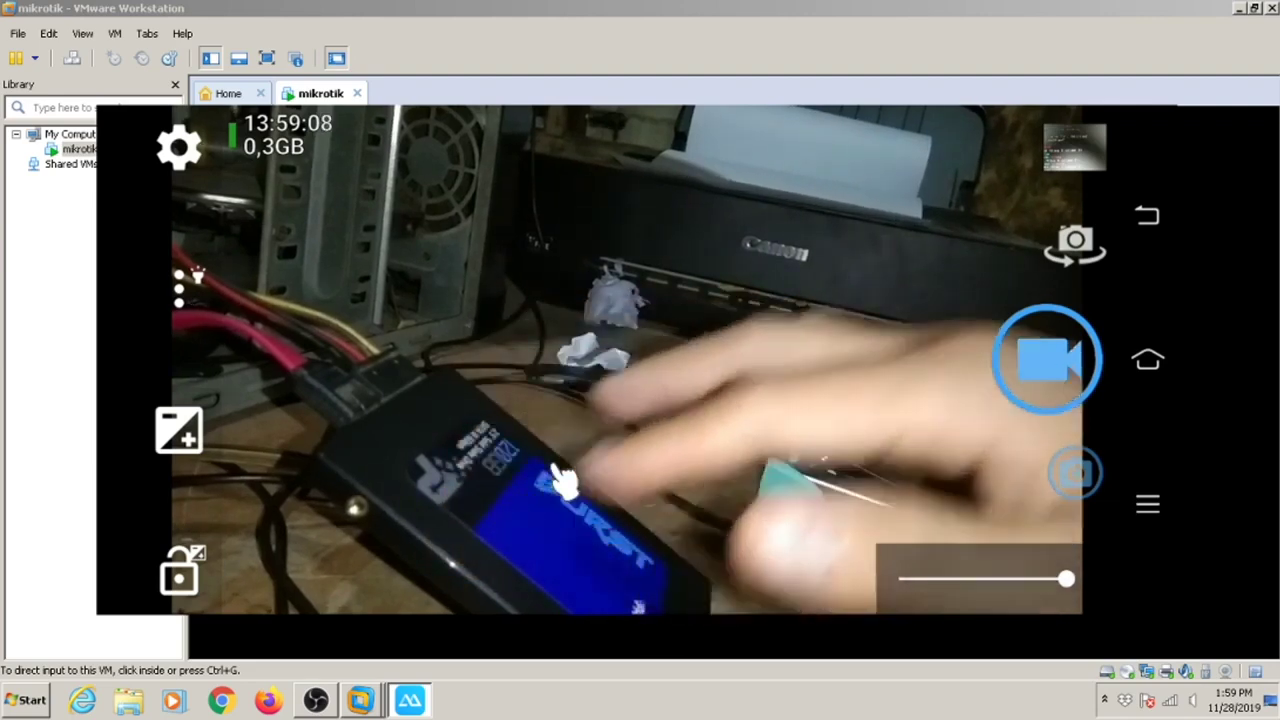
click(413, 699)
click(140, 702)
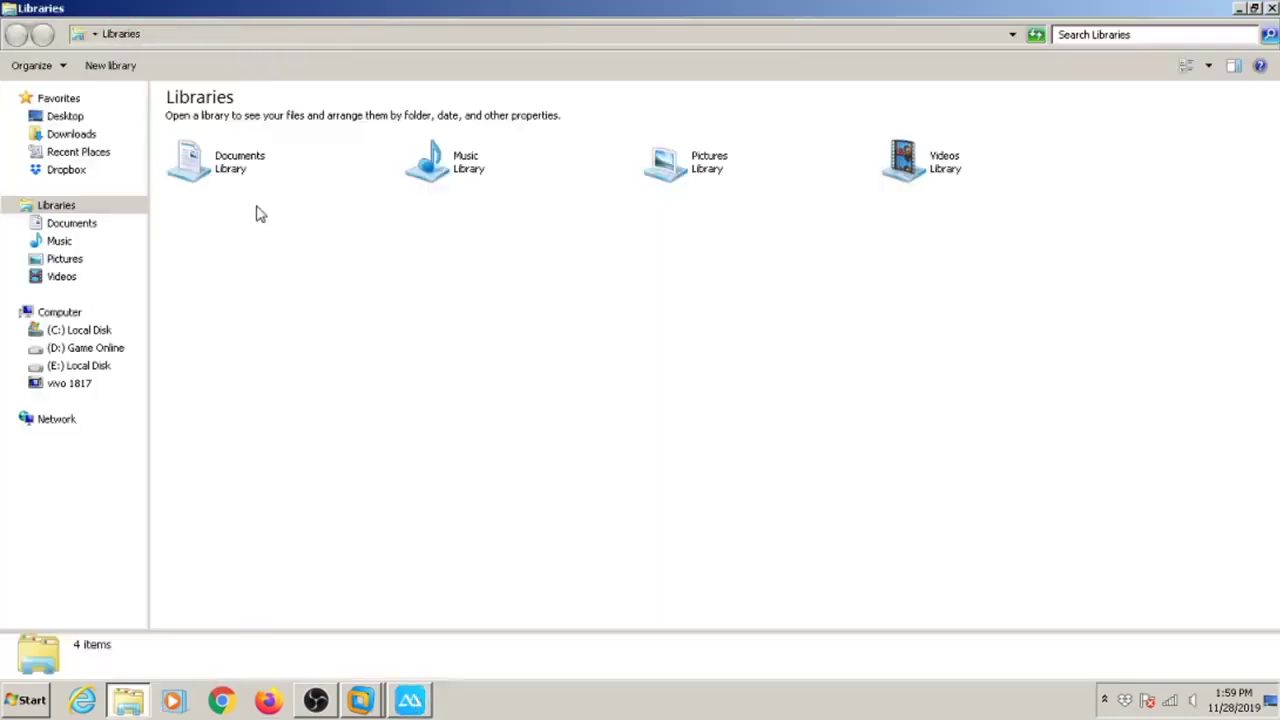
click(115, 142)
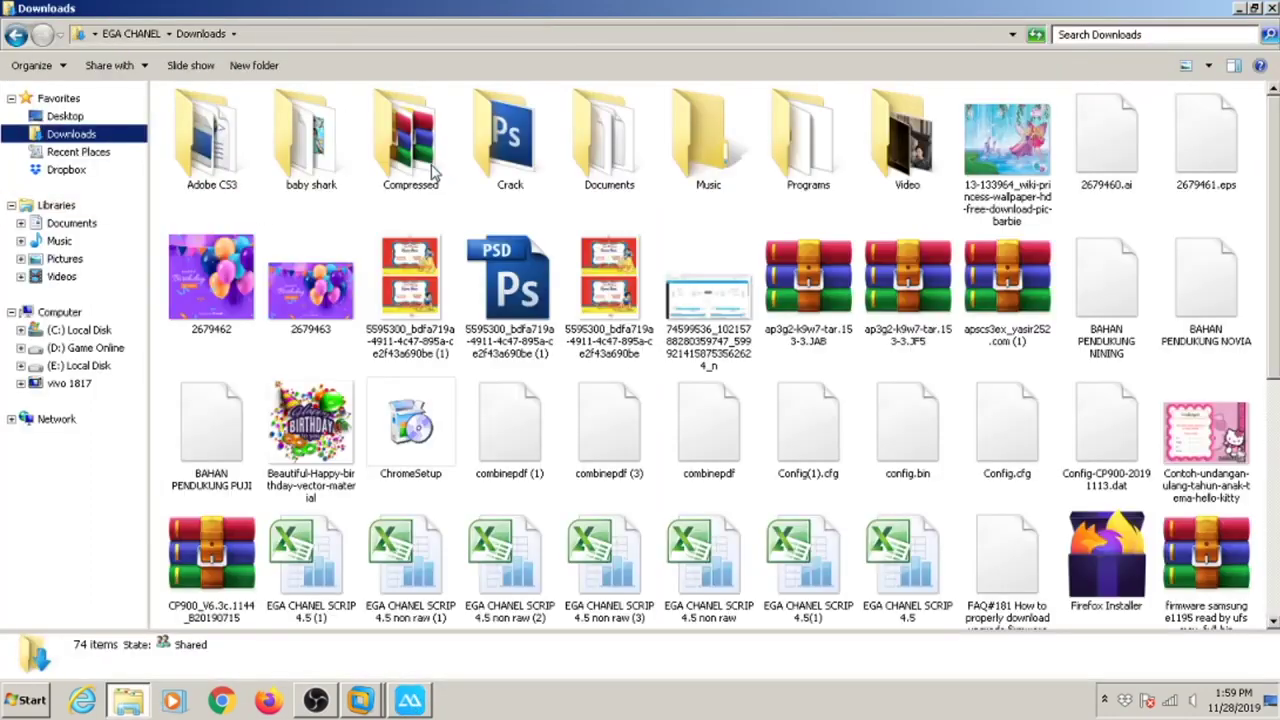
Select the winbox application in Downloads > Programs, then close the Explorer window.
click(815, 162)
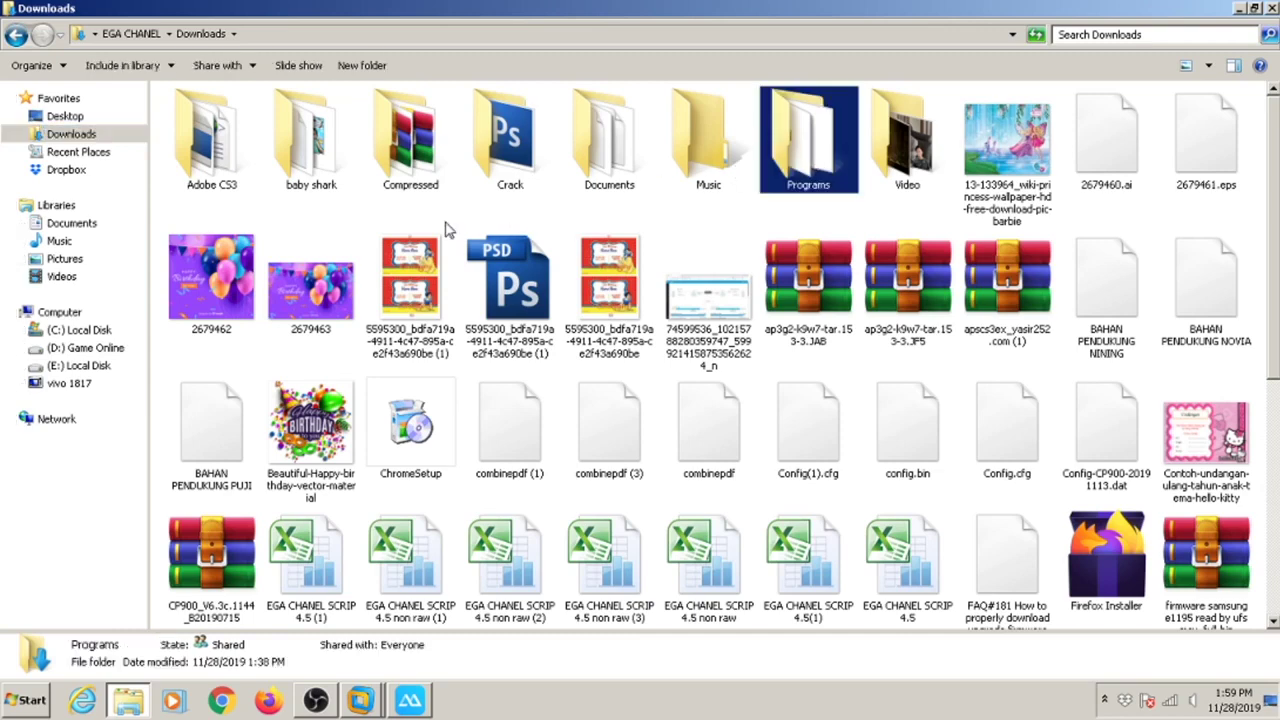
key(Return)
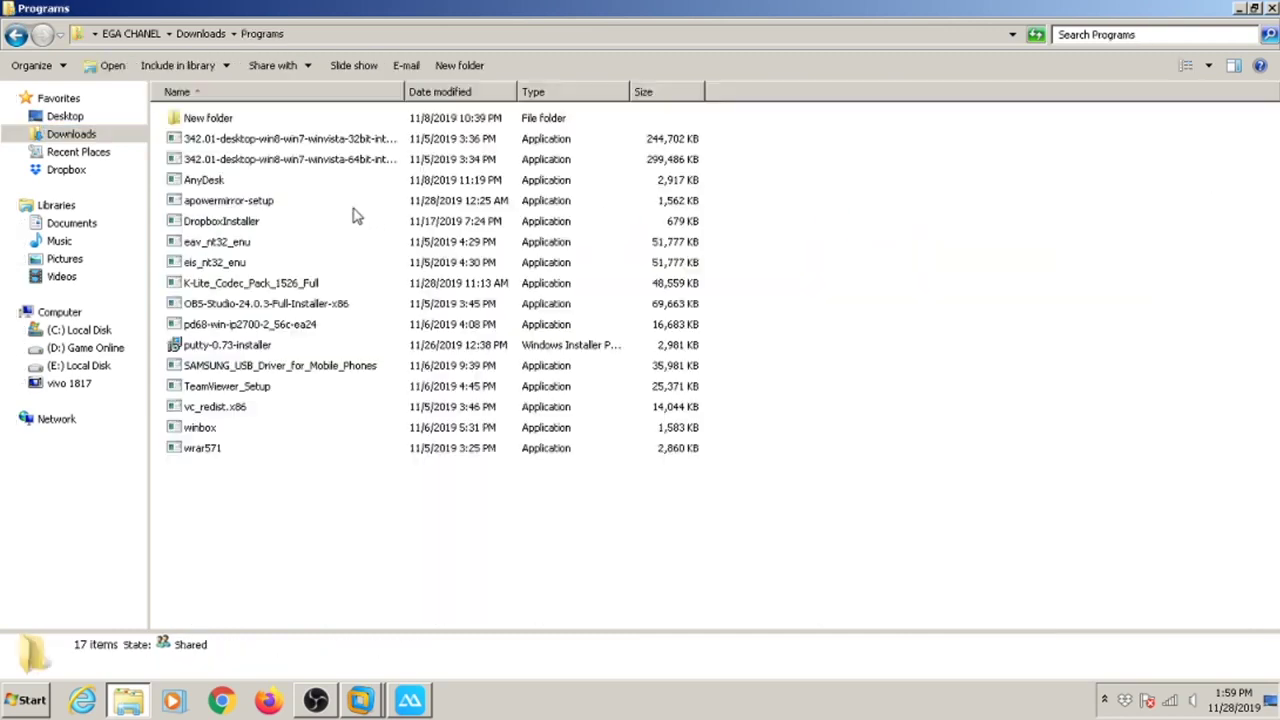
click(203, 427)
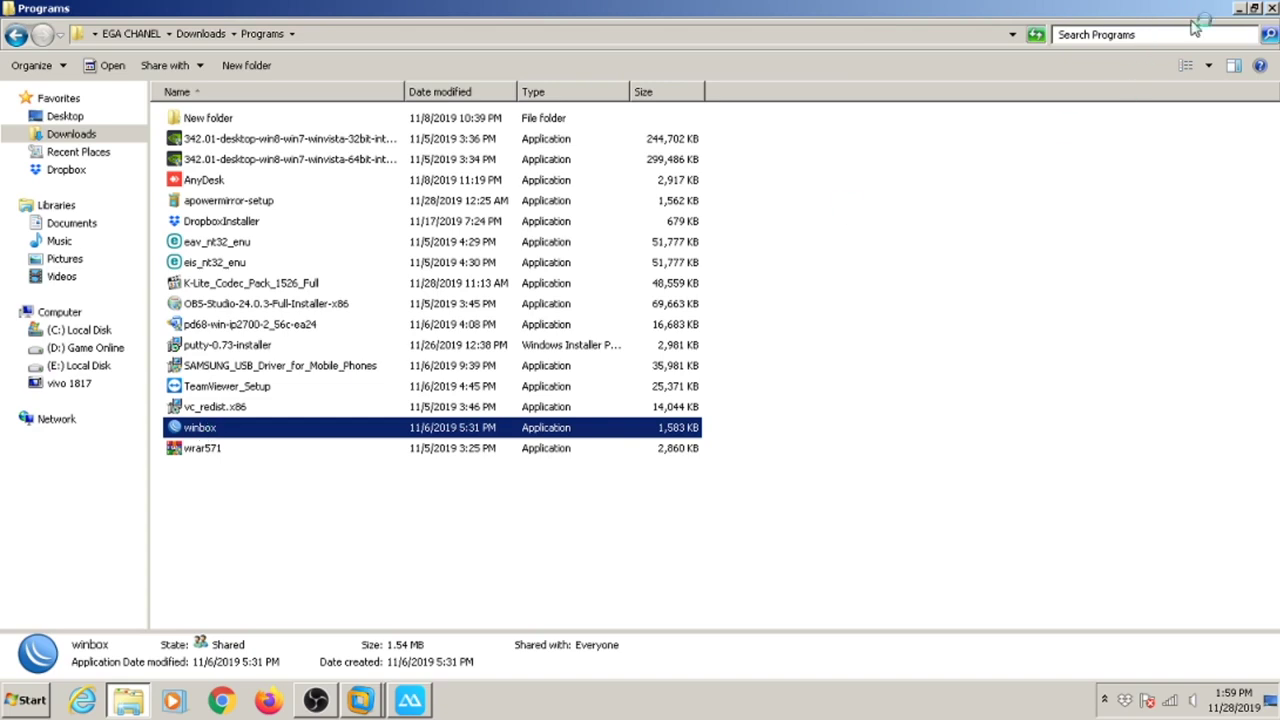
click(1271, 8)
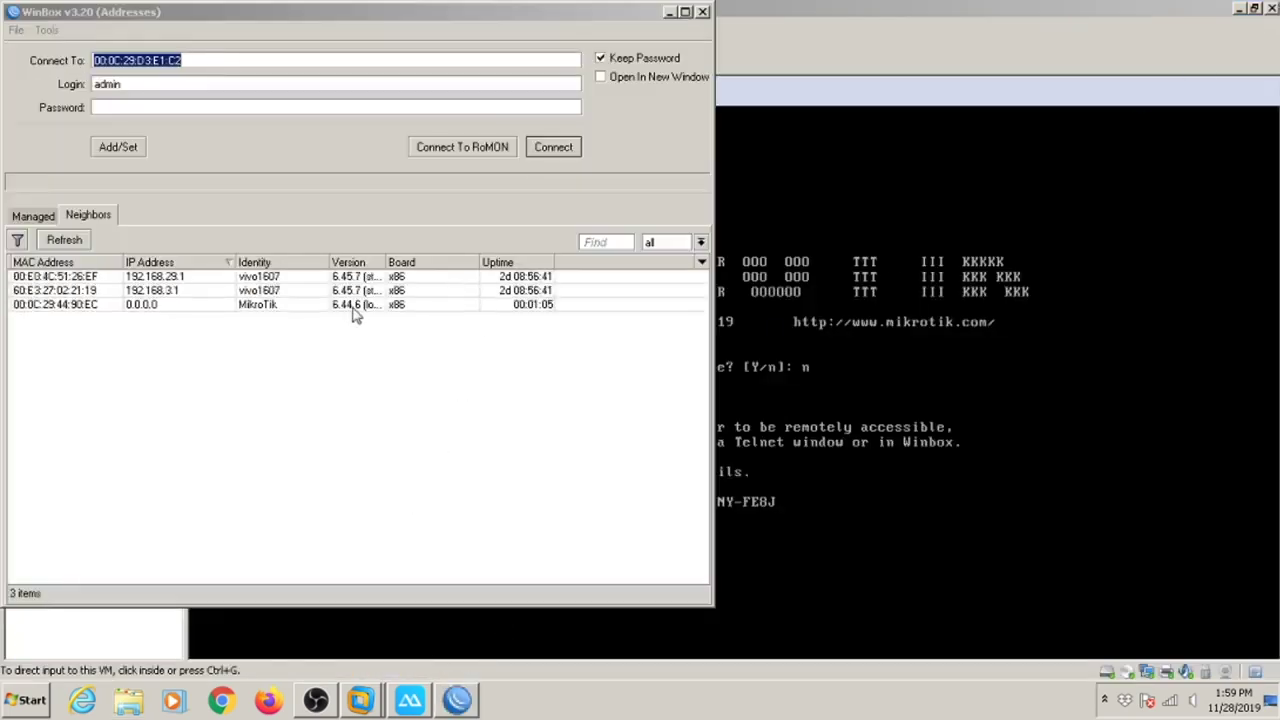
Connect WinBox to the MikroTik neighbor running 6.44.6 and dismiss the no-software-key notice.
click(88, 305)
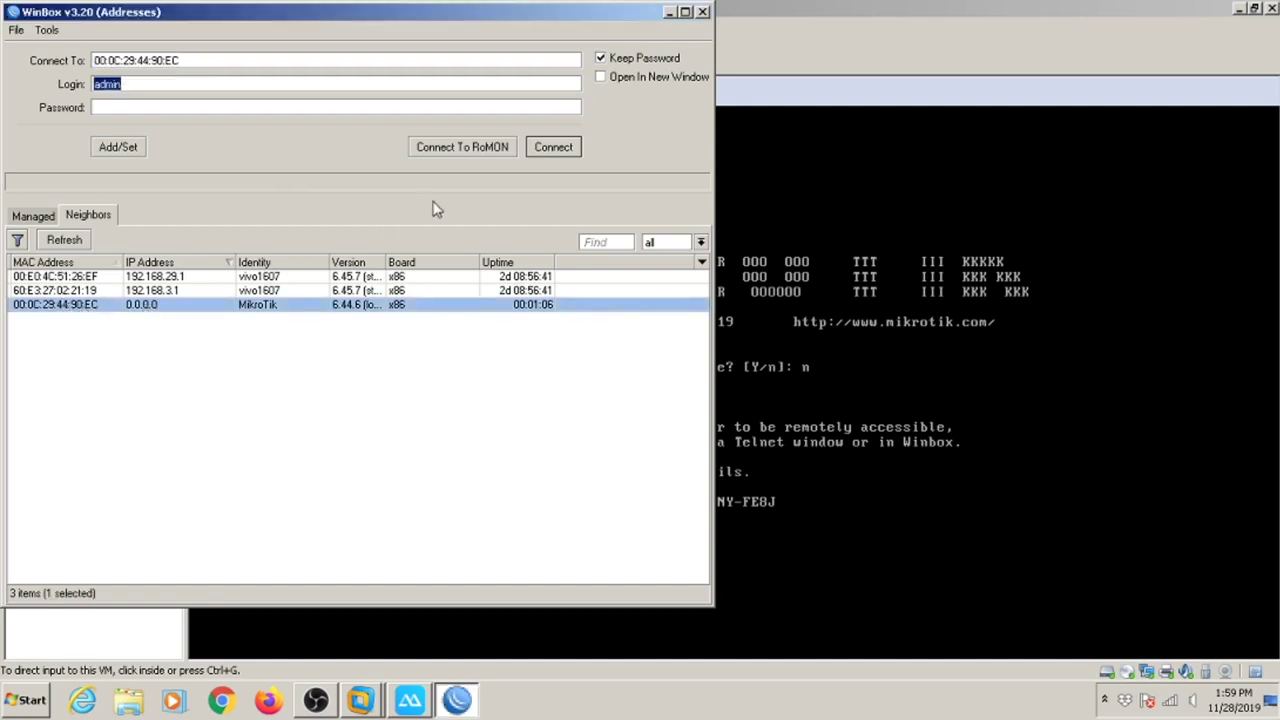
click(572, 147)
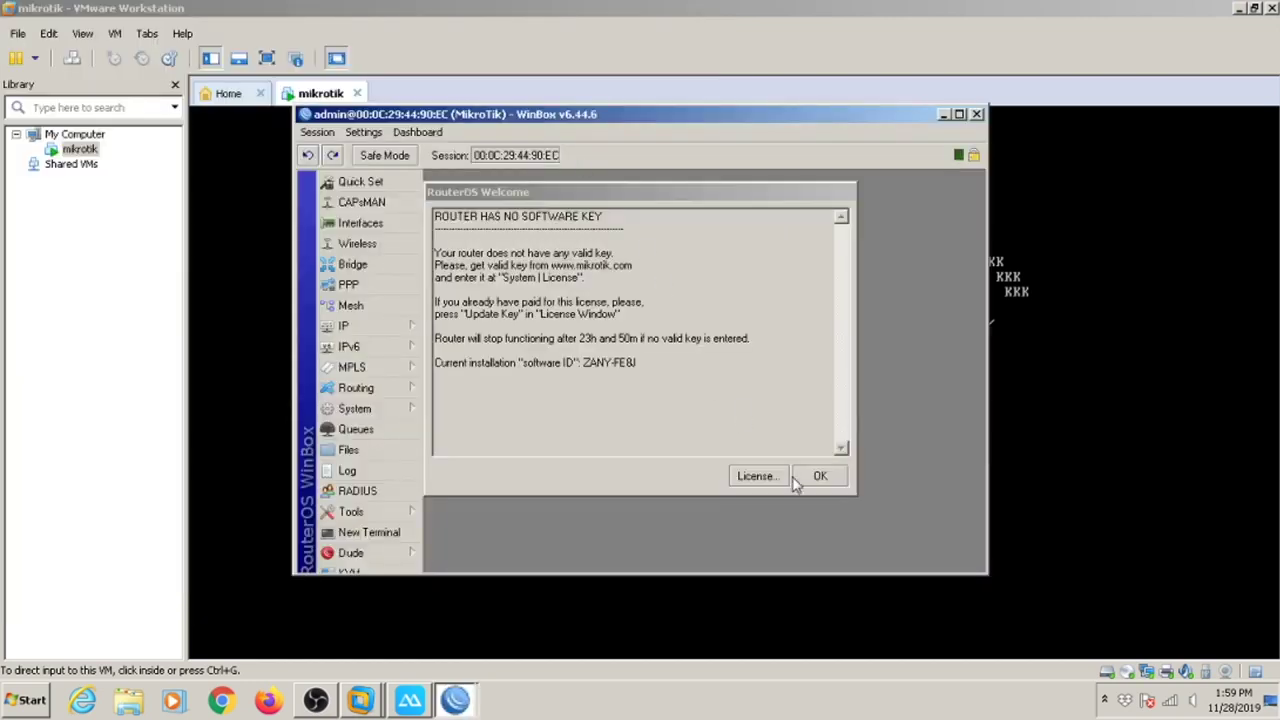
click(815, 477)
Maximize WinBox, review the level-0 licence under System > License, close it, and bring up the phone mirror.
click(960, 116)
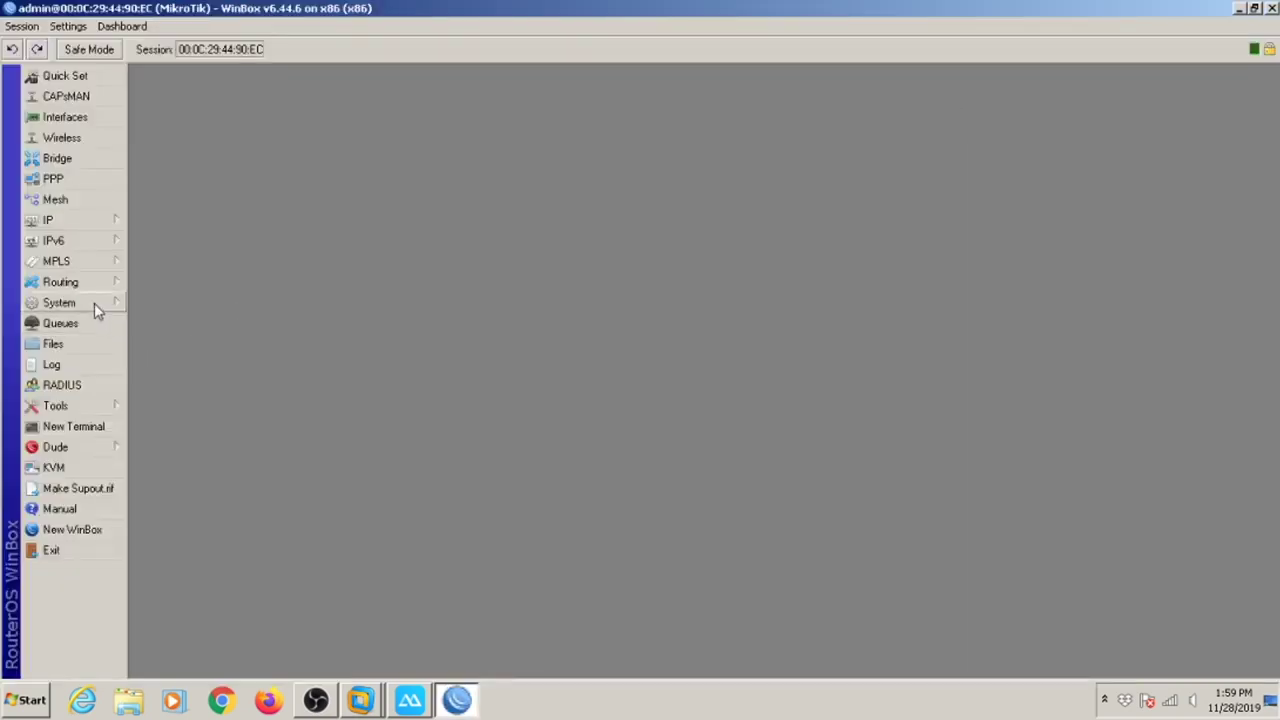
click(94, 303)
click(195, 318)
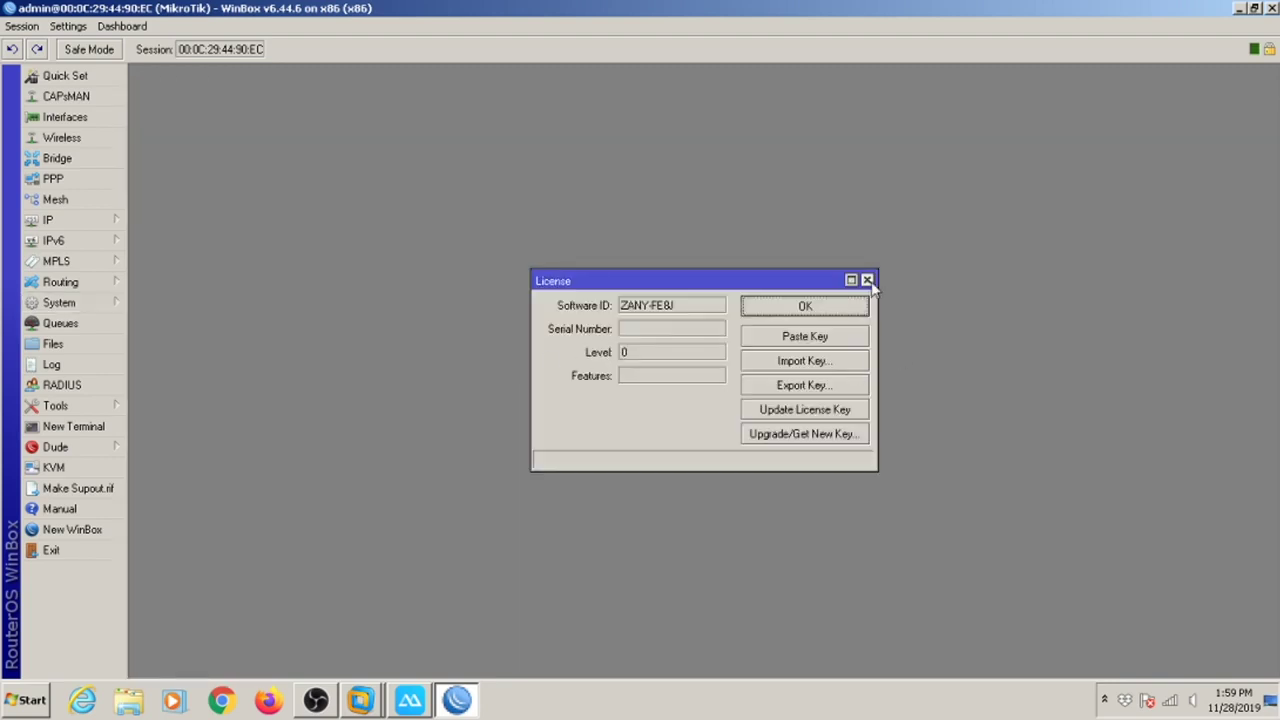
click(867, 280)
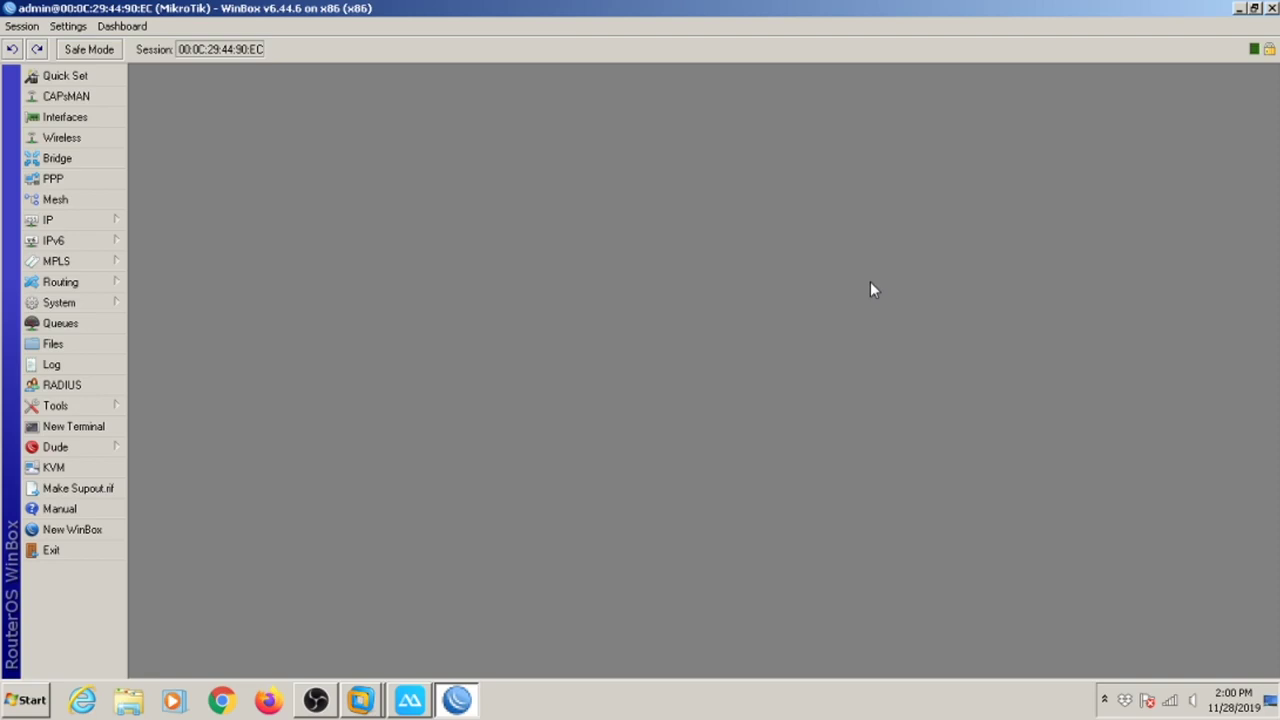
click(409, 700)
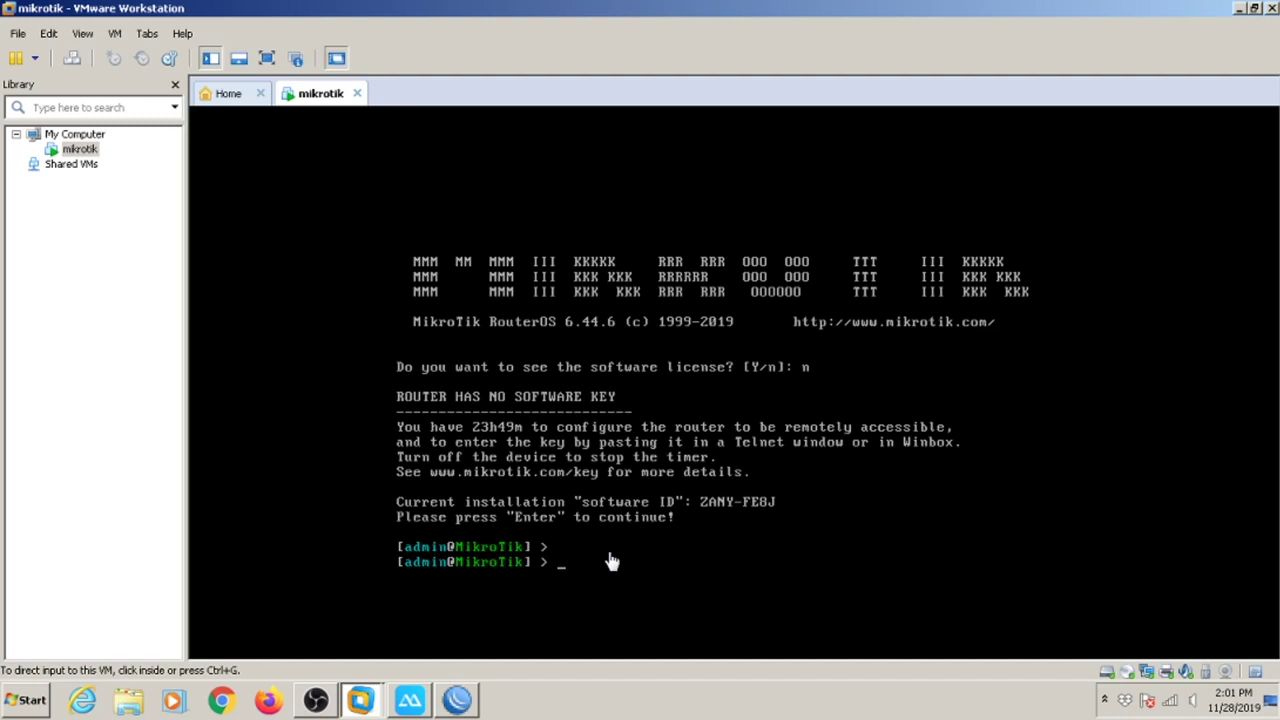
Shut down the router via WinBox System > Shutdown and close the powered-off mikrotik VM.
click(457, 703)
click(1256, 8)
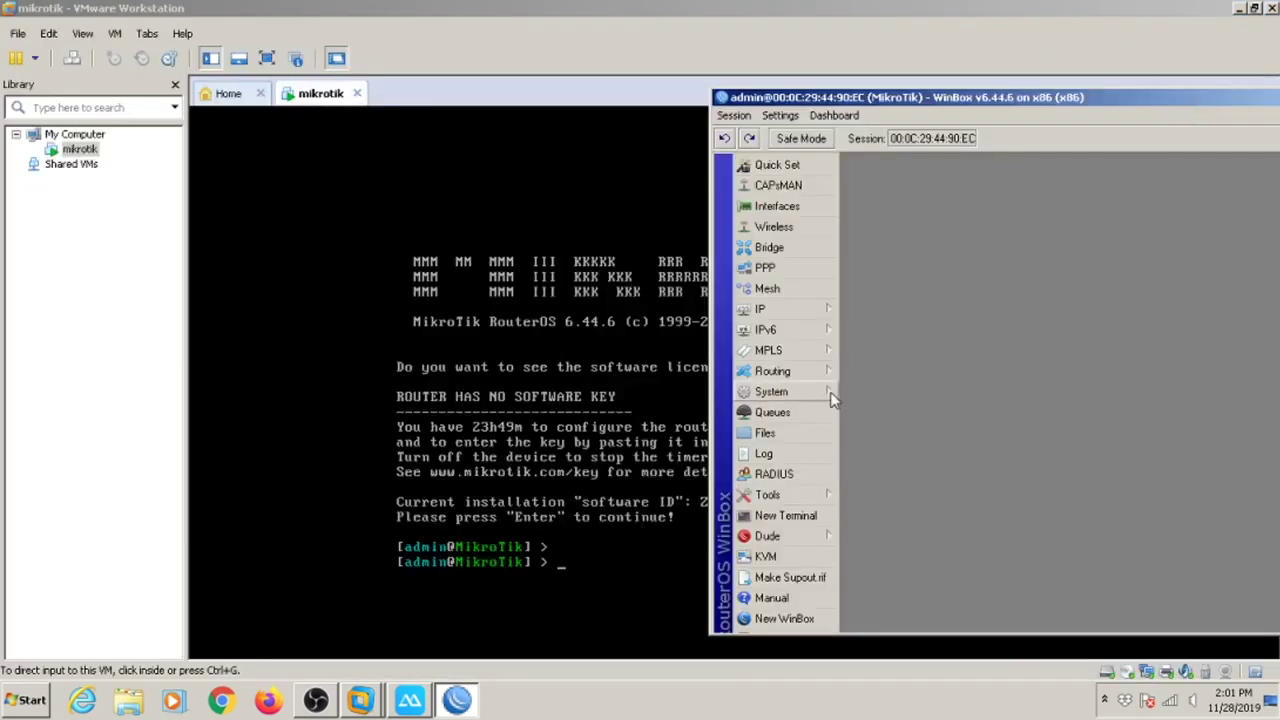
click(831, 394)
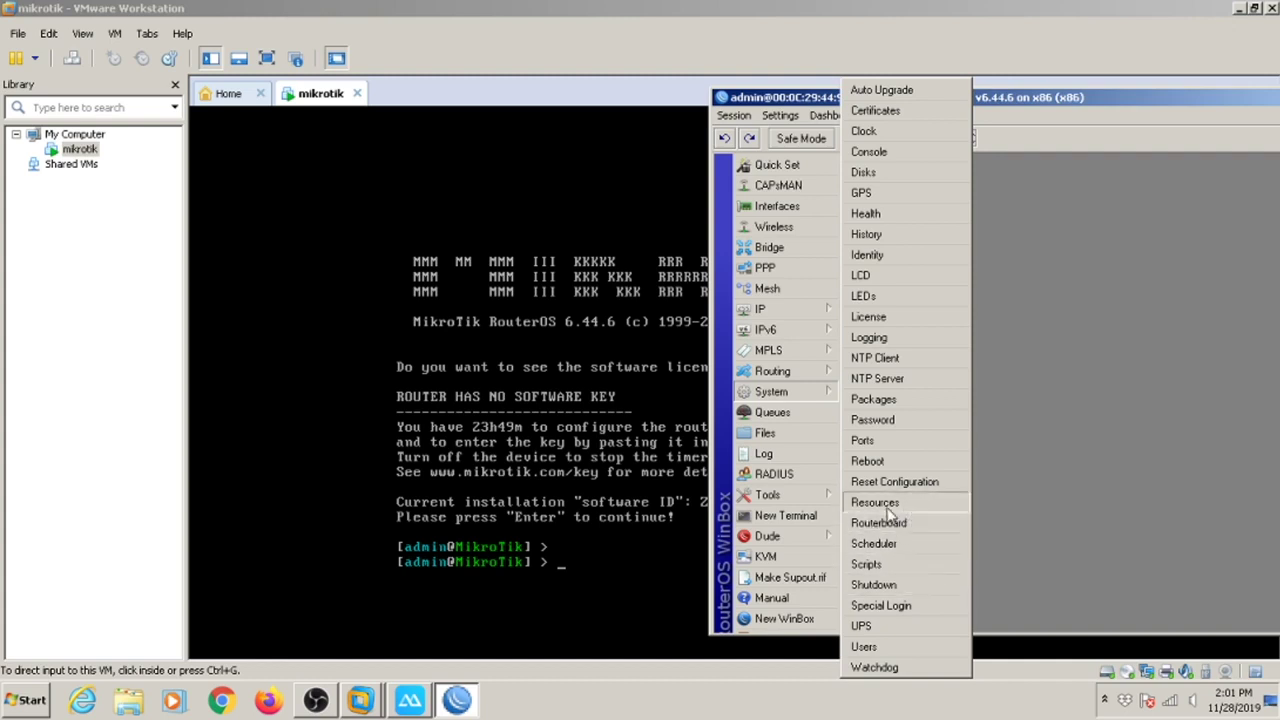
click(919, 584)
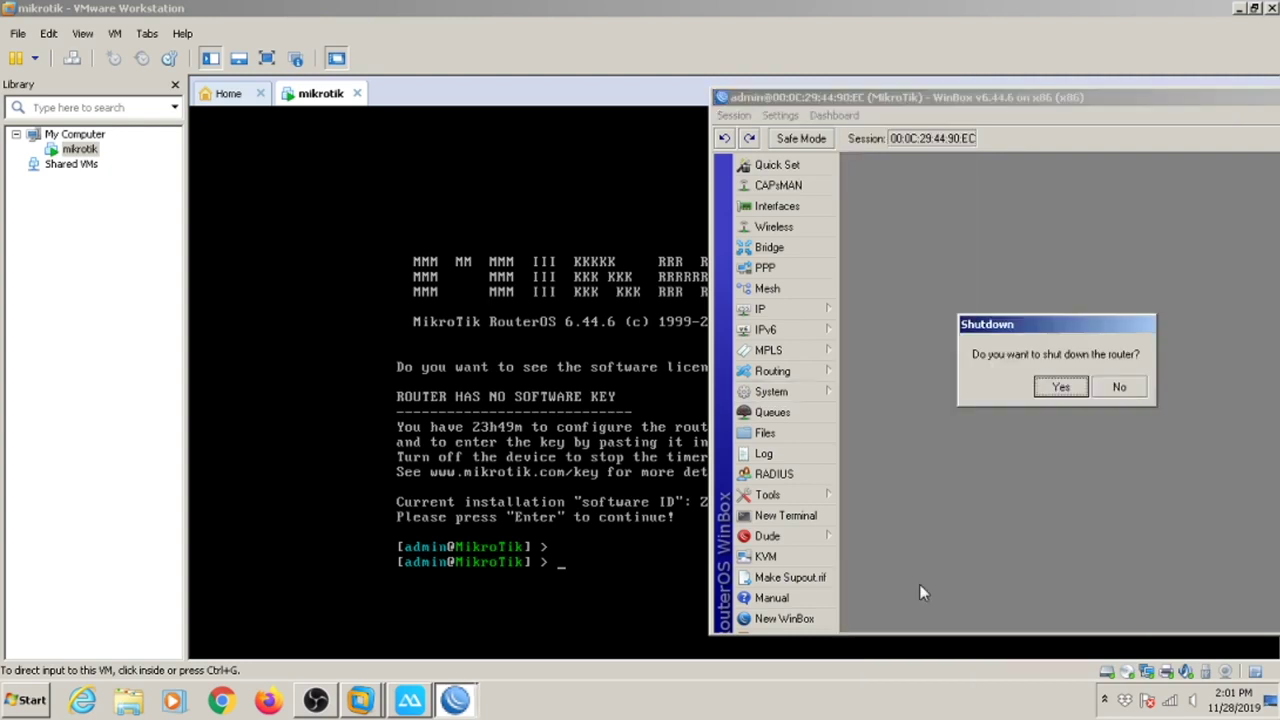
click(1055, 390)
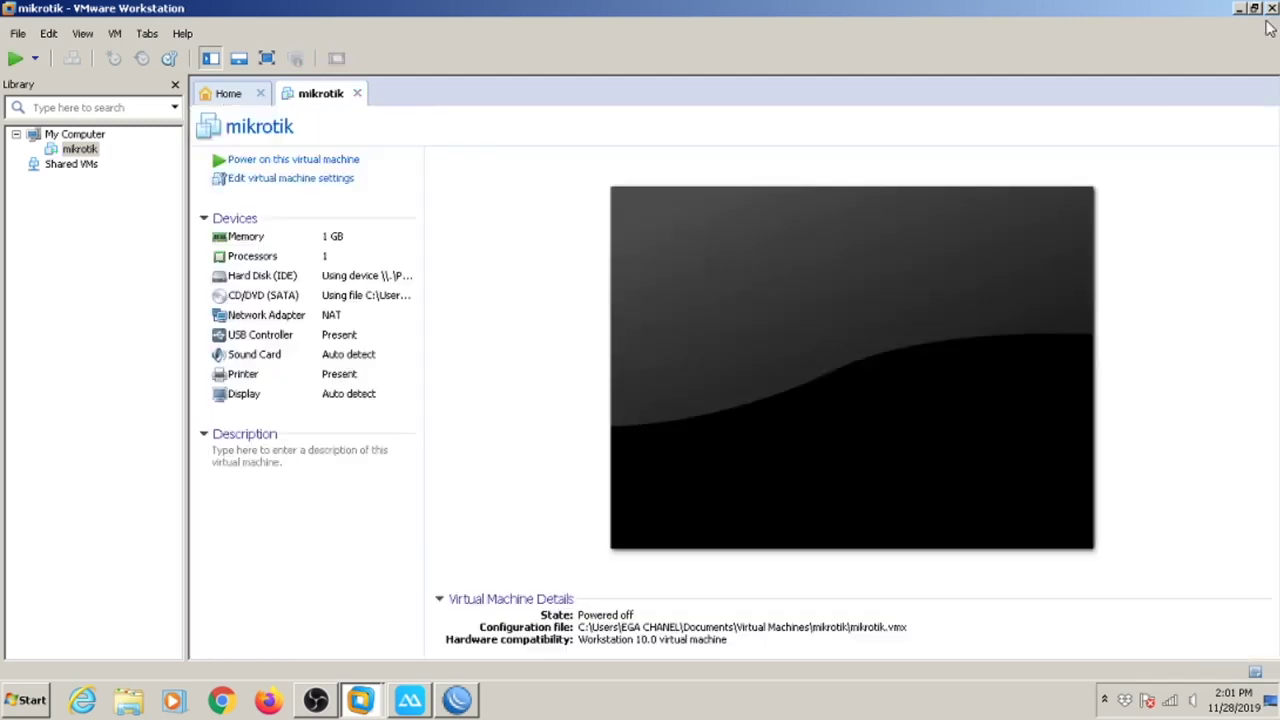
click(1268, 12)
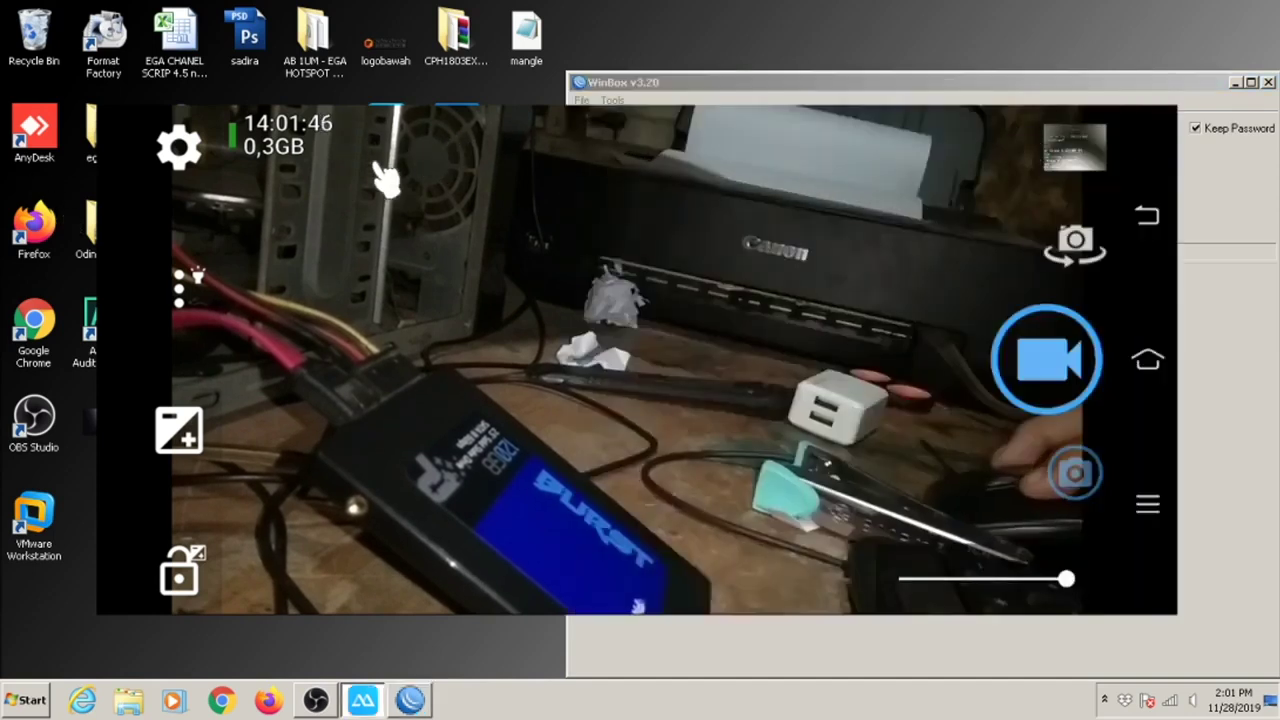
Exit ApowerMirror, confirming in the Minimize/Exit dialog.
click(81, 138)
click(586, 420)
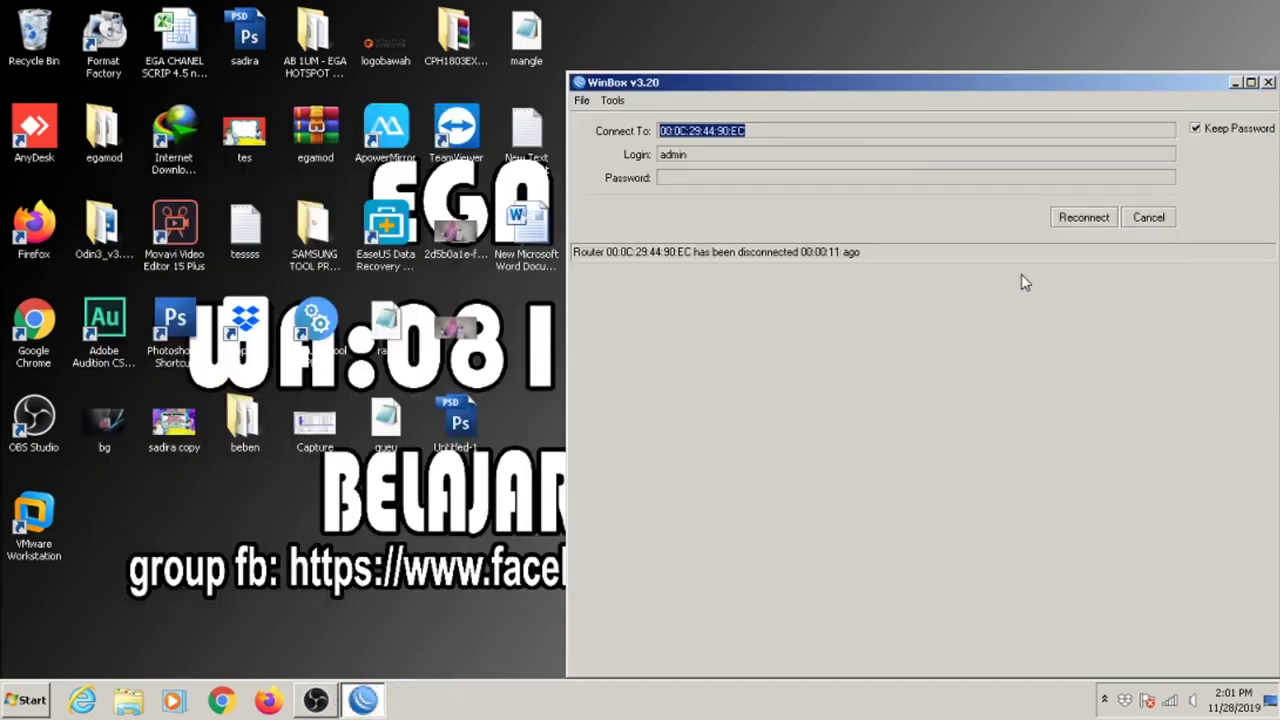
Cancel the WinBox reconnect and open Computer Management from Explorer's Computer entry.
click(1160, 217)
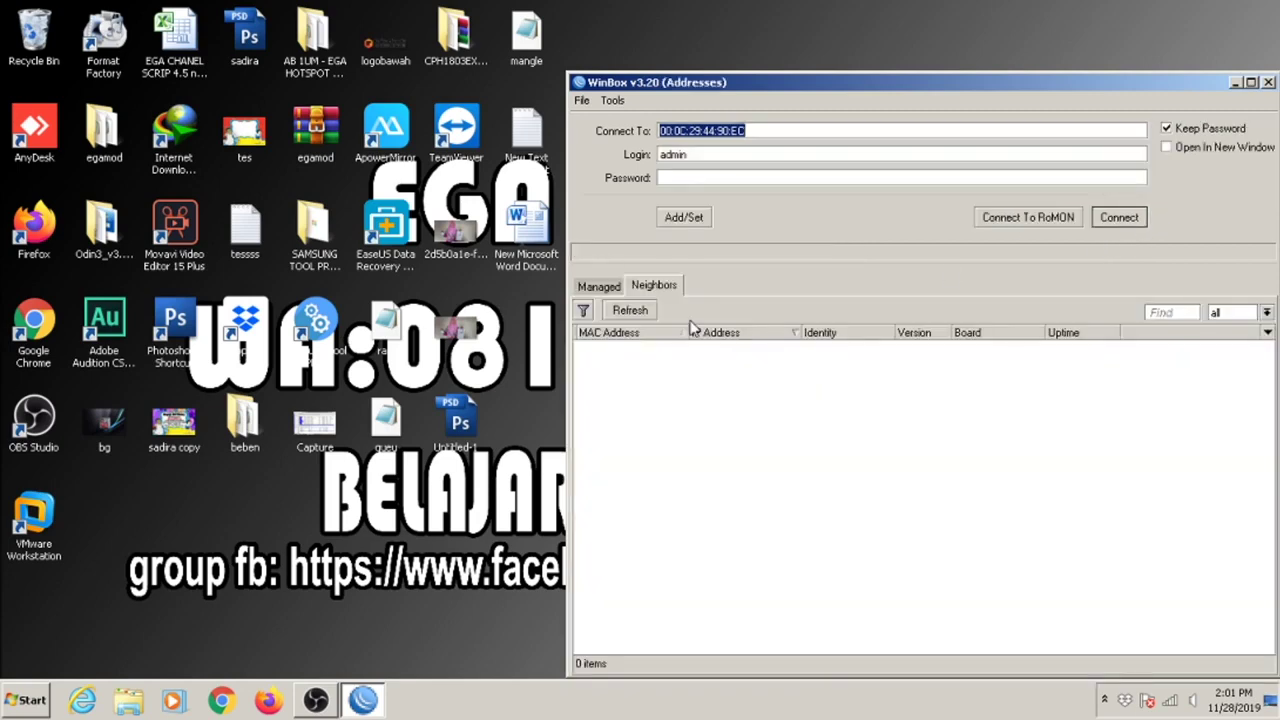
click(128, 700)
click(98, 320)
right_click(98, 320)
click(137, 352)
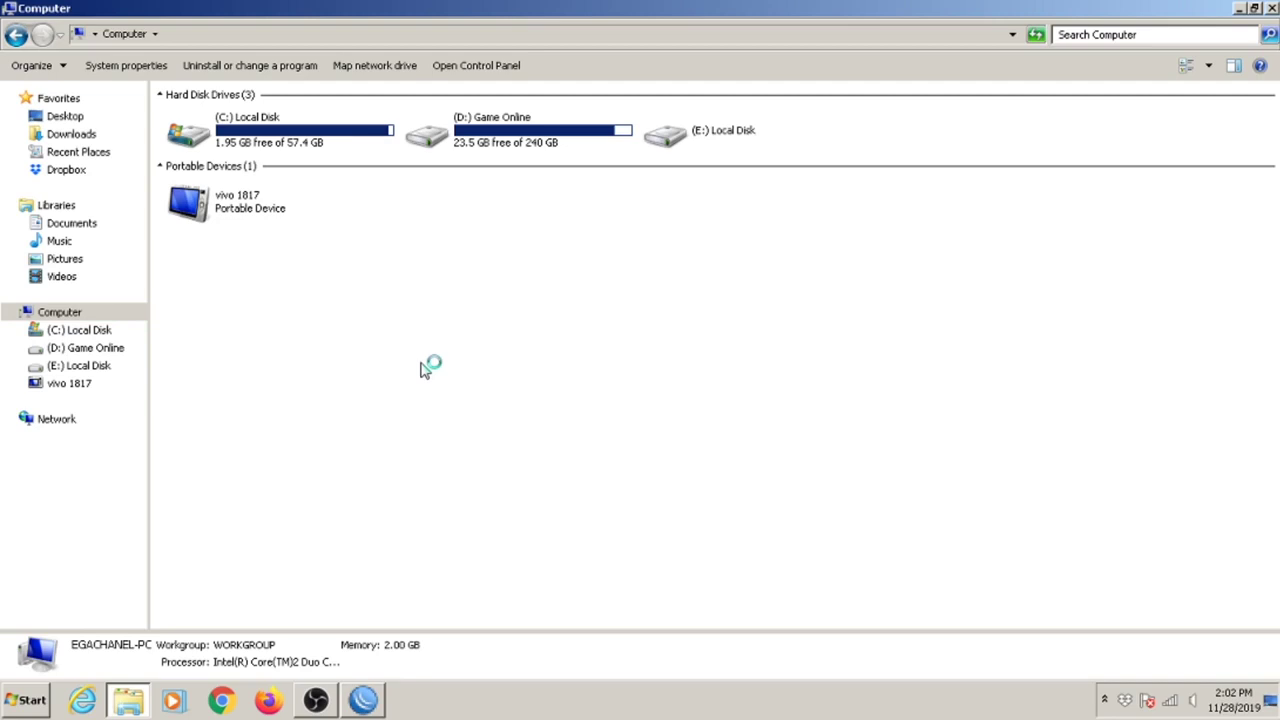
click(1271, 8)
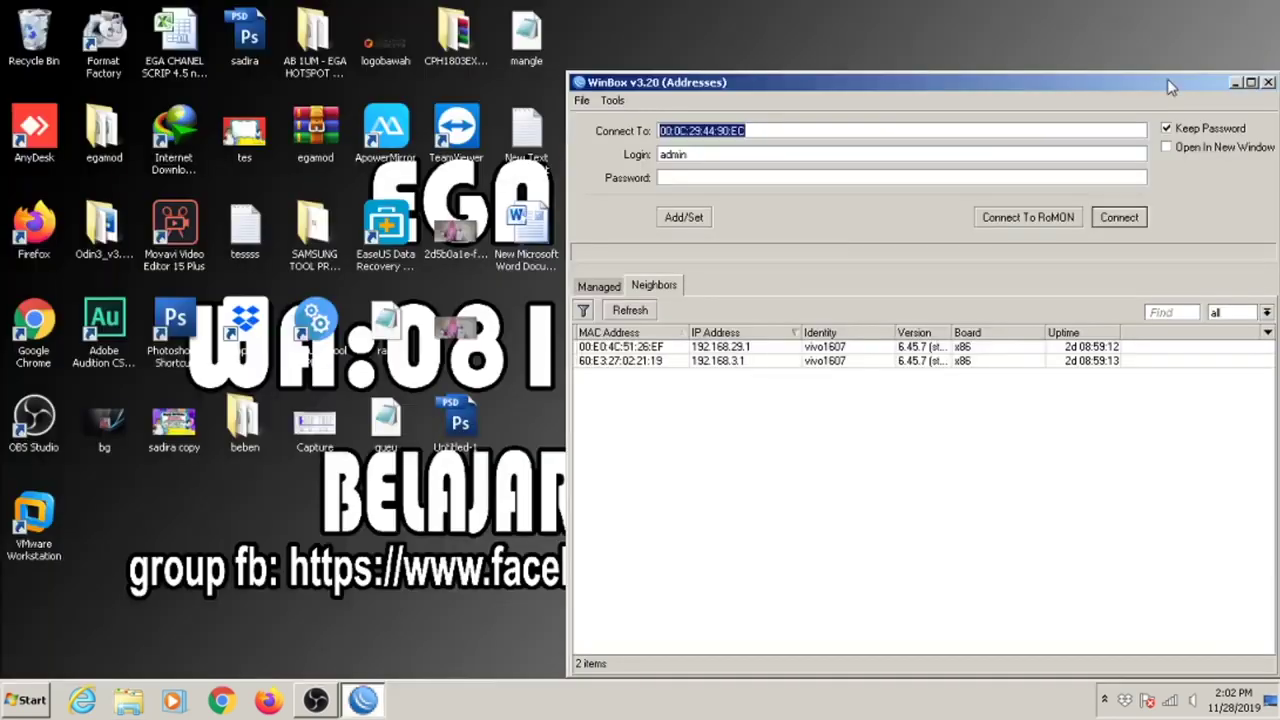
Minimise WinBox and refresh the desktop.
click(1235, 82)
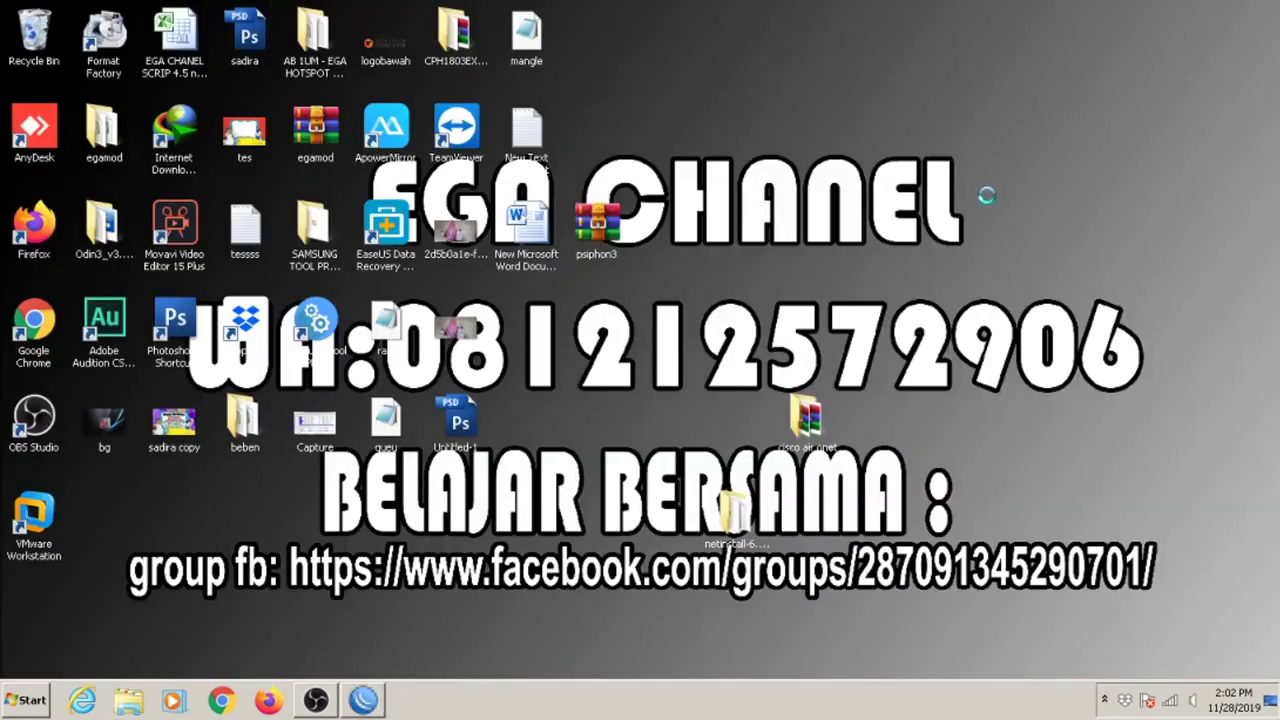
right_click(945, 150)
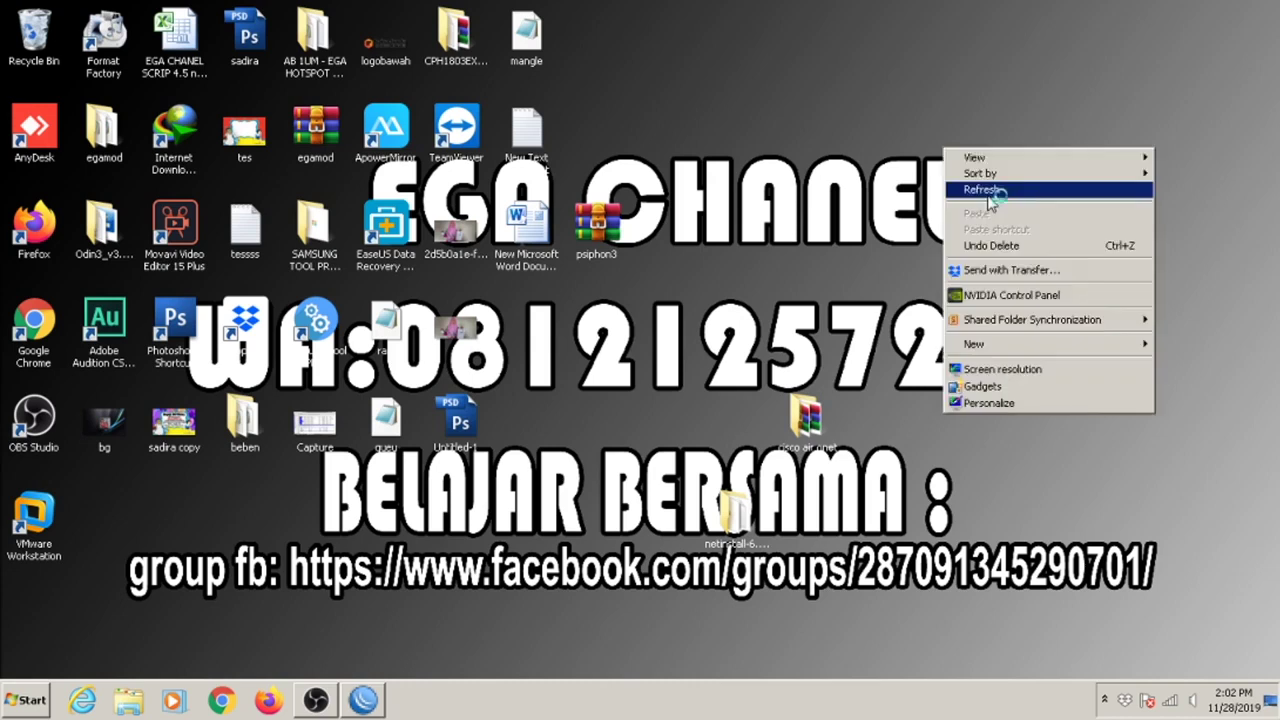
click(990, 196)
right_click(989, 198)
right_click(1019, 238)
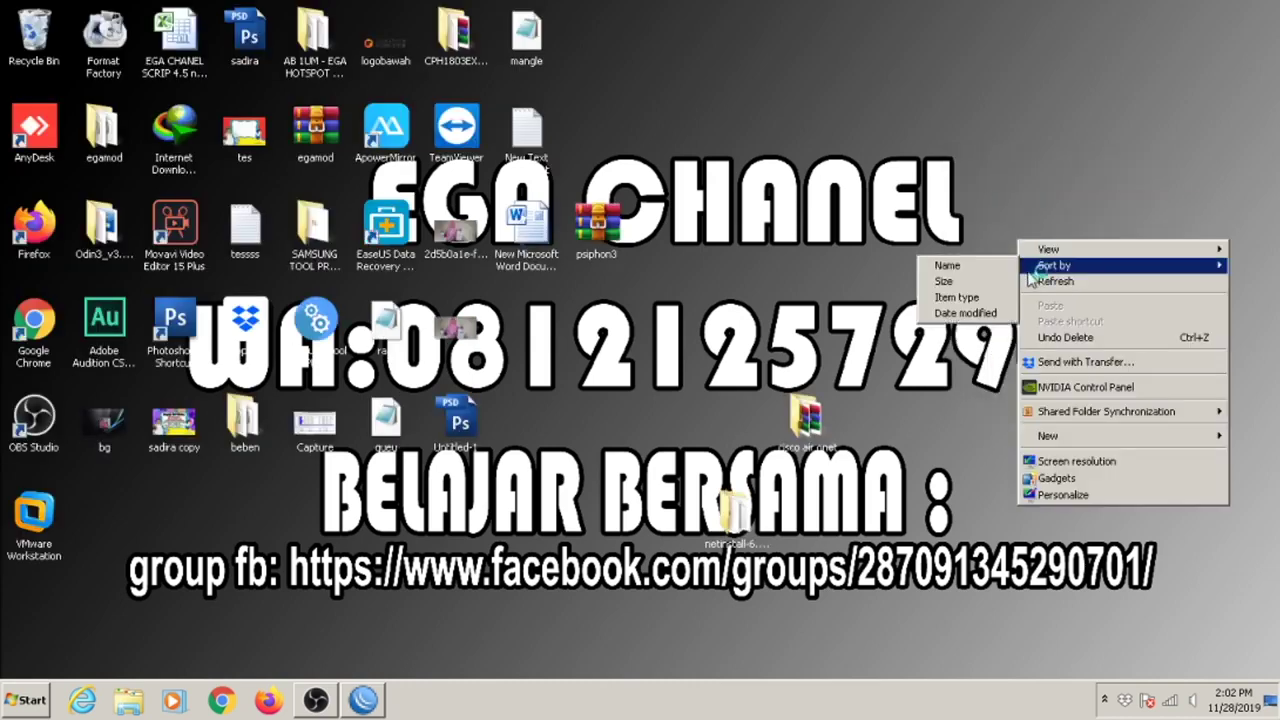
click(1038, 276)
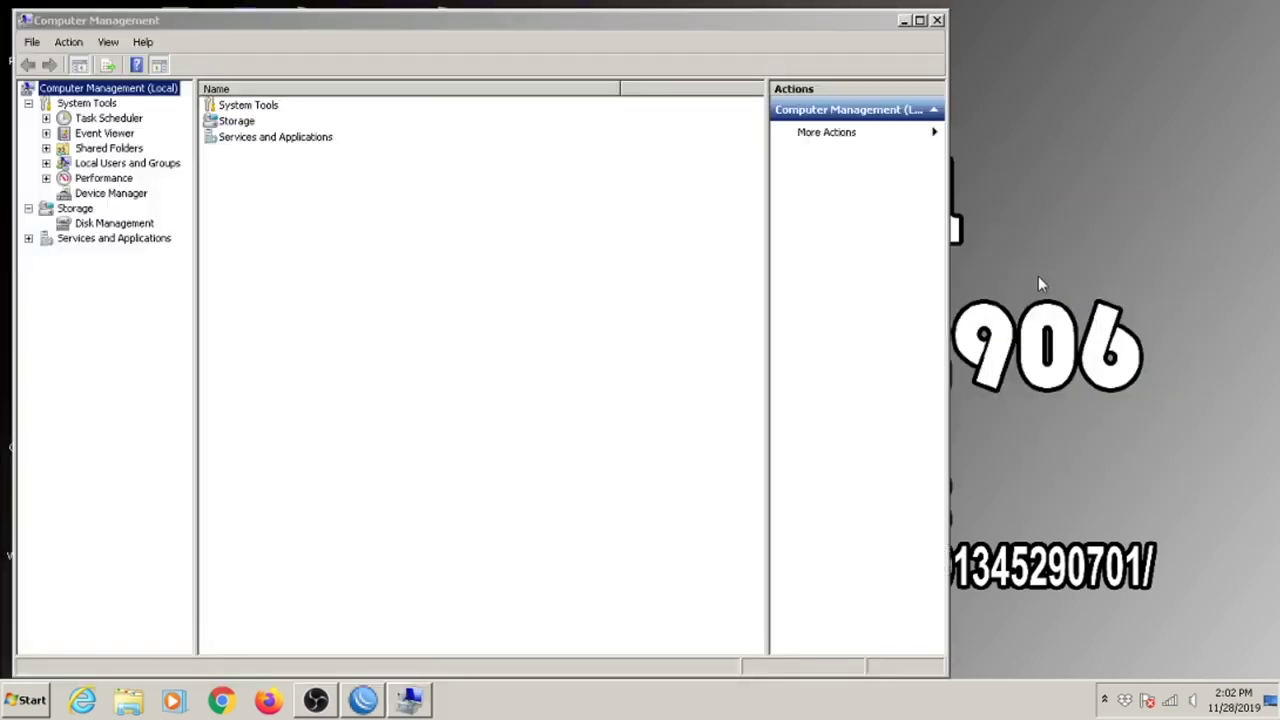
In Disk Management, inspect Disk 0's E: as a 111.79 GB RAW partition, then close Computer Management.
click(138, 225)
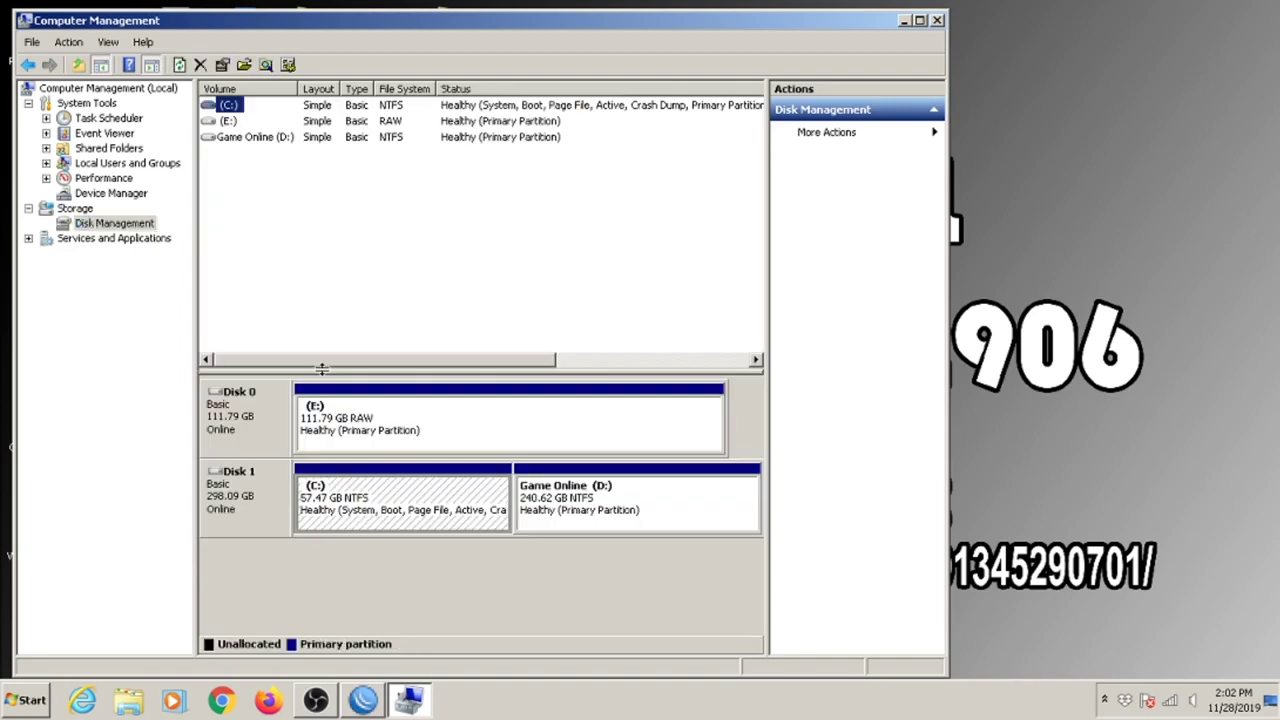
click(366, 445)
click(283, 435)
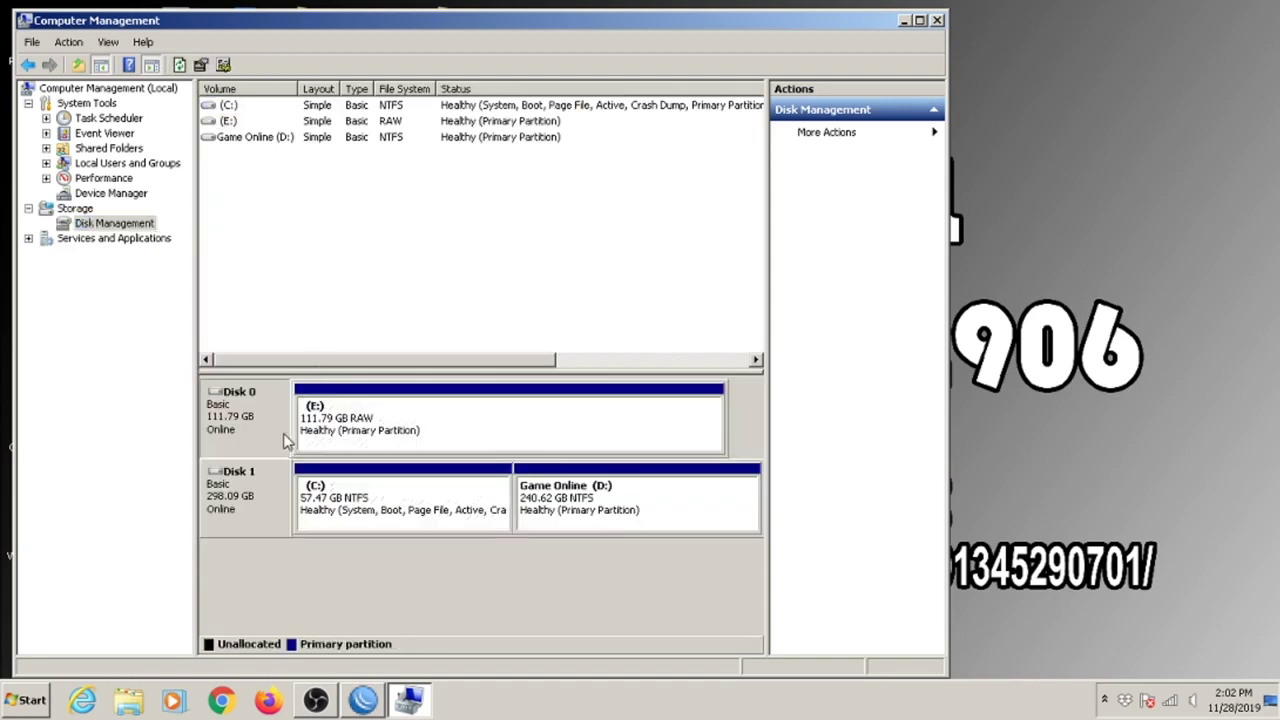
click(570, 511)
click(444, 437)
click(263, 425)
click(380, 437)
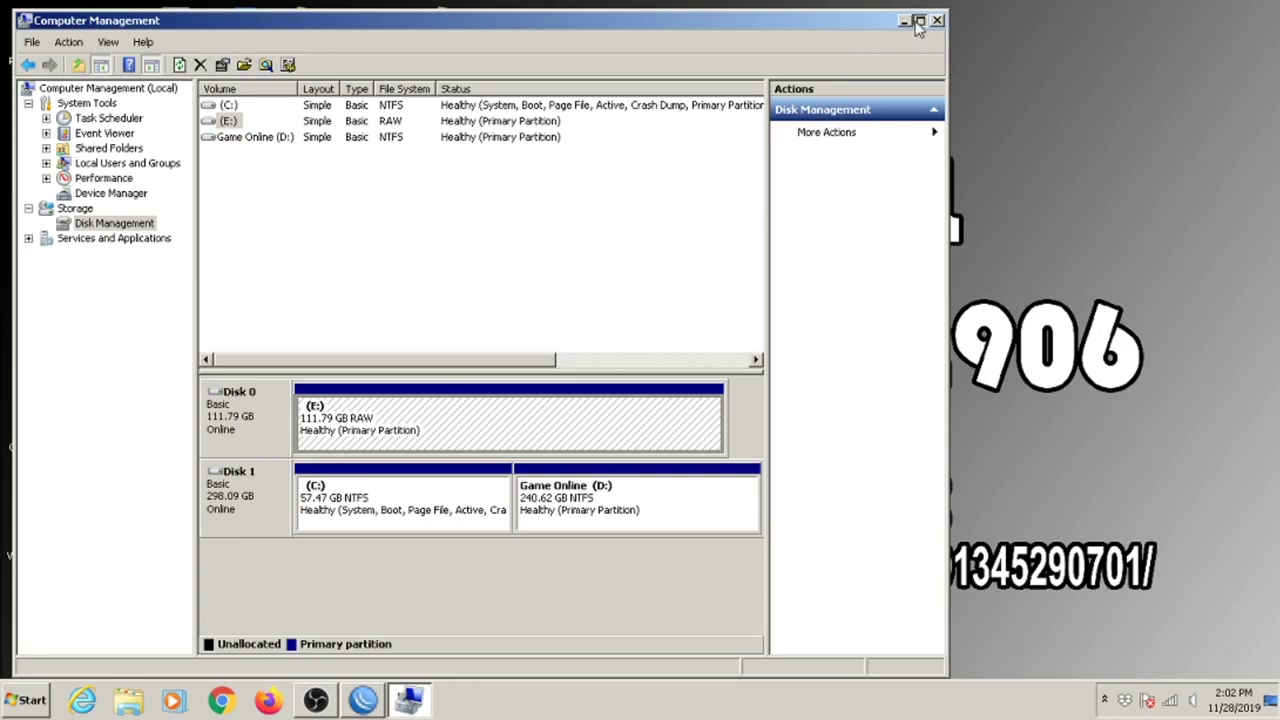
click(919, 20)
key(alt+F4)
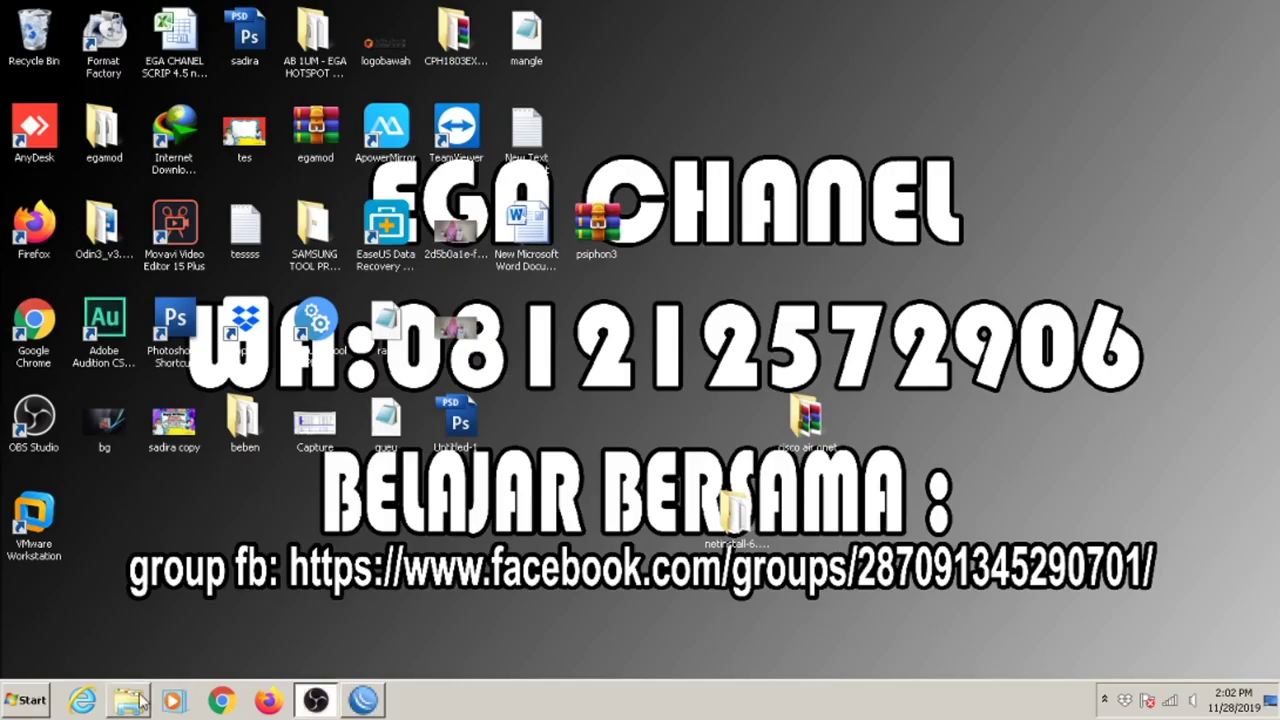
Try opening drive E: mikrotik twice, declining the format prompt and dismissing the not-accessible error.
click(141, 703)
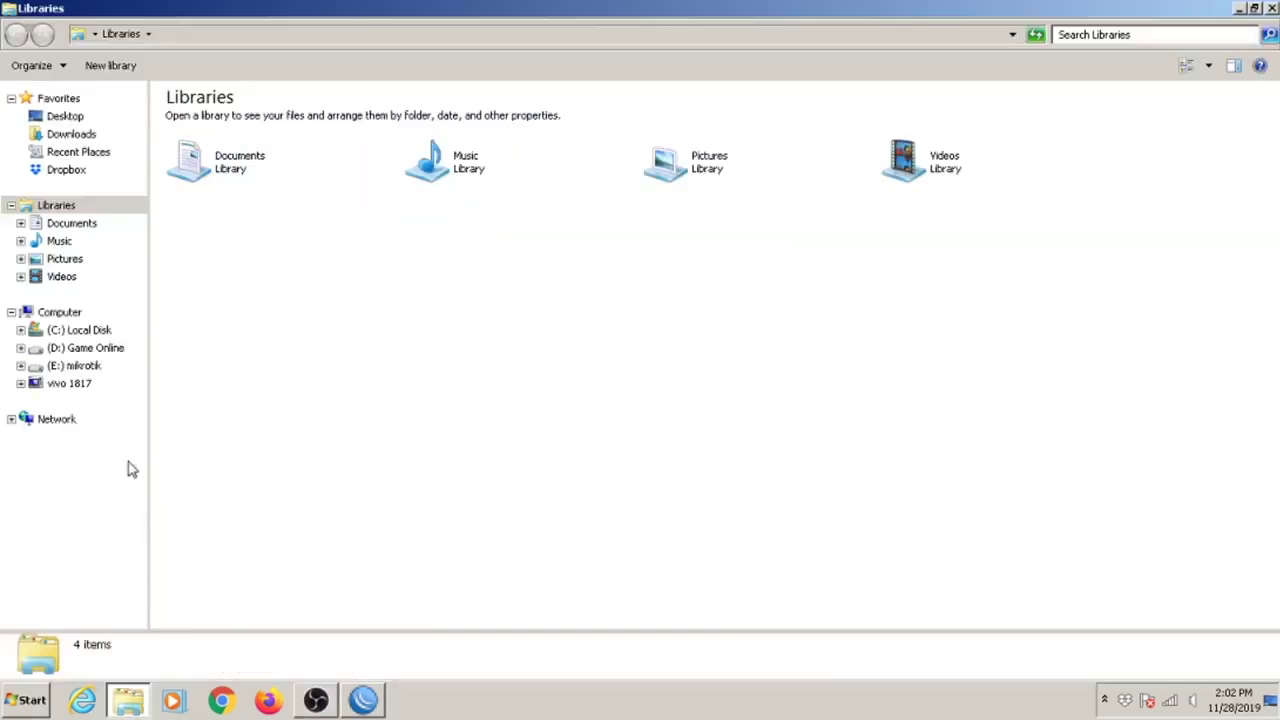
click(110, 374)
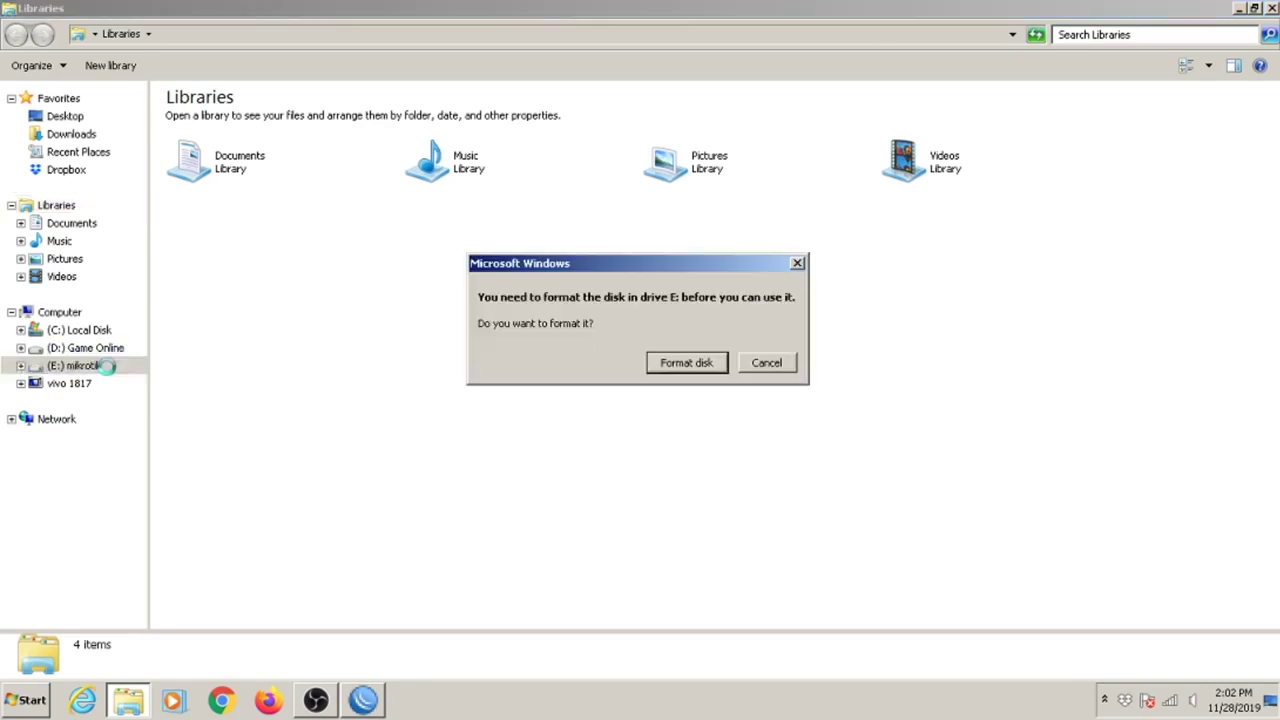
click(768, 371)
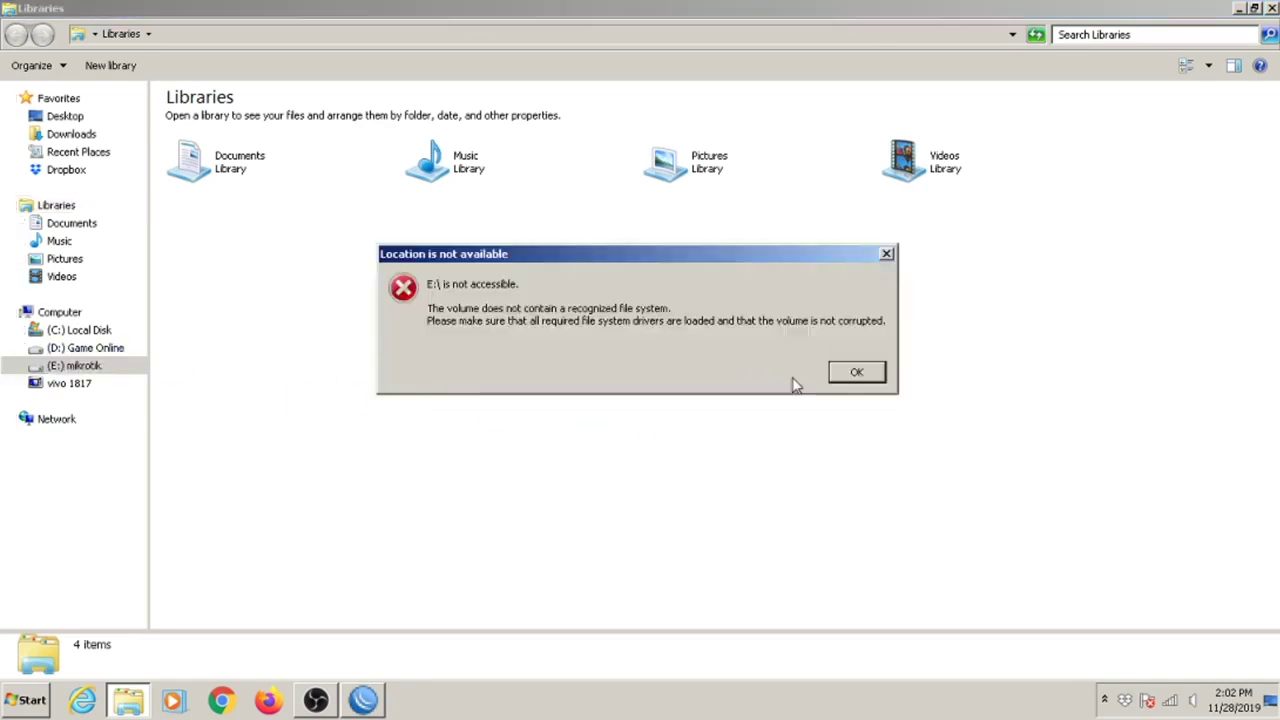
click(857, 372)
click(88, 316)
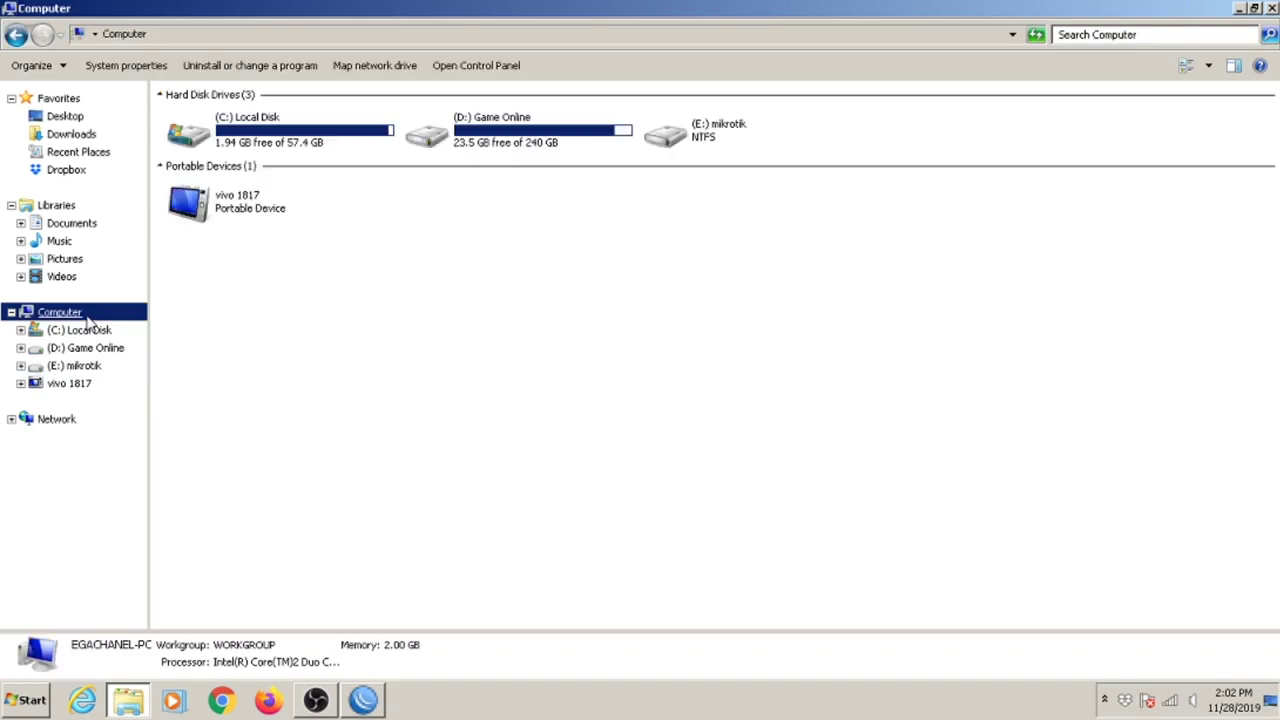
click(94, 370)
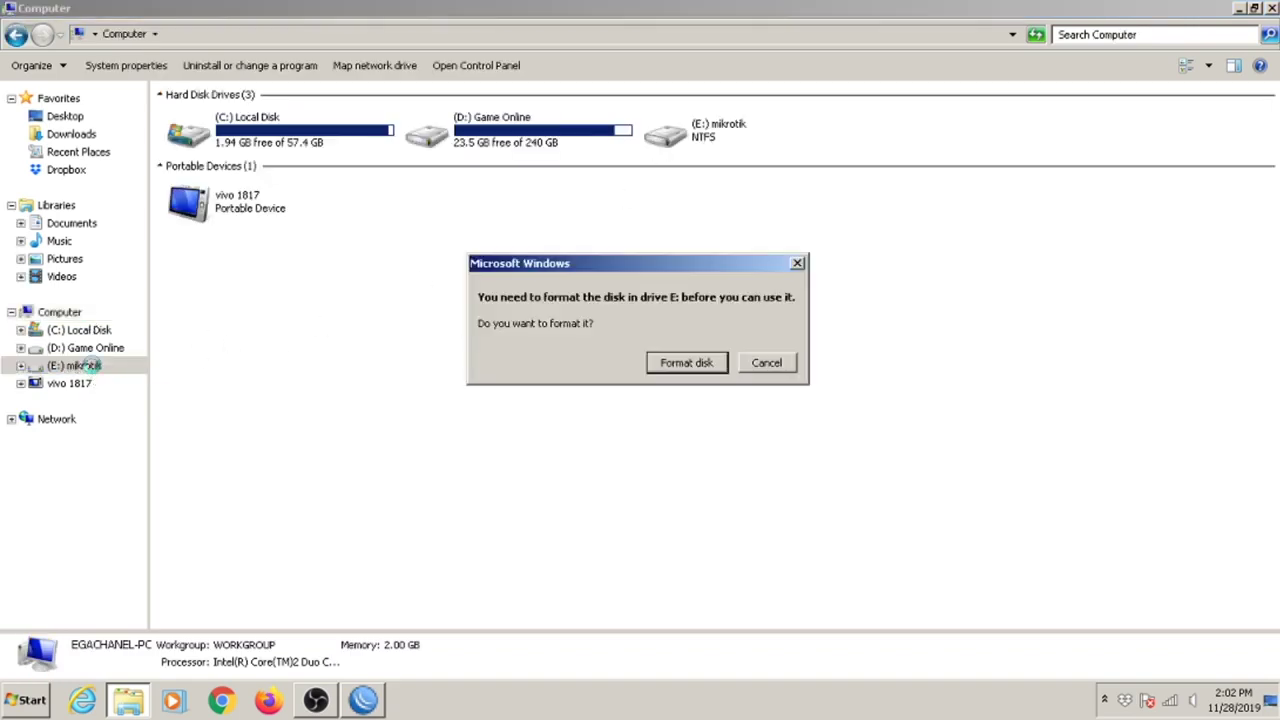
click(768, 363)
click(857, 372)
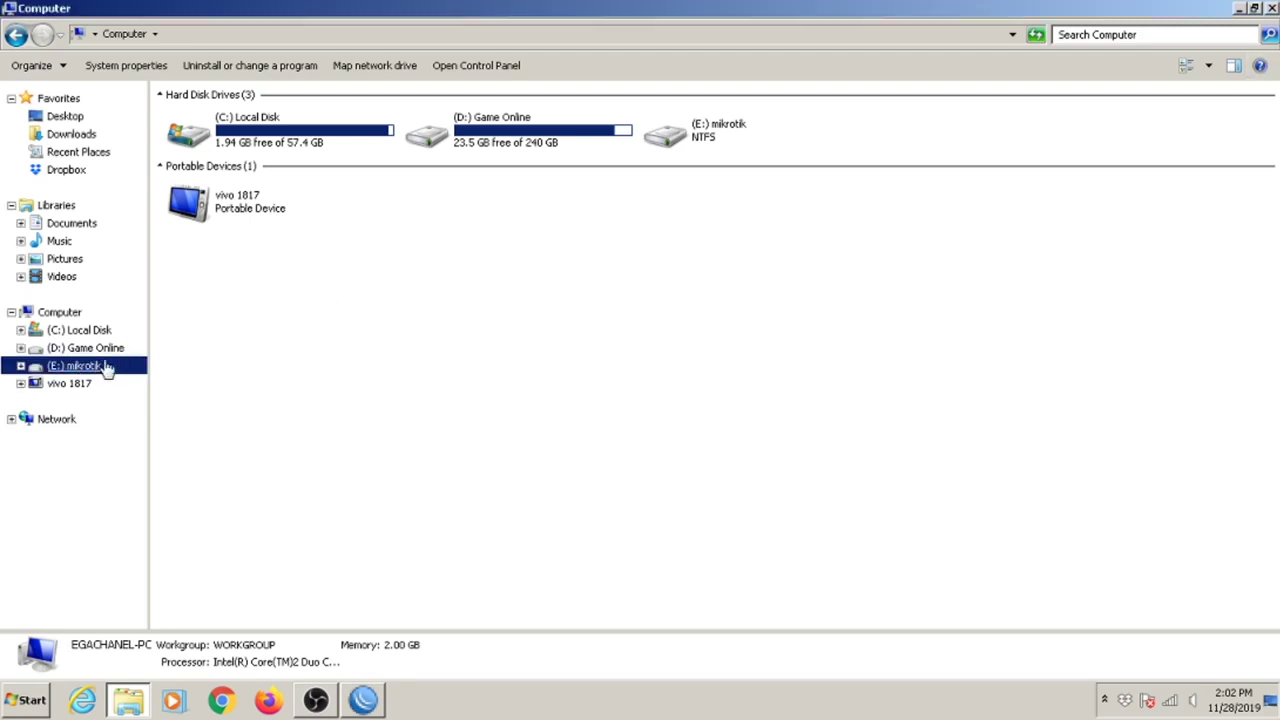
click(491, 375)
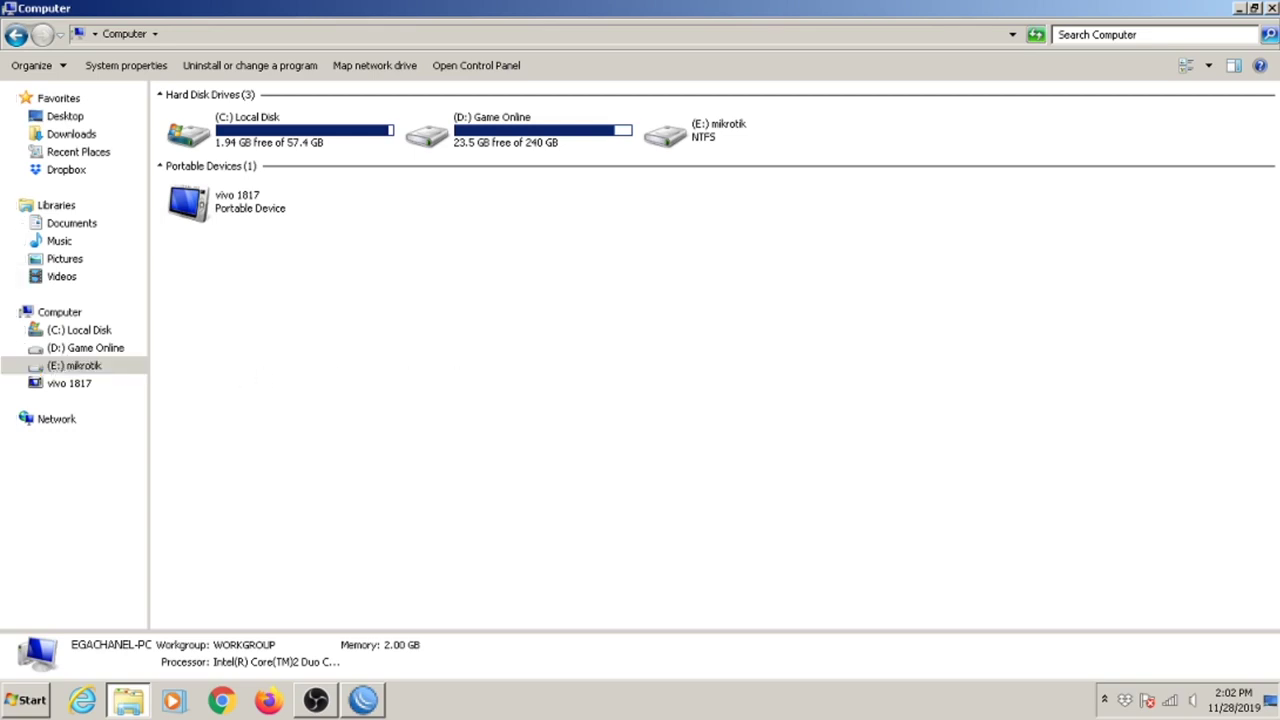
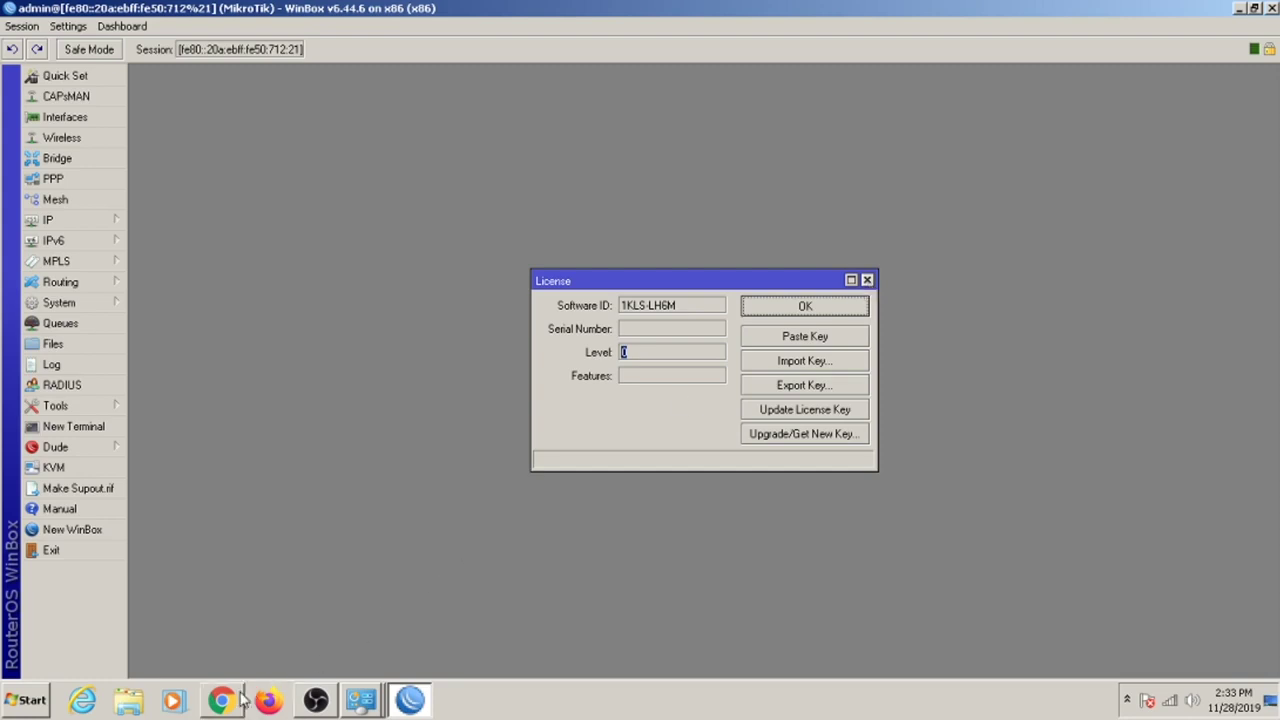
Close the level-0 License dialog for software ID 1KLS-LH6M and switch to Chrome.
click(867, 280)
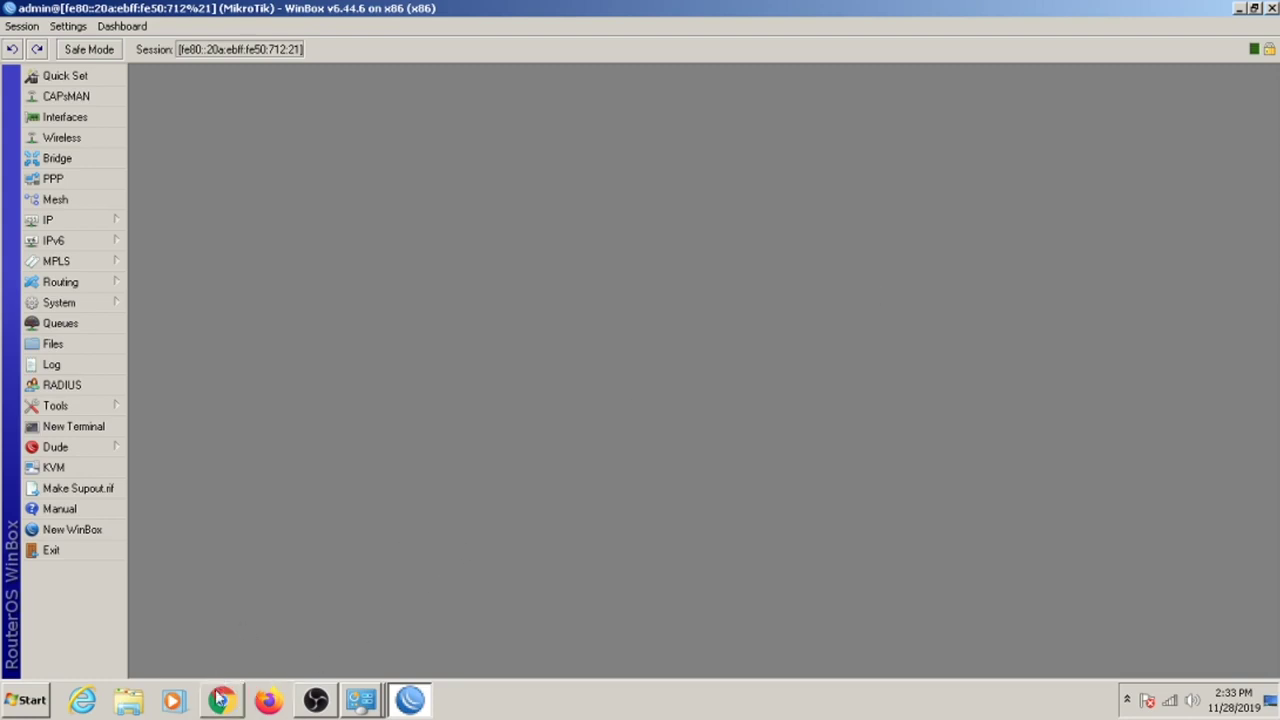
click(220, 700)
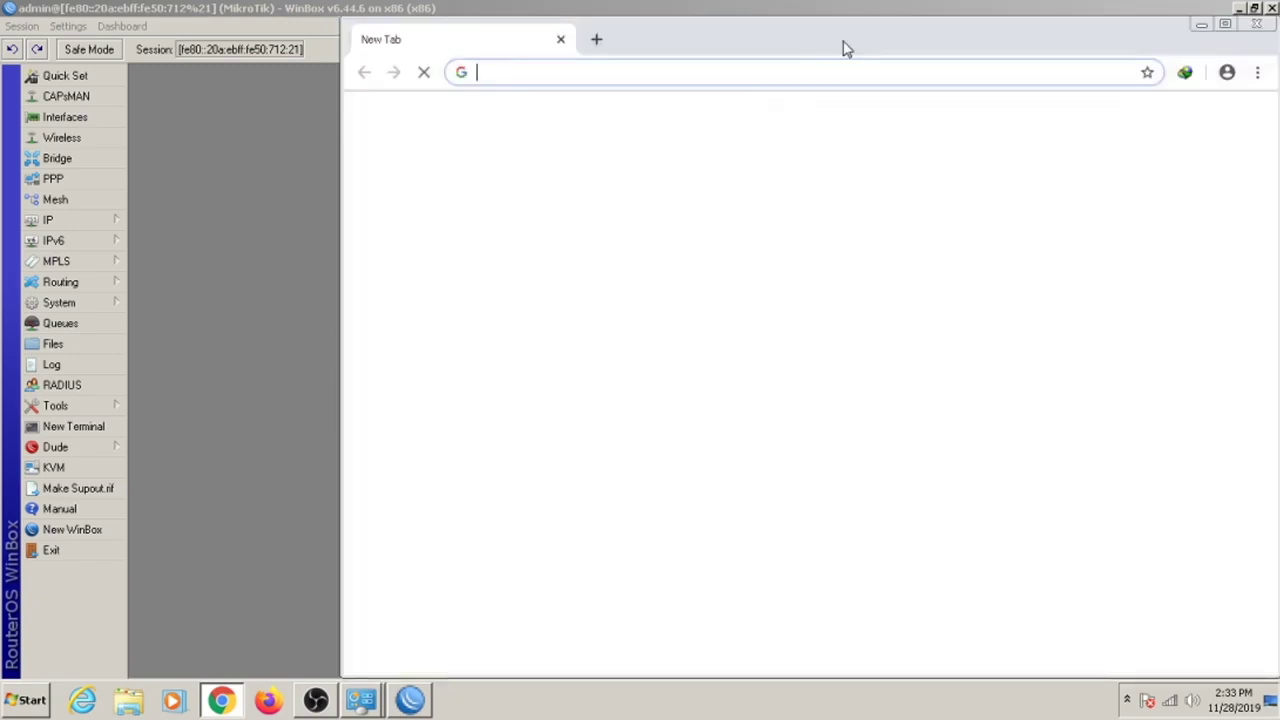
Launch Chrome and go to mikrotik.com via the address suggestion.
double_click(845, 42)
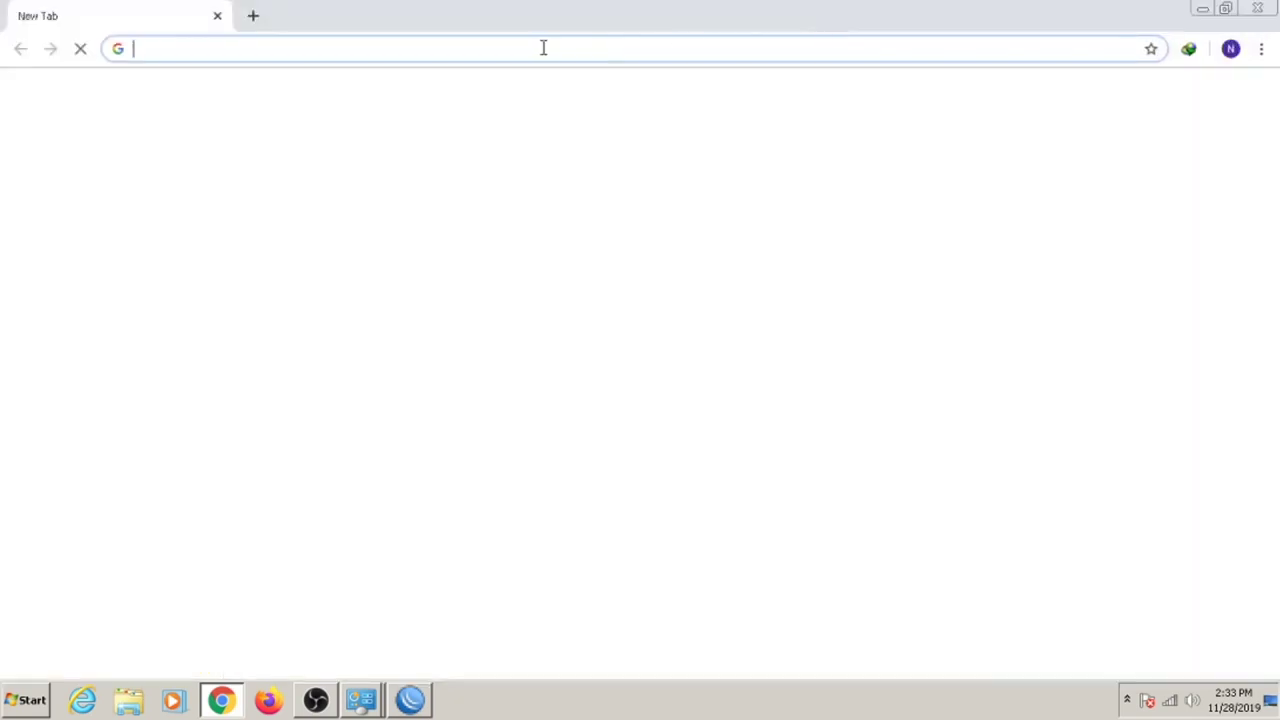
text(mi)
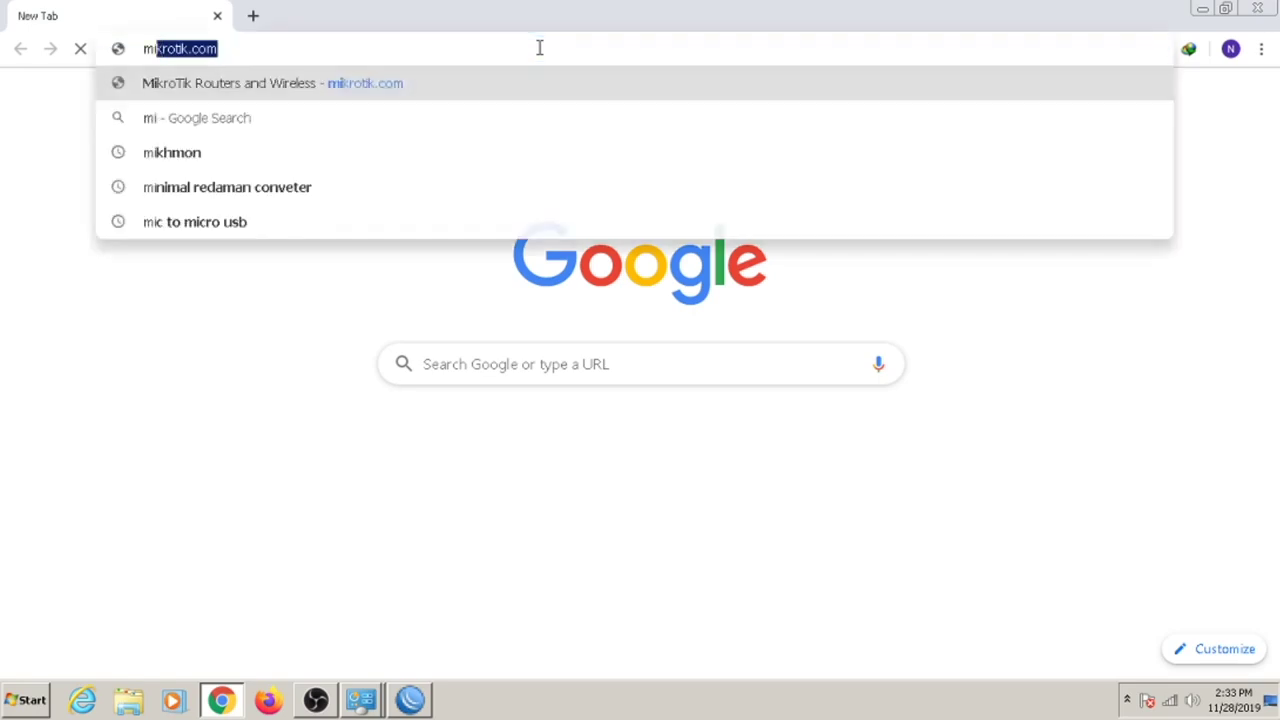
key(BackSpace)
key(BackSpace)
text(kr)
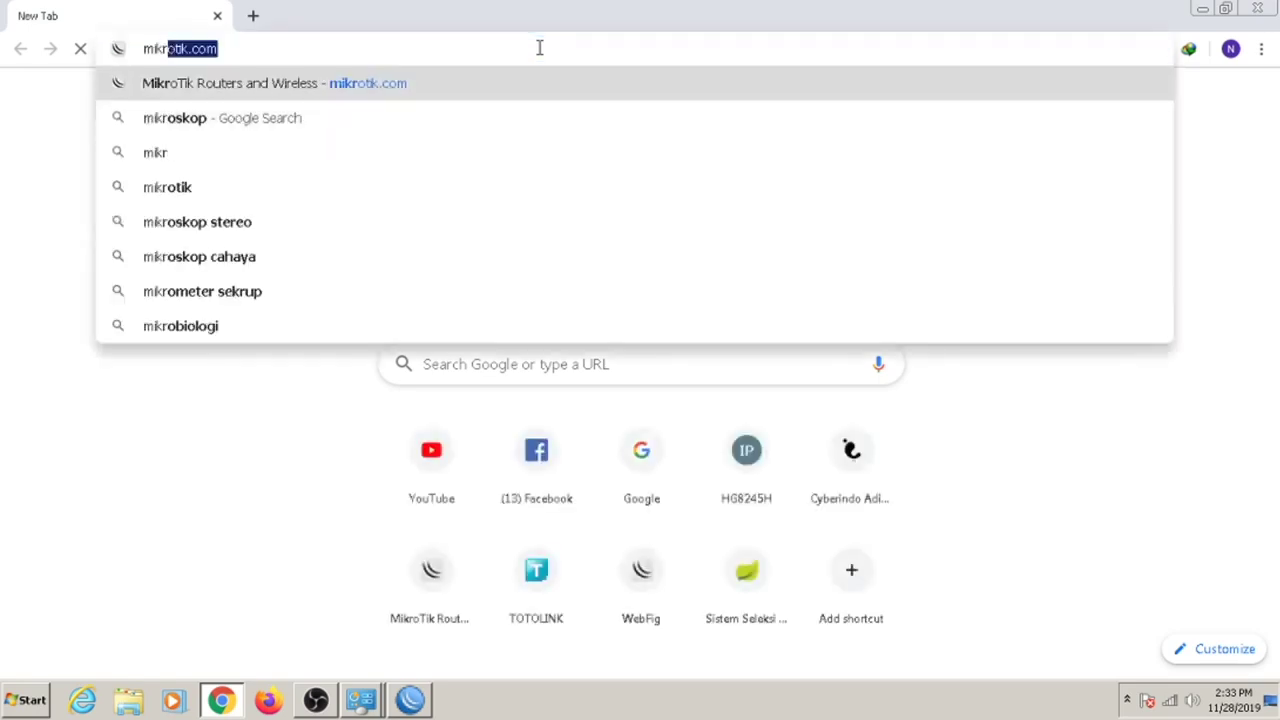
key(Right)
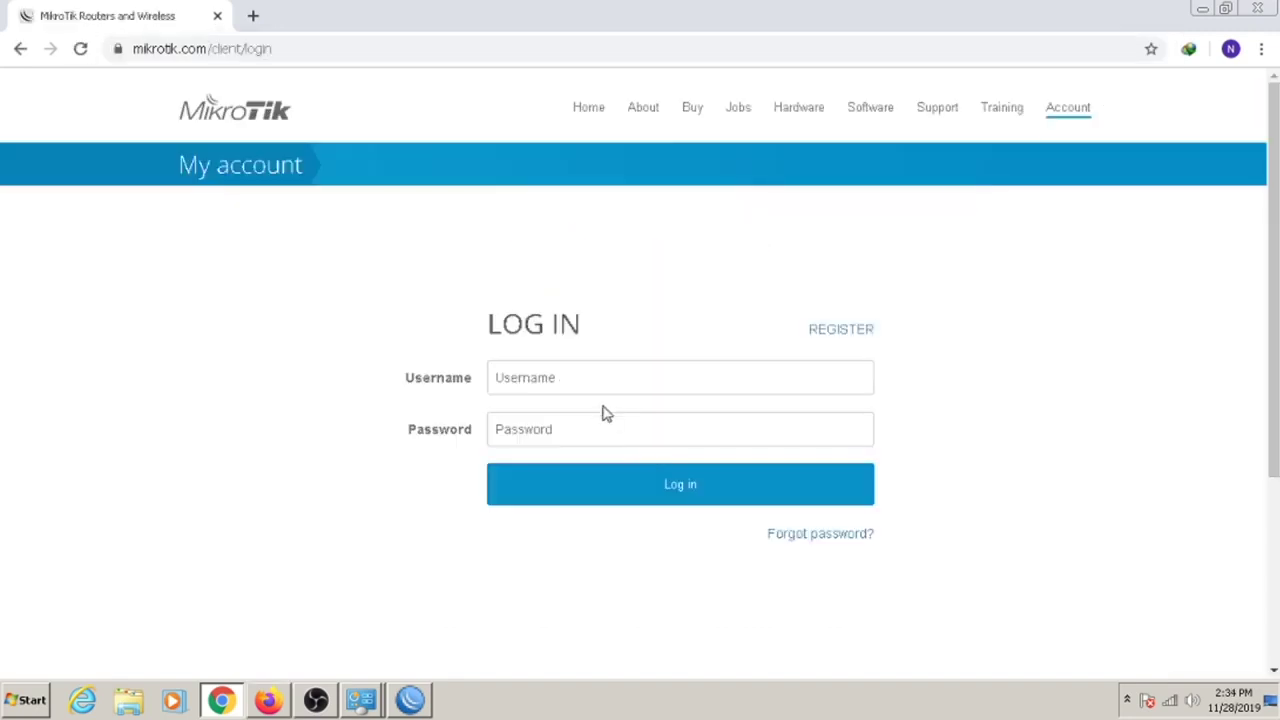
Sign in to MikroTik Account with the account e-mail and password.
click(597, 390)
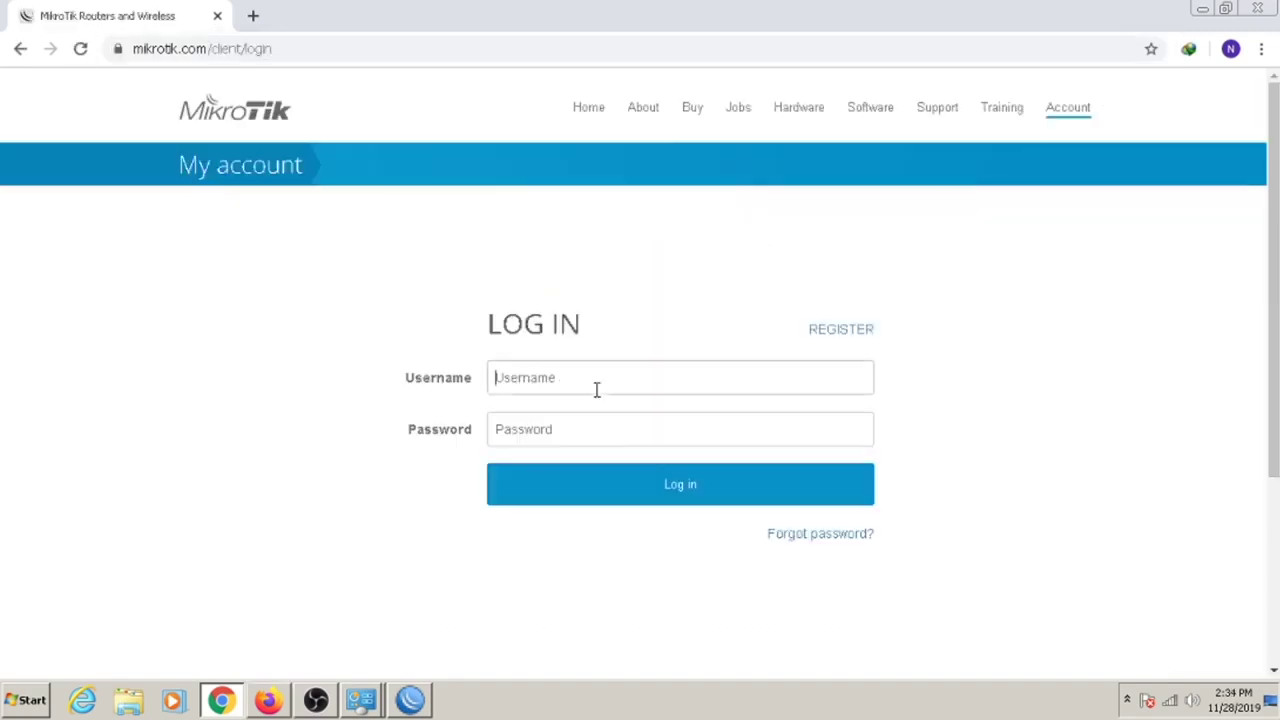
key(Tab)
text(••)
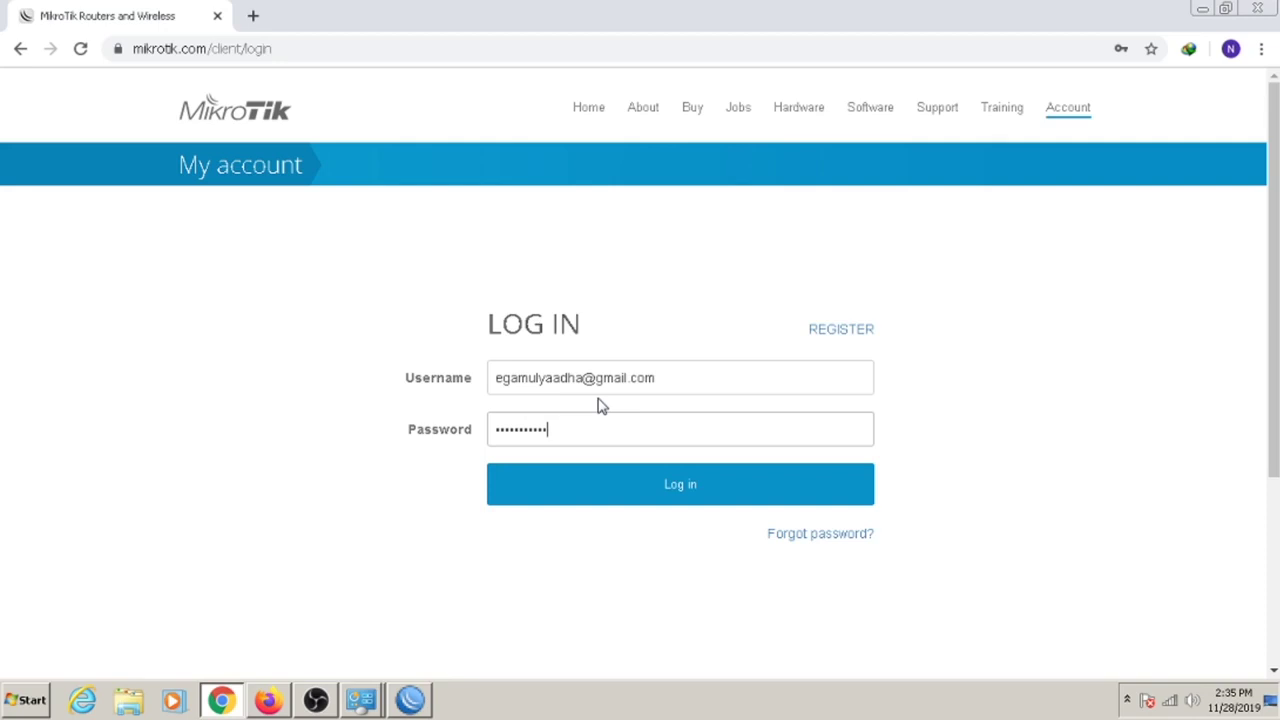
key(Return)
click(425, 705)
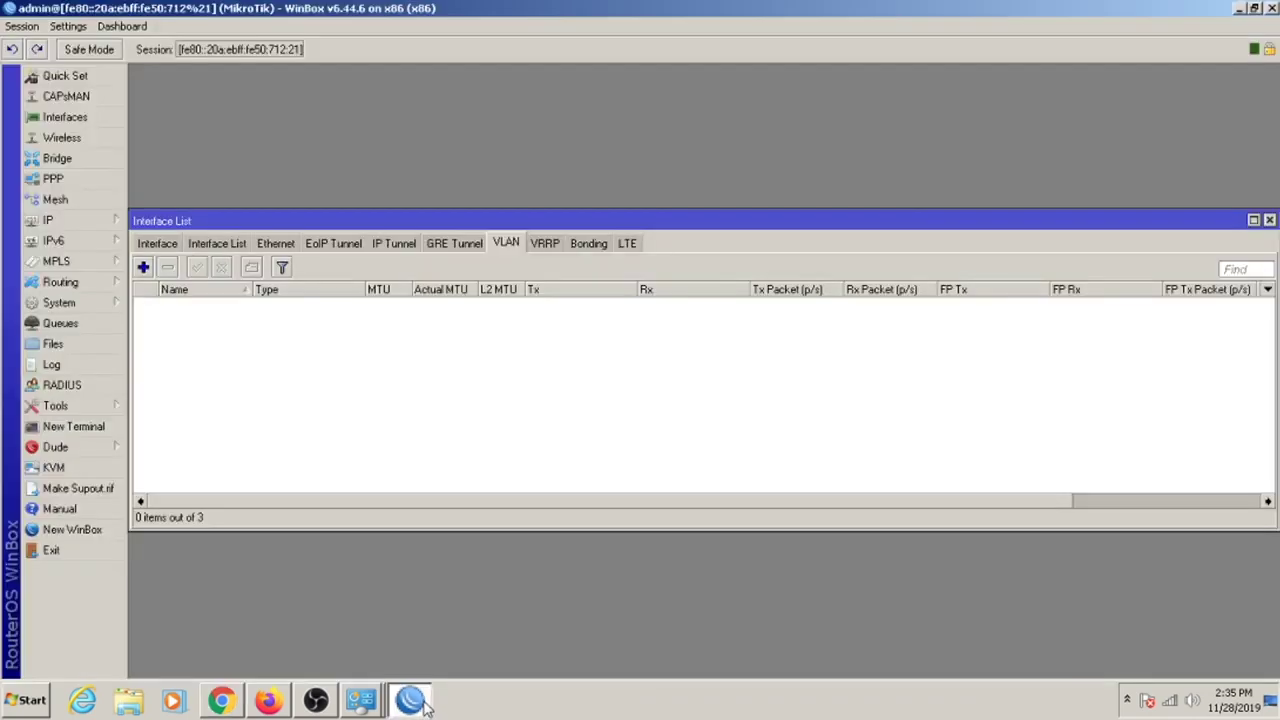
click(425, 707)
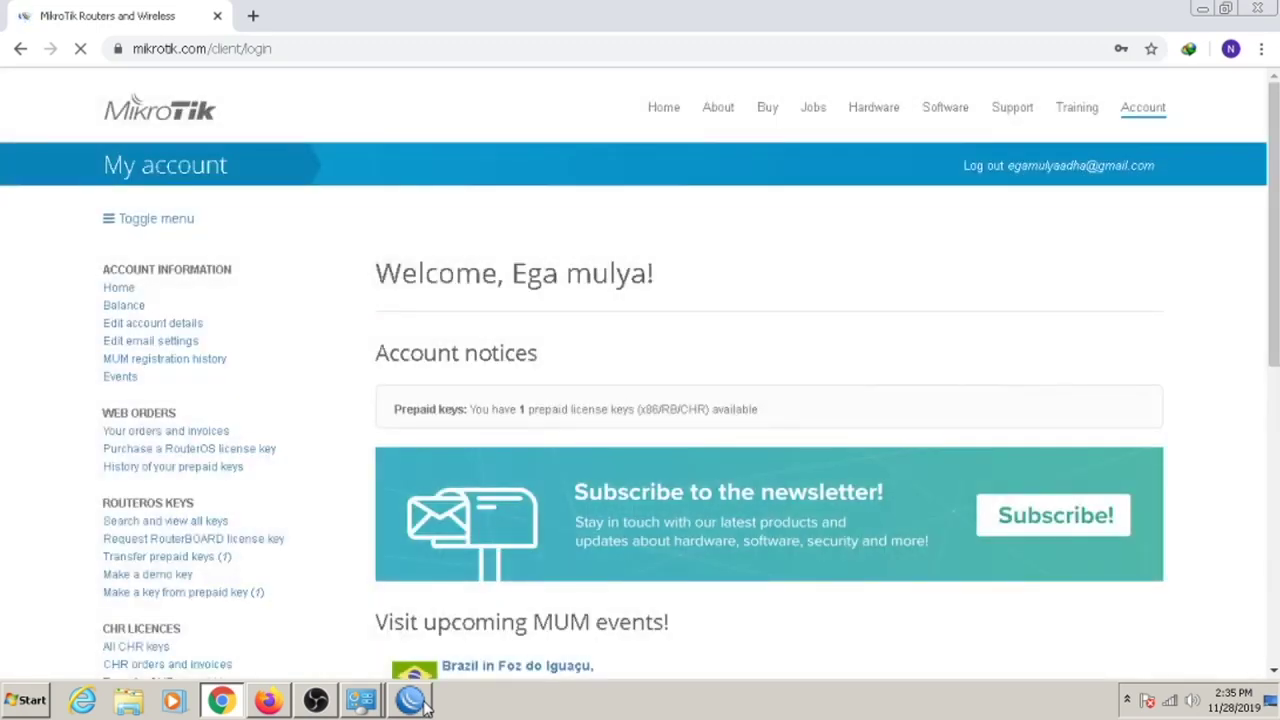
Open 'Make a key from prepaid key', choose License L4/P1, and focus the Software ID field.
drag(1272, 212, 1276, 321)
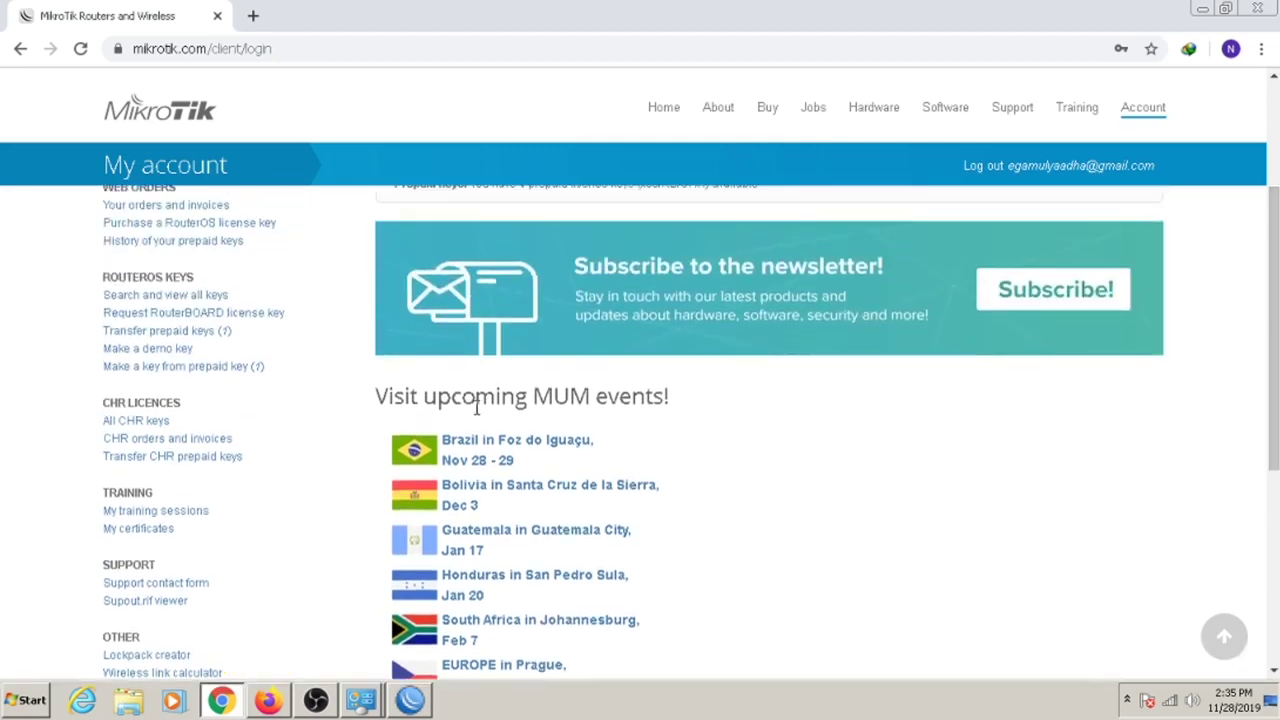
drag(1273, 348, 1273, 333)
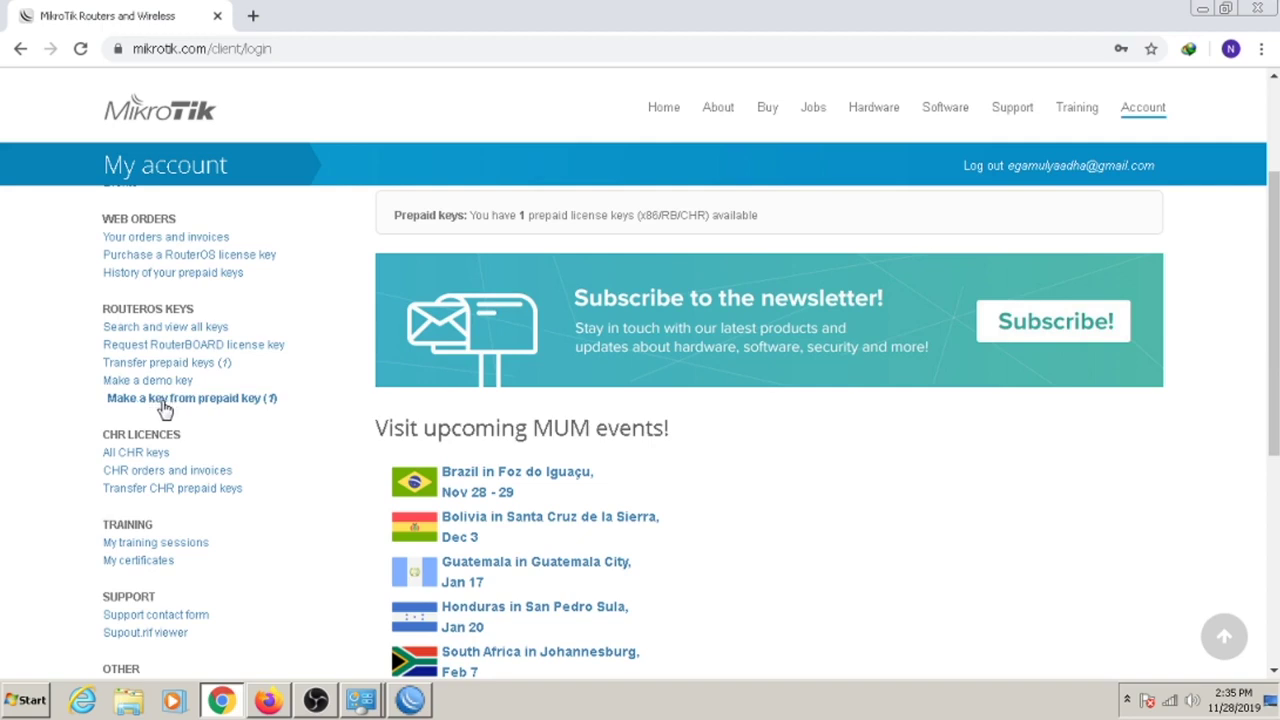
click(218, 402)
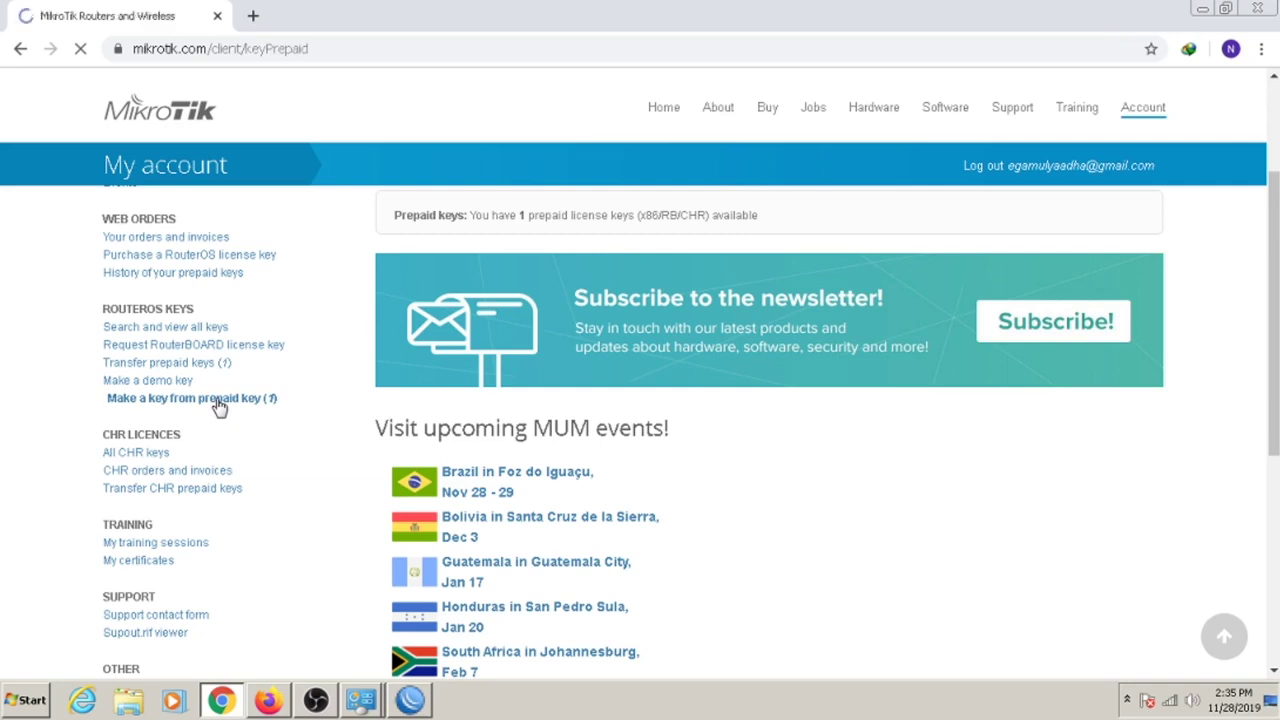
click(519, 393)
click(519, 395)
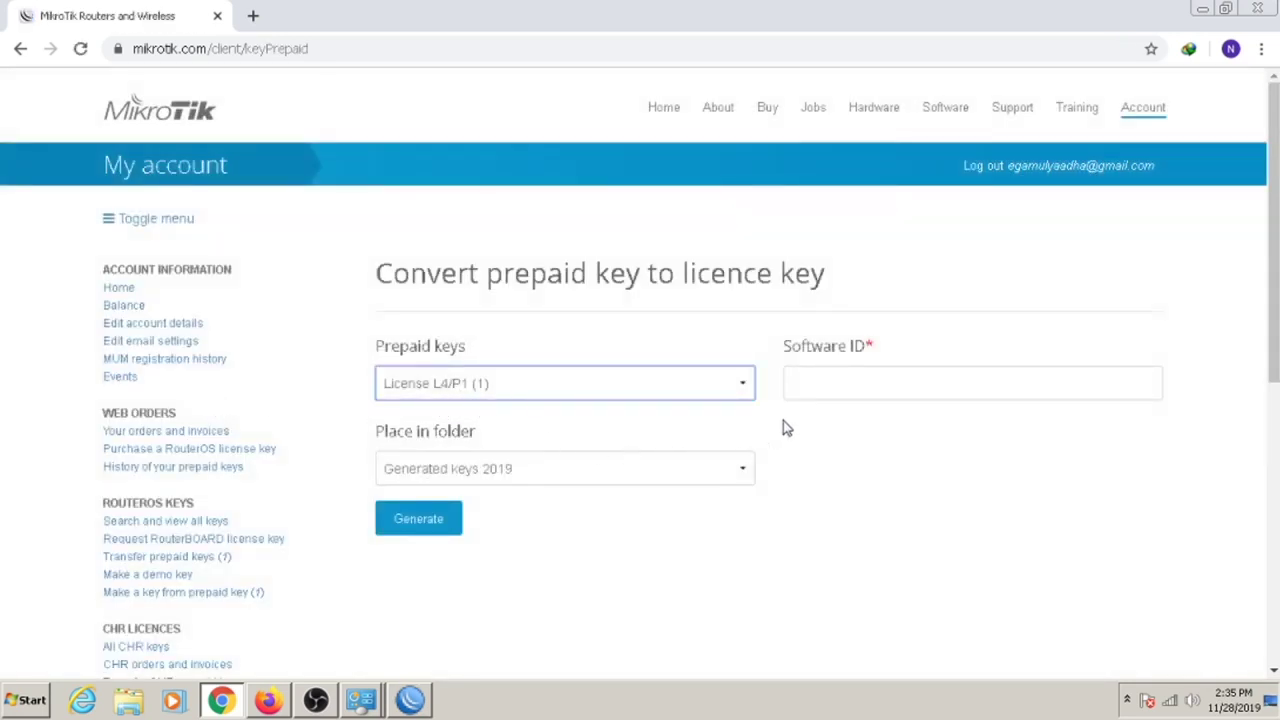
click(832, 387)
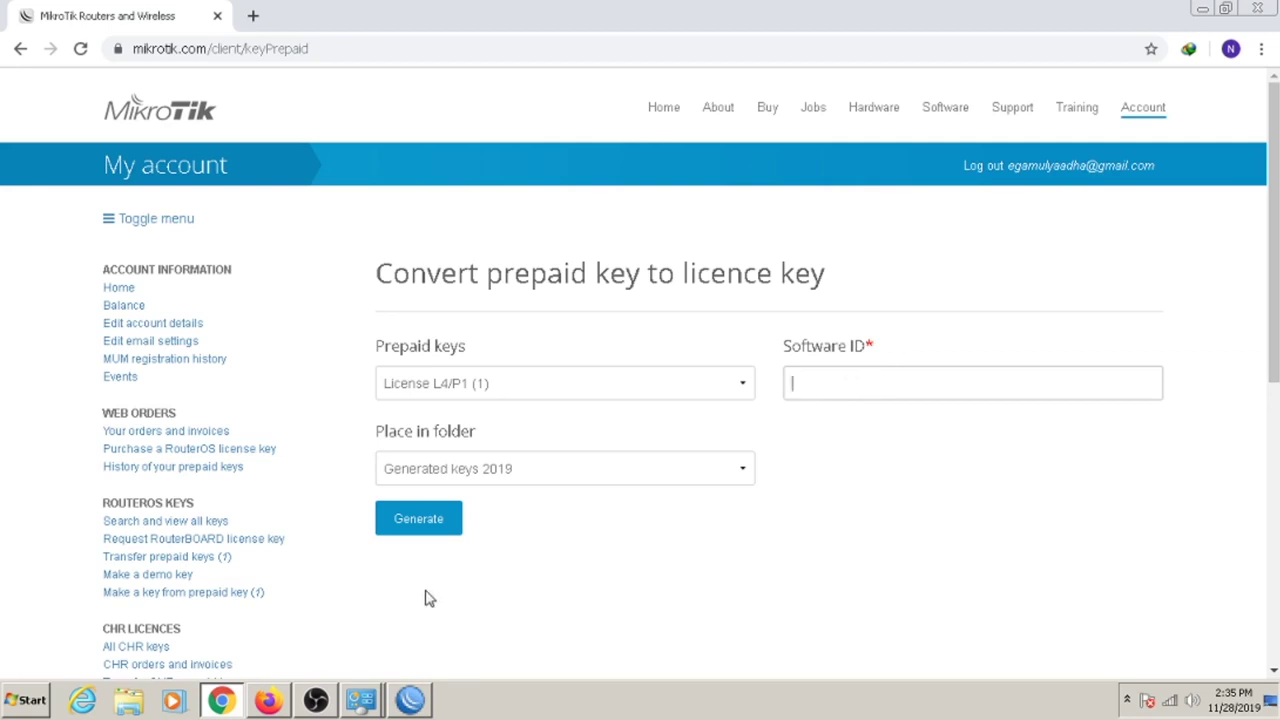
click(410, 700)
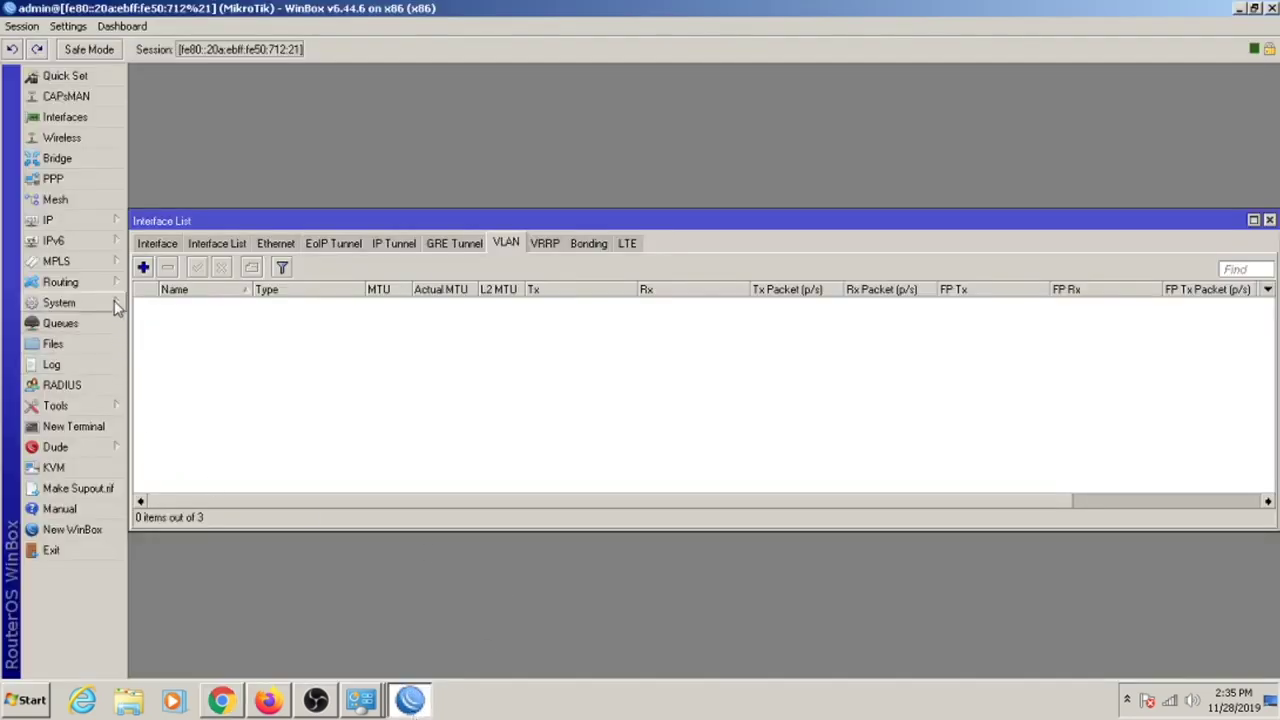
click(114, 301)
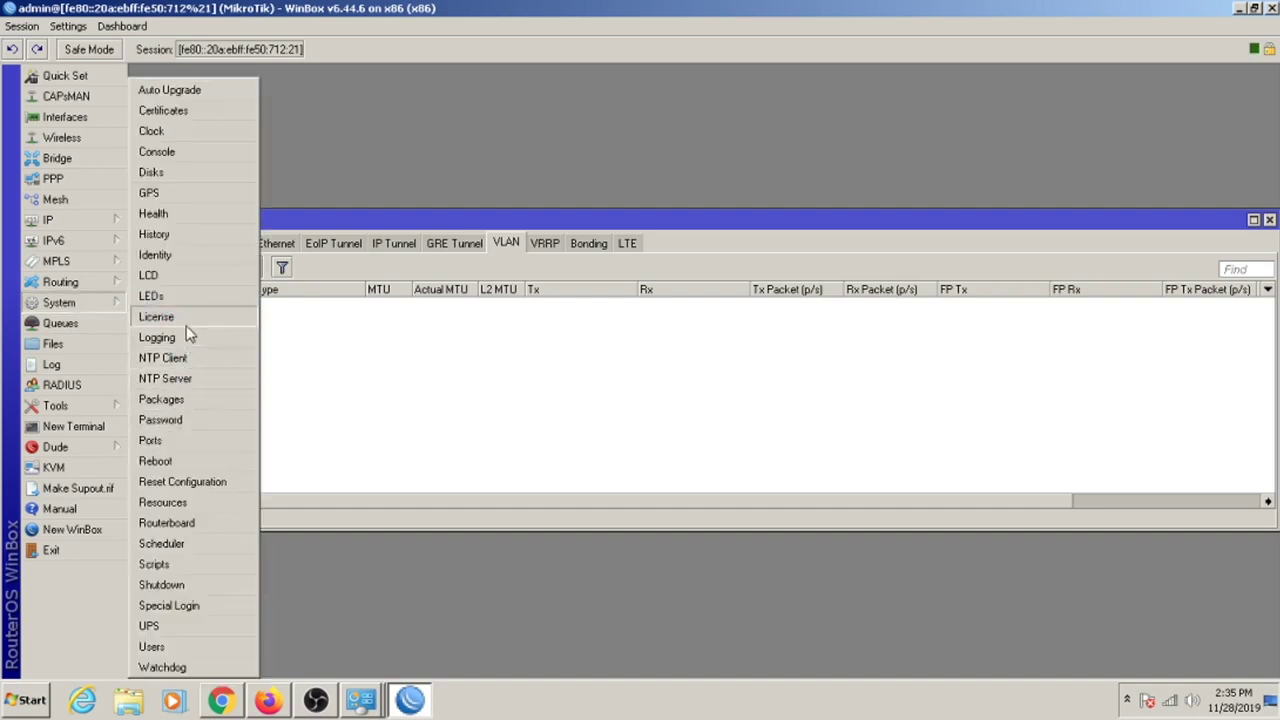
click(187, 318)
drag(692, 312, 612, 312)
right_click(645, 315)
click(658, 322)
Paste the software ID into the web form and generate the licence key.
key(alt+Tab)
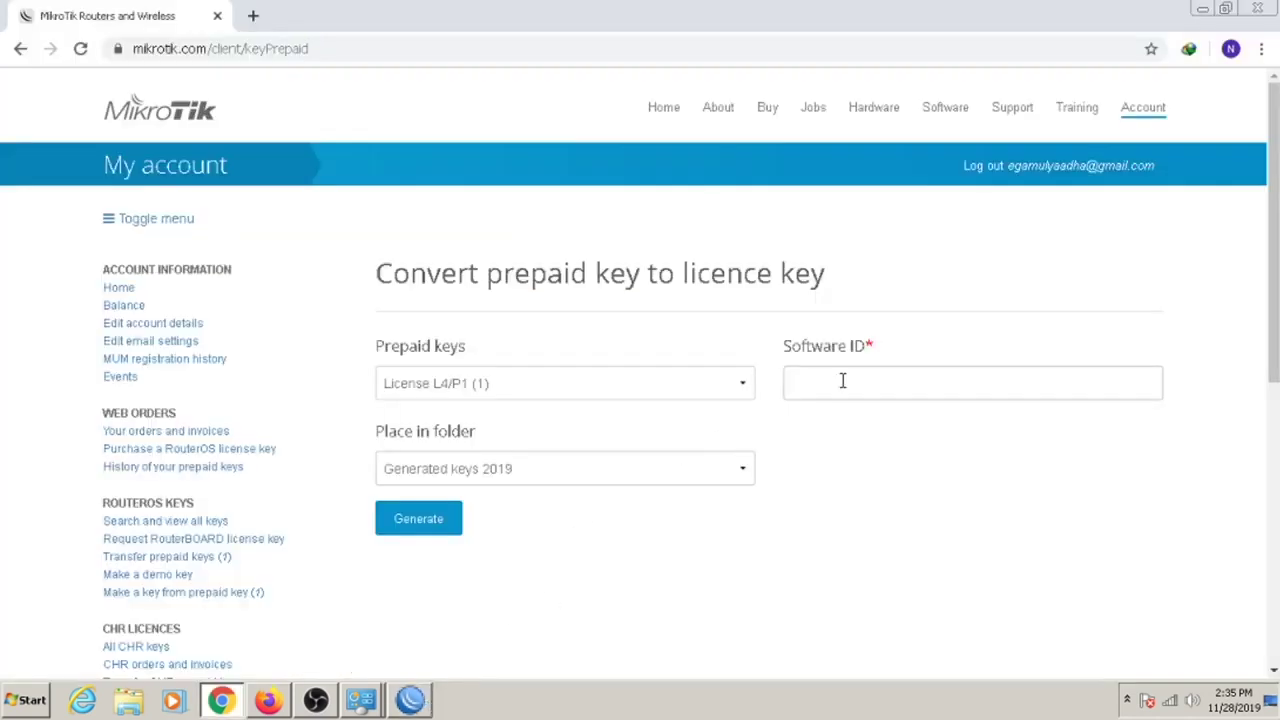
right_click(840, 383)
click(895, 485)
click(447, 525)
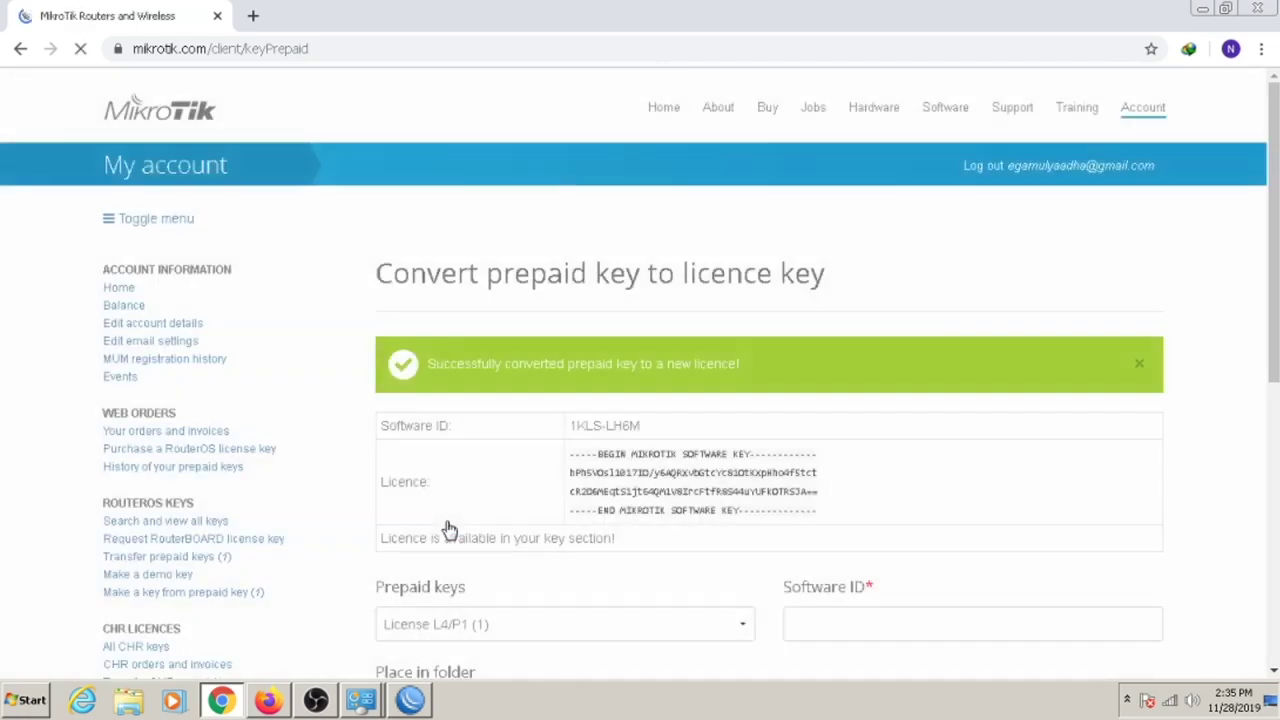
Copy the whole generated licence key block and return to WinBox.
scroll(880, 287, down, 2)
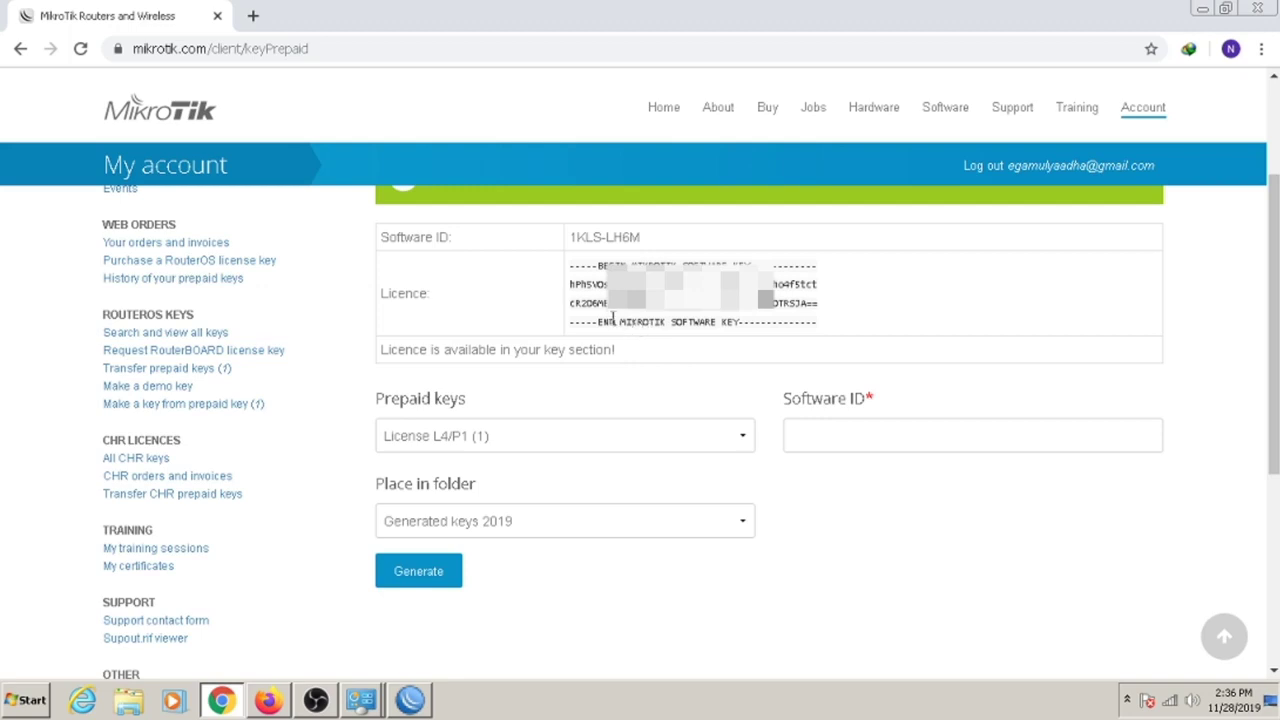
drag(571, 265, 838, 338)
right_click(720, 312)
click(757, 312)
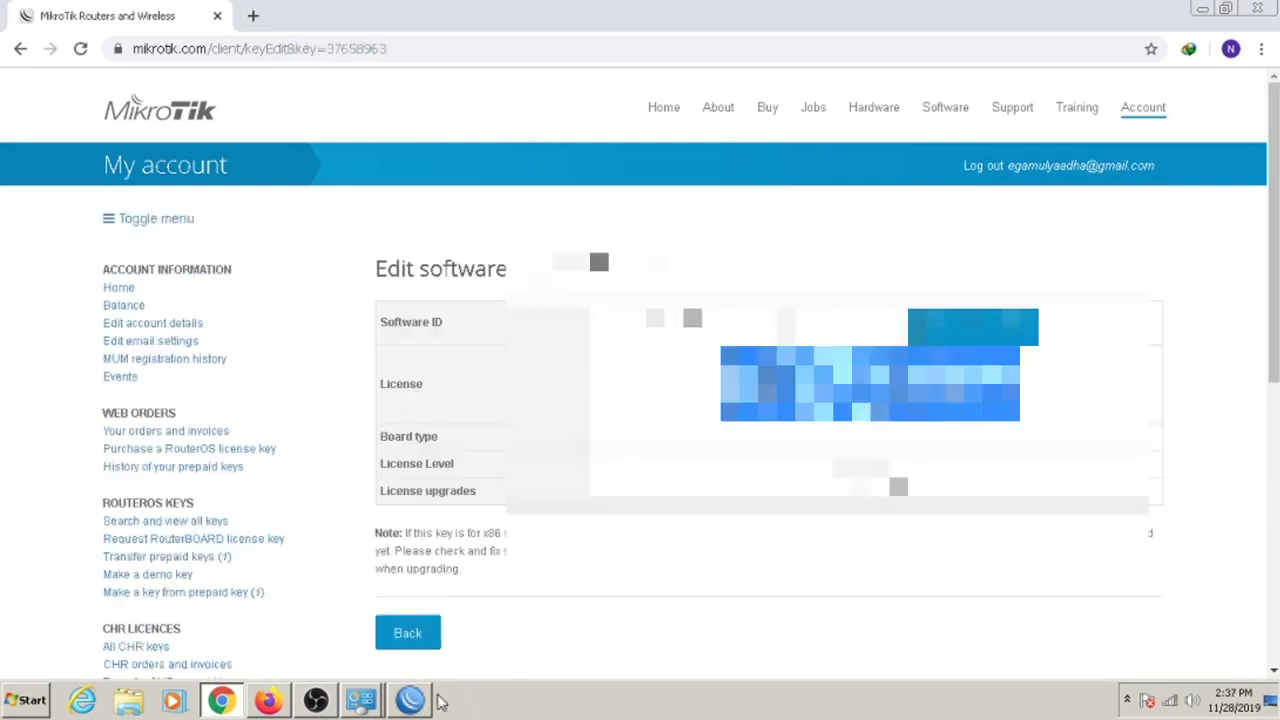
click(410, 700)
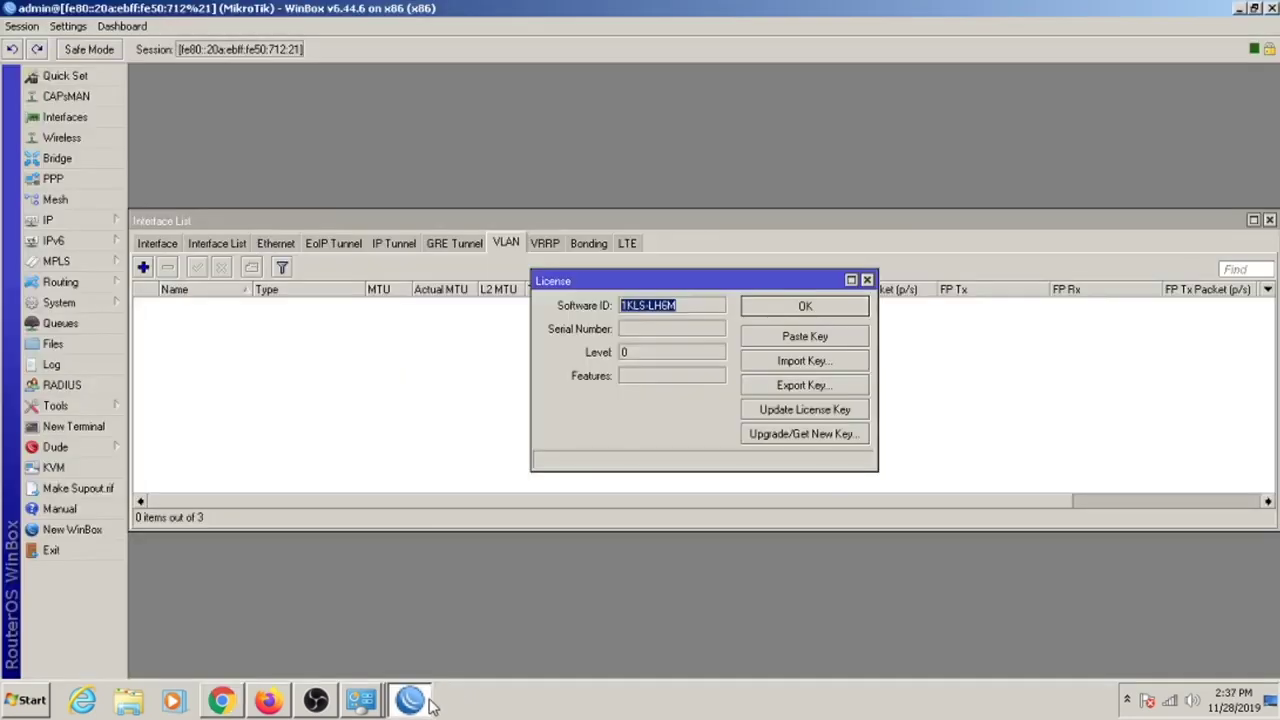
Paste the licence key into the router, accept the reboot, and reconnect to it.
click(818, 338)
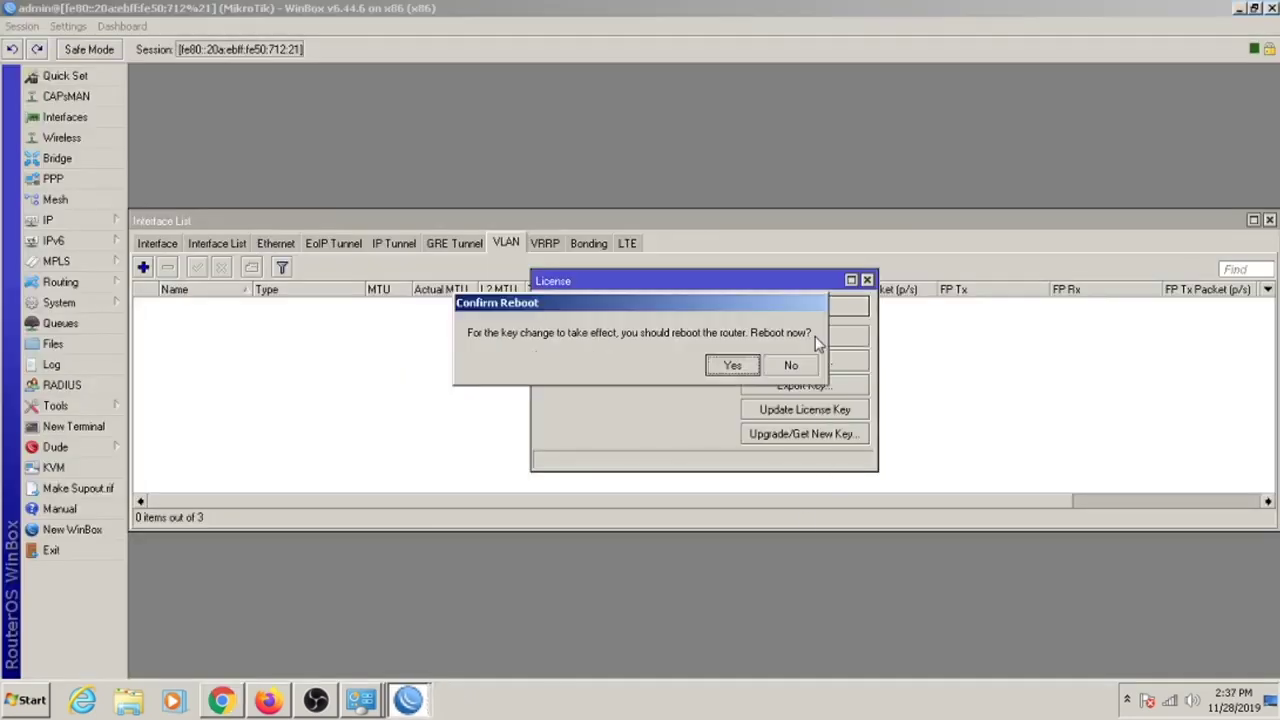
click(732, 366)
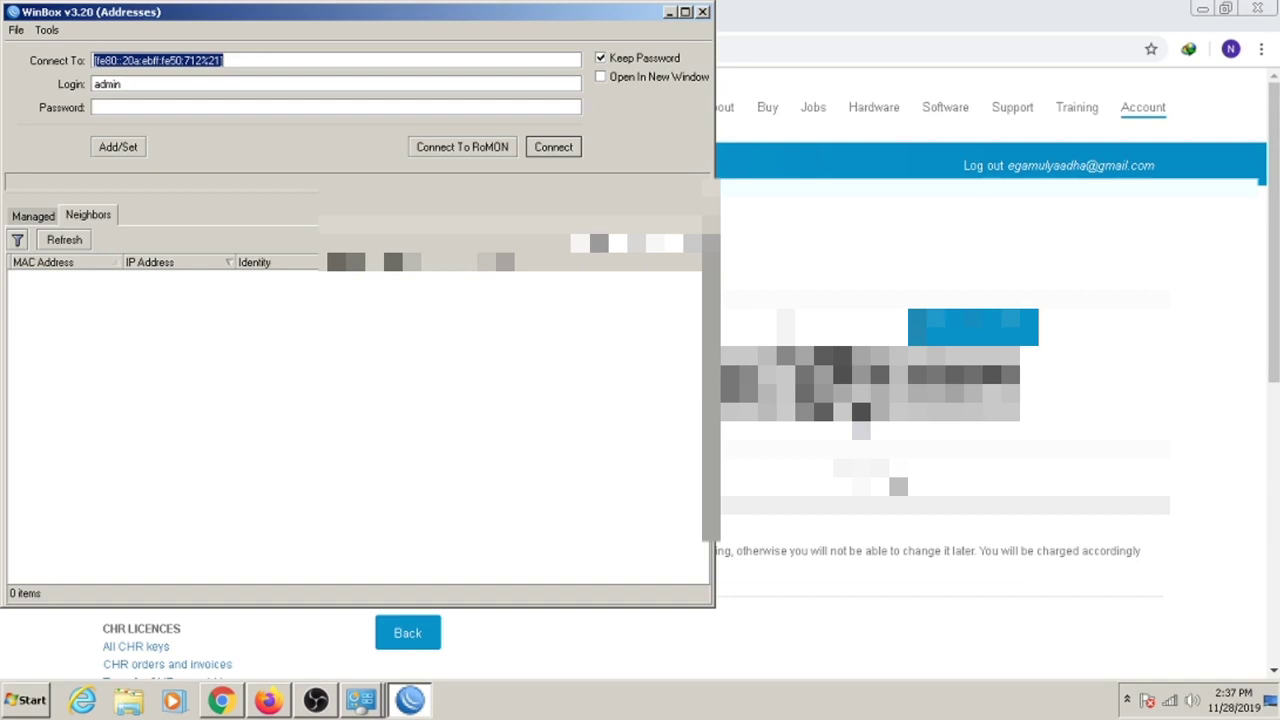
click(186, 108)
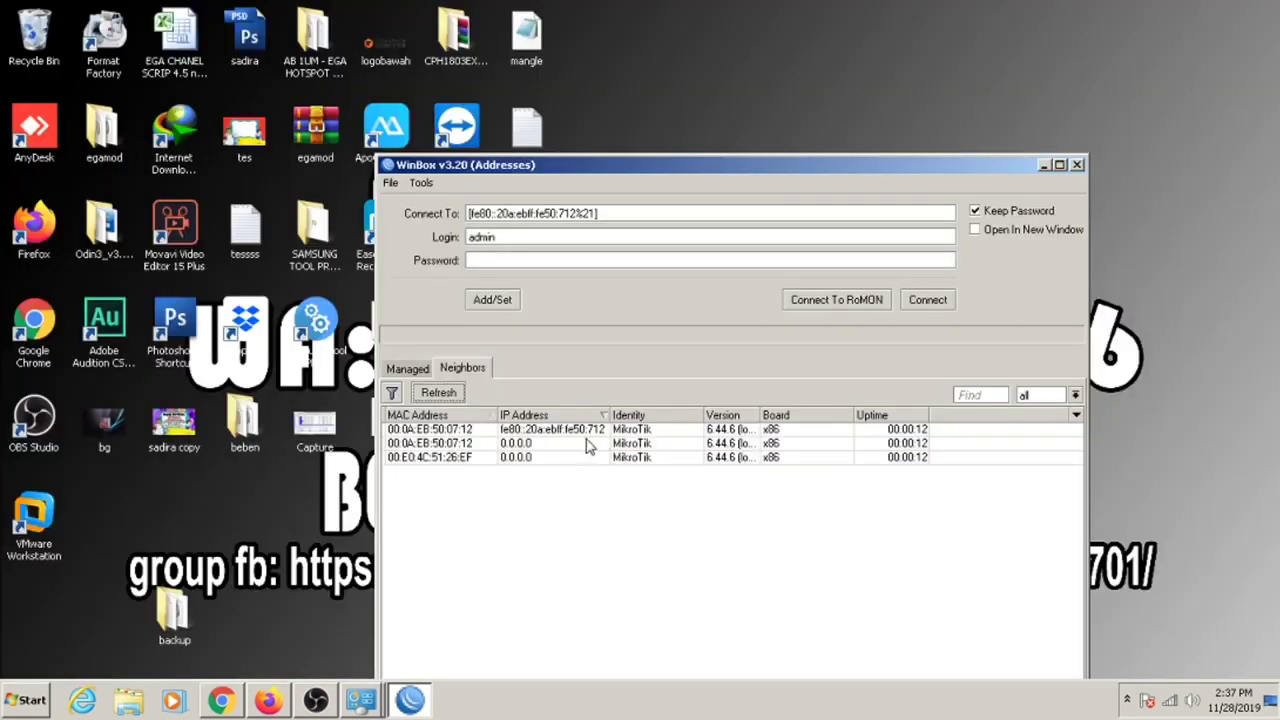
click(505, 437)
click(928, 300)
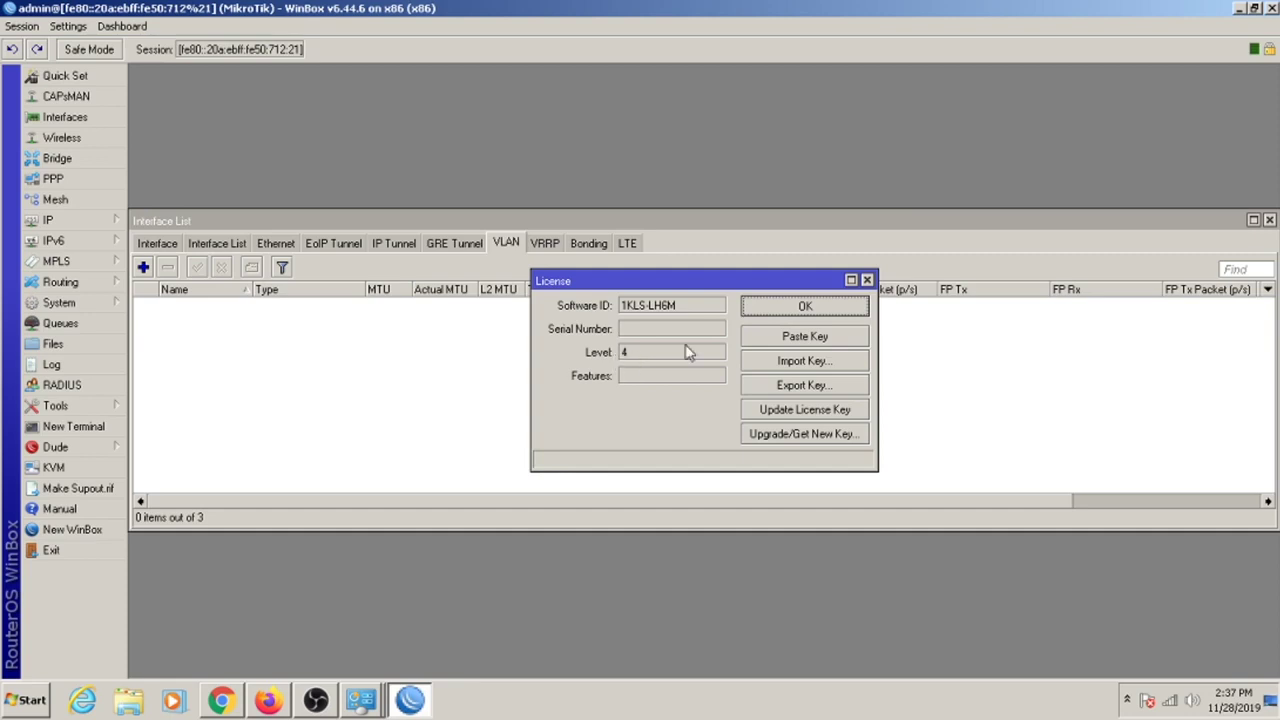
Confirm level 4, check interfaces ether2, ether3 and wlan1, then minimise WinBox.
click(867, 280)
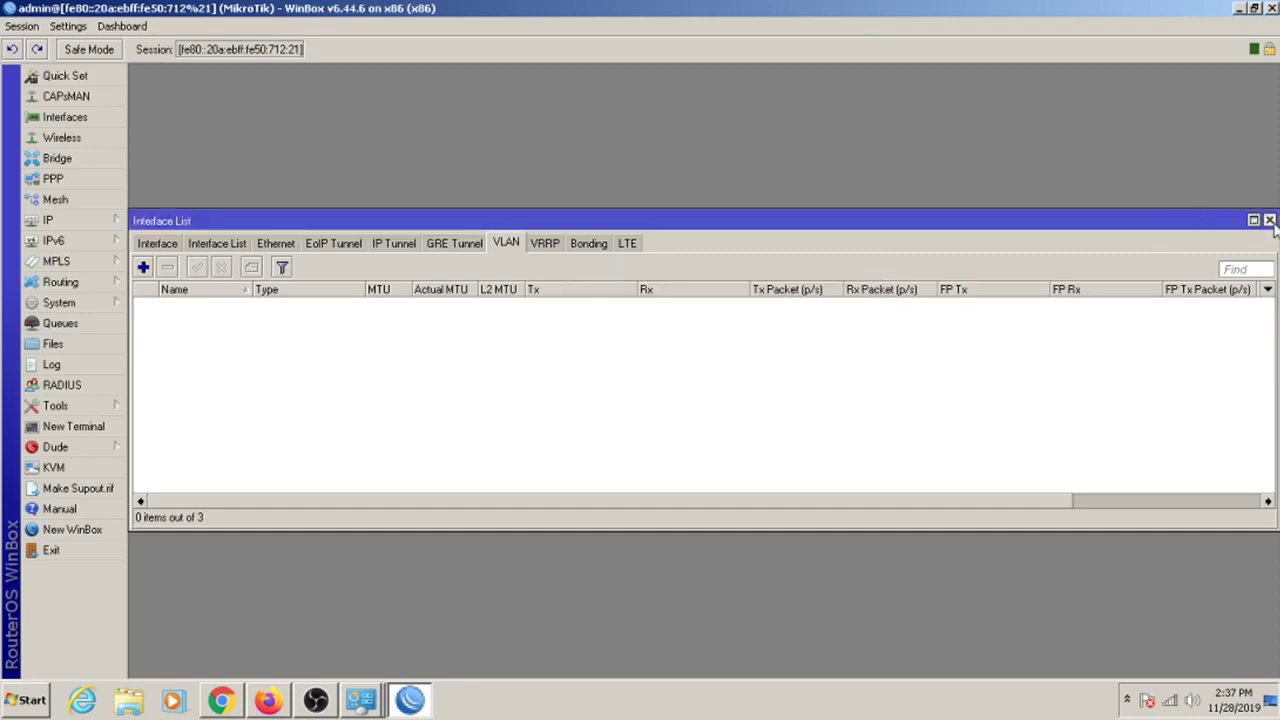
click(1269, 220)
click(115, 121)
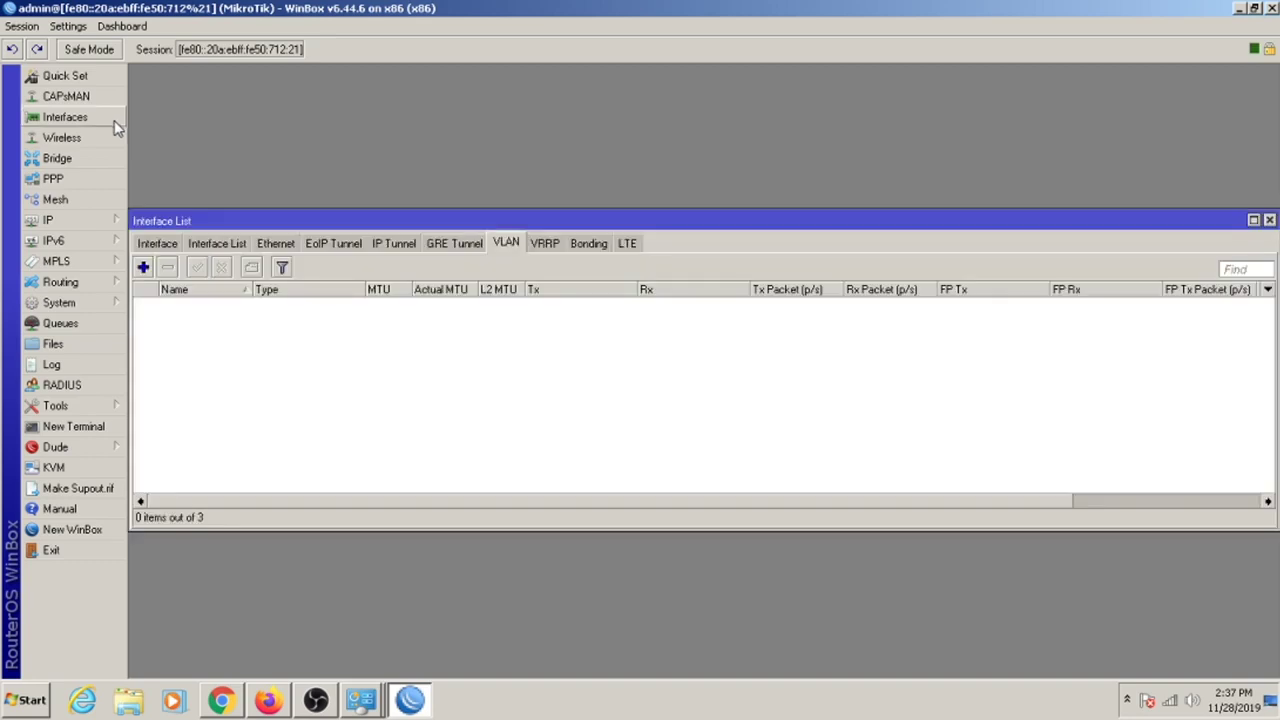
click(178, 248)
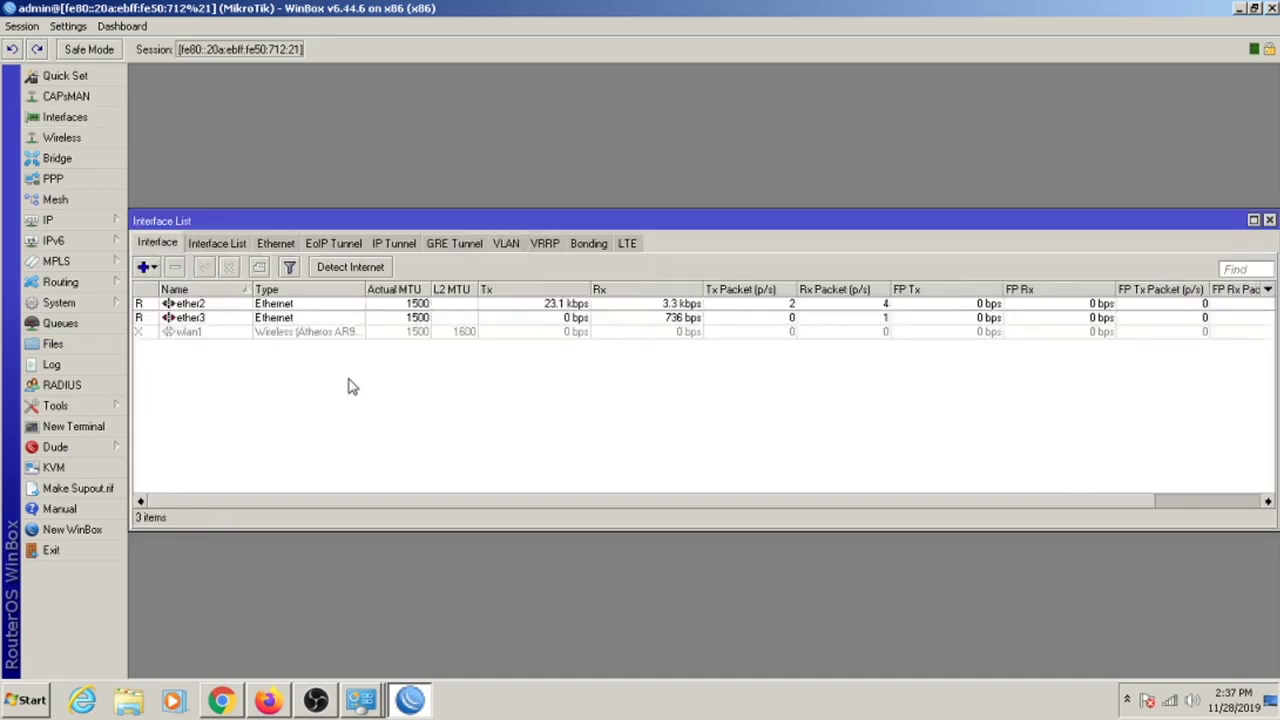
click(1269, 220)
click(1241, 9)
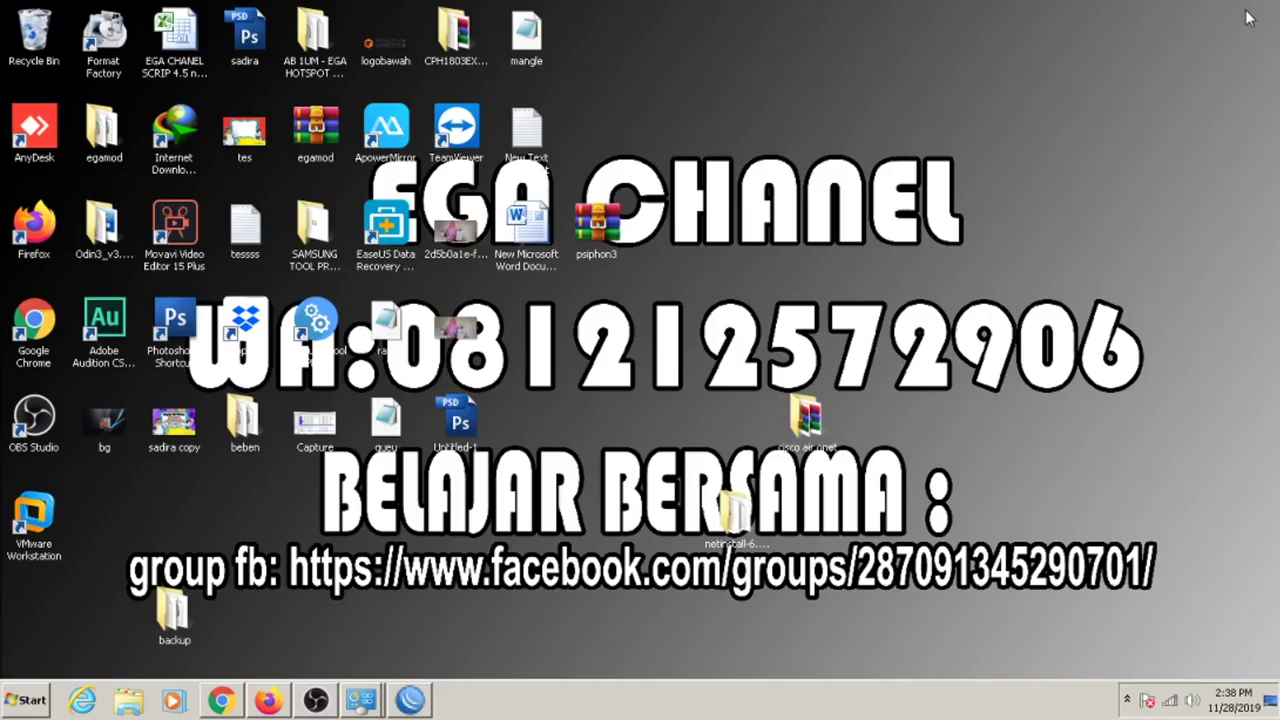
Upload ega_sekarang.backup from the desktop backup folder into the router's Files list.
double_click(192, 617)
drag(402, 476, 853, 248)
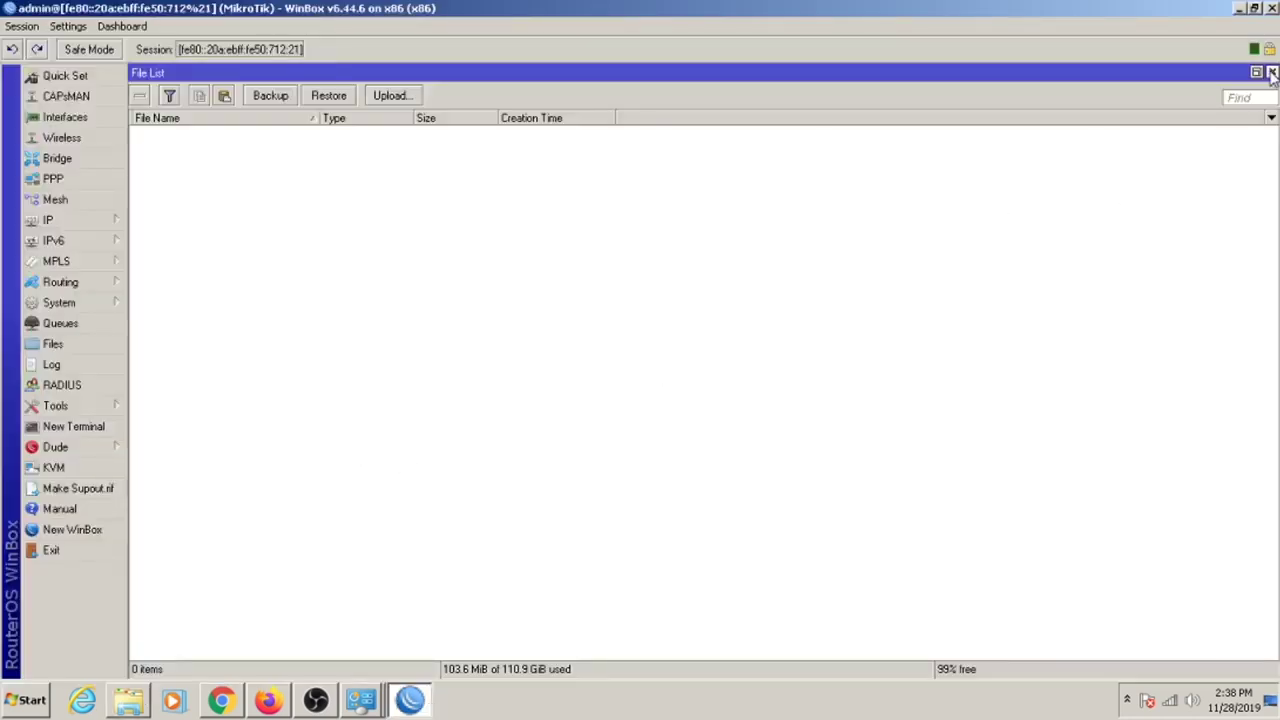
click(1272, 73)
click(1241, 9)
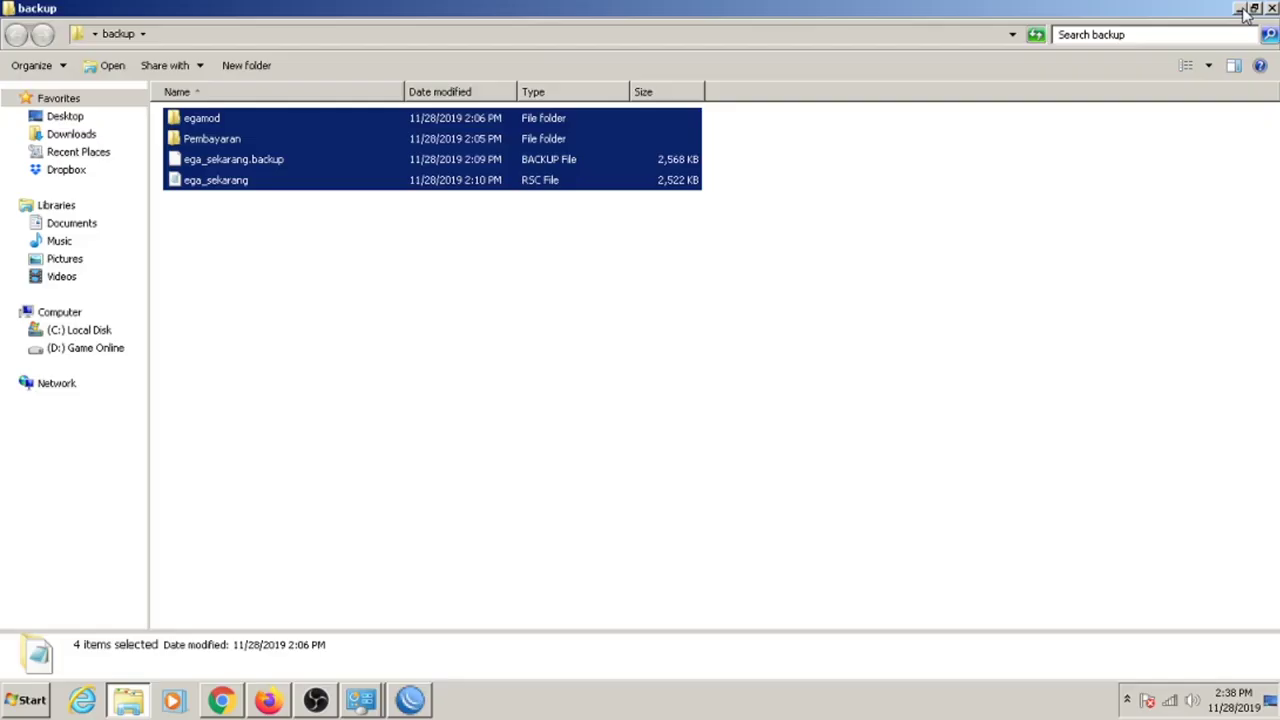
click(394, 332)
click(252, 162)
drag(433, 551, 490, 350)
click(1270, 73)
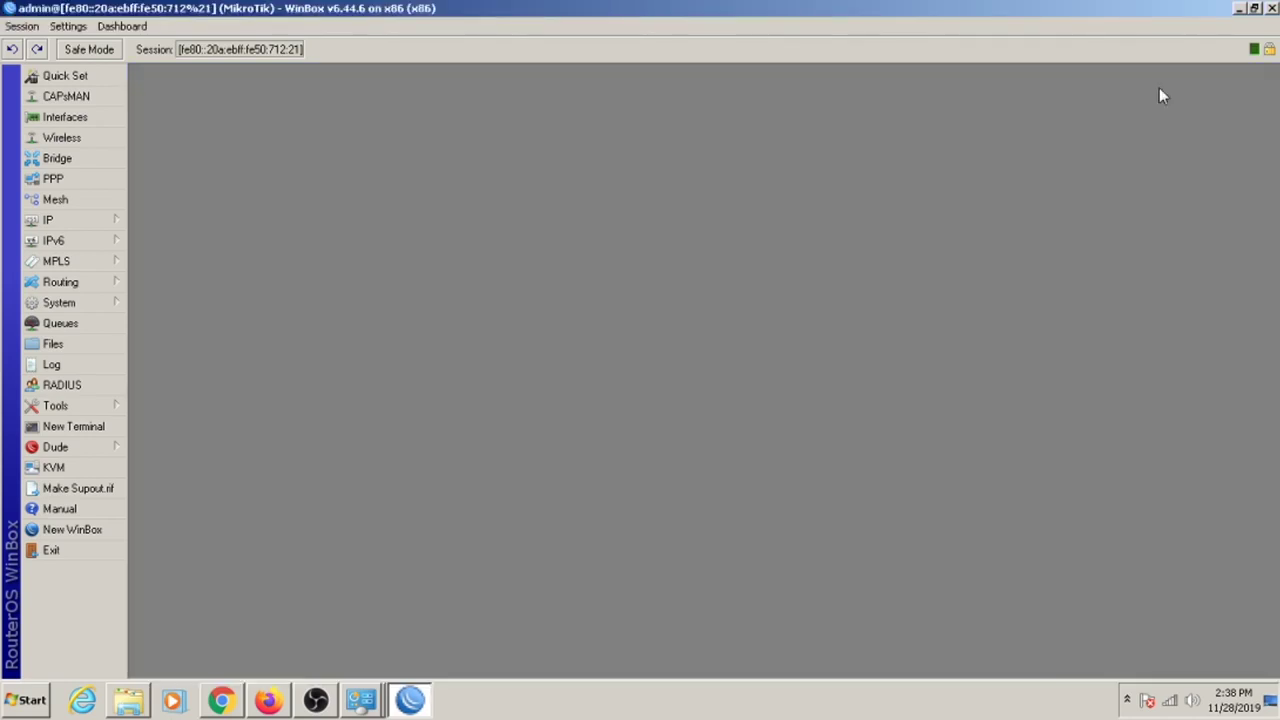
Recheck the licence, reopen Files with the backup selected, and view the interface list.
click(100, 303)
click(186, 320)
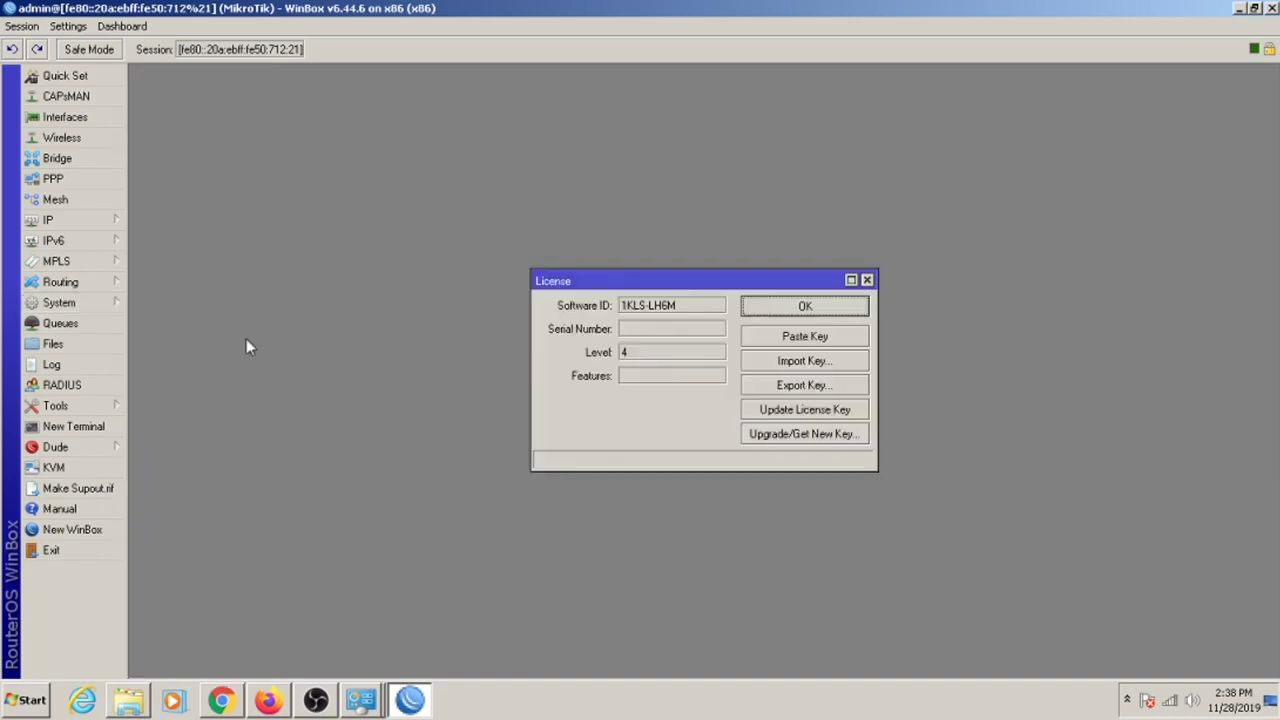
click(867, 280)
click(81, 347)
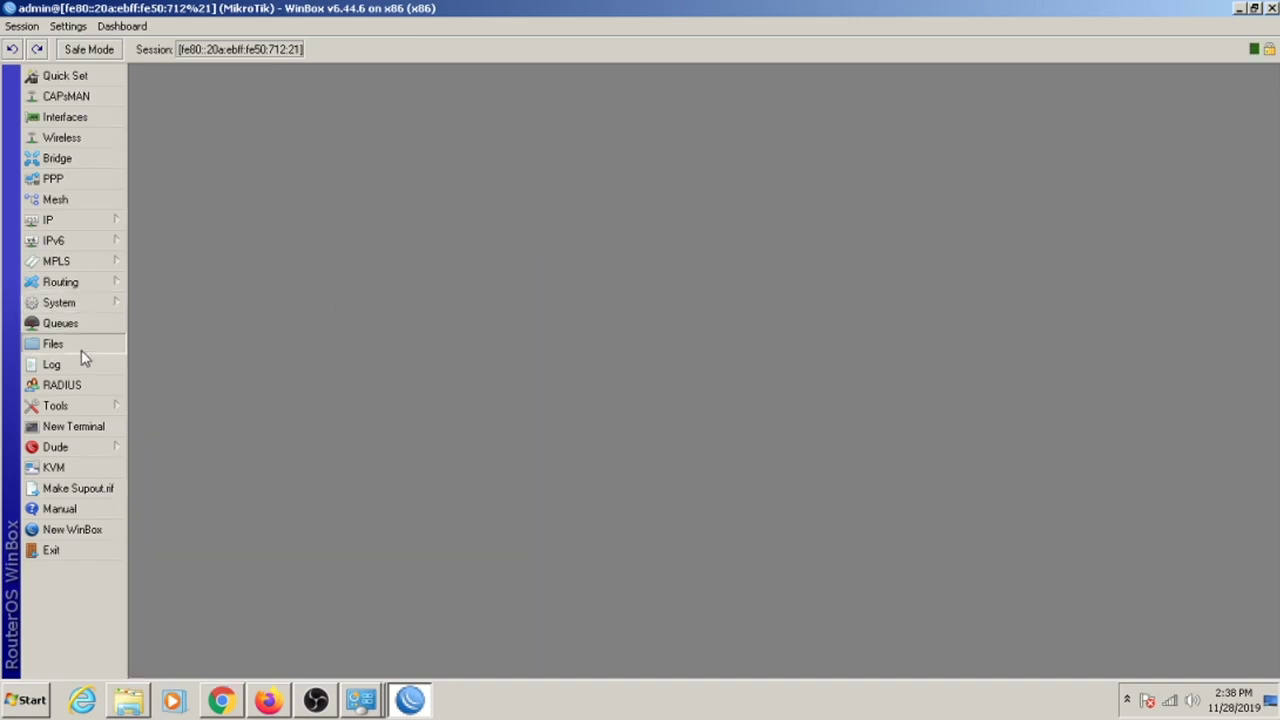
click(282, 139)
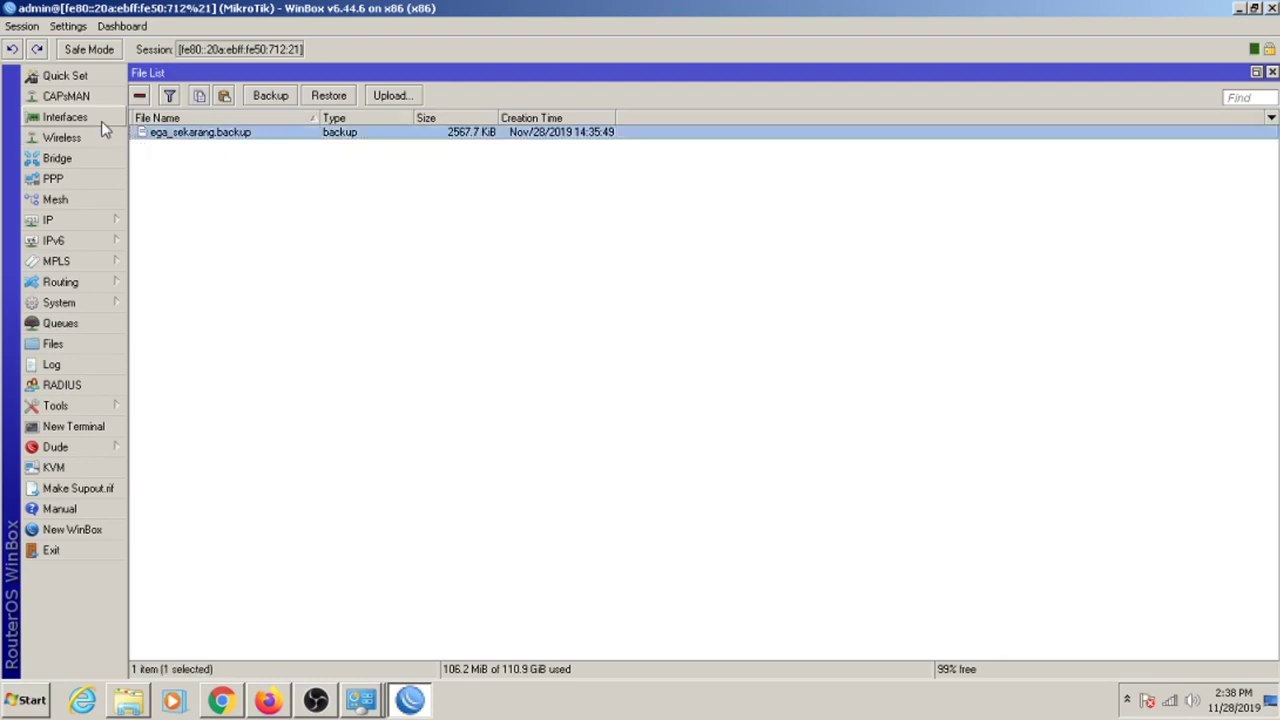
click(101, 120)
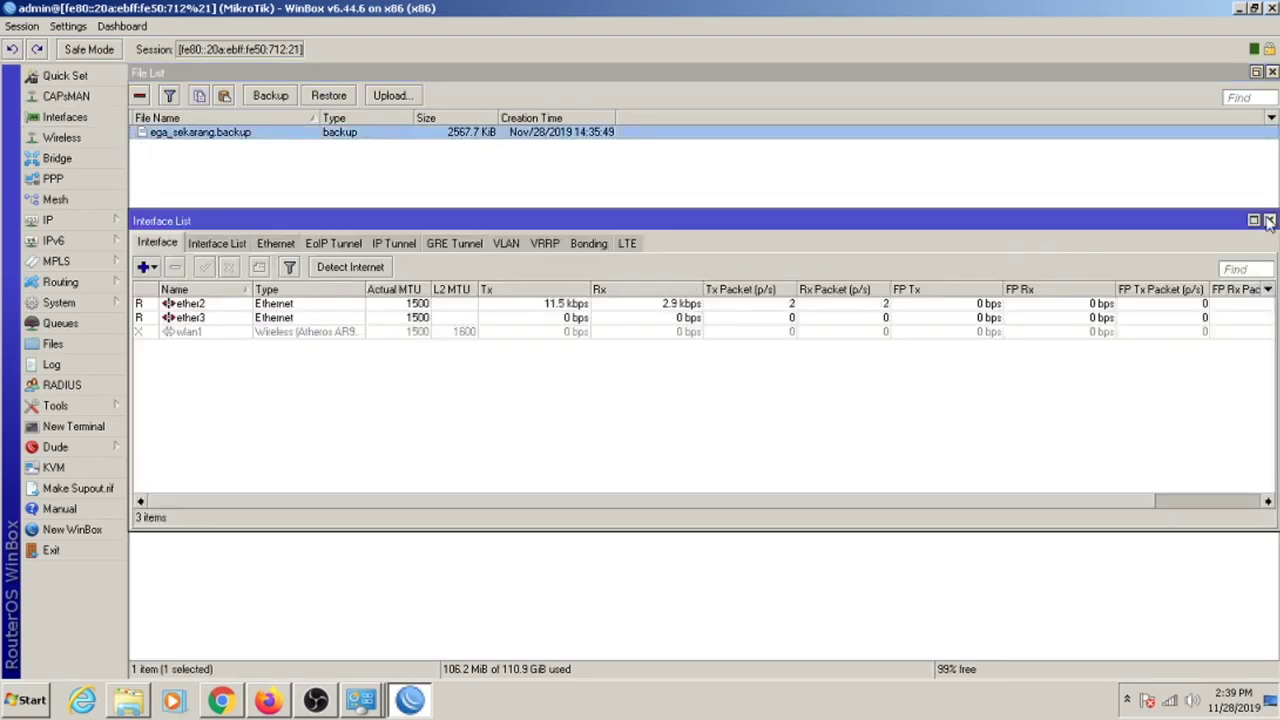
click(1269, 219)
Restore ega_sekarang.backup, confirm the reboot, and pick neighbour 192.168.3.1 at login.
right_click(255, 133)
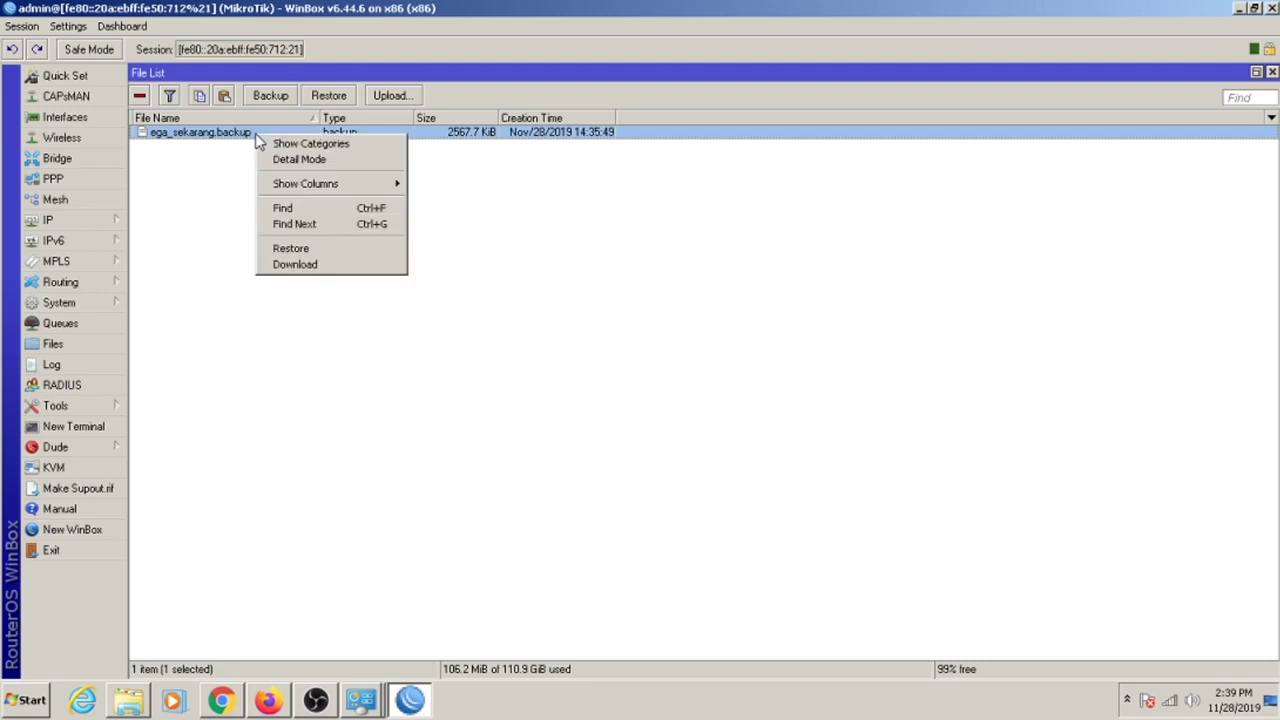
click(323, 254)
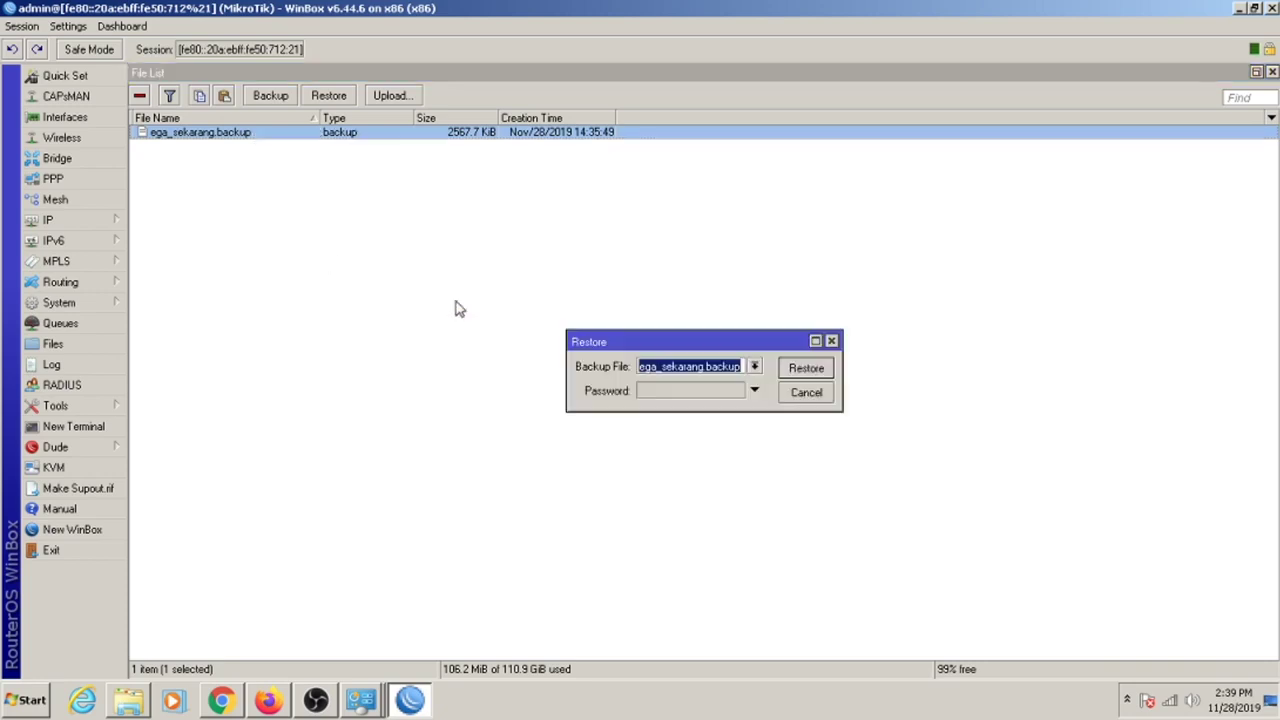
click(806, 368)
click(668, 370)
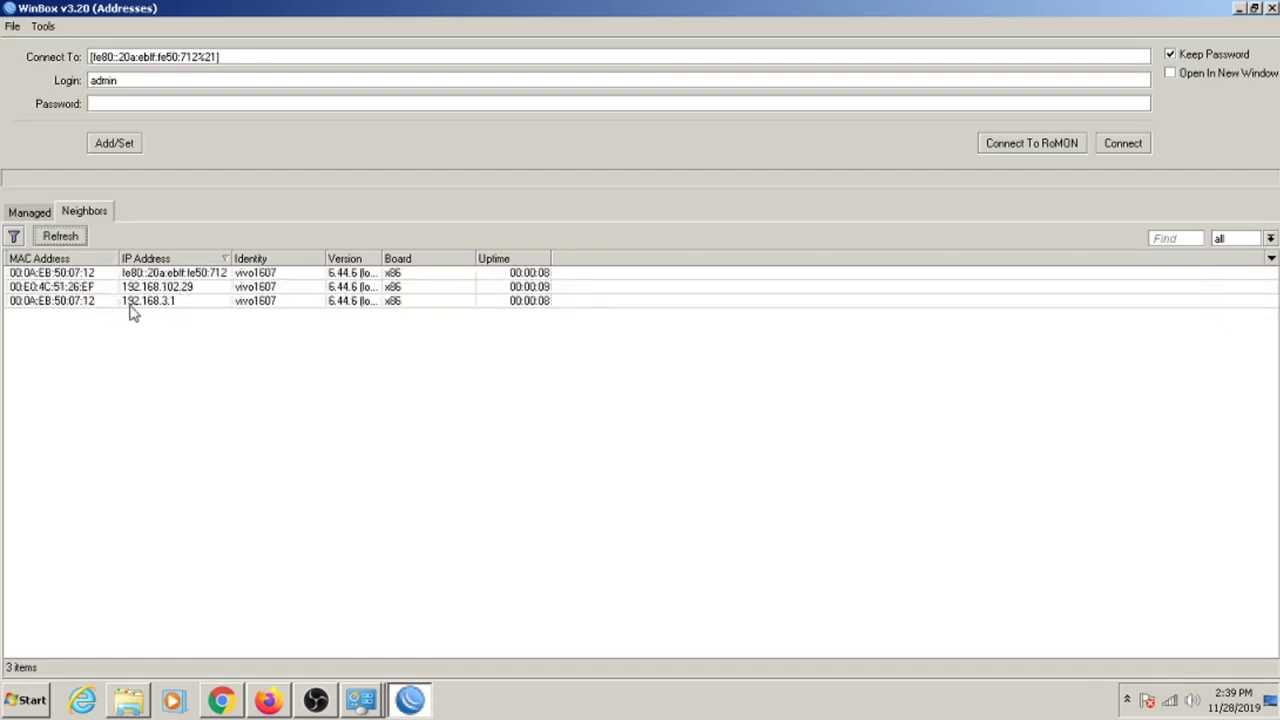
click(148, 303)
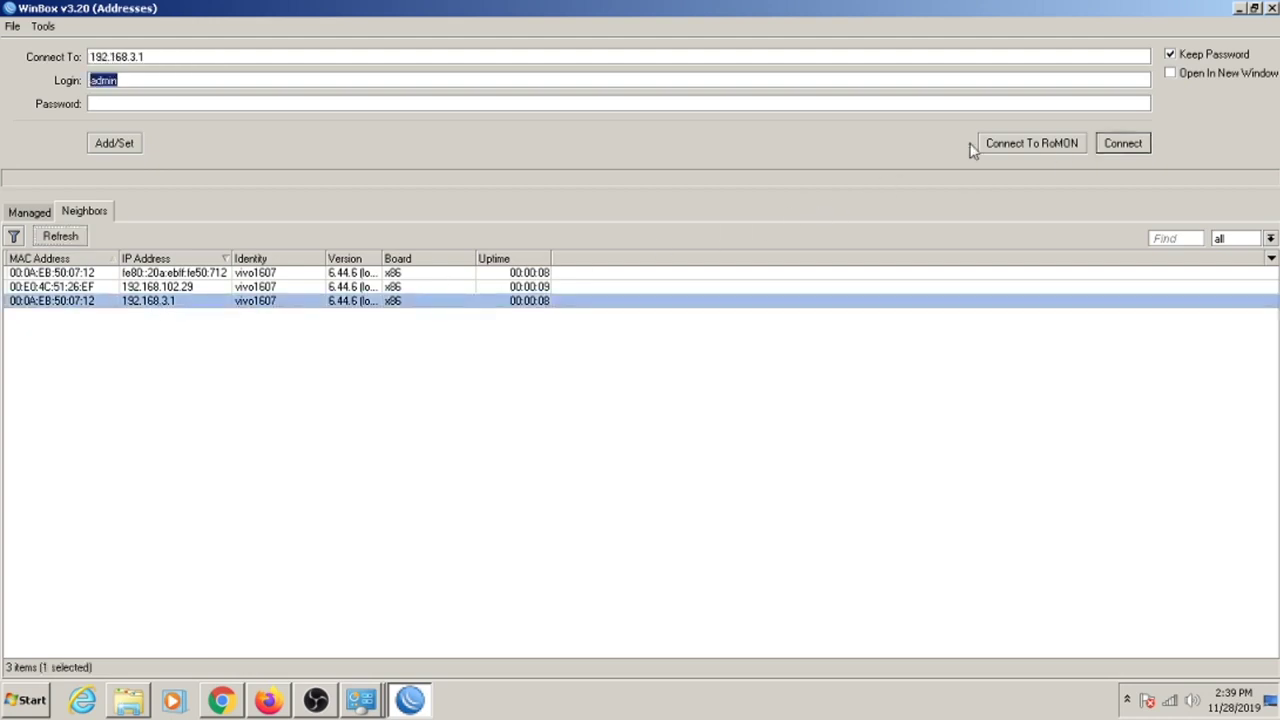
click(485, 104)
text(********)
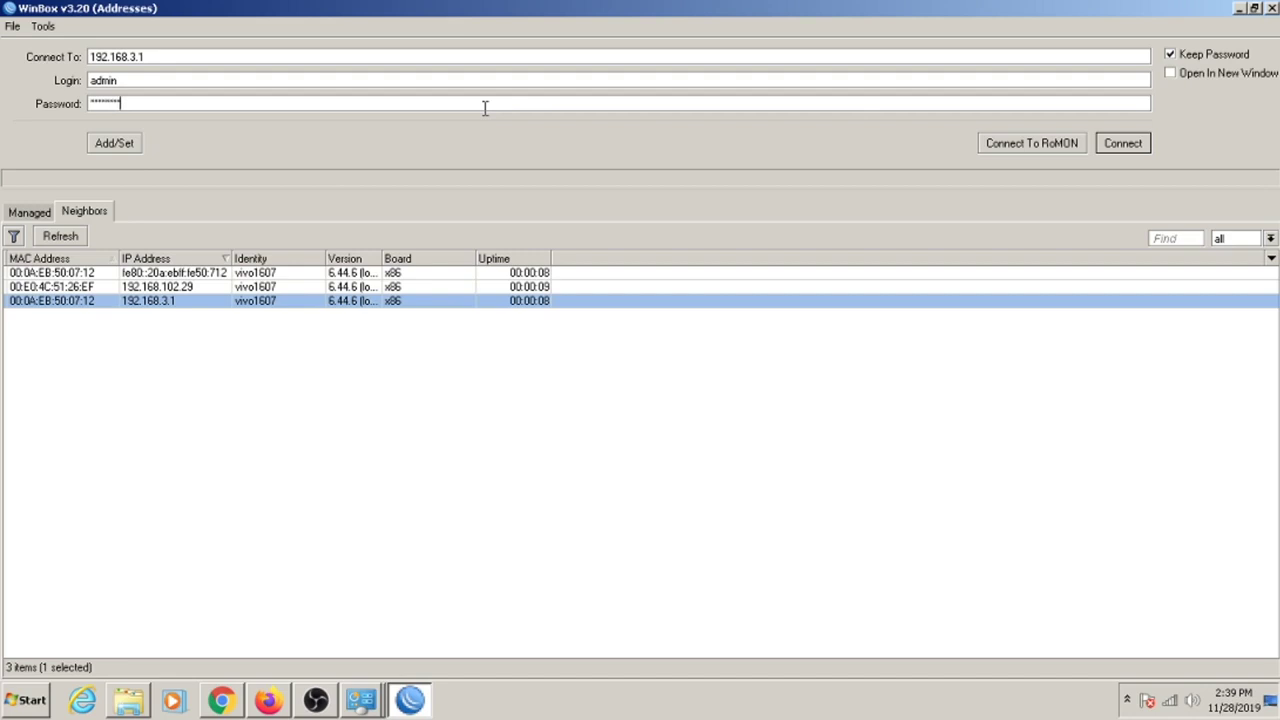
text(*)
key(Return)
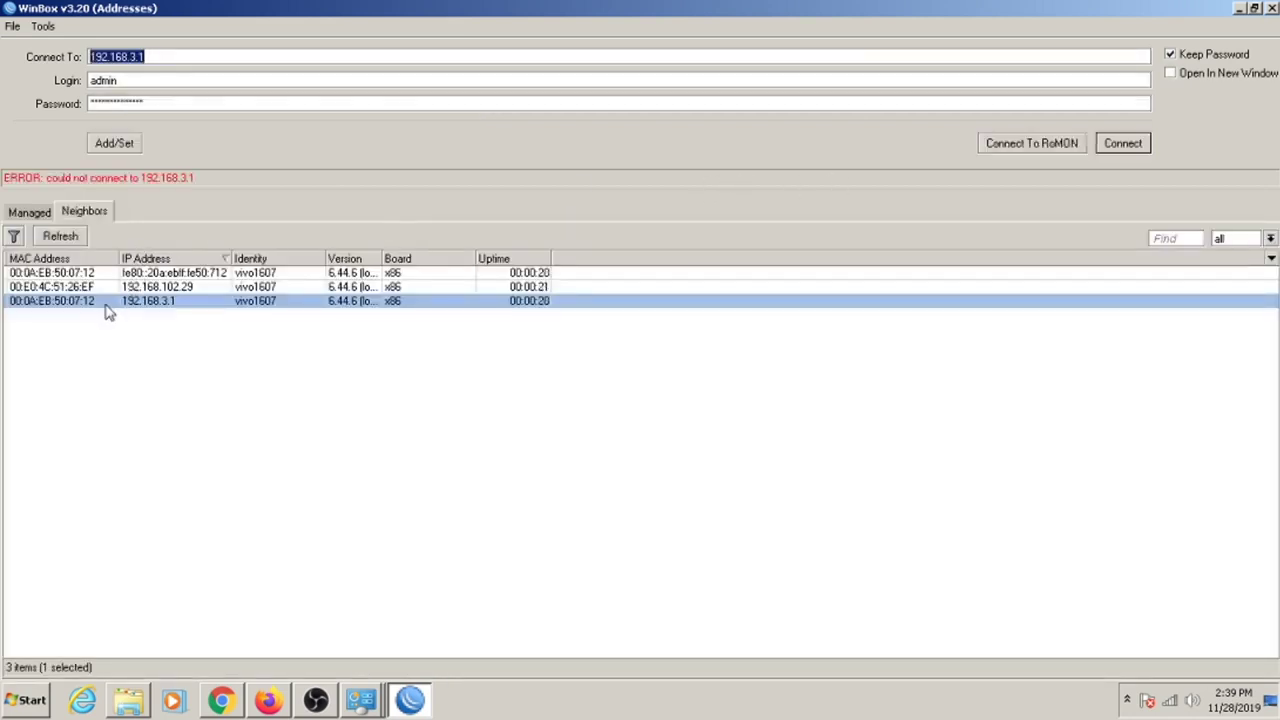
click(108, 303)
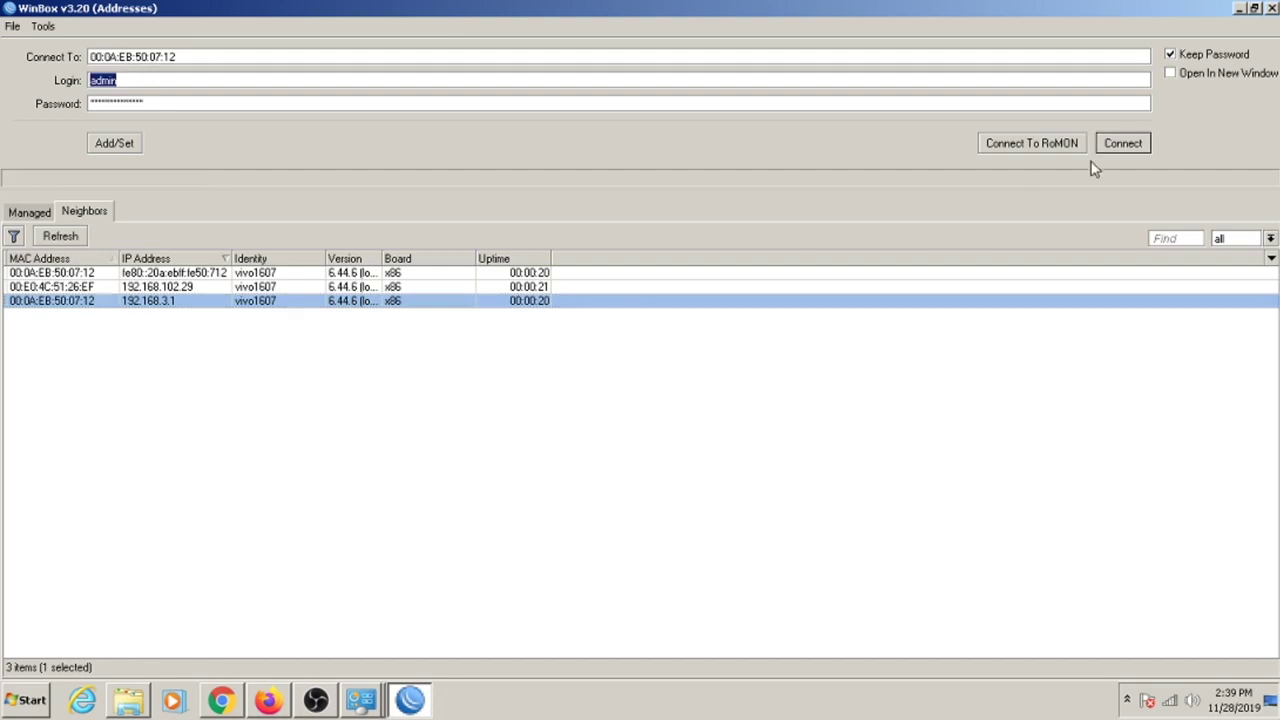
click(1122, 143)
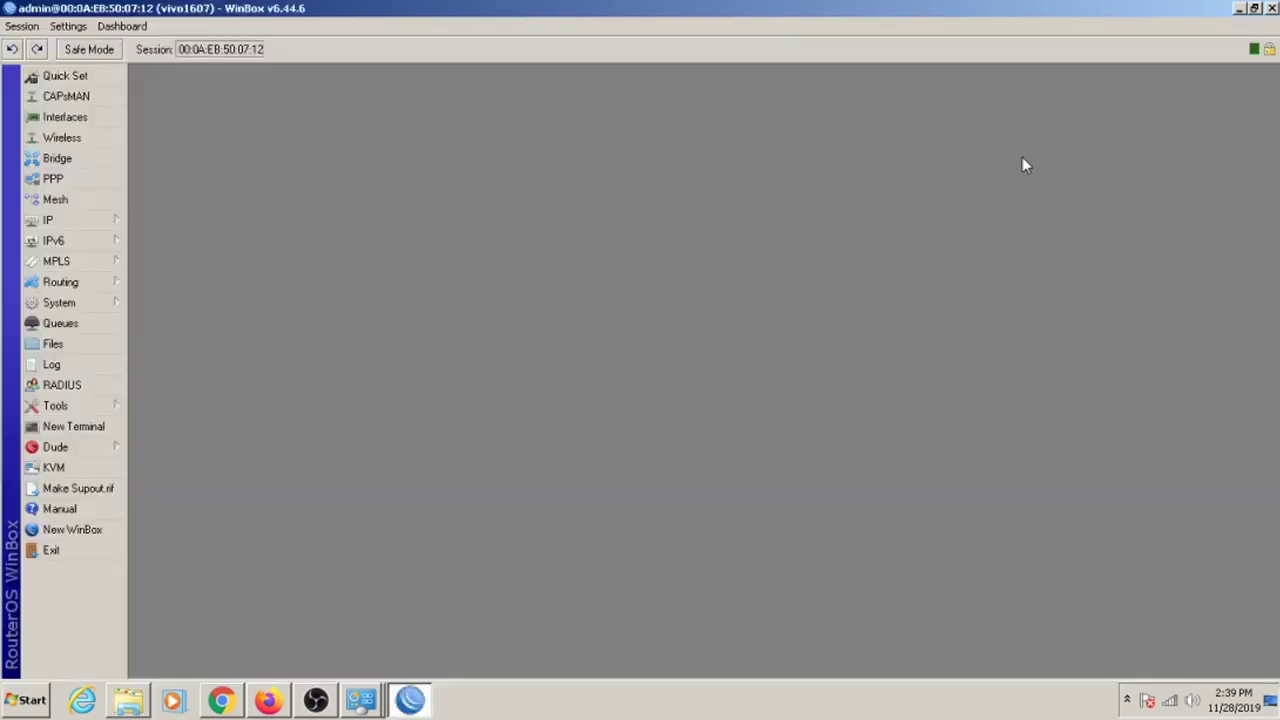
Show the Interfaces list maximised with the Name column widened.
click(97, 127)
double_click(396, 222)
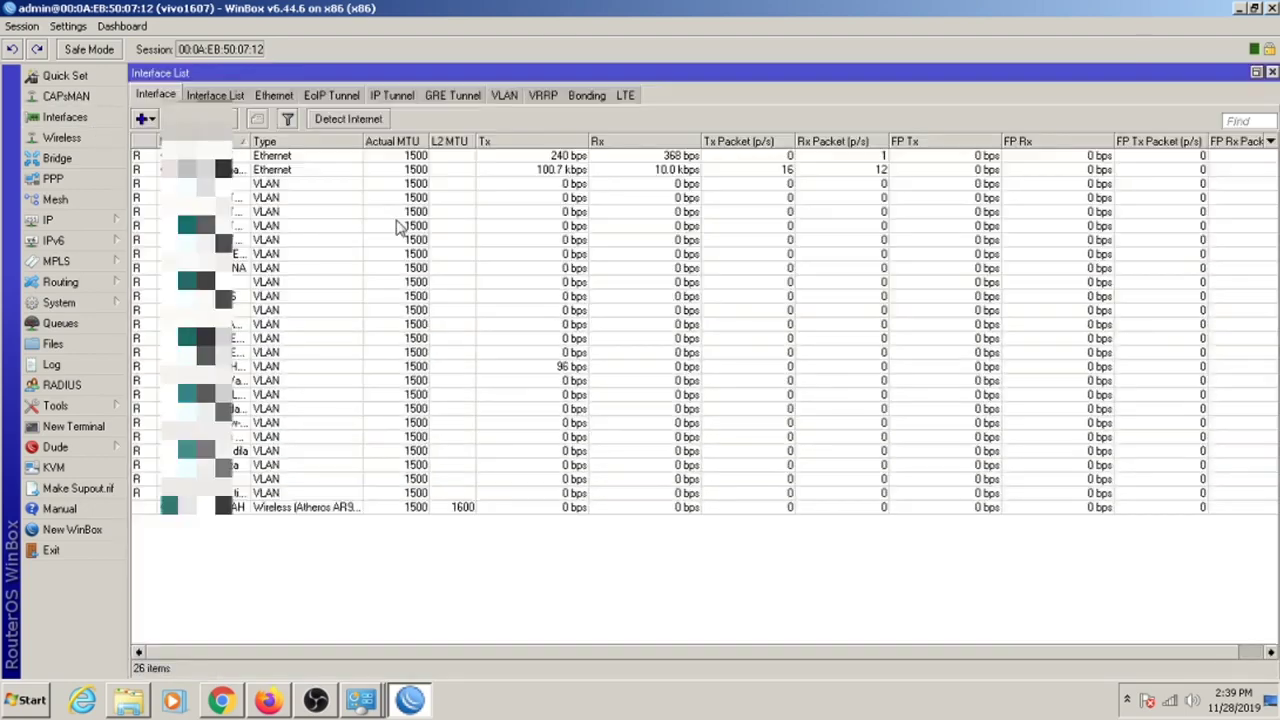
drag(246, 146, 436, 165)
View IP > Hotspot > Hosts maximised, with inline comments off and sorted by Tx rate.
click(48, 220)
click(205, 356)
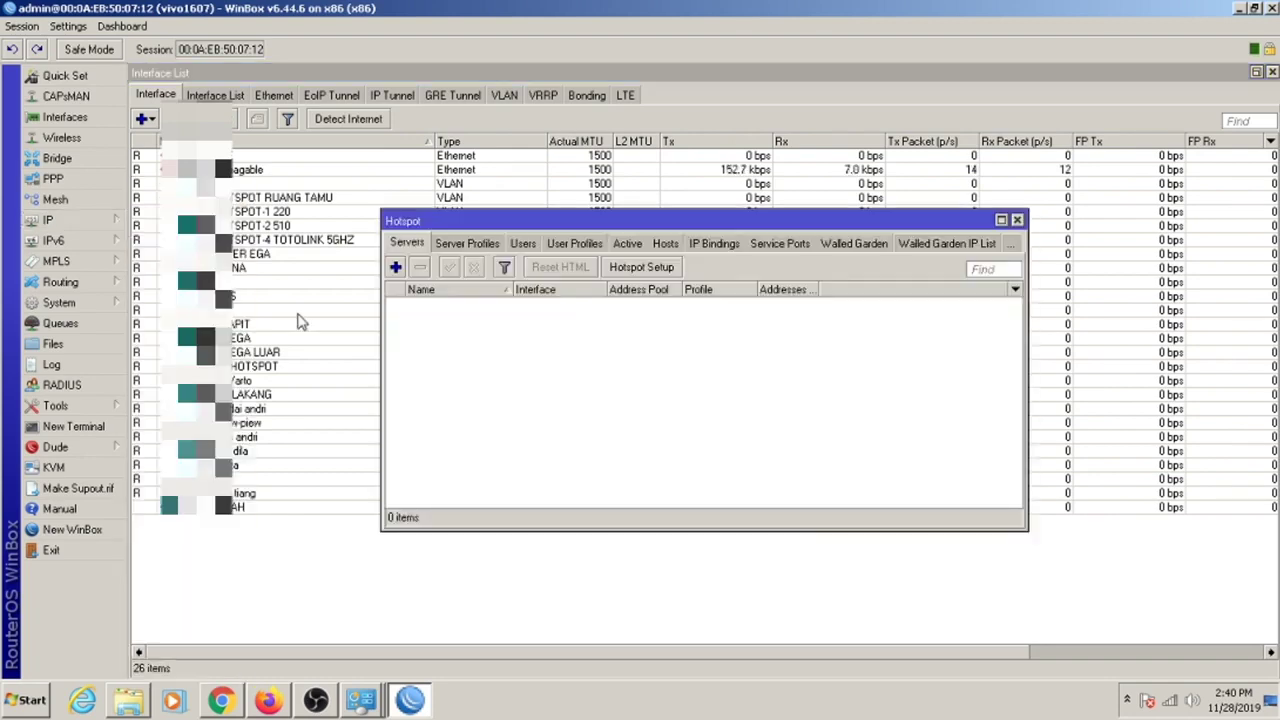
click(665, 244)
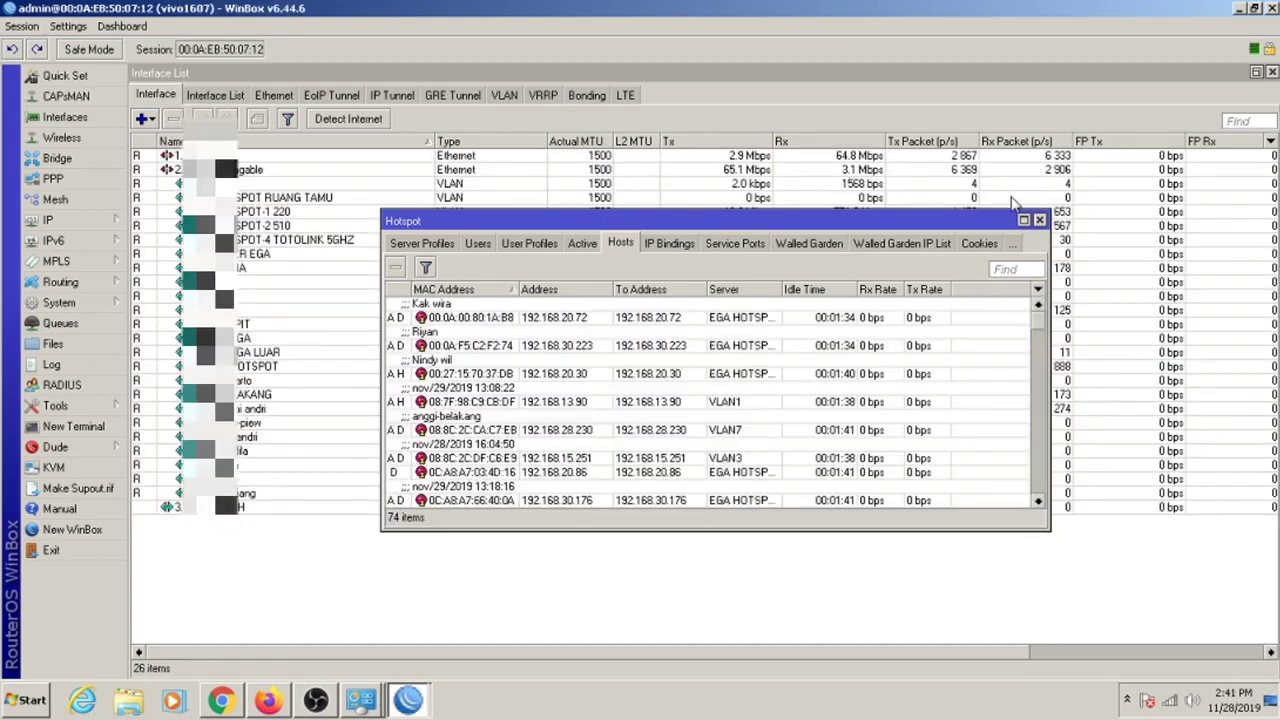
click(1029, 288)
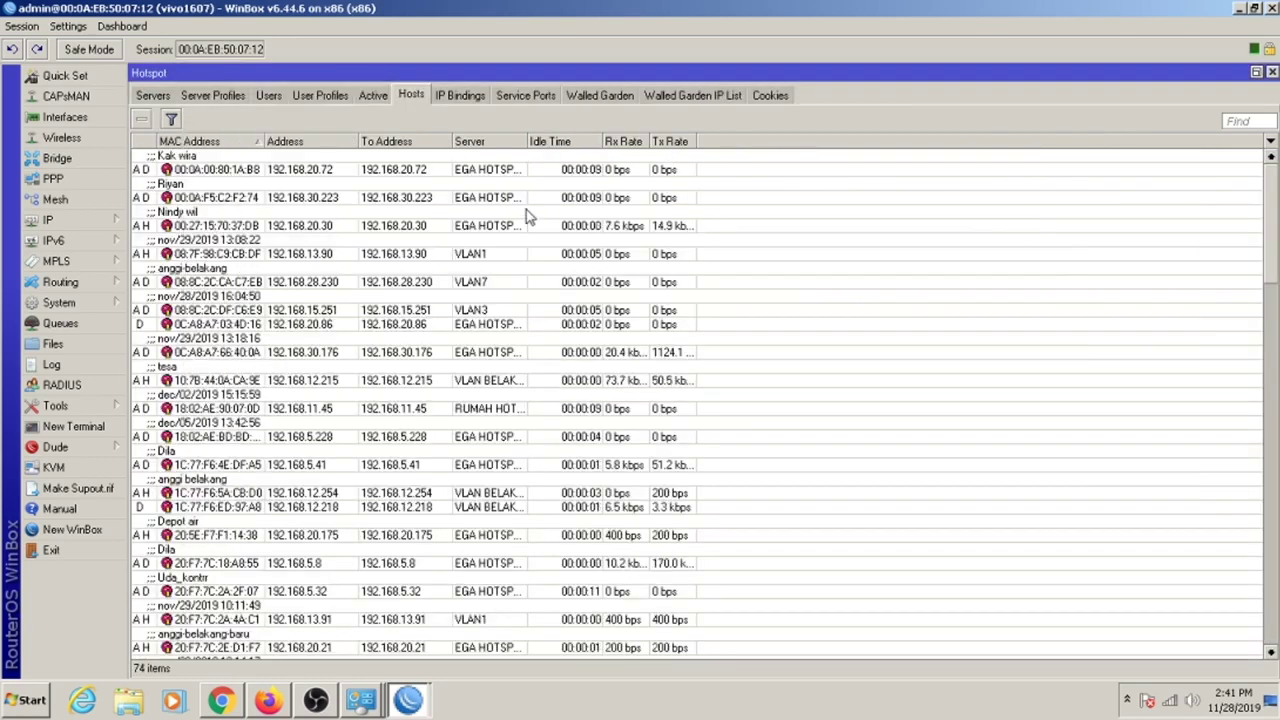
right_click(461, 209)
click(490, 251)
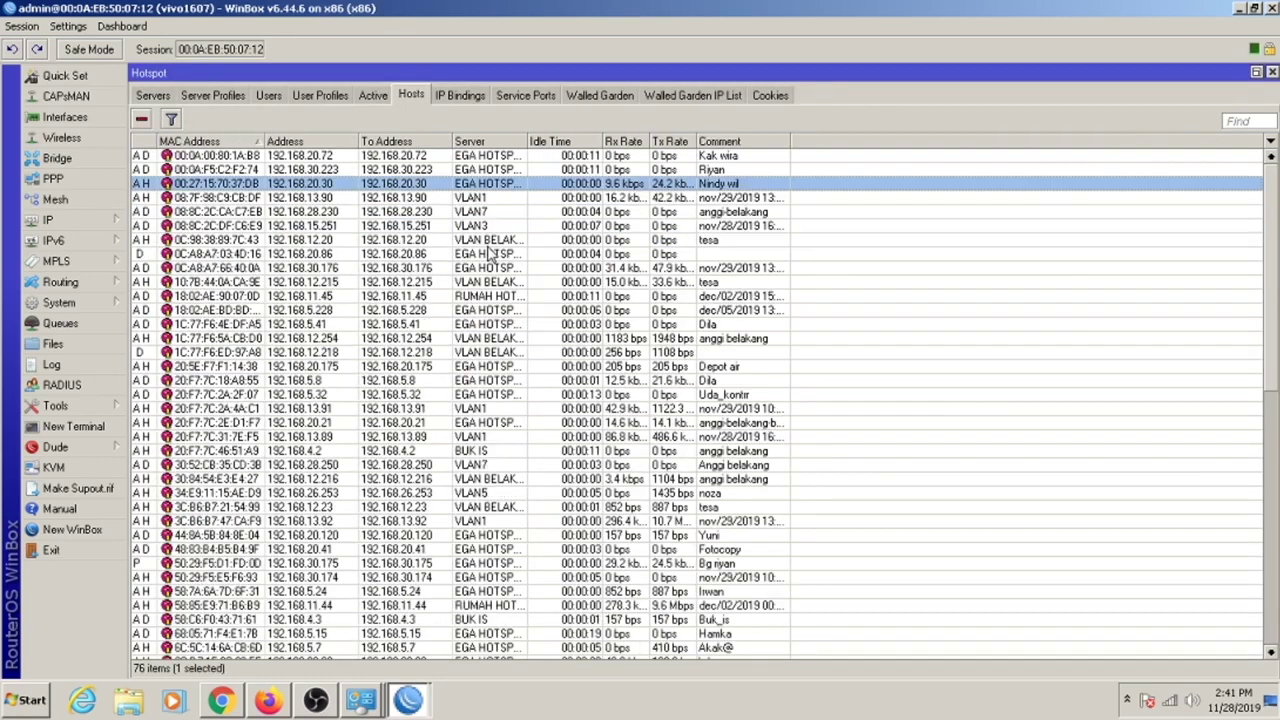
click(688, 143)
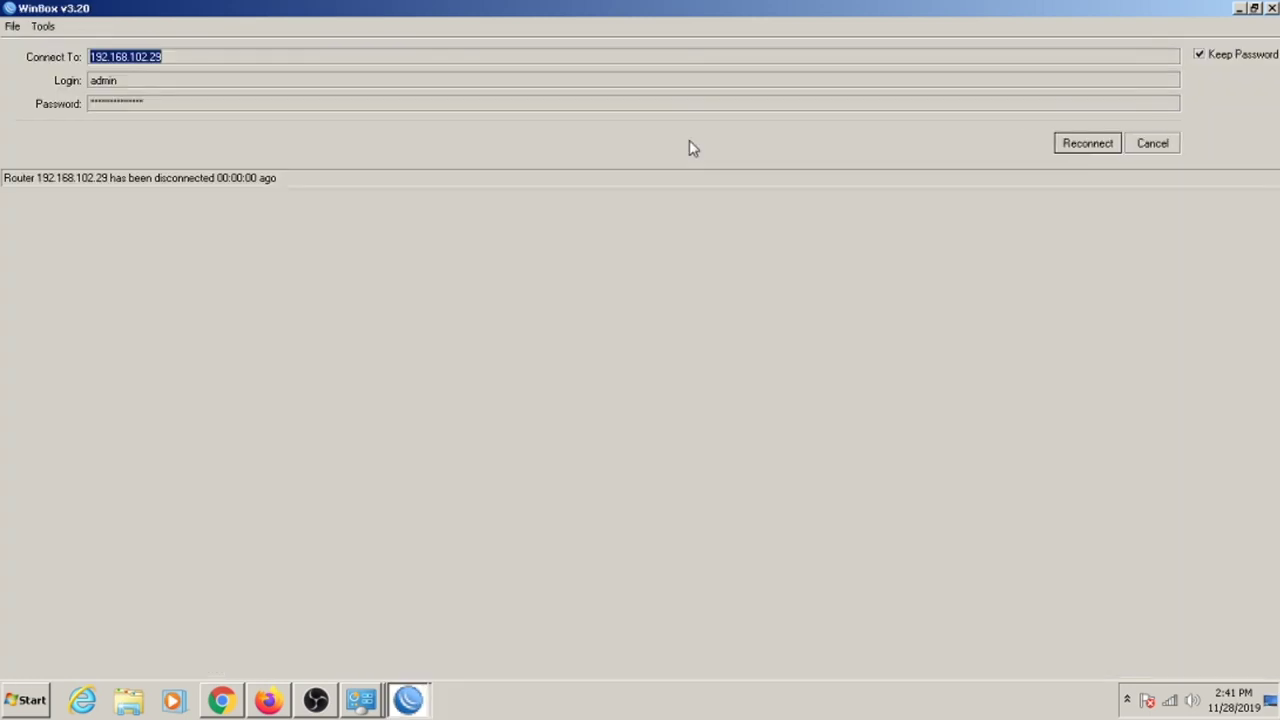
Cancel reconnecting, select the router's MAC address, and disconnect from the EGA MY INDI Wi-Fi.
click(1151, 145)
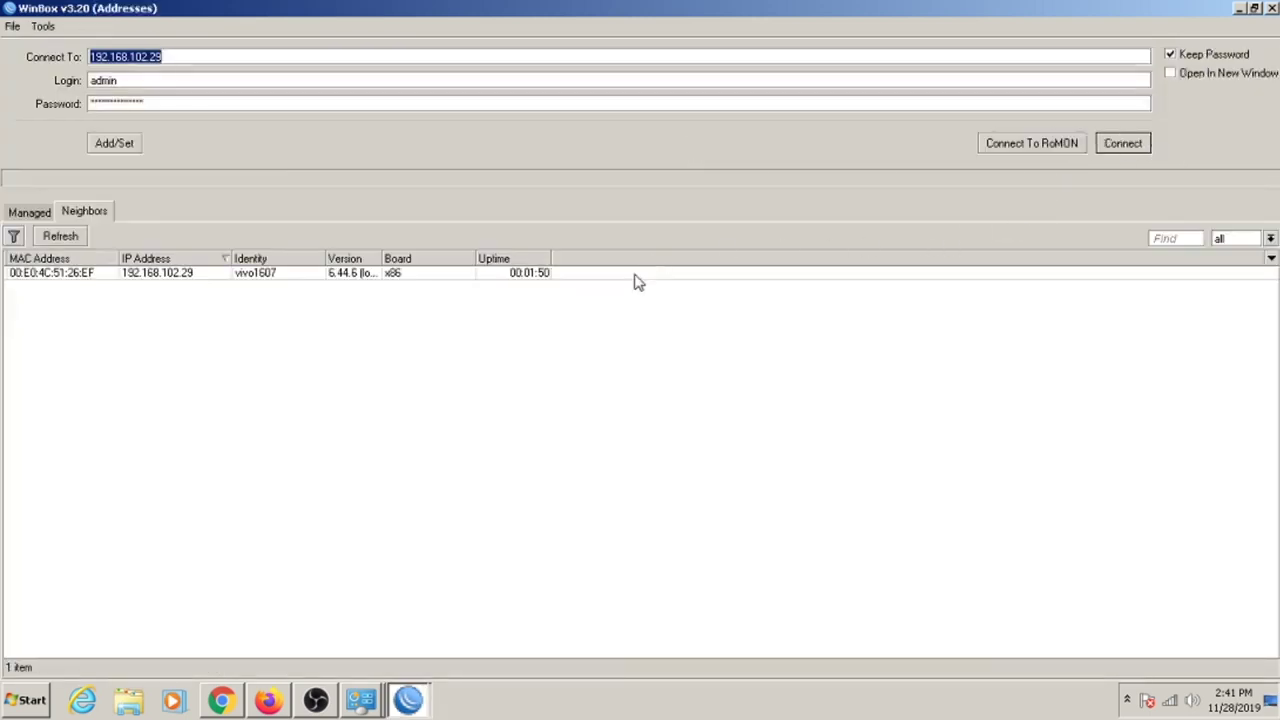
click(101, 289)
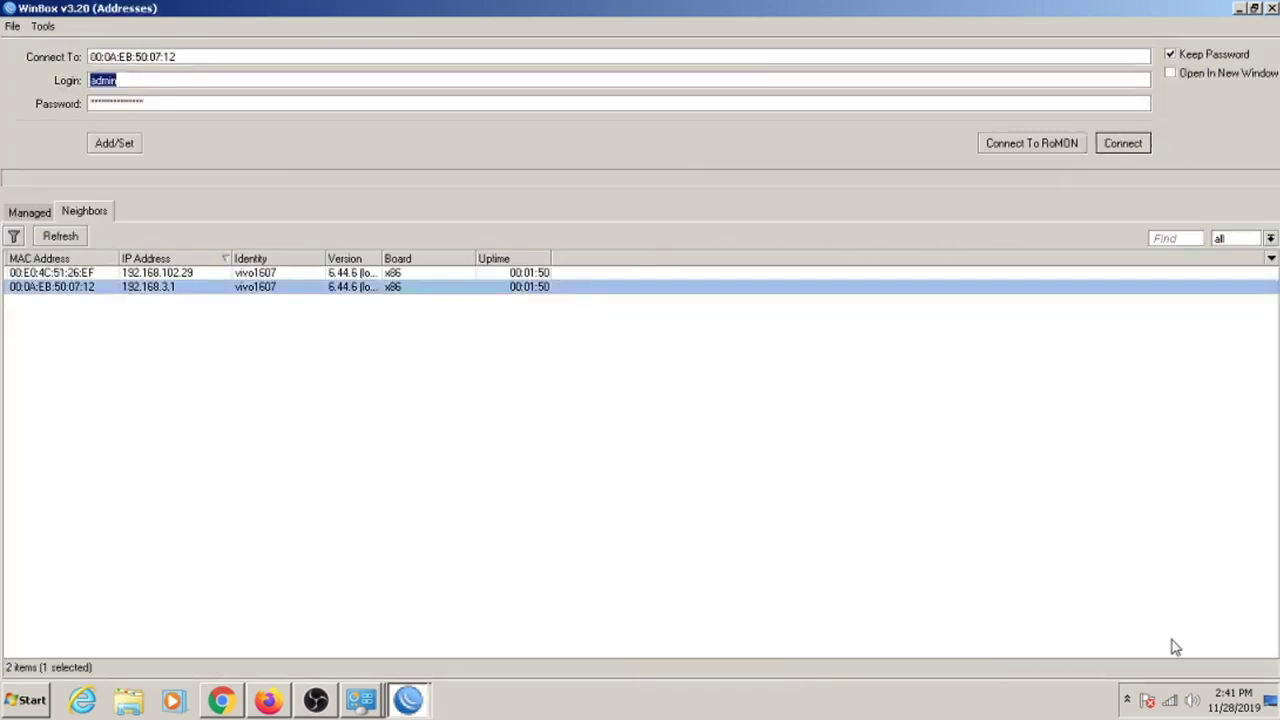
click(1176, 700)
click(1169, 537)
click(1199, 562)
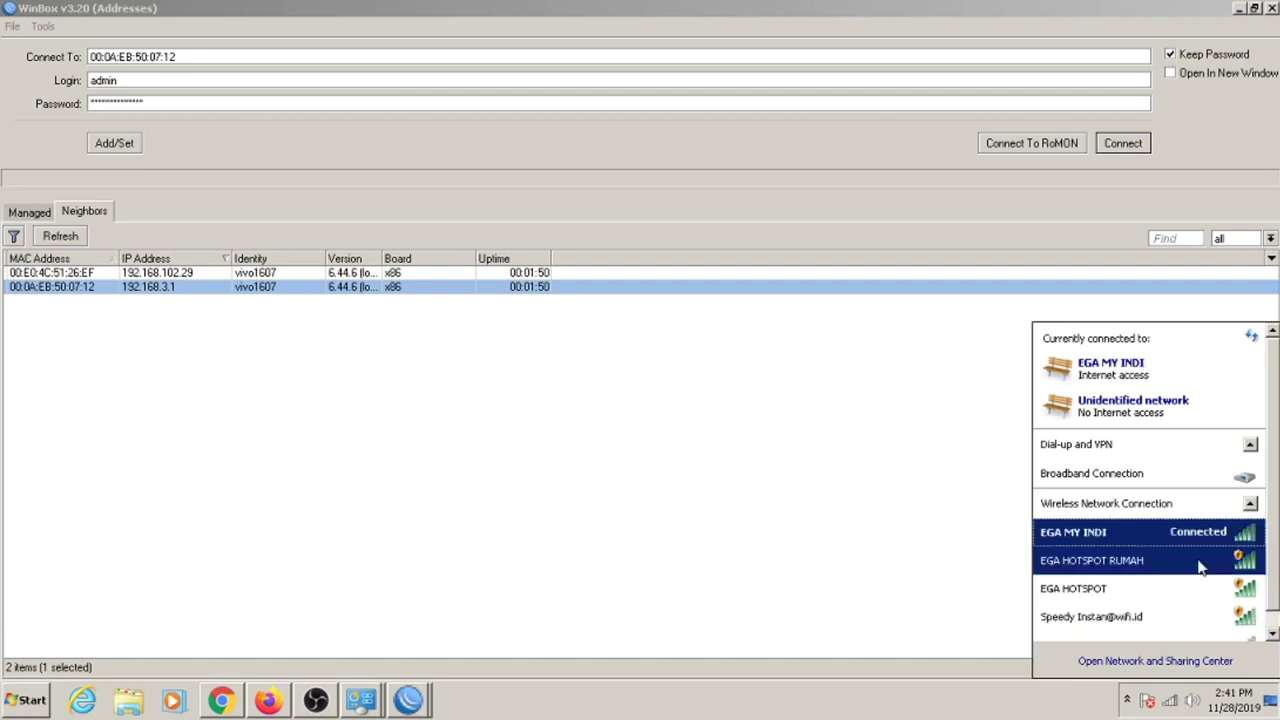
right_click(1172, 706)
Inspect the Wireless Network Connection's TCP/IPv4 settings, left automatic, and cancel out unchanged.
click(1170, 695)
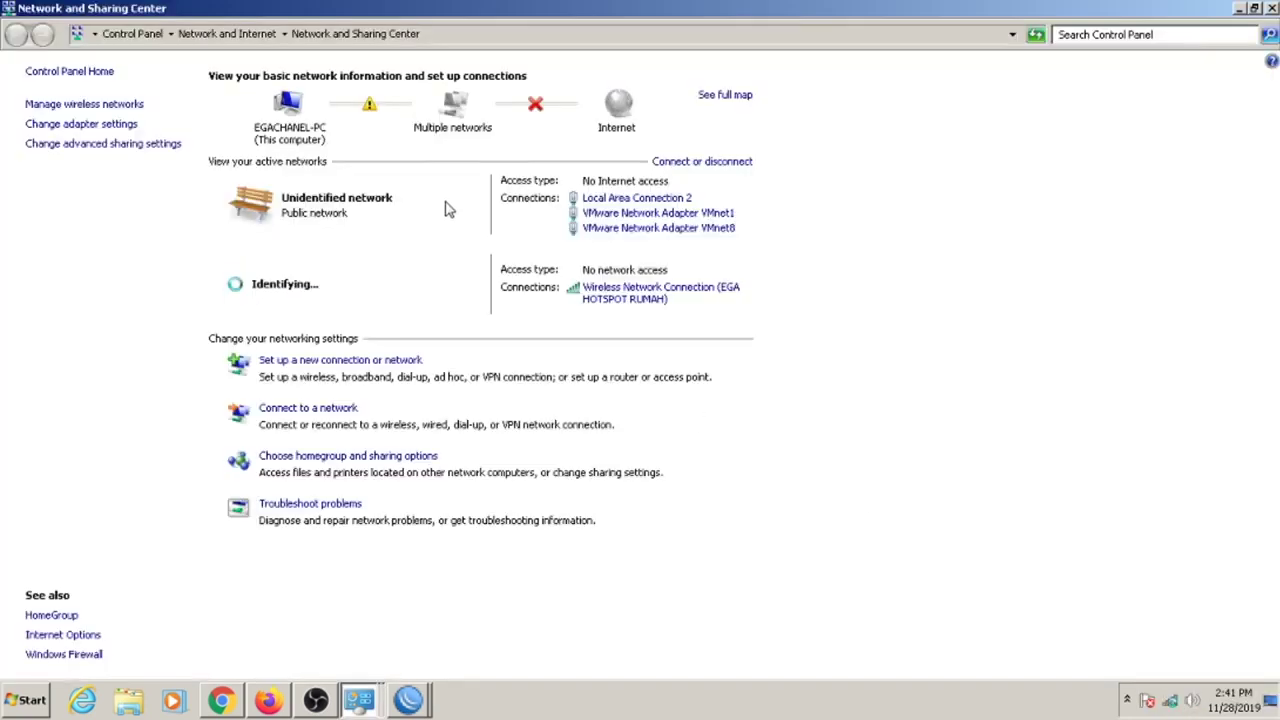
click(140, 124)
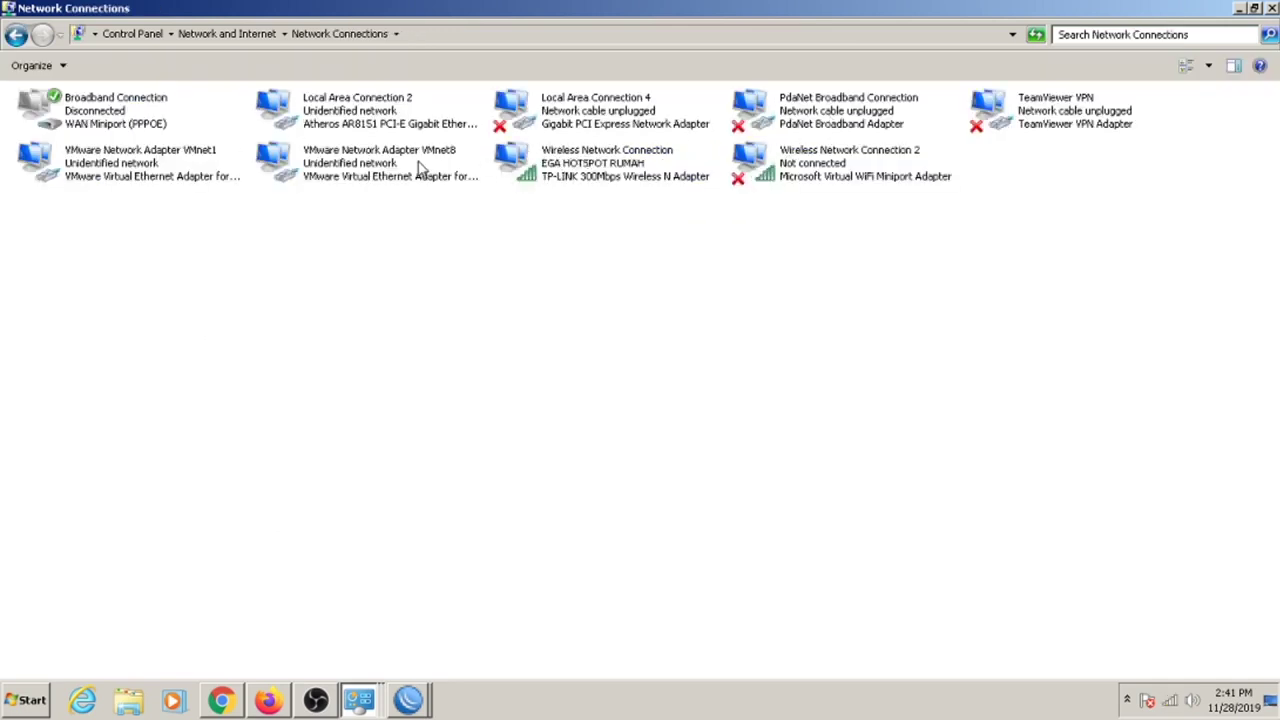
double_click(583, 178)
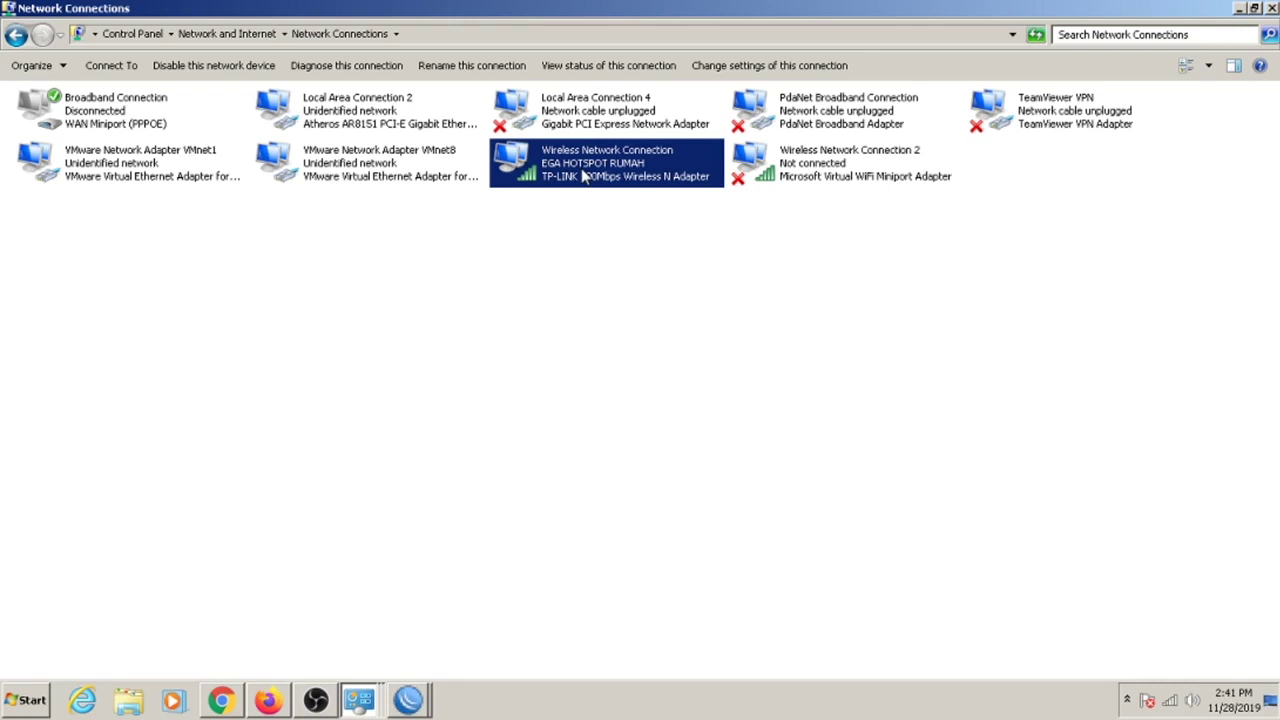
click(550, 505)
click(668, 404)
double_click(668, 404)
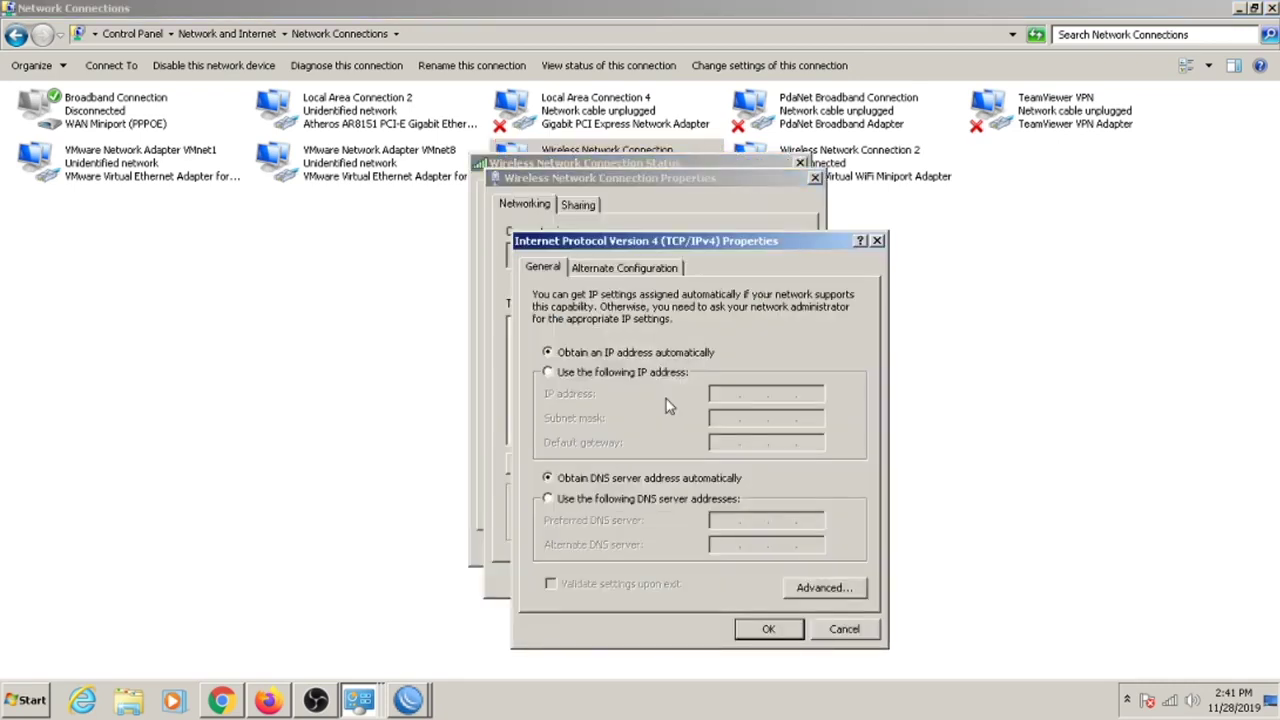
click(1172, 702)
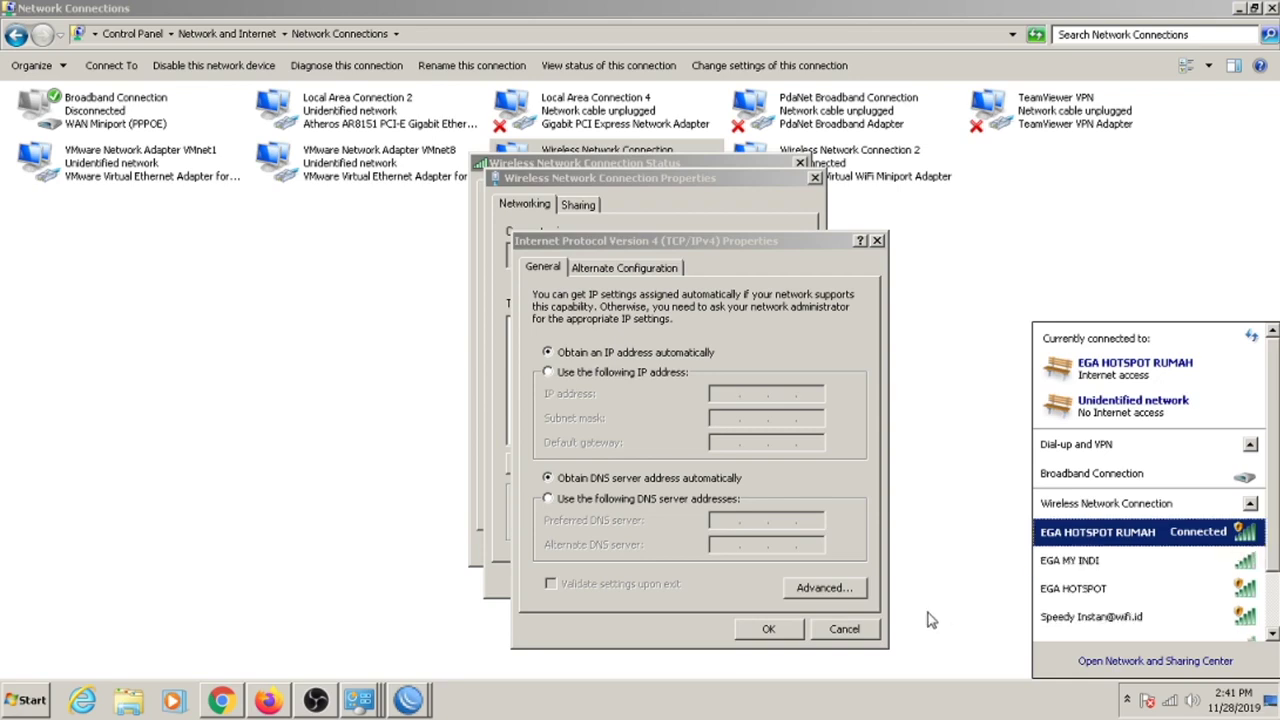
click(844, 629)
click(793, 577)
click(812, 452)
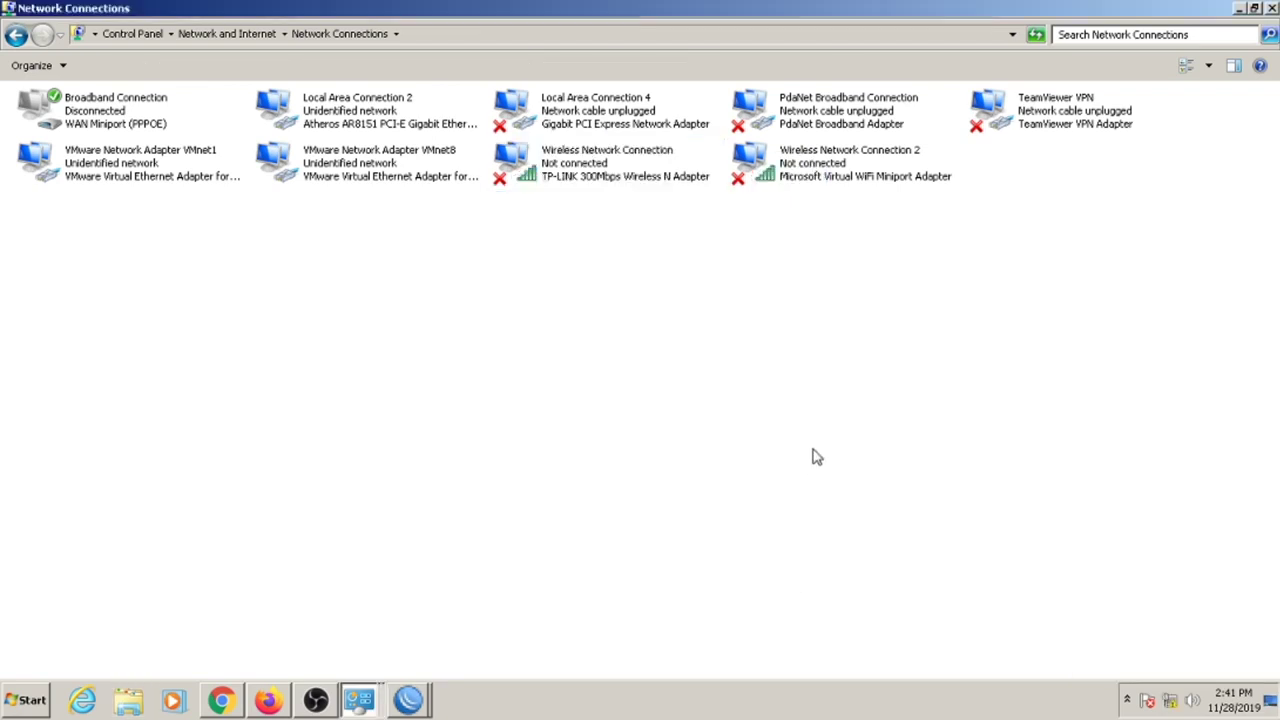
Set Local Area Connection 2's TCP/IPv4 to obtain an IP address automatically.
double_click(370, 112)
click(550, 505)
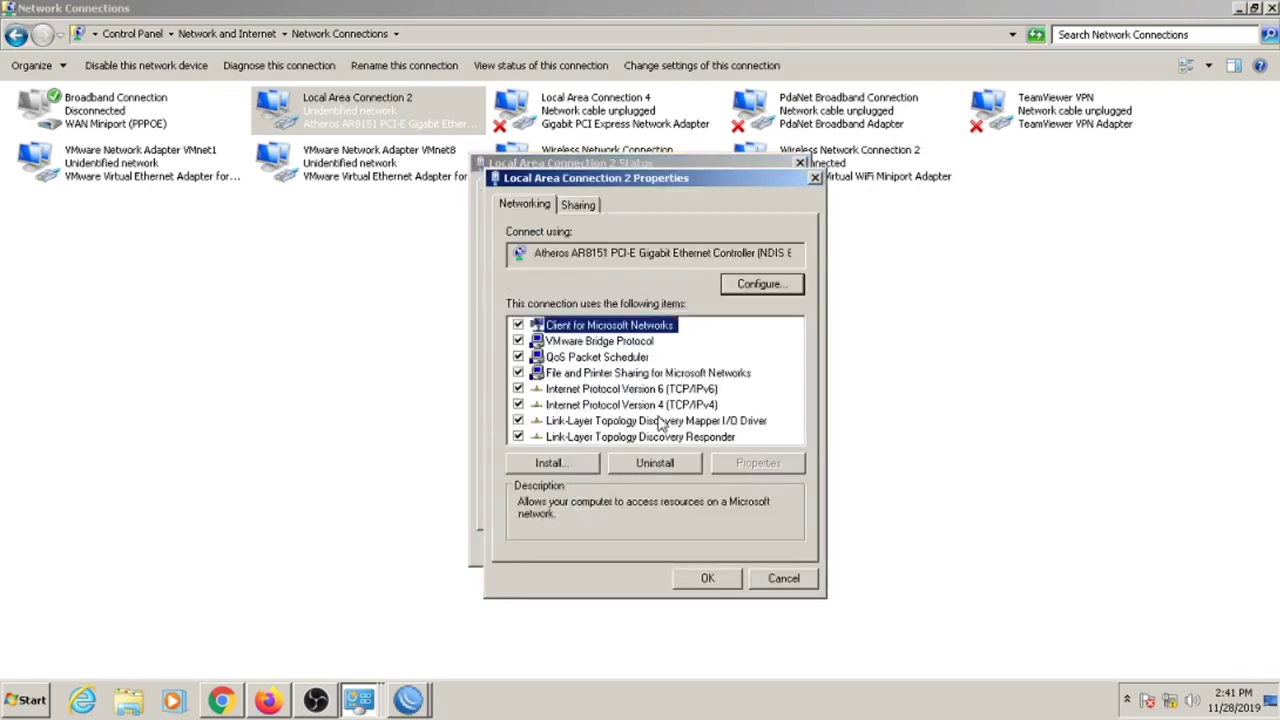
double_click(660, 412)
click(660, 372)
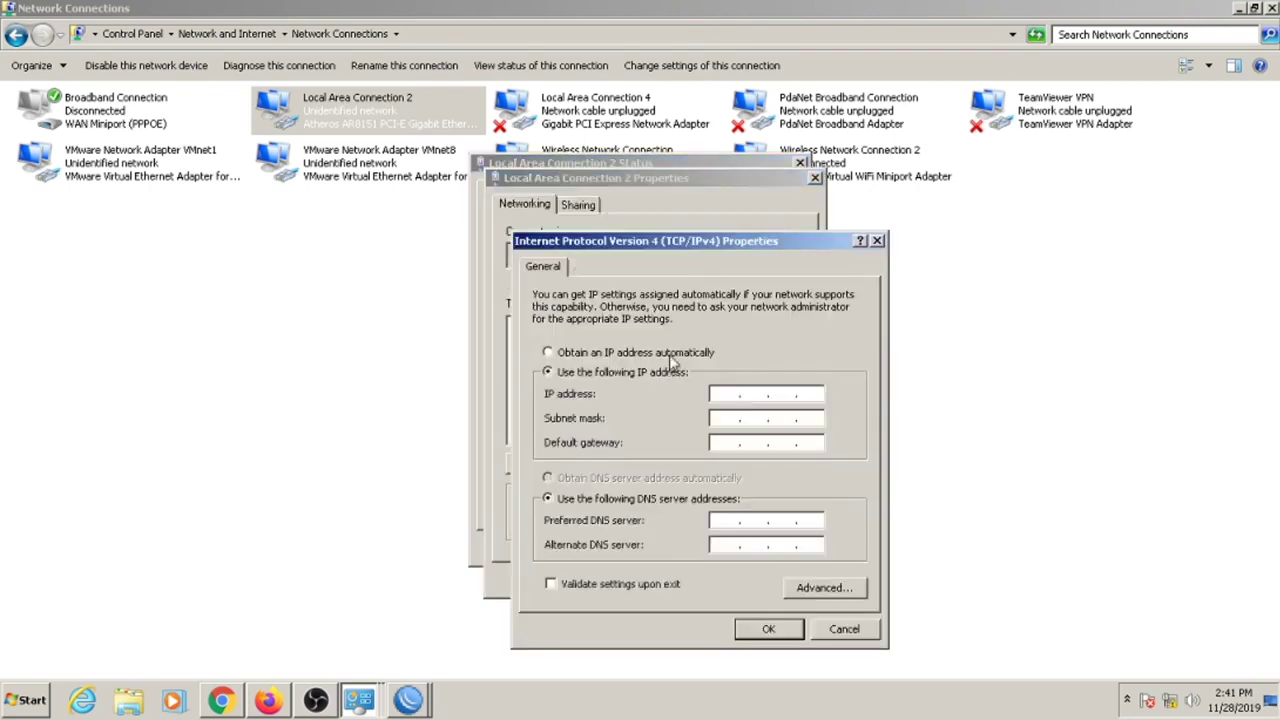
click(670, 356)
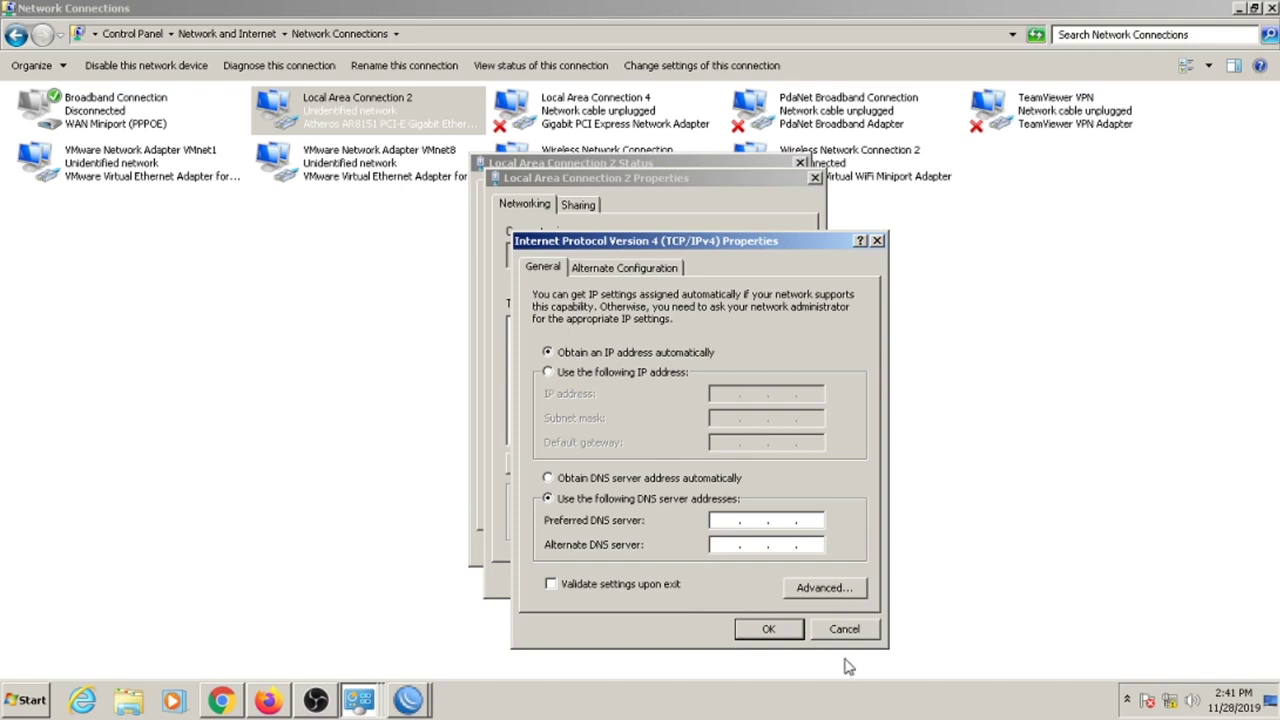
click(872, 634)
click(806, 578)
click(785, 547)
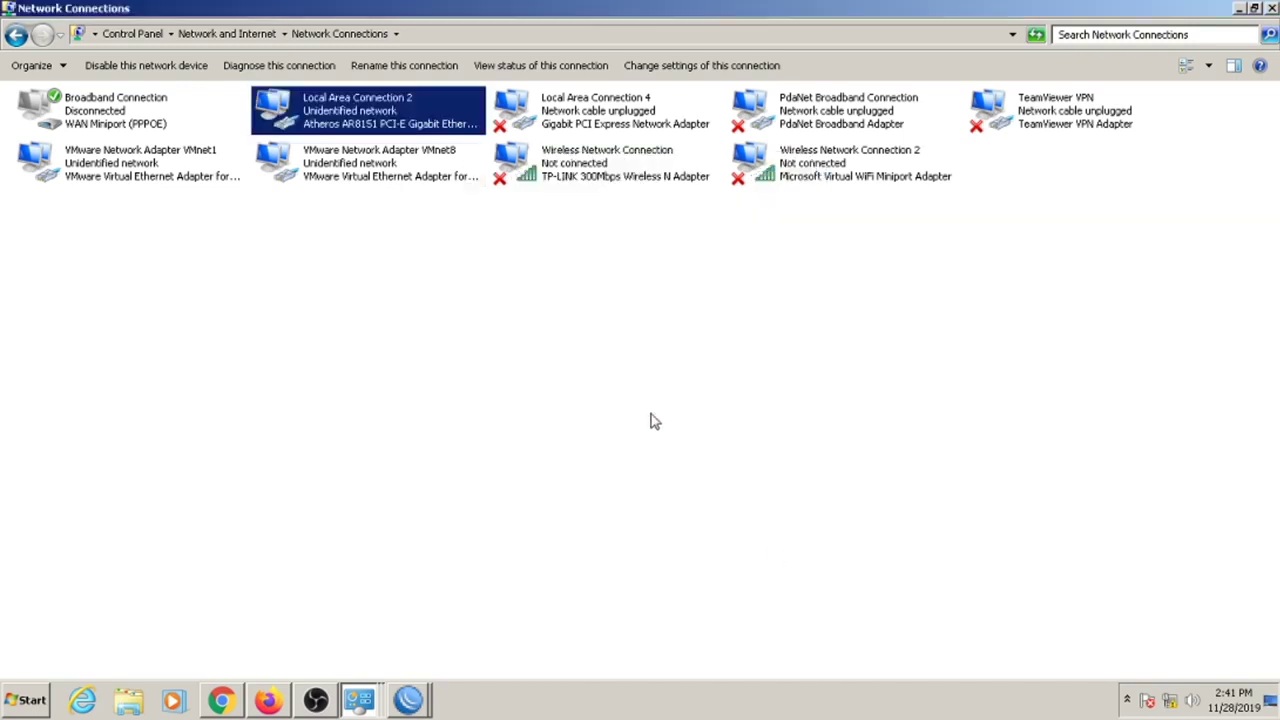
Disable and re-enable Local Area Connection 2.
right_click(350, 96)
click(433, 110)
click(457, 286)
double_click(380, 118)
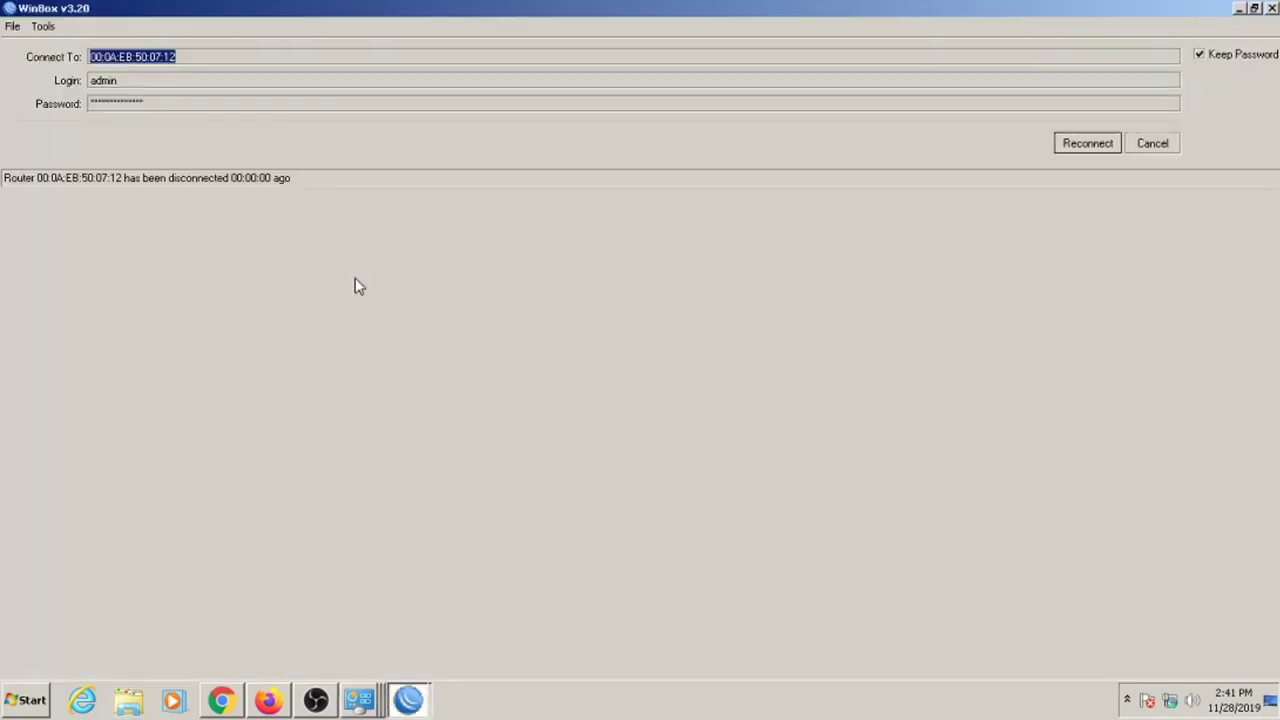
click(1239, 9)
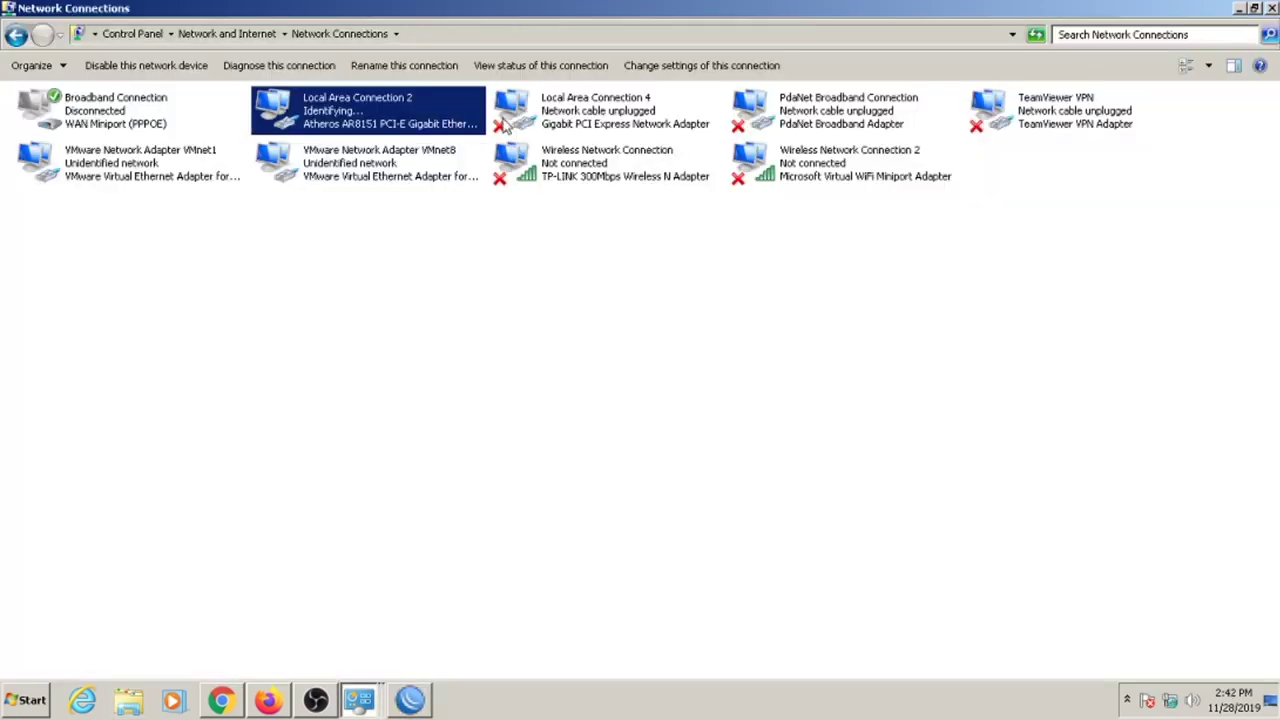
Review Local Area Connection 2's details and refresh the Network Connections list twice.
double_click(418, 131)
click(544, 334)
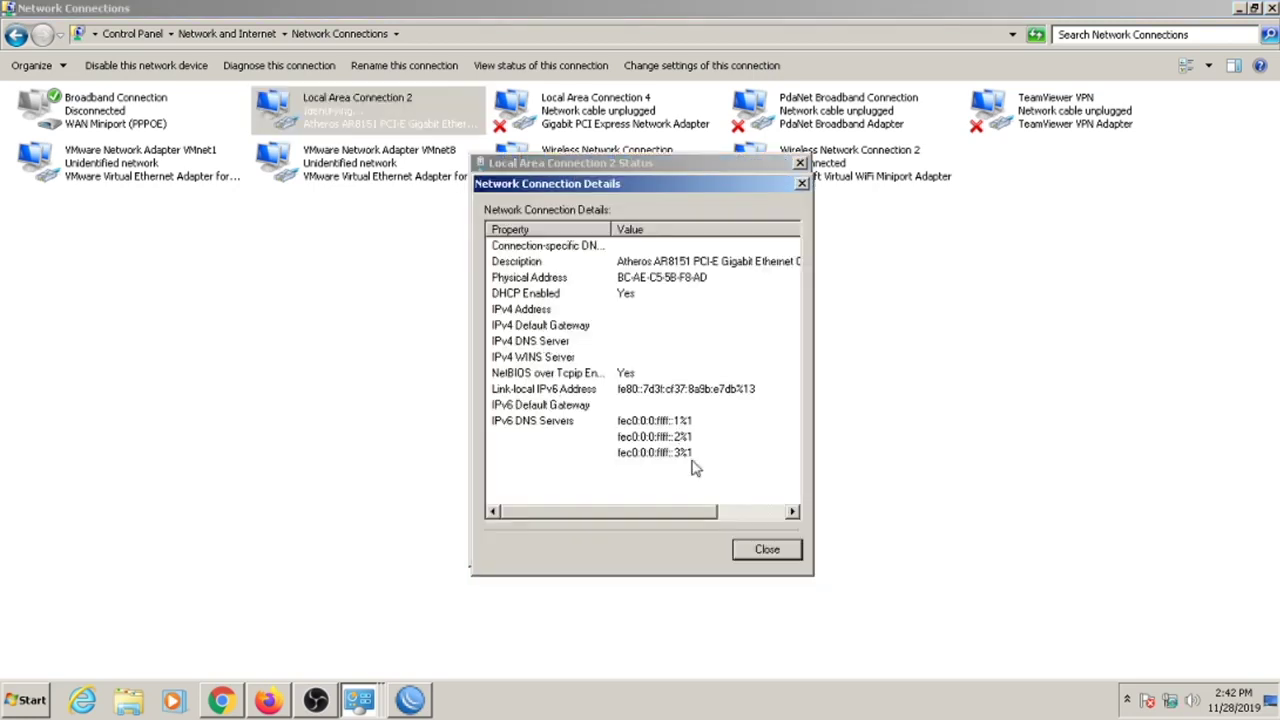
click(763, 551)
click(761, 547)
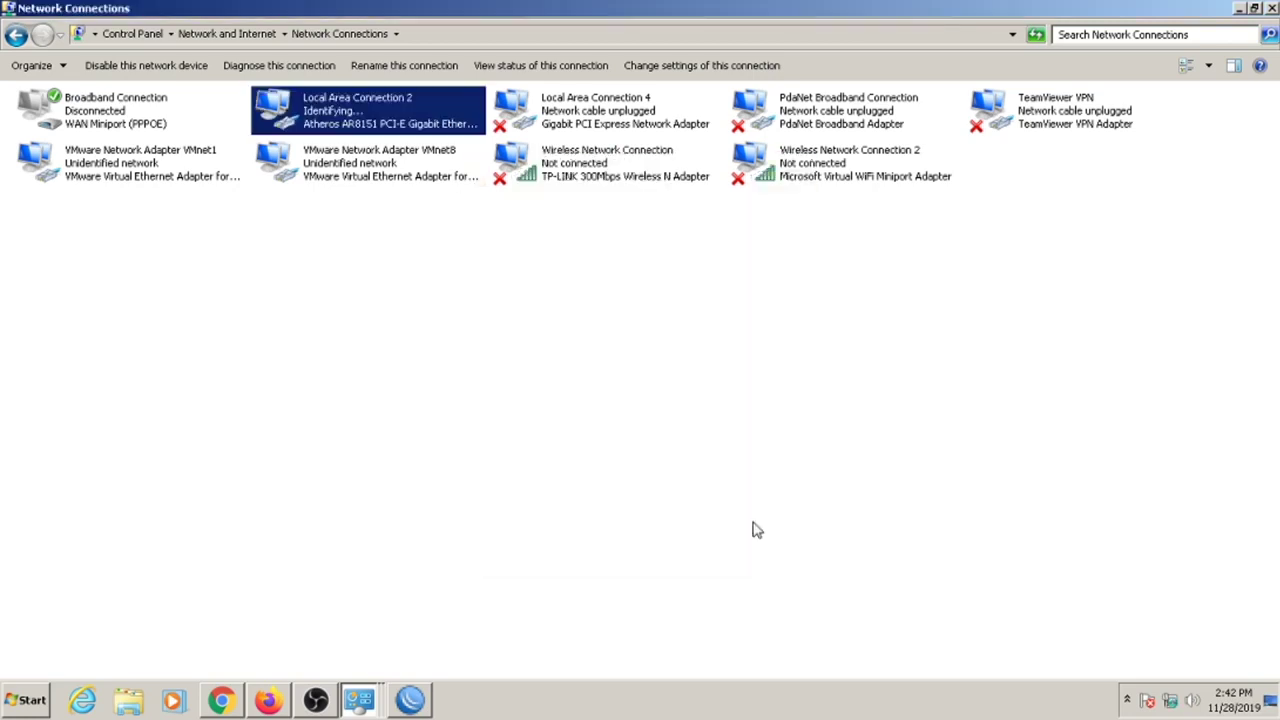
right_click(543, 325)
click(577, 380)
right_click(582, 378)
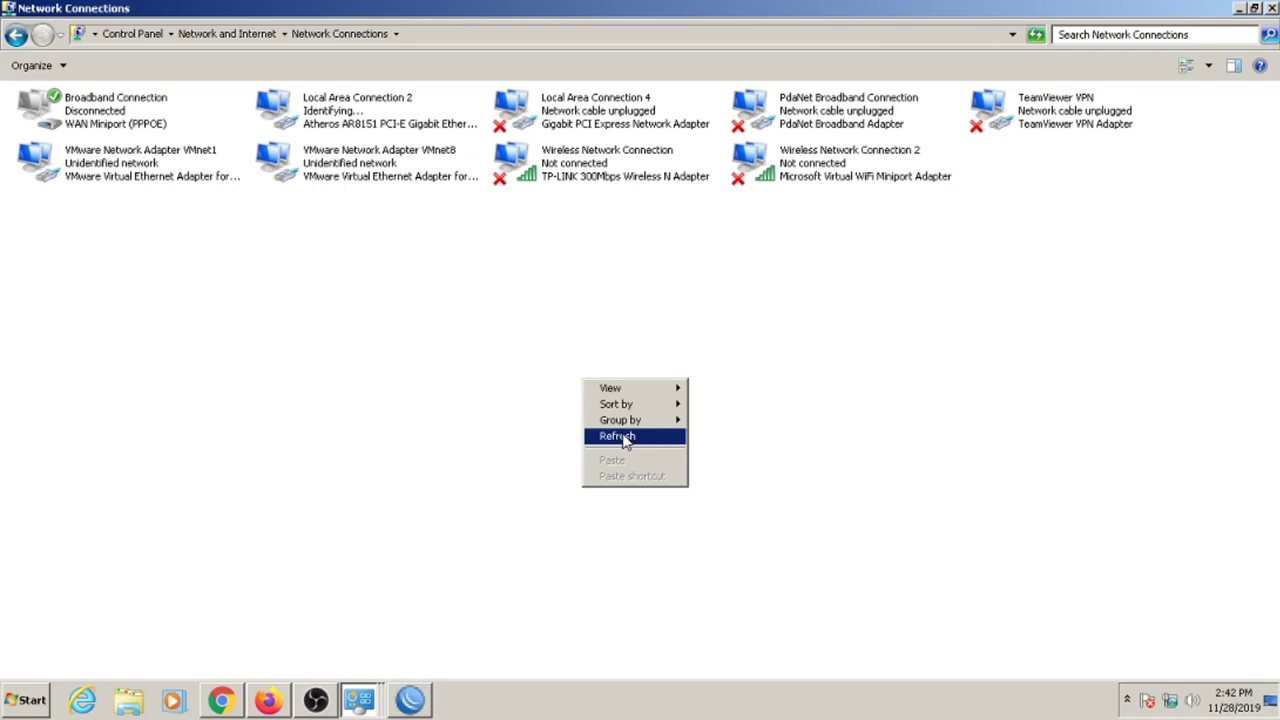
click(622, 438)
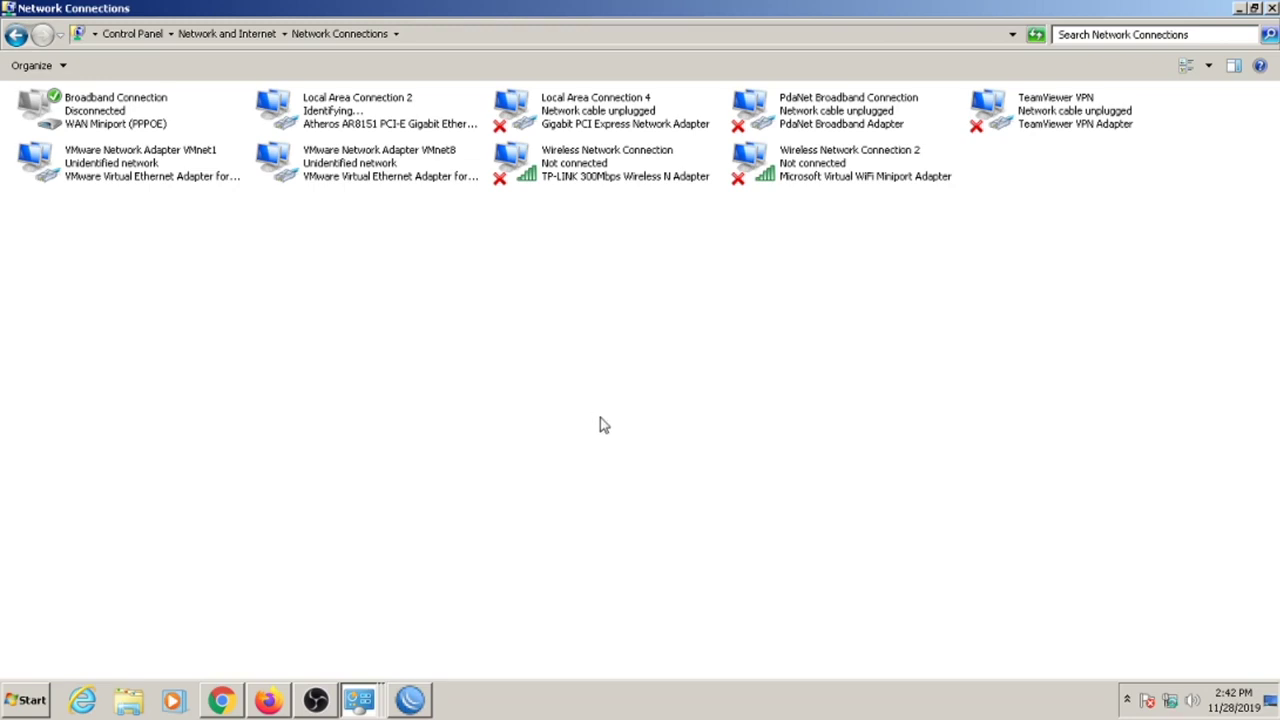
Confirm Local Area Connection 2 now has IPv4 192.168.3.2 with gateway 192.168.3.1.
double_click(395, 120)
click(553, 340)
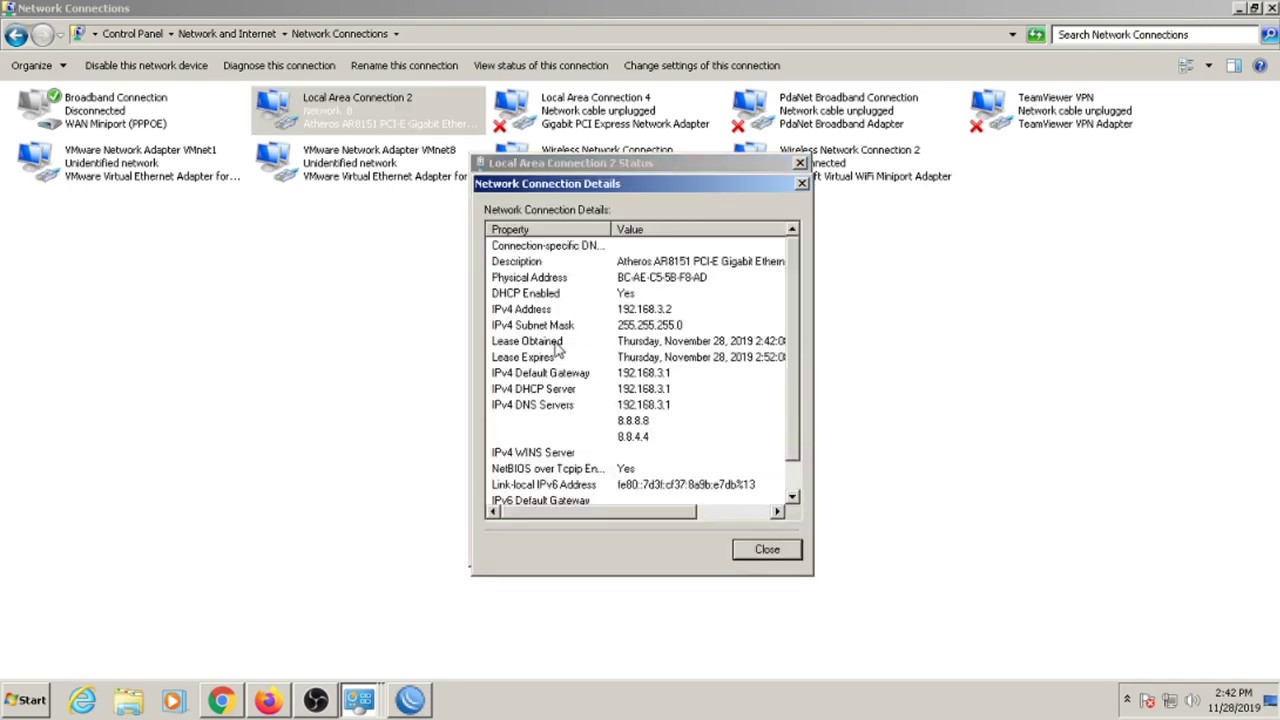
click(743, 546)
click(746, 544)
click(1239, 9)
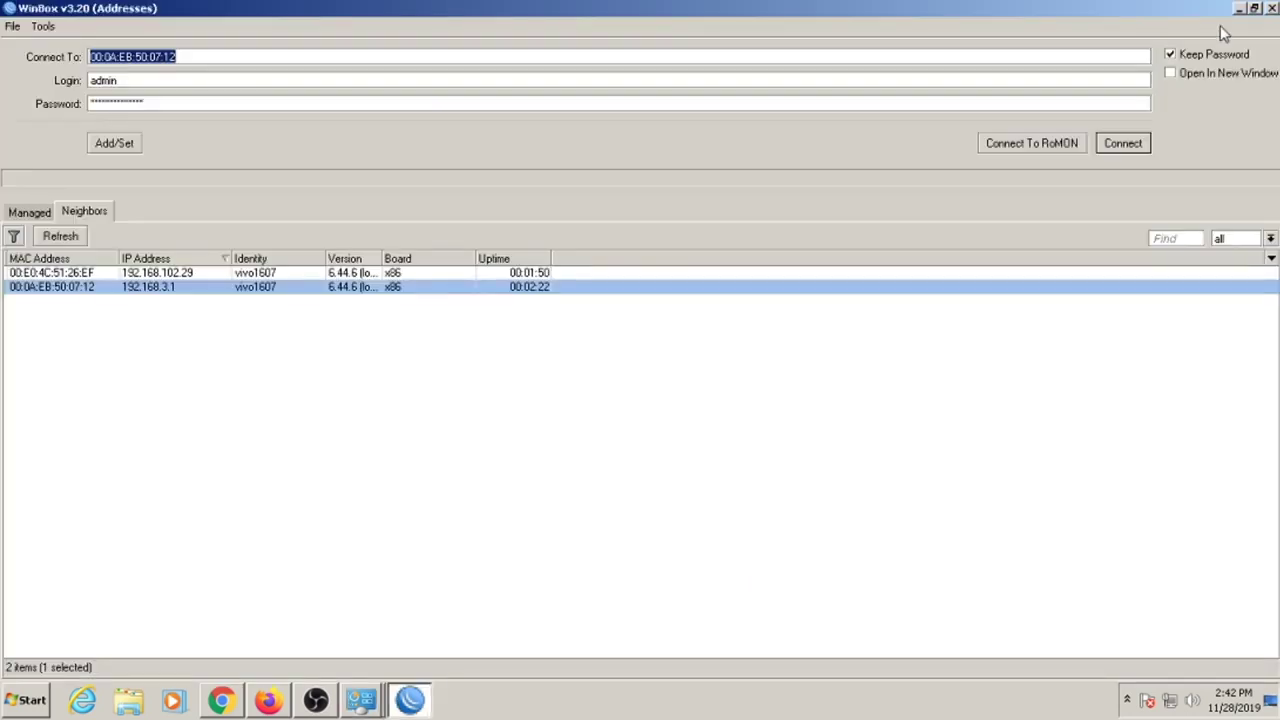
Connect to the router at 192.168.3.1, list its 26 interfaces, and show its file list.
click(363, 400)
click(176, 290)
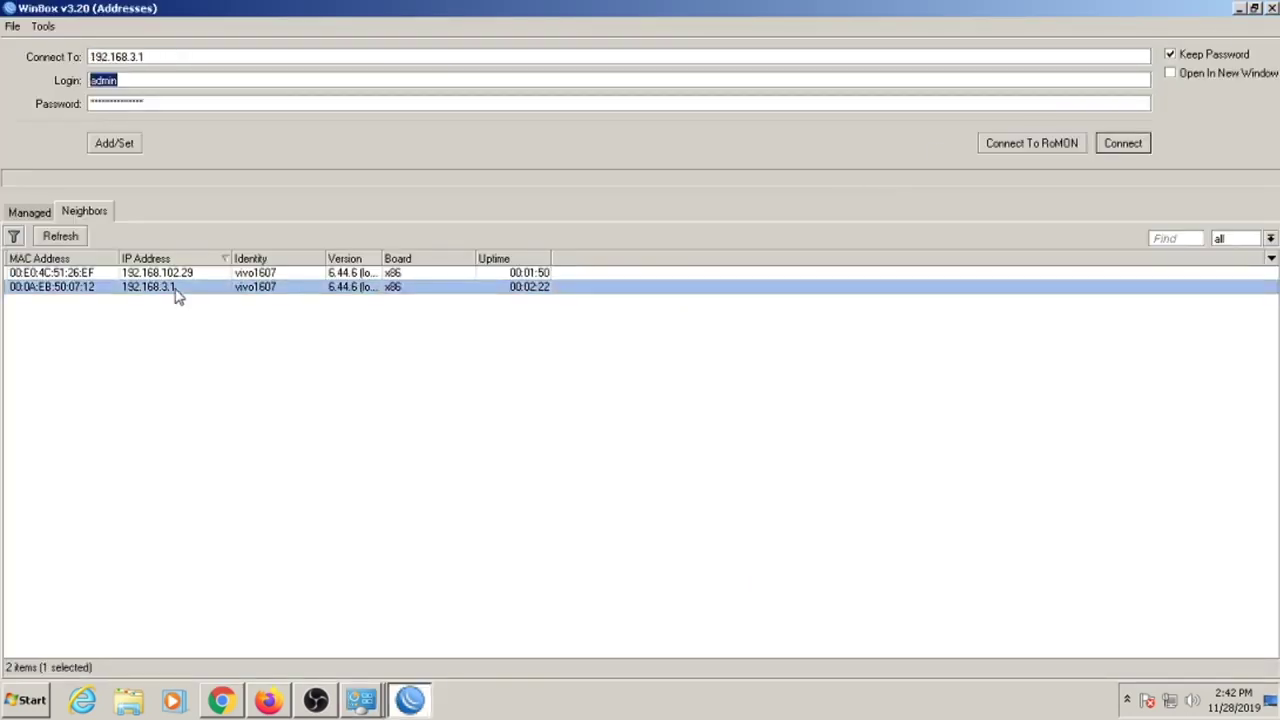
click(1120, 143)
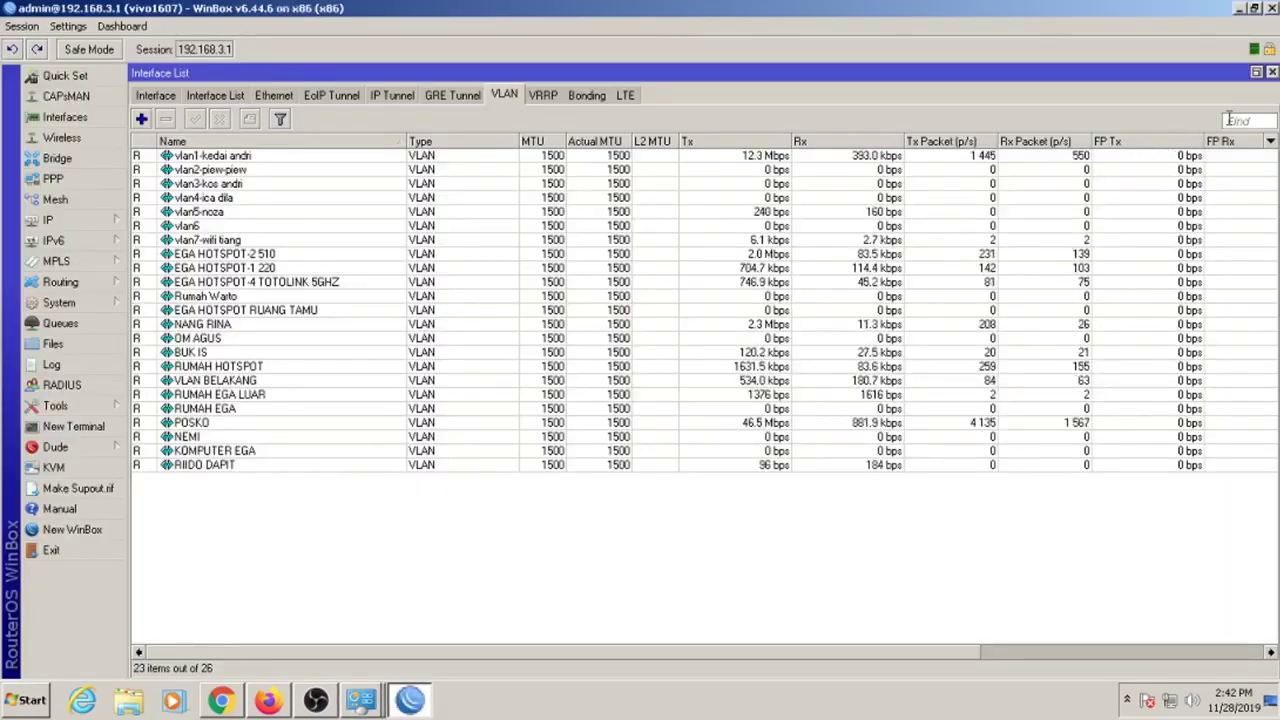
click(155, 95)
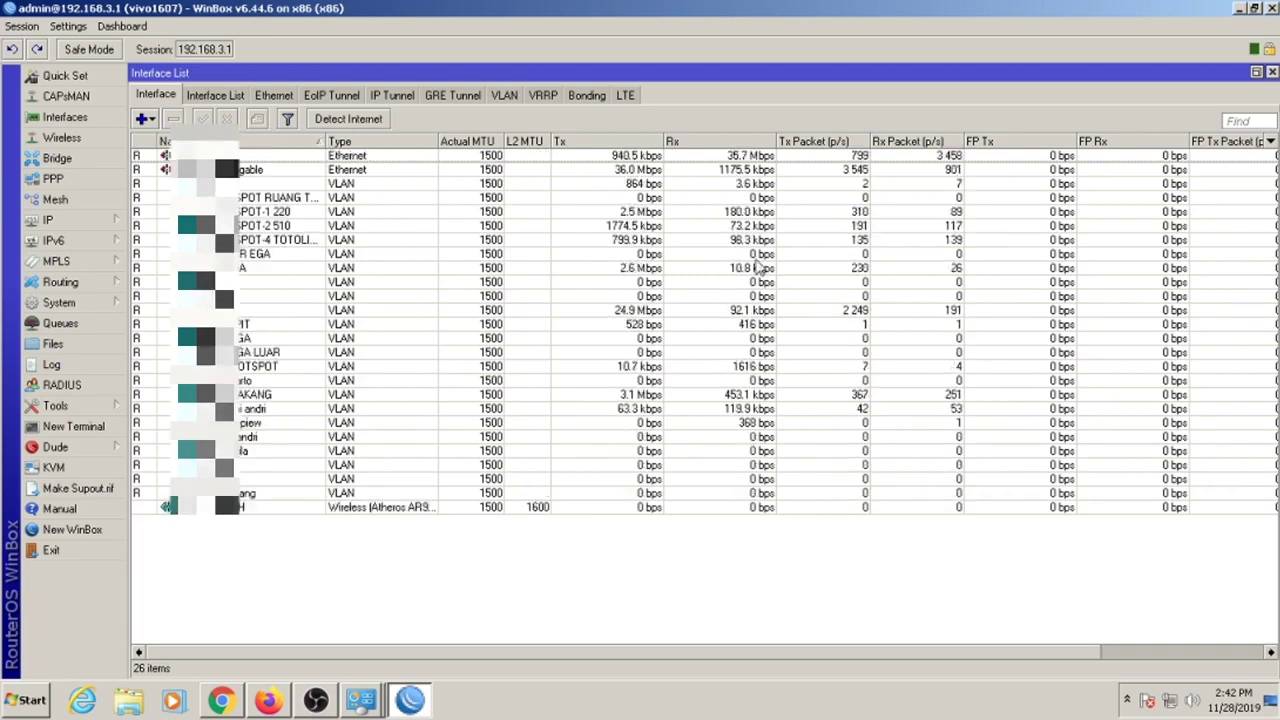
click(55, 343)
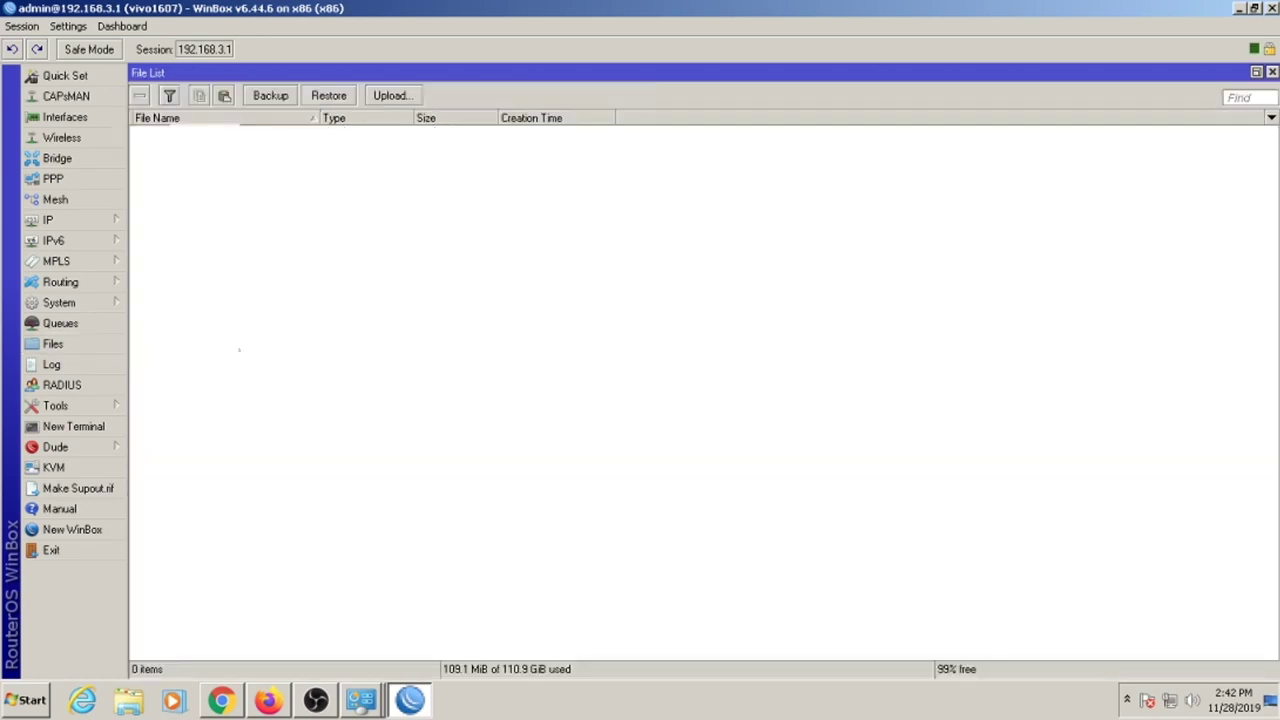
Download the router's egamod folder into a new folder created on the Desktop.
click(256, 148)
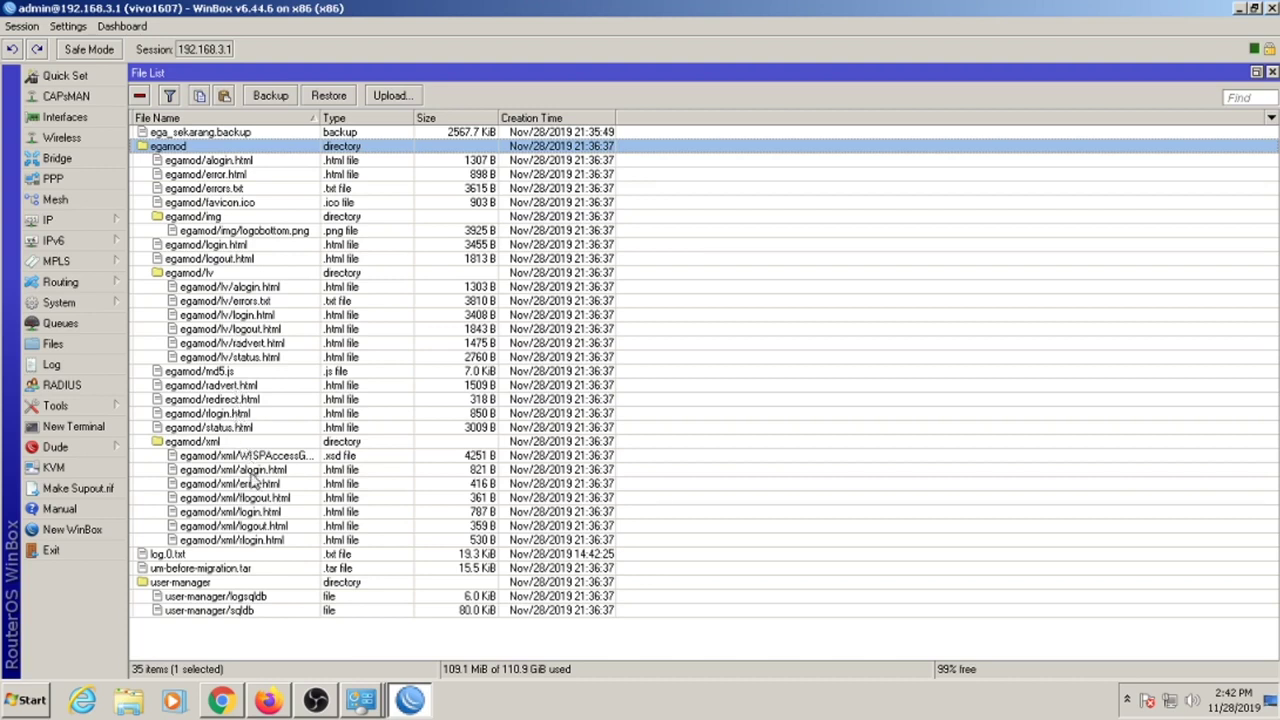
right_click(193, 151)
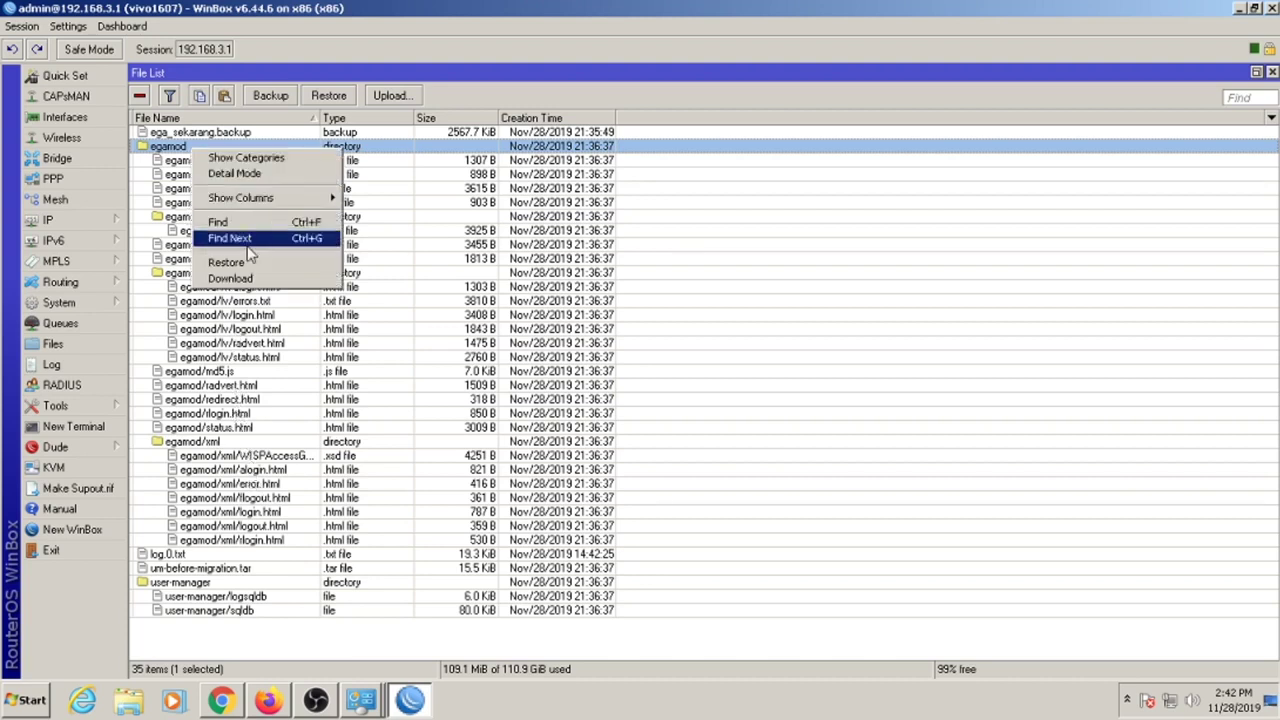
click(159, 151)
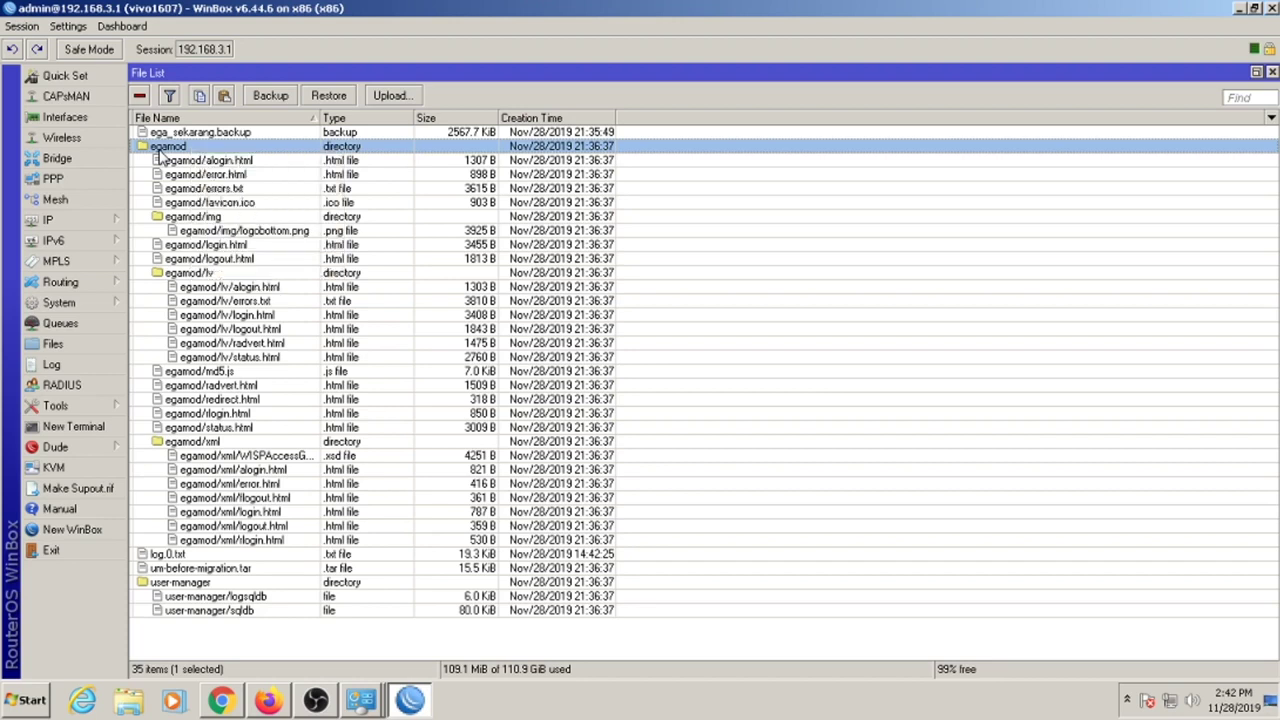
right_click(160, 151)
click(193, 281)
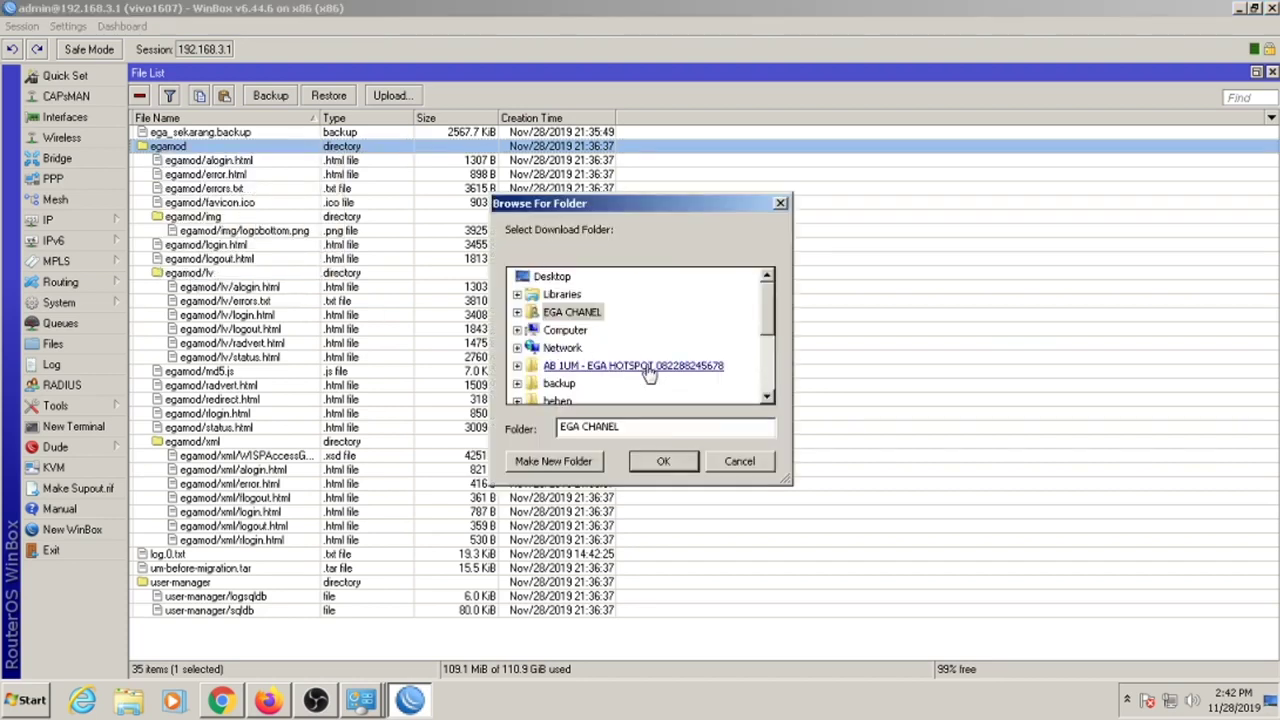
click(566, 278)
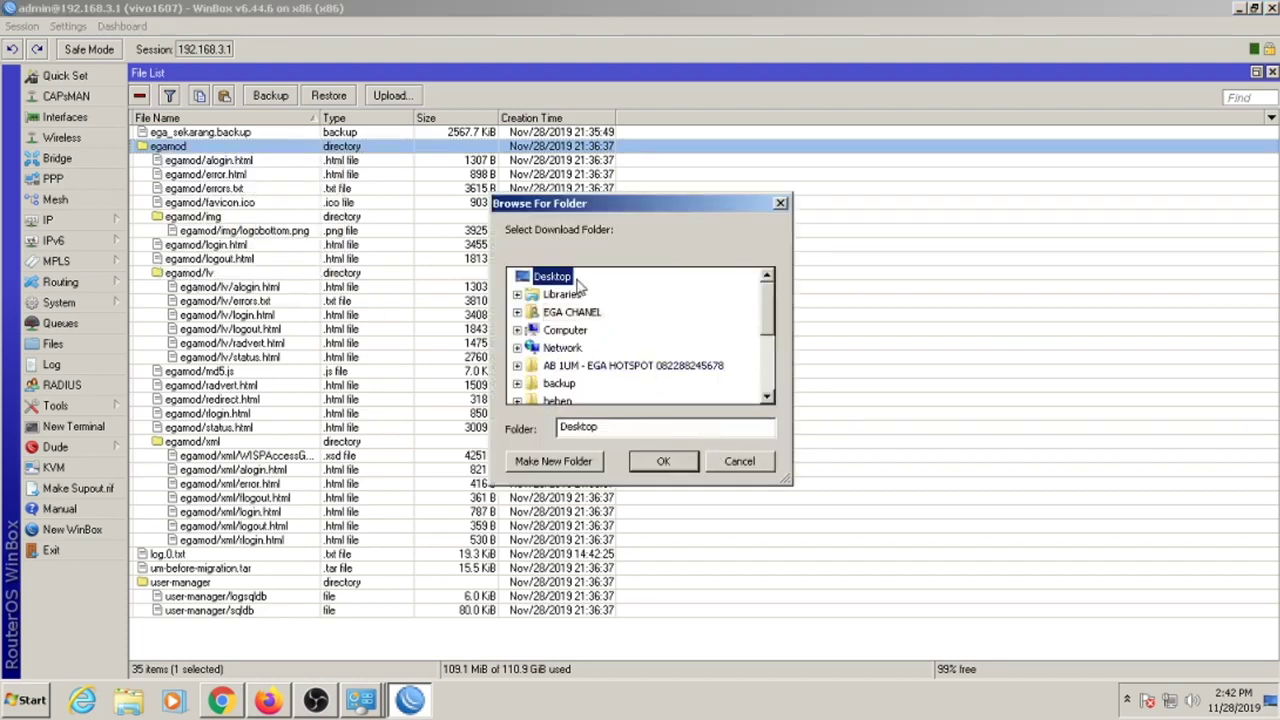
click(556, 461)
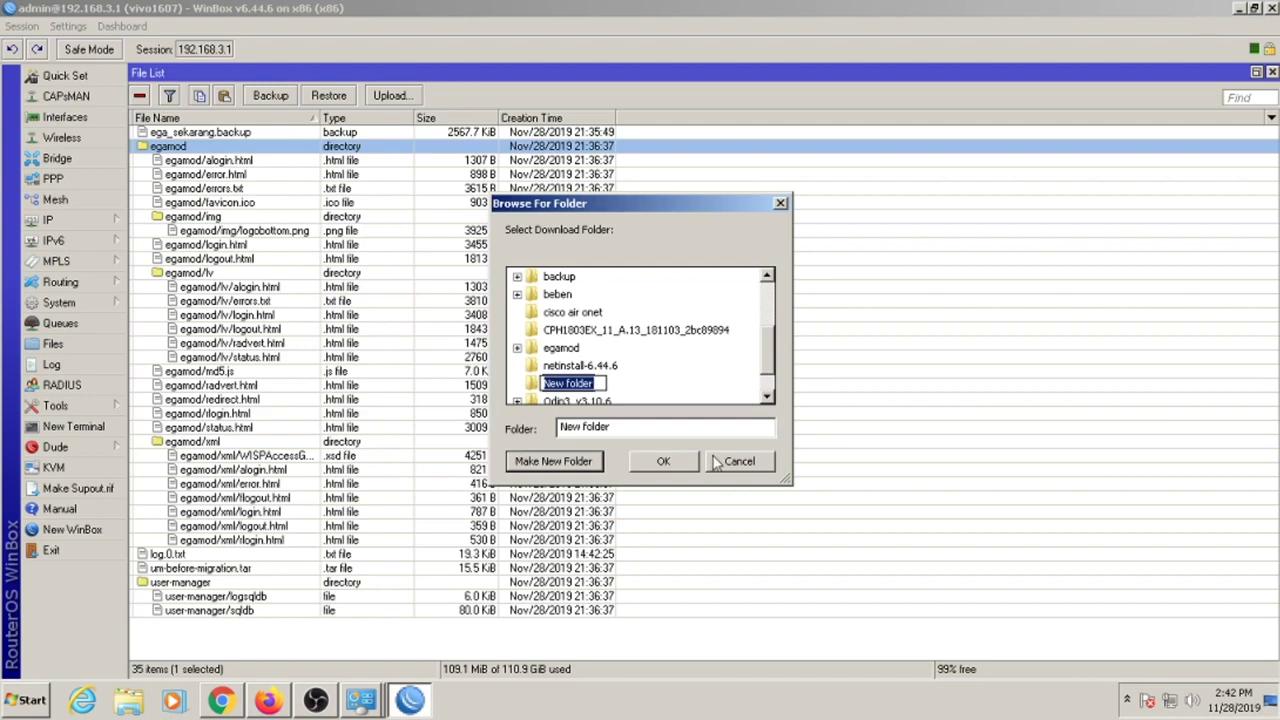
click(690, 463)
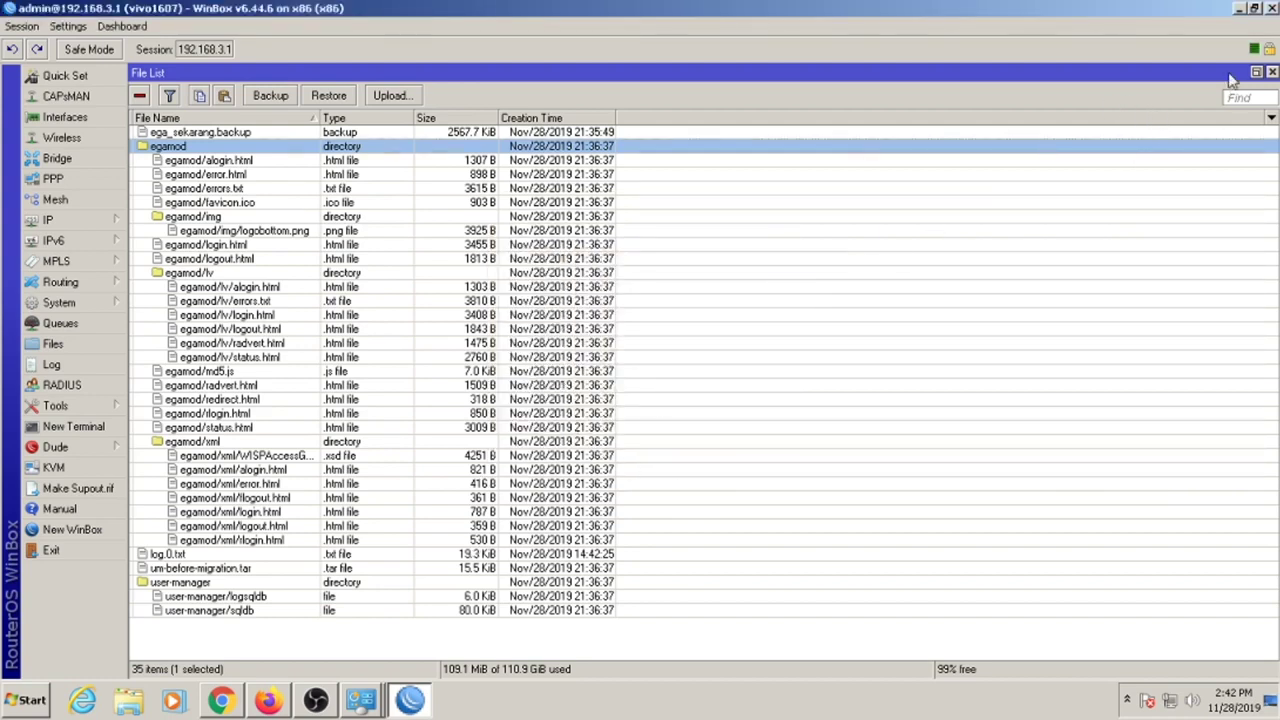
Open the downloaded egamod folder inside New folder and view login.html in Notepad.
click(1247, 8)
double_click(38, 608)
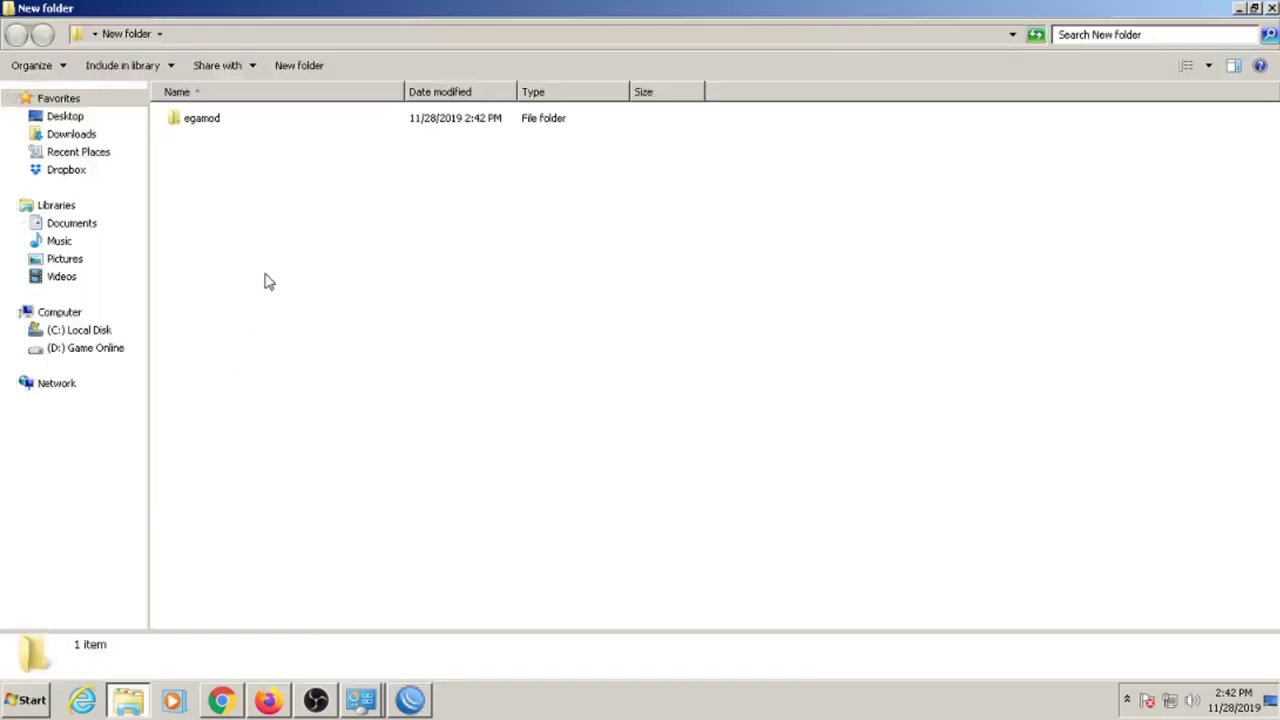
double_click(277, 124)
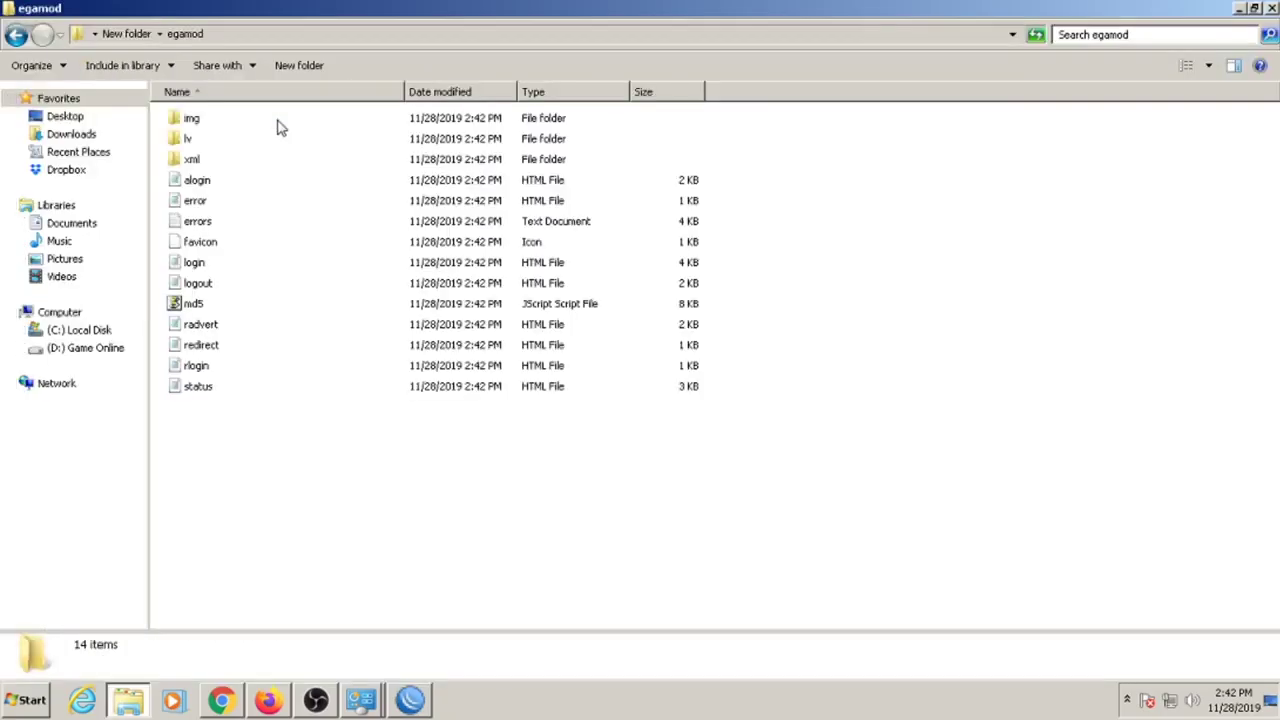
double_click(205, 265)
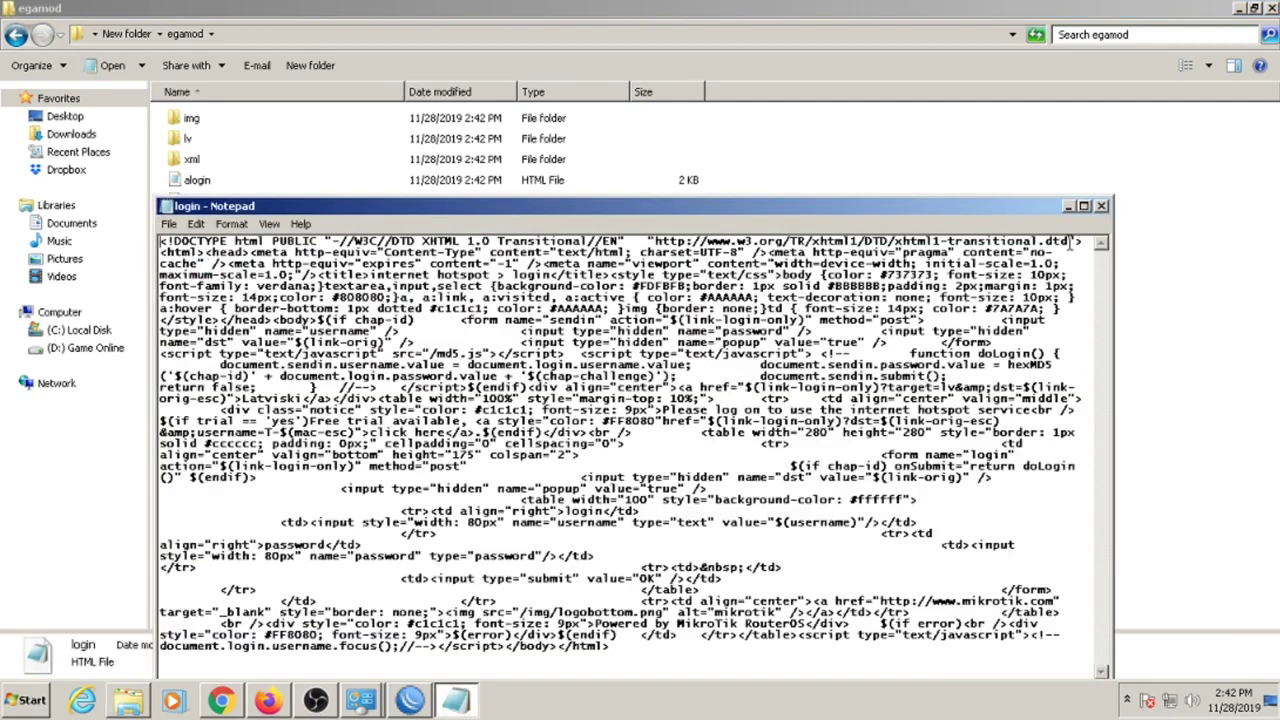
Check the img folder, close the Explorer windows, and return to WinBox's file list.
click(1101, 205)
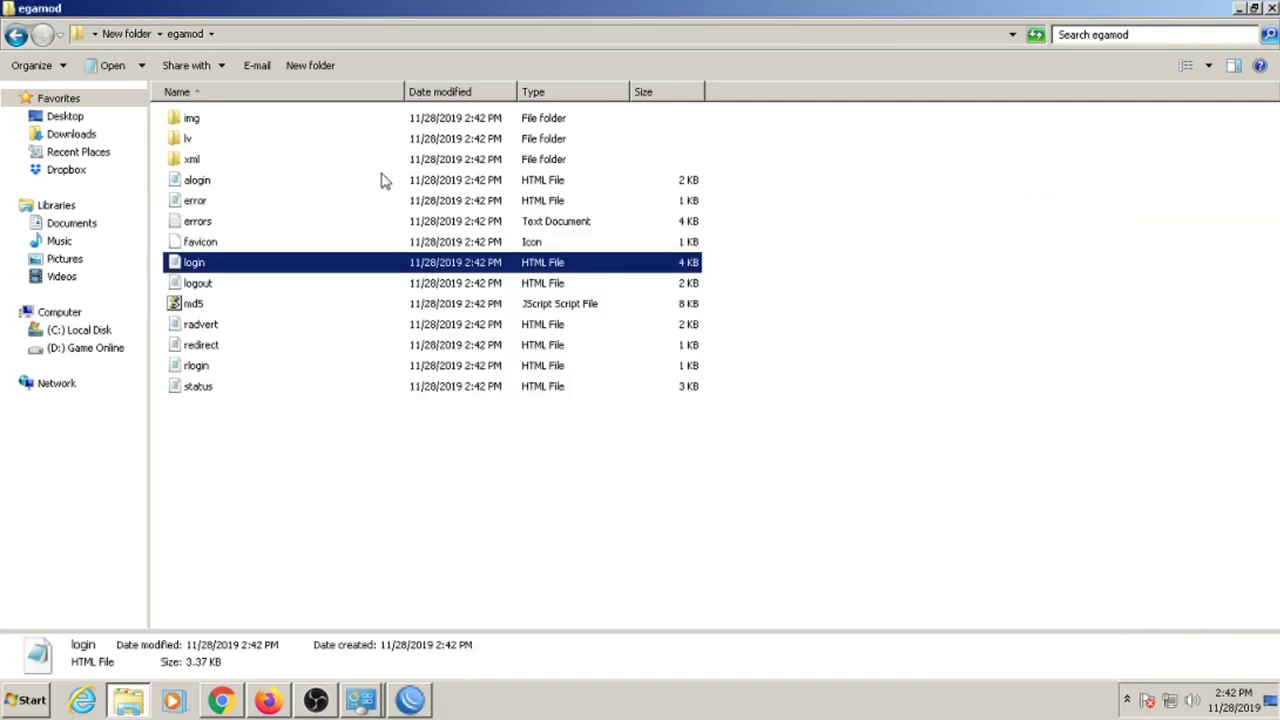
double_click(208, 120)
click(1272, 8)
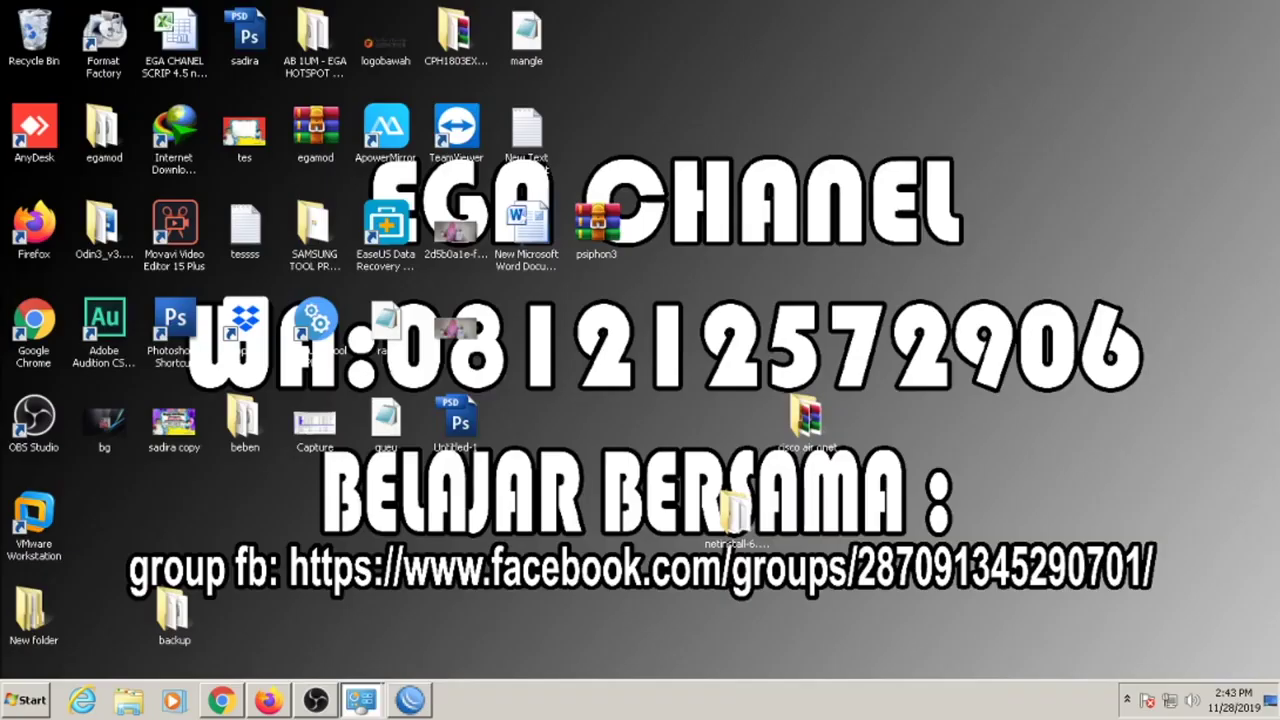
click(410, 700)
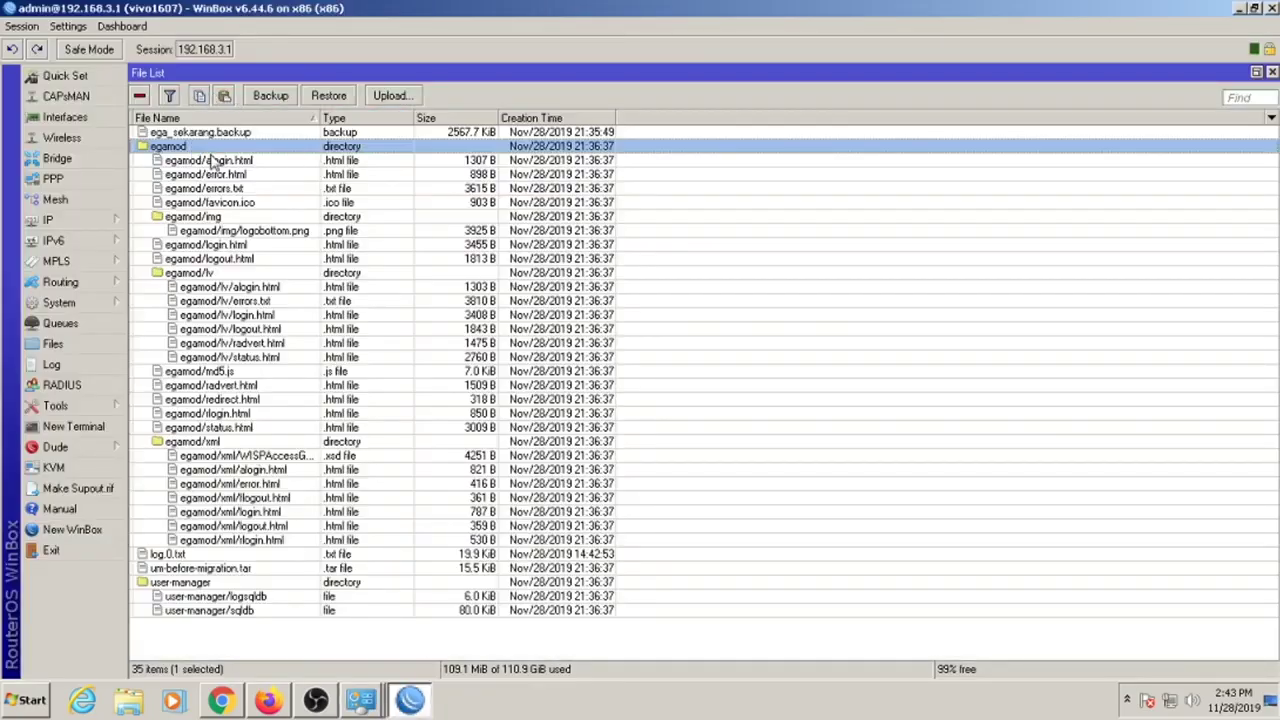
Replace the router's egamod folder with the copy from the desktop backup folder.
key(Delete)
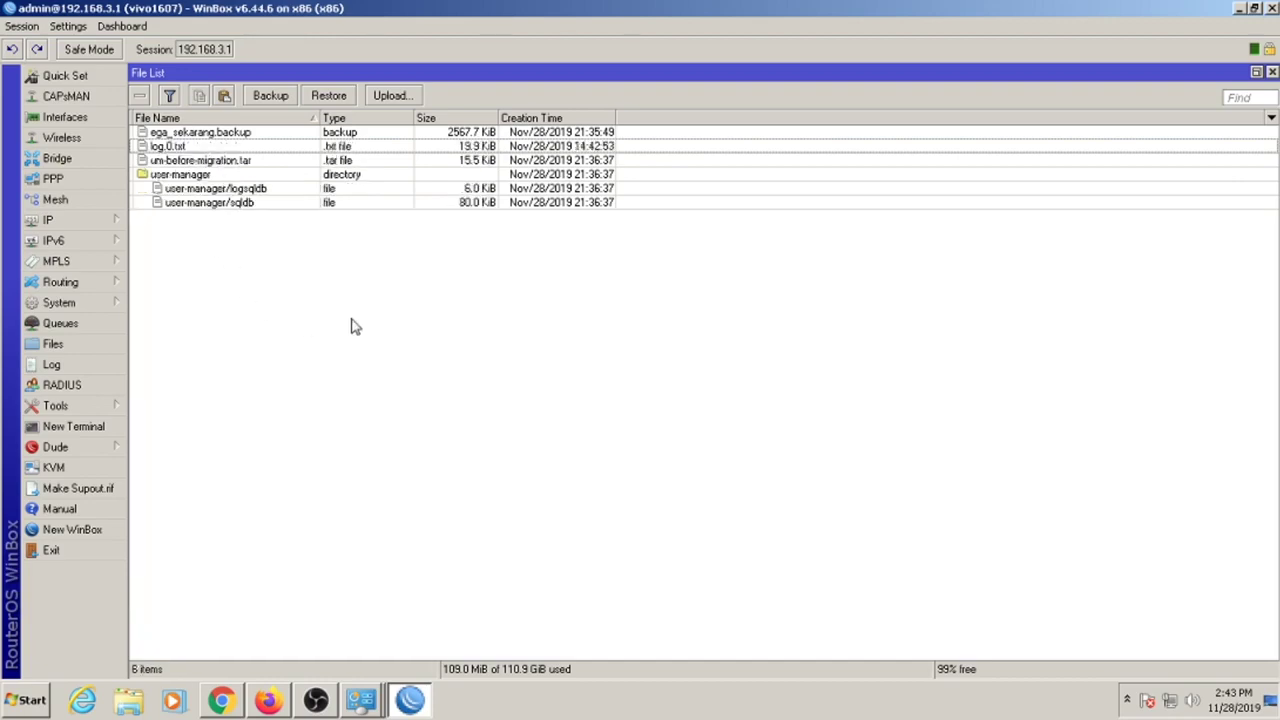
click(420, 702)
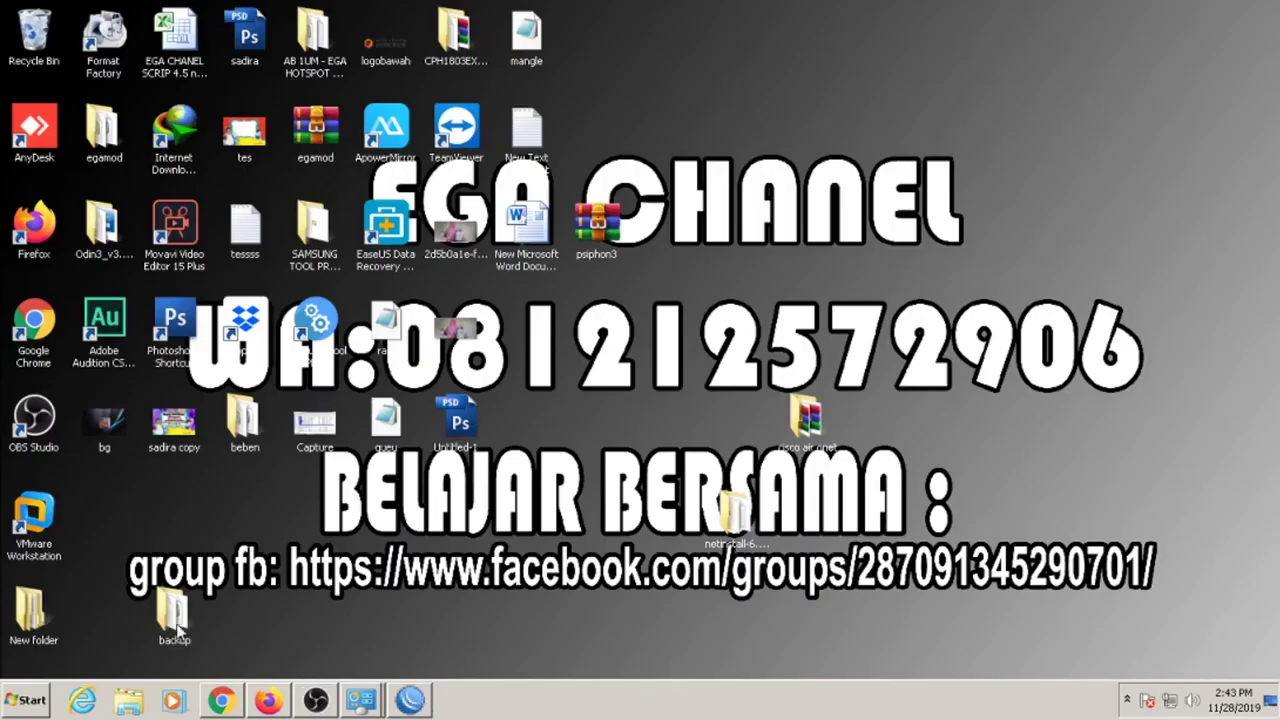
double_click(176, 625)
click(231, 145)
click(218, 120)
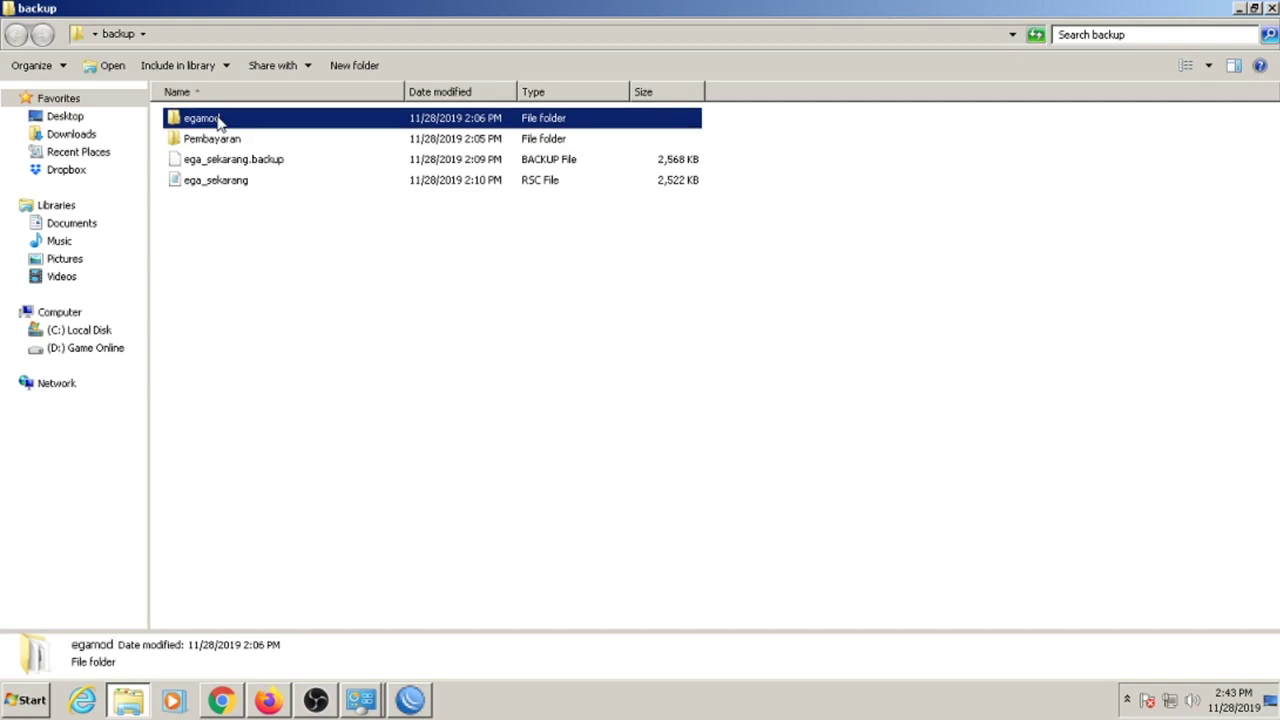
click(410, 700)
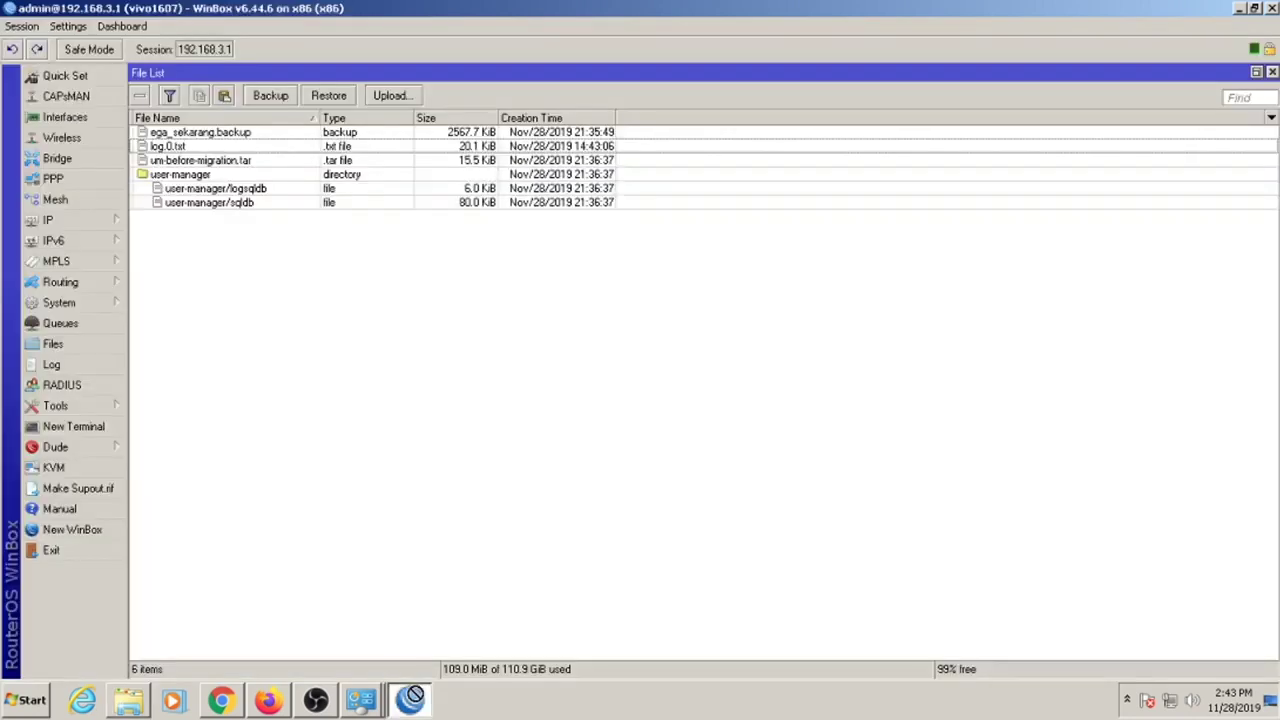
key(ctrl+v)
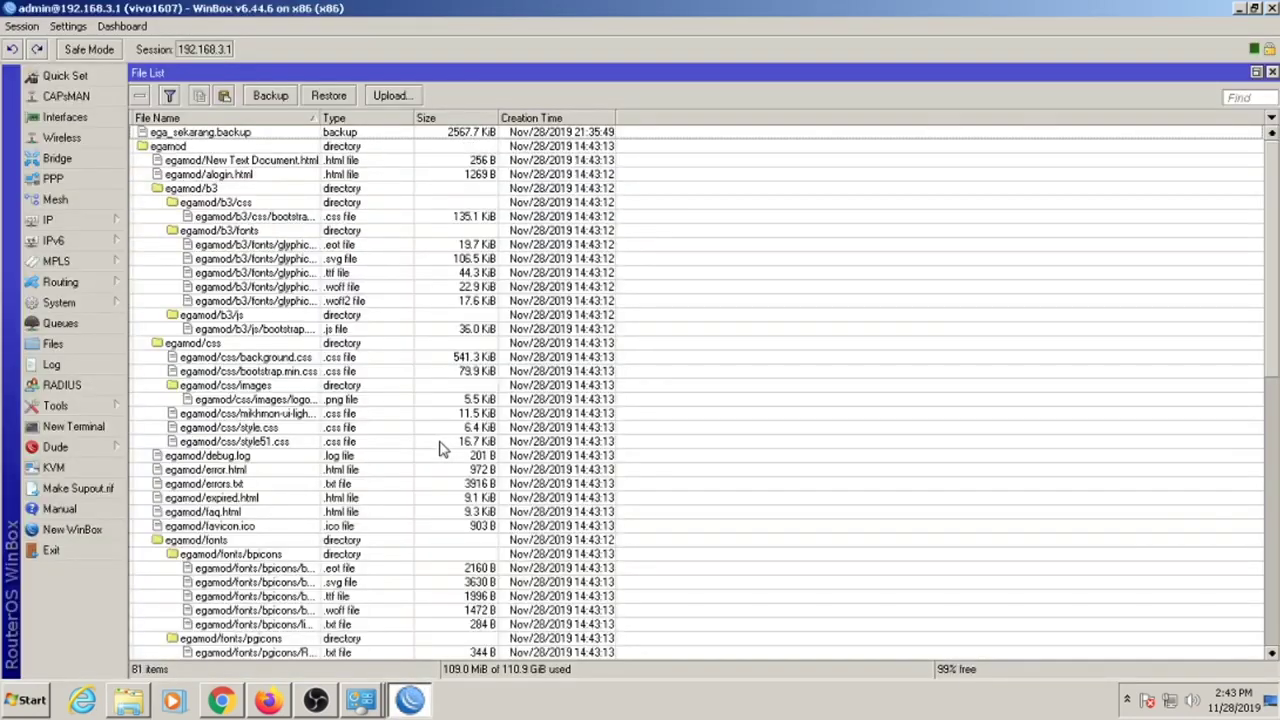
click(227, 146)
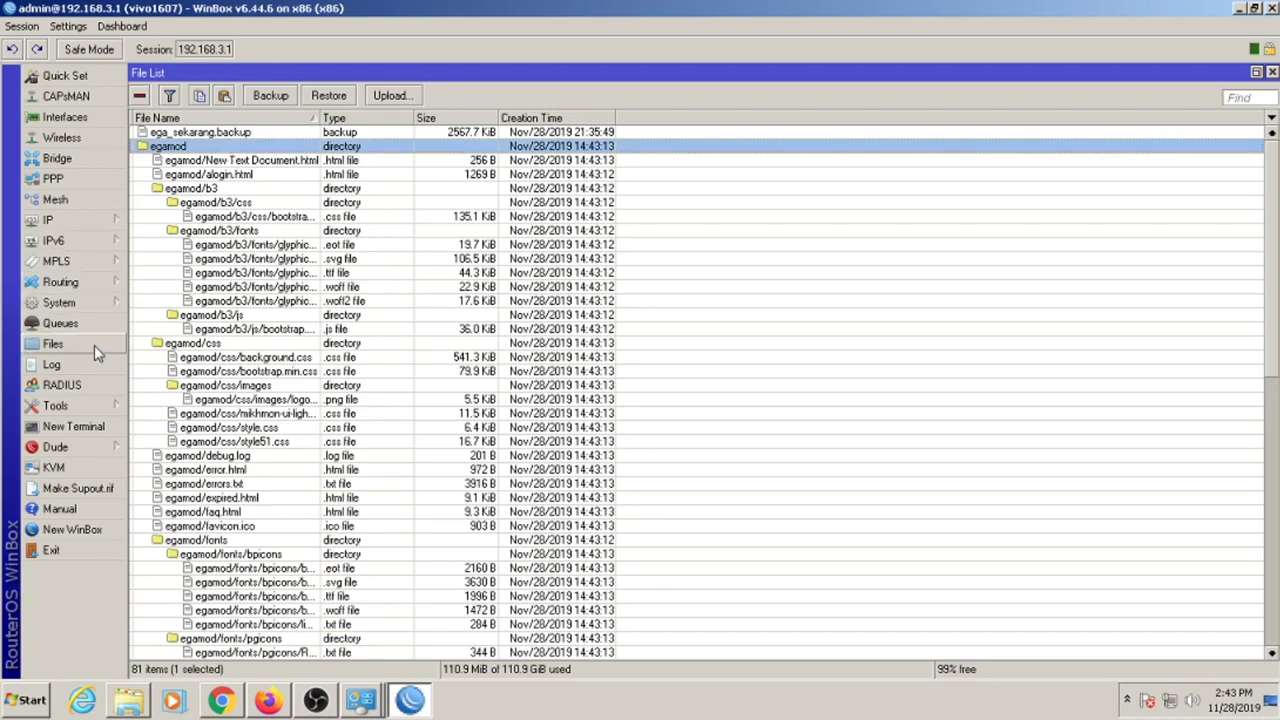
Open the IP > Hotspot settings.
click(107, 222)
click(572, 316)
click(237, 150)
click(100, 221)
click(186, 352)
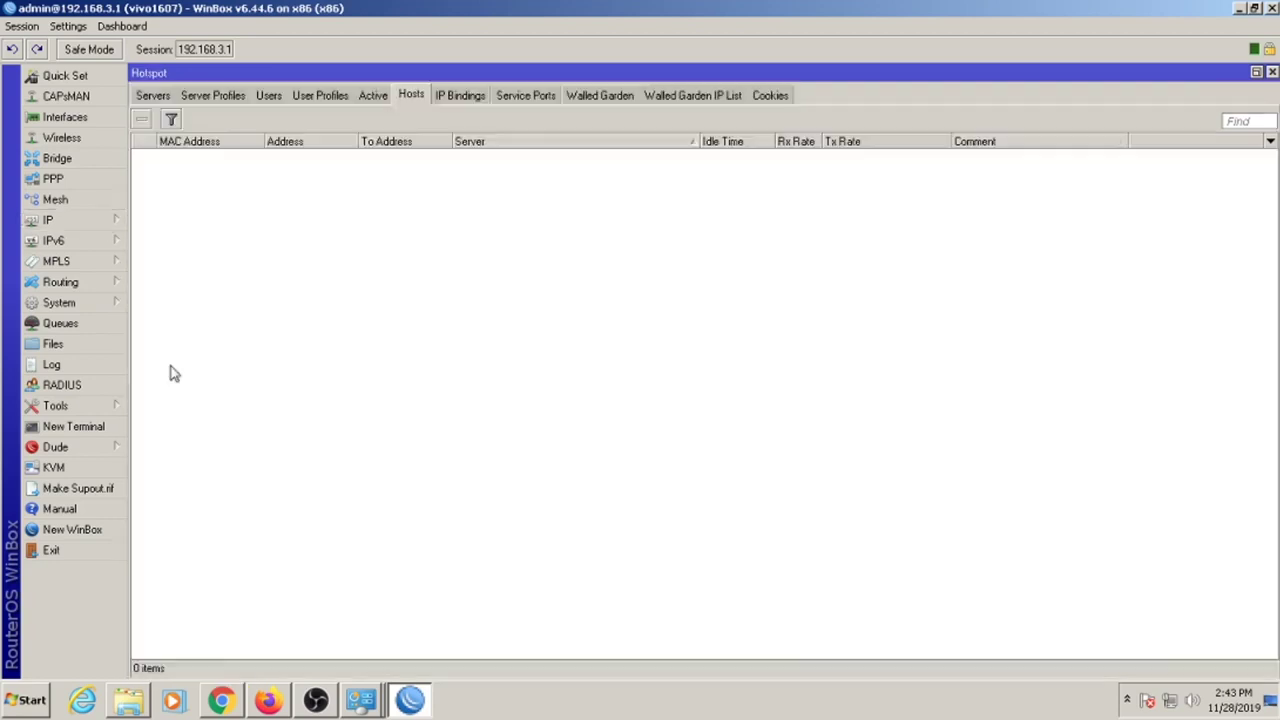
Check the HTML directories of the PEMBAYARAN and default hotspot server profiles.
click(200, 98)
click(318, 172)
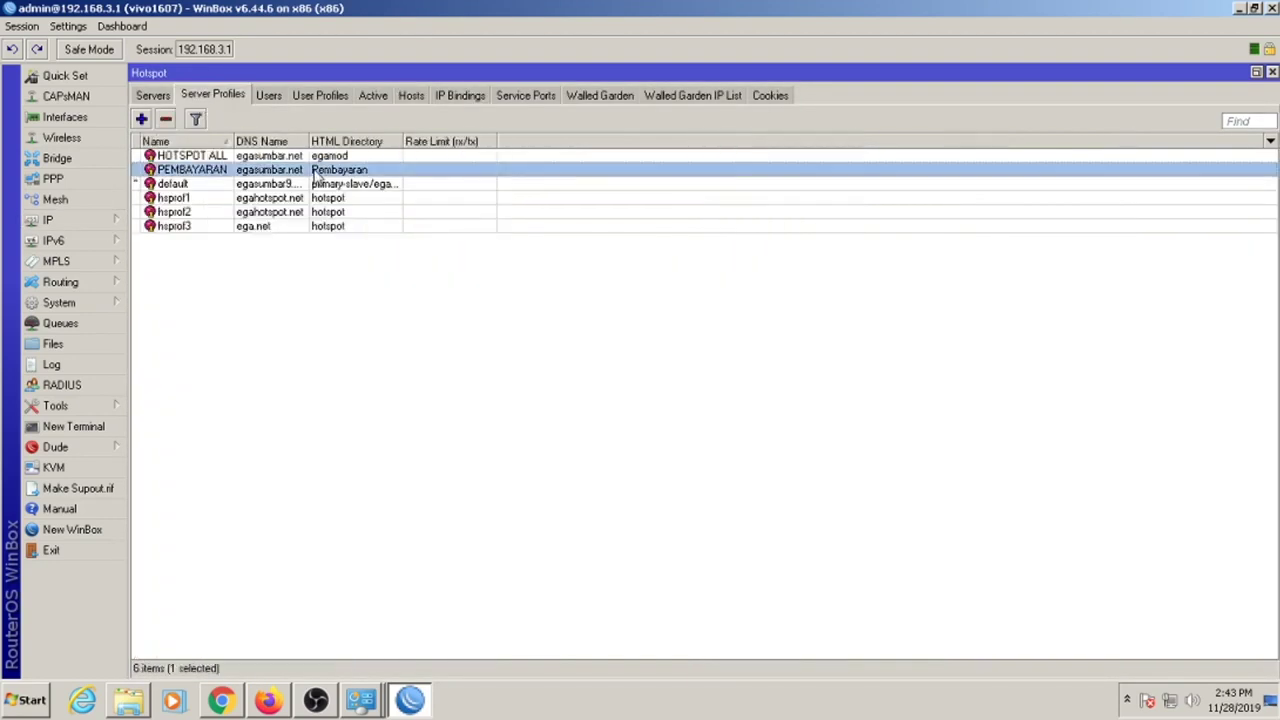
click(340, 186)
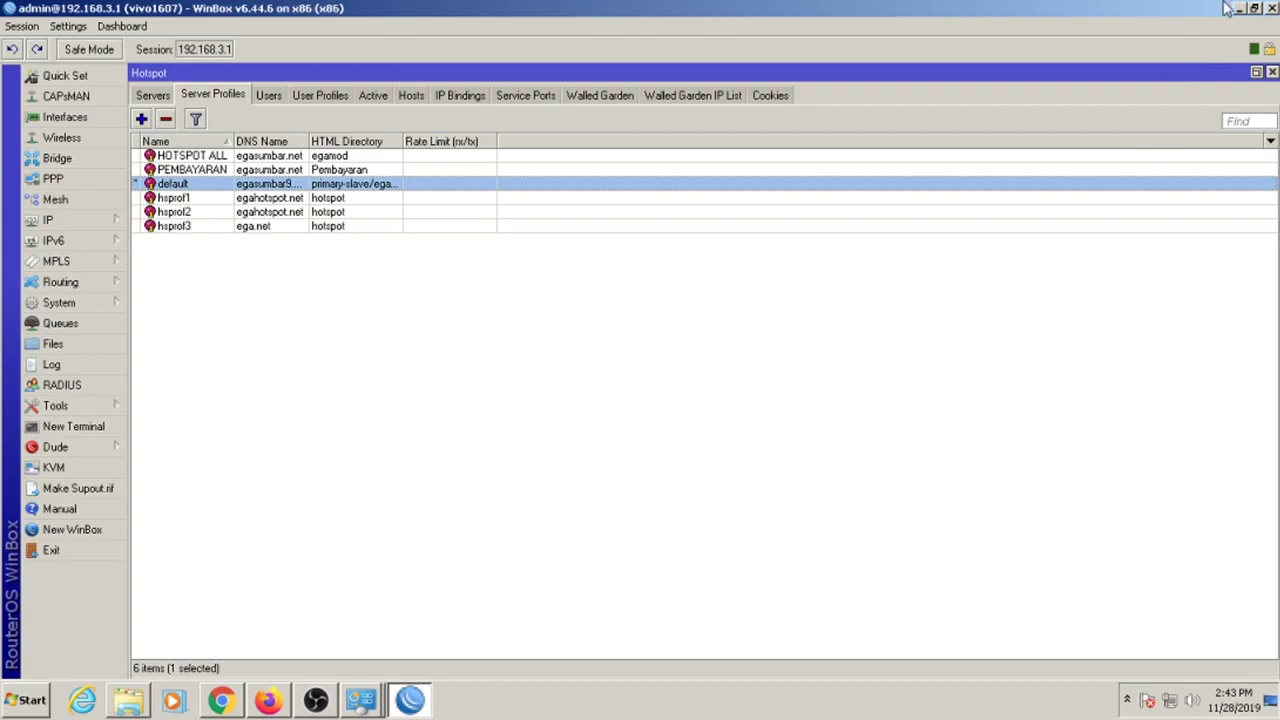
click(1239, 8)
click(1271, 7)
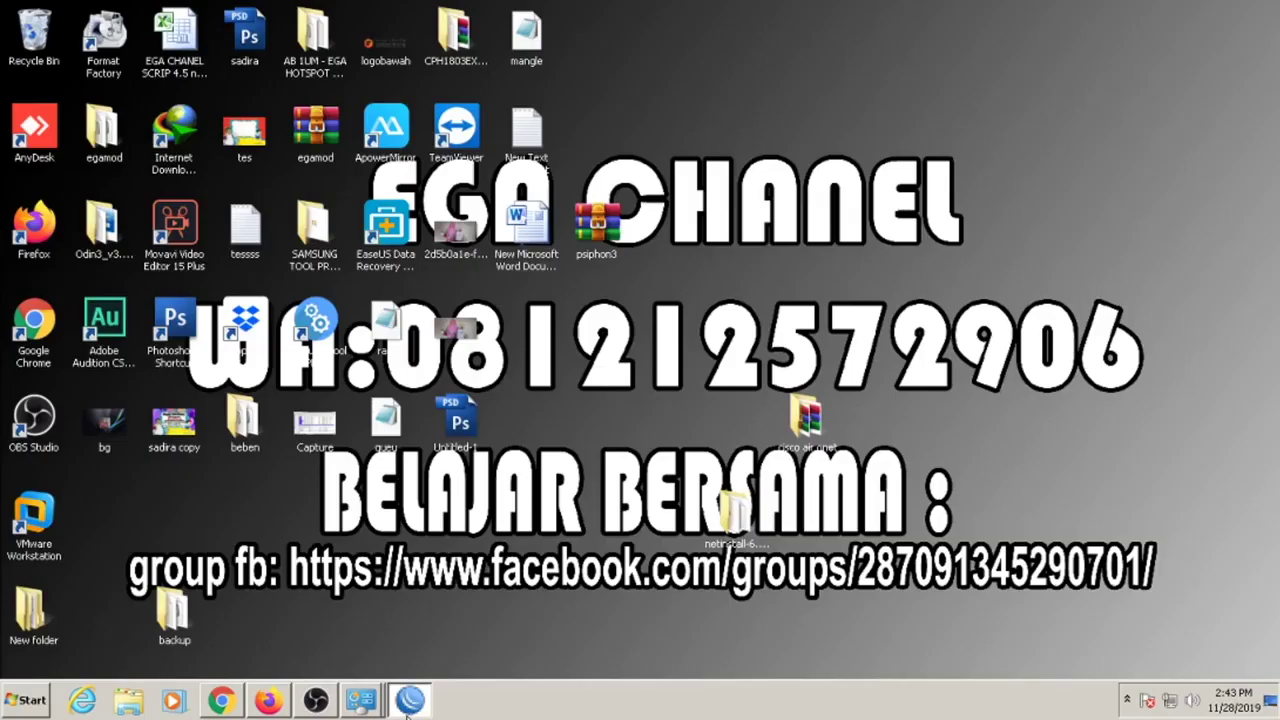
click(405, 702)
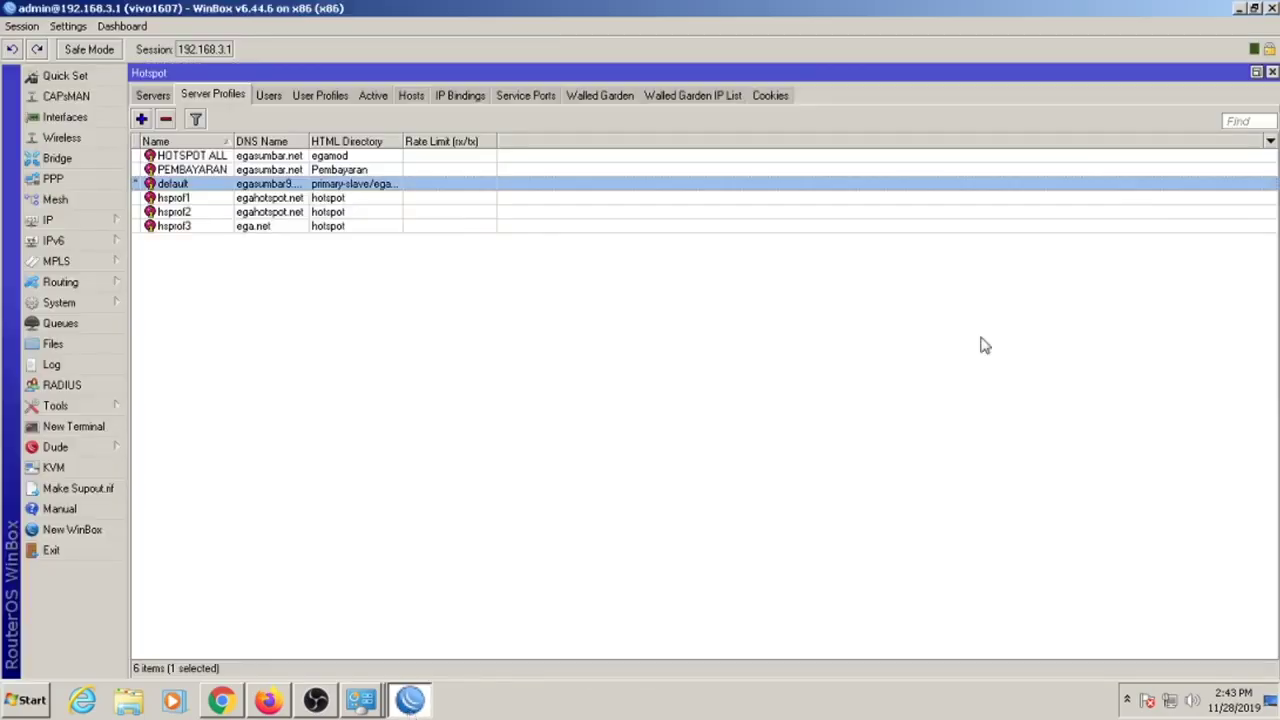
click(1271, 74)
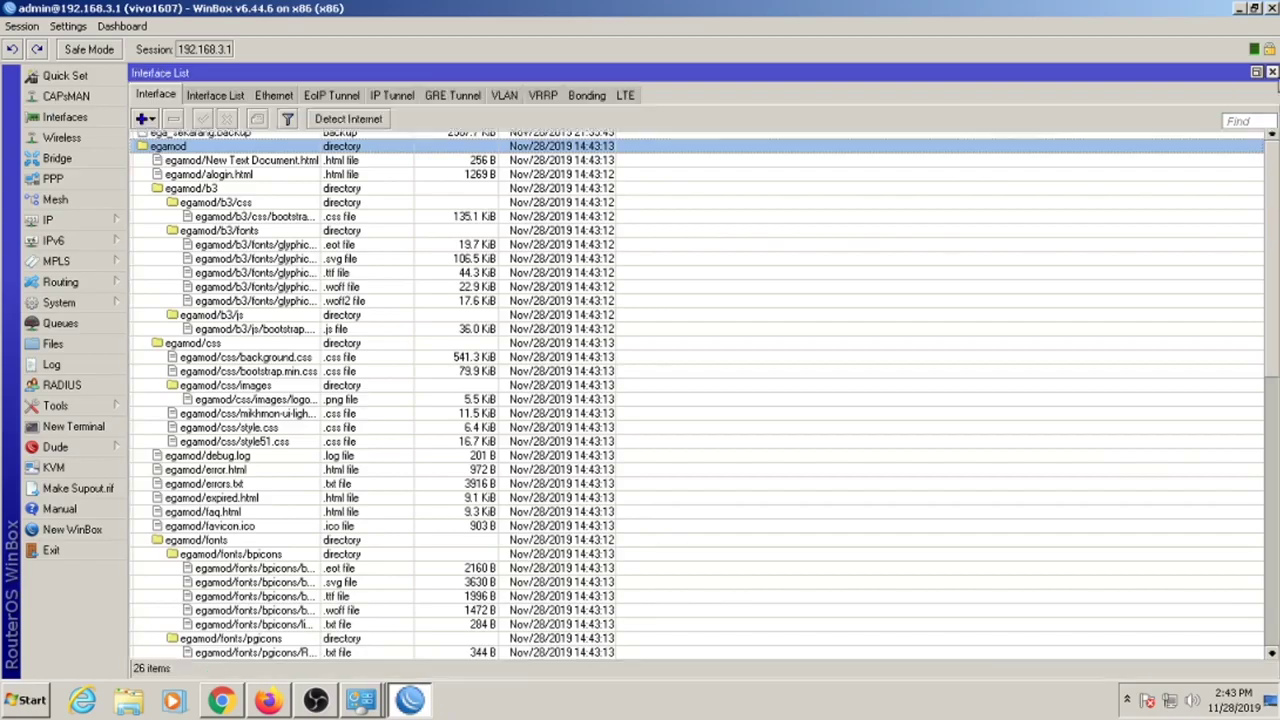
Upload the Pembayaran folder from the desktop backup folder into the router's files.
click(1272, 73)
click(1237, 9)
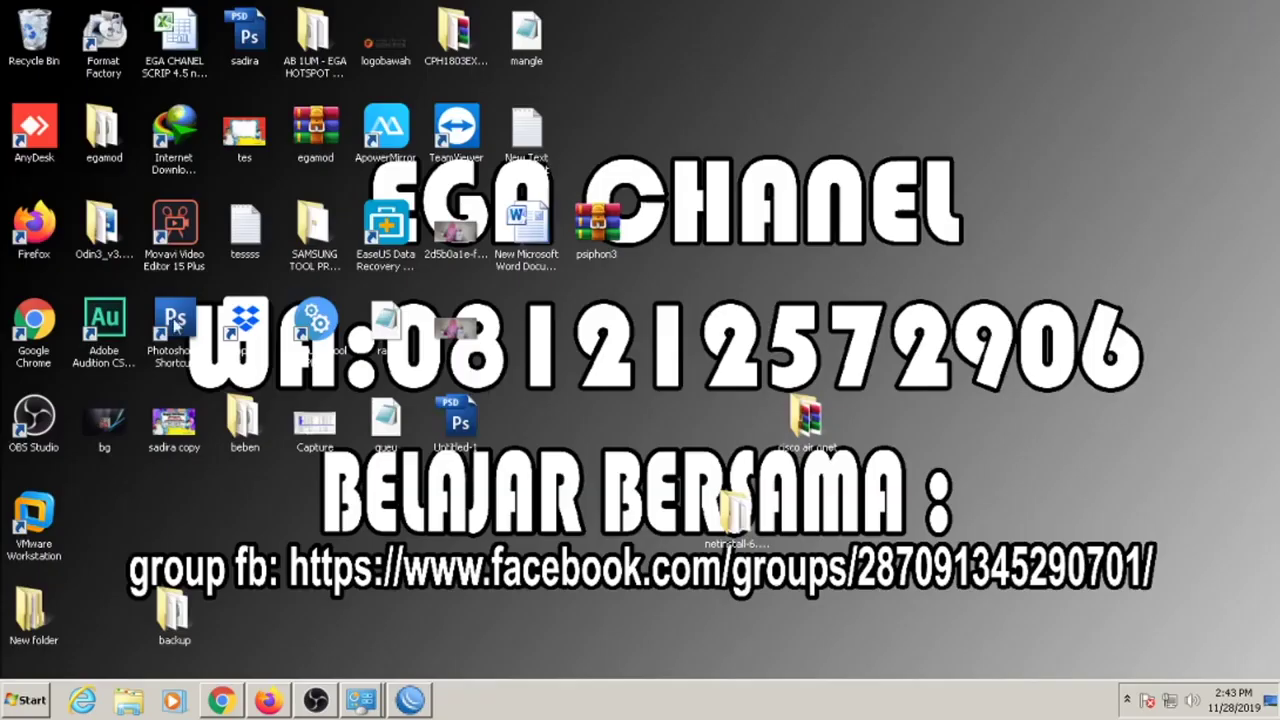
double_click(172, 608)
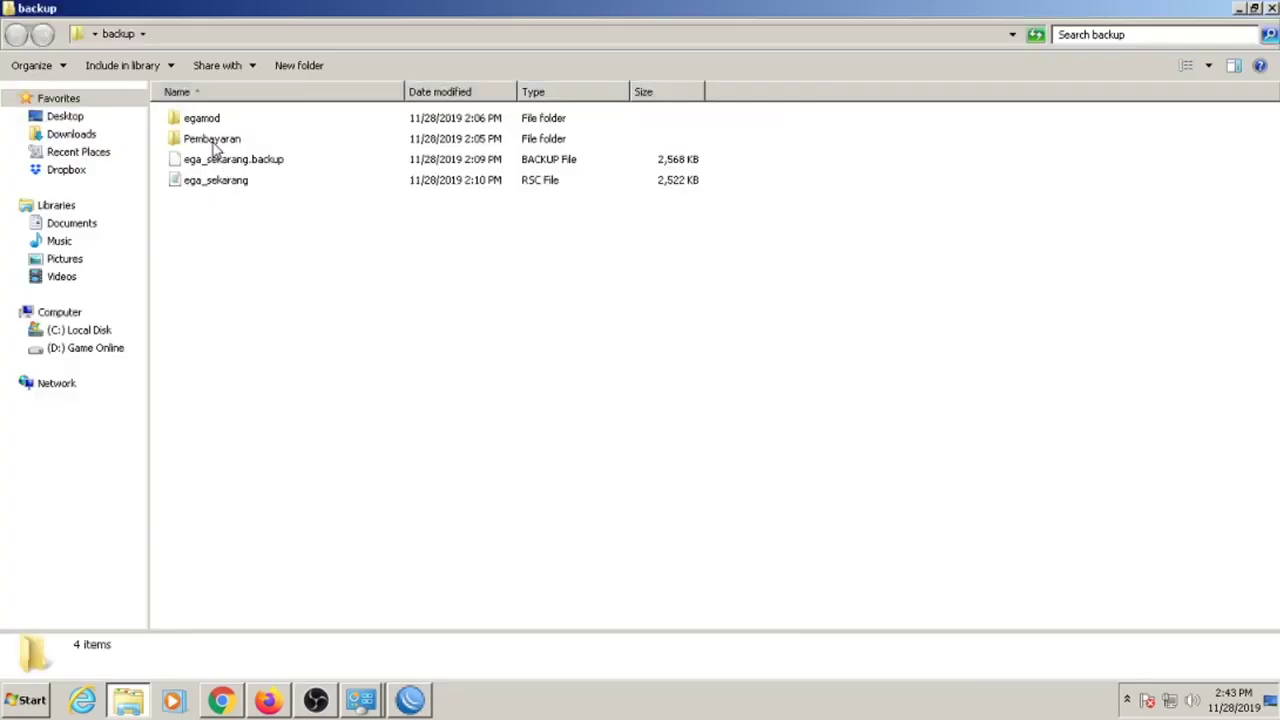
click(215, 142)
click(411, 702)
drag(527, 380, 528, 380)
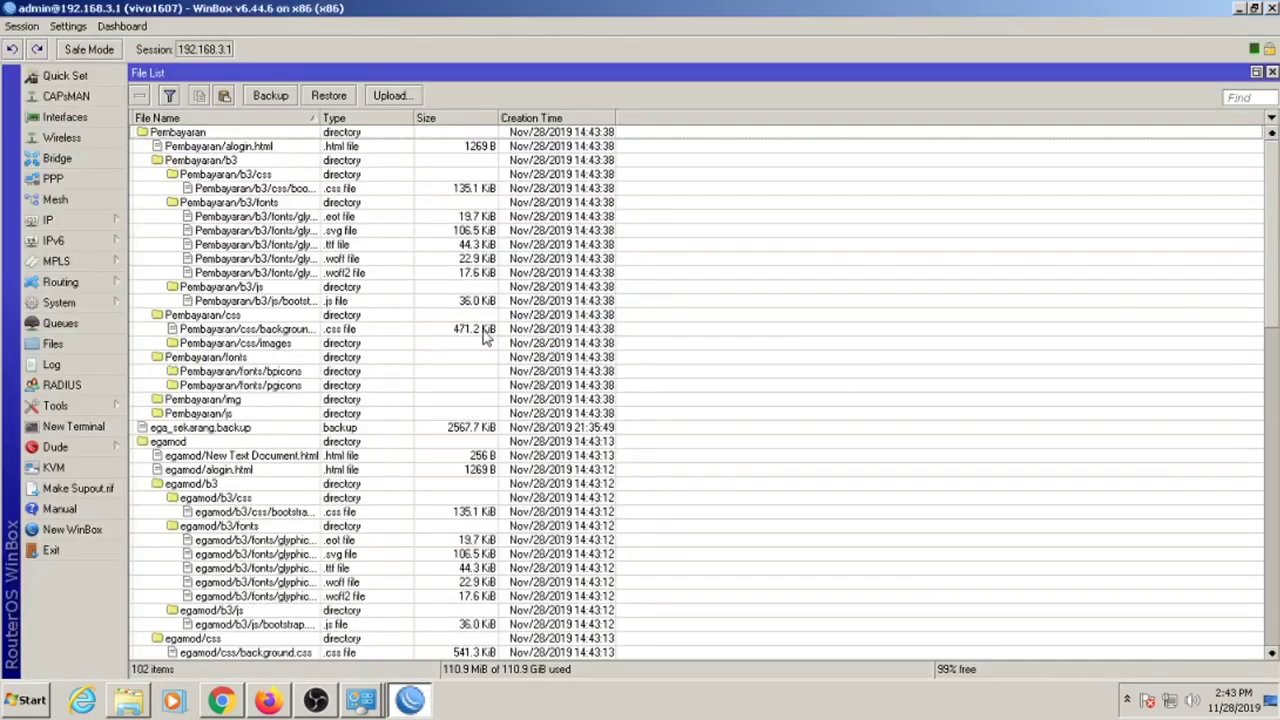
Inspect the uploaded Pembayaran files, then show the 26-item interface list.
click(211, 317)
click(217, 300)
click(217, 341)
click(223, 319)
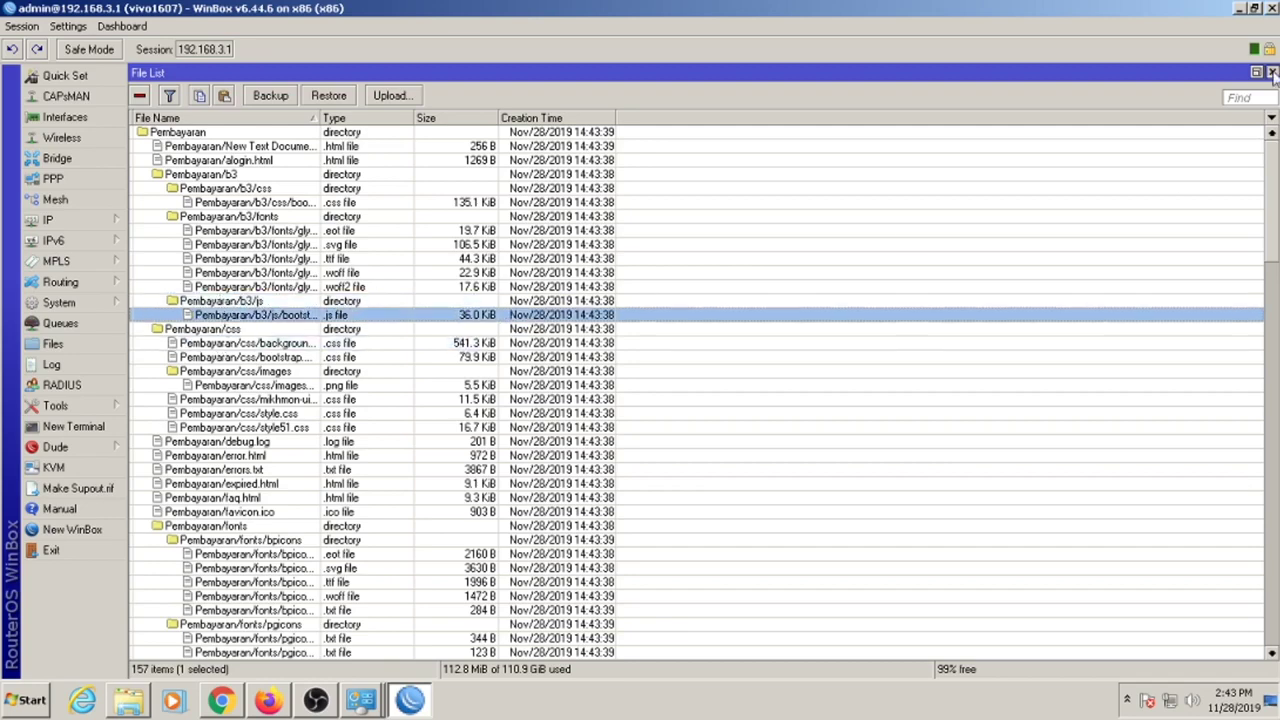
click(1272, 73)
click(106, 116)
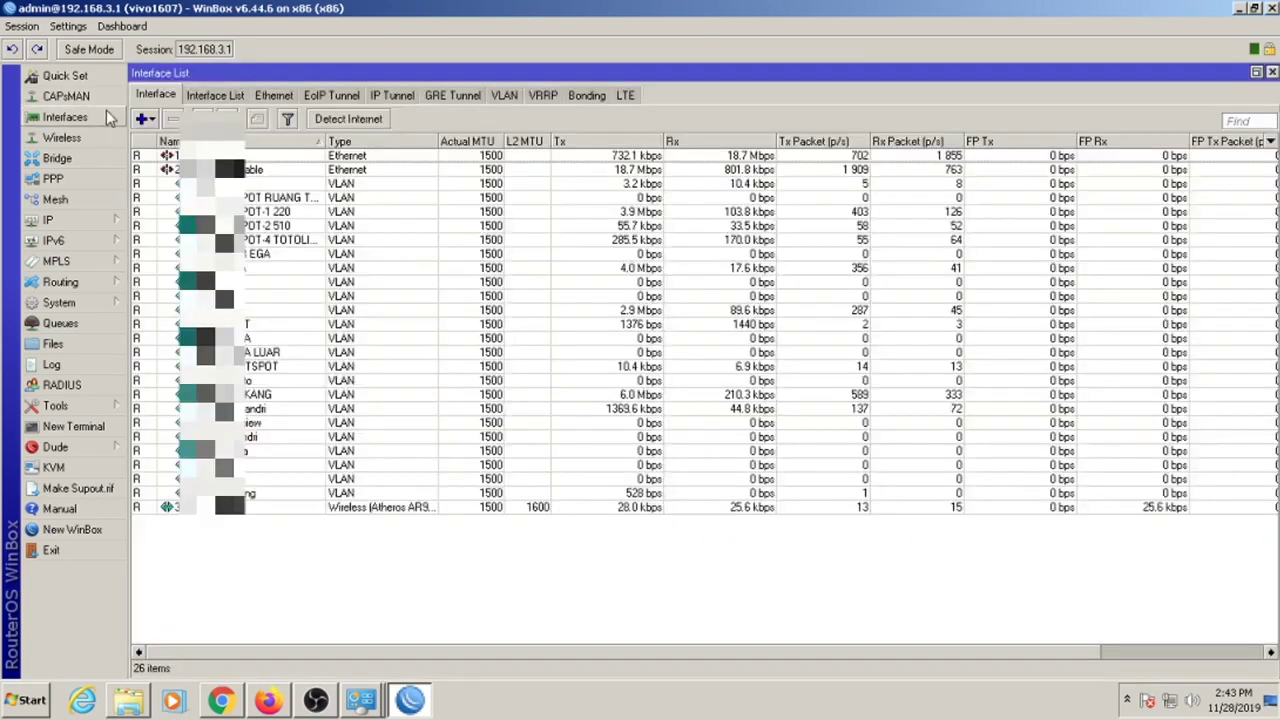
click(350, 169)
click(108, 303)
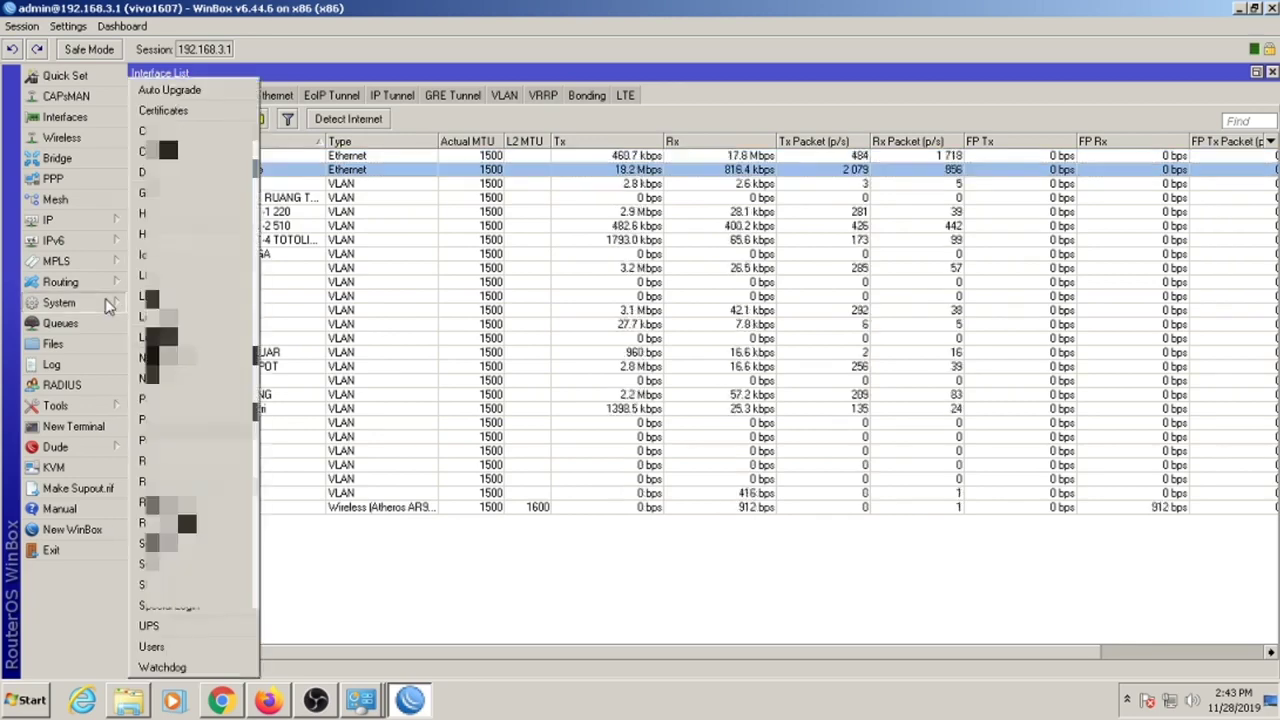
click(165, 502)
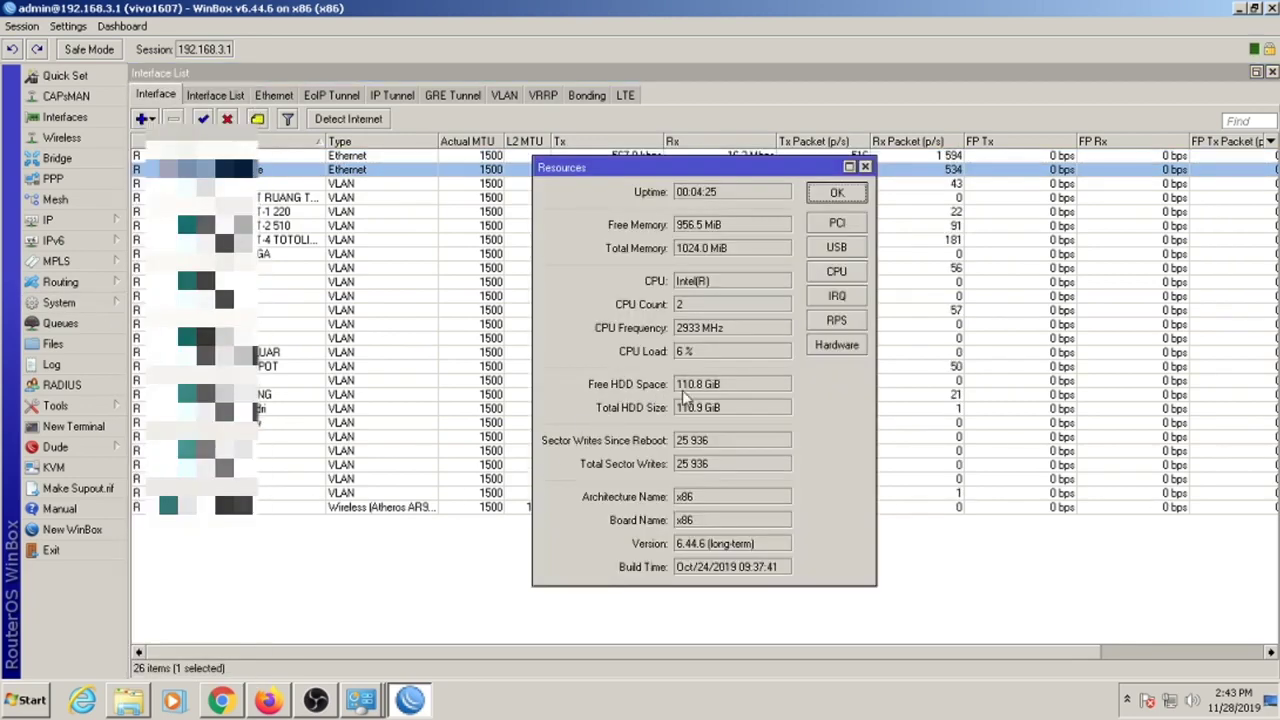
click(865, 167)
click(59, 302)
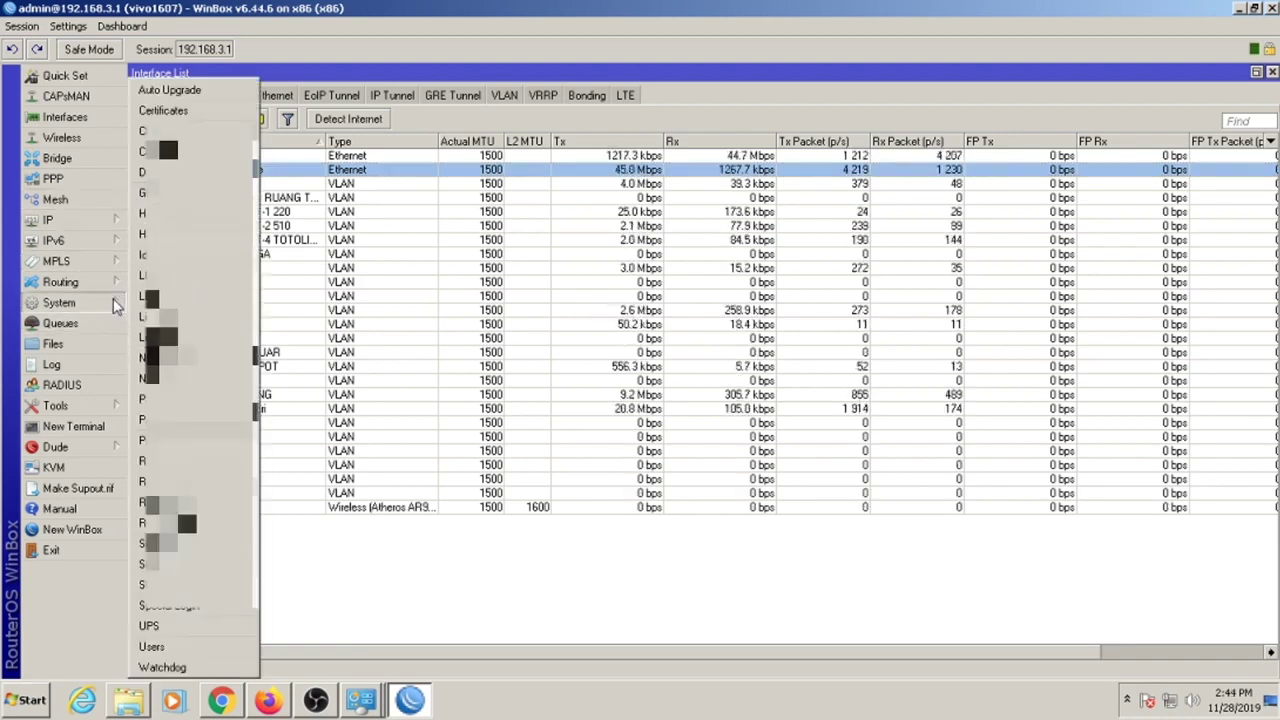
click(165, 317)
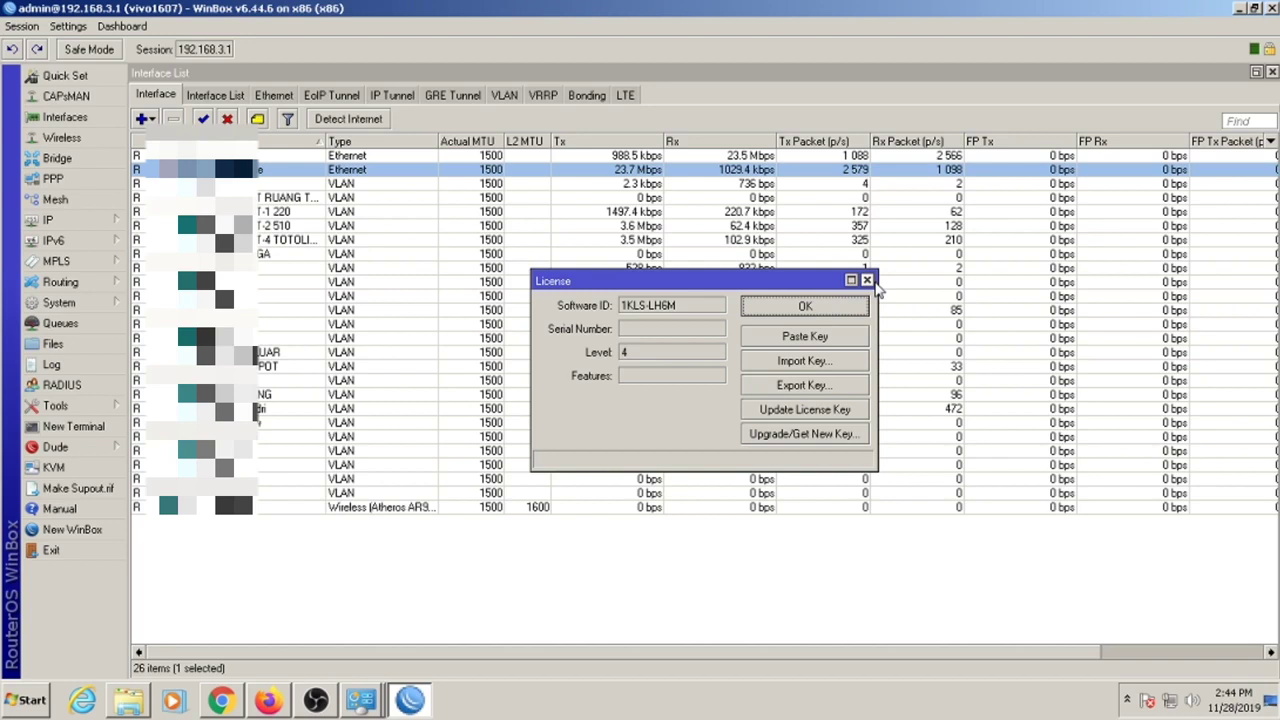
click(867, 280)
click(1127, 700)
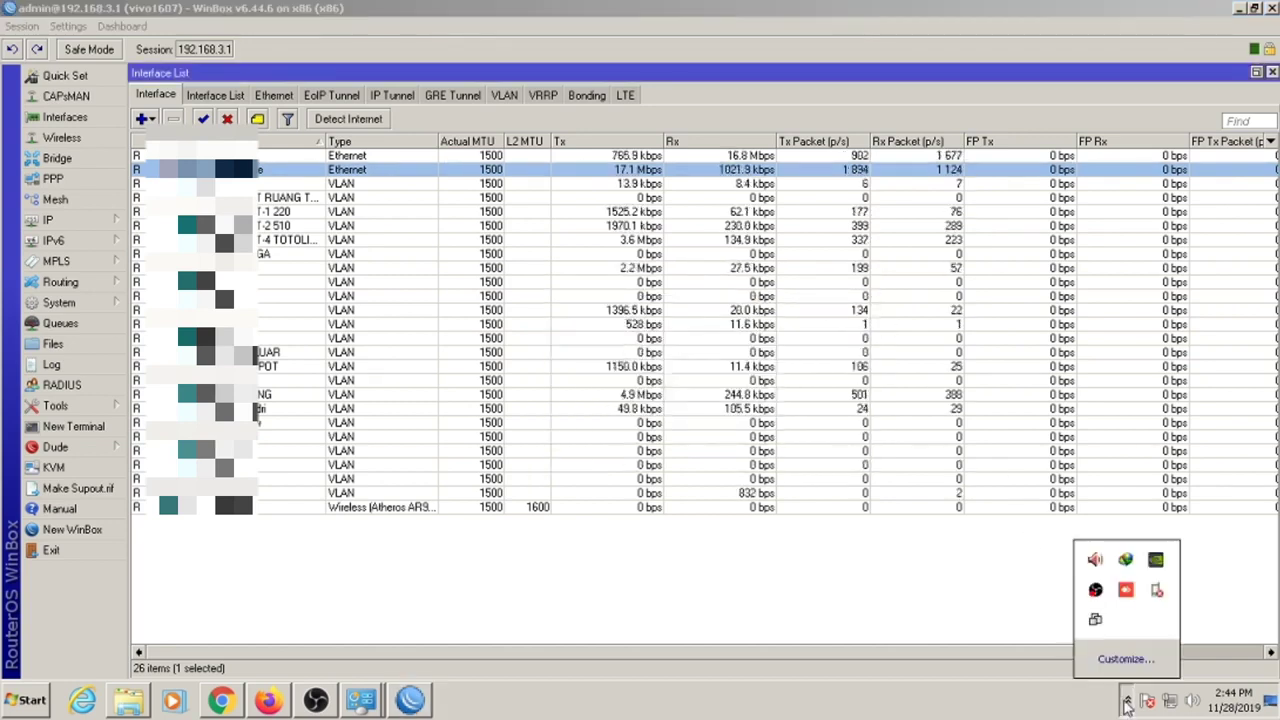
Open the OBS Studio tray icon's menu in the hidden-icons overflow to stop recording.
click(797, 602)
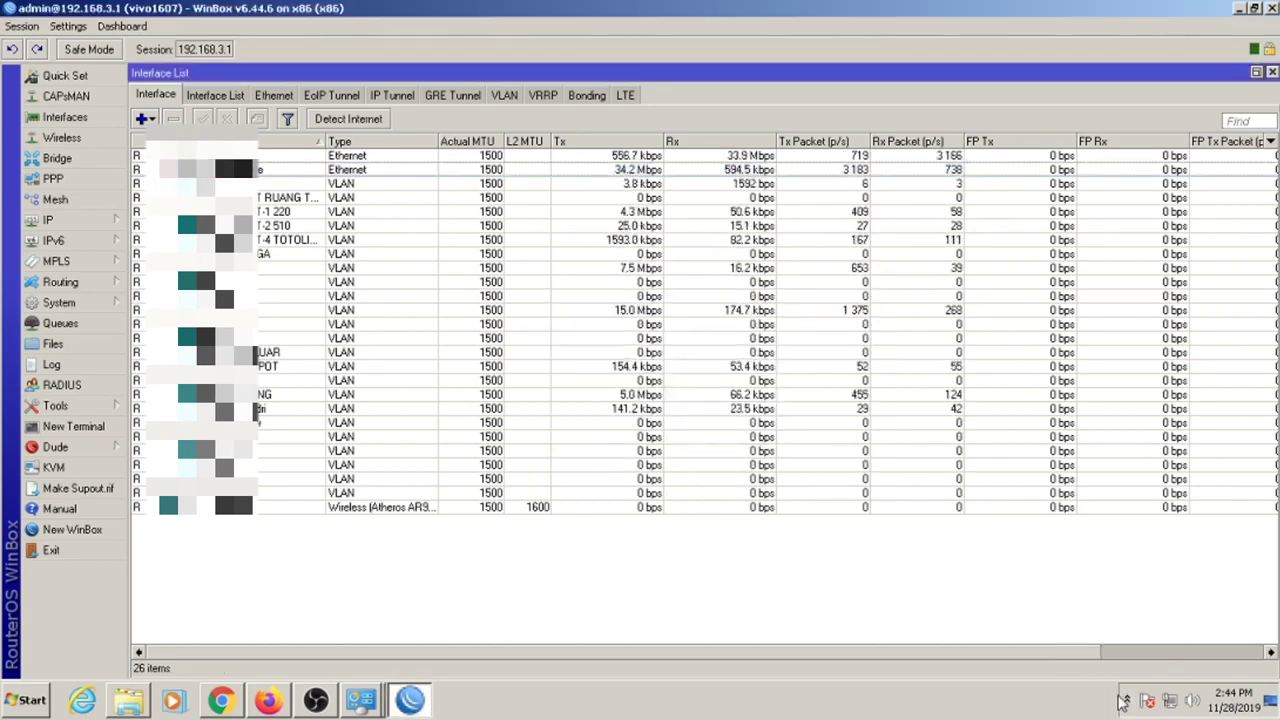
click(1127, 700)
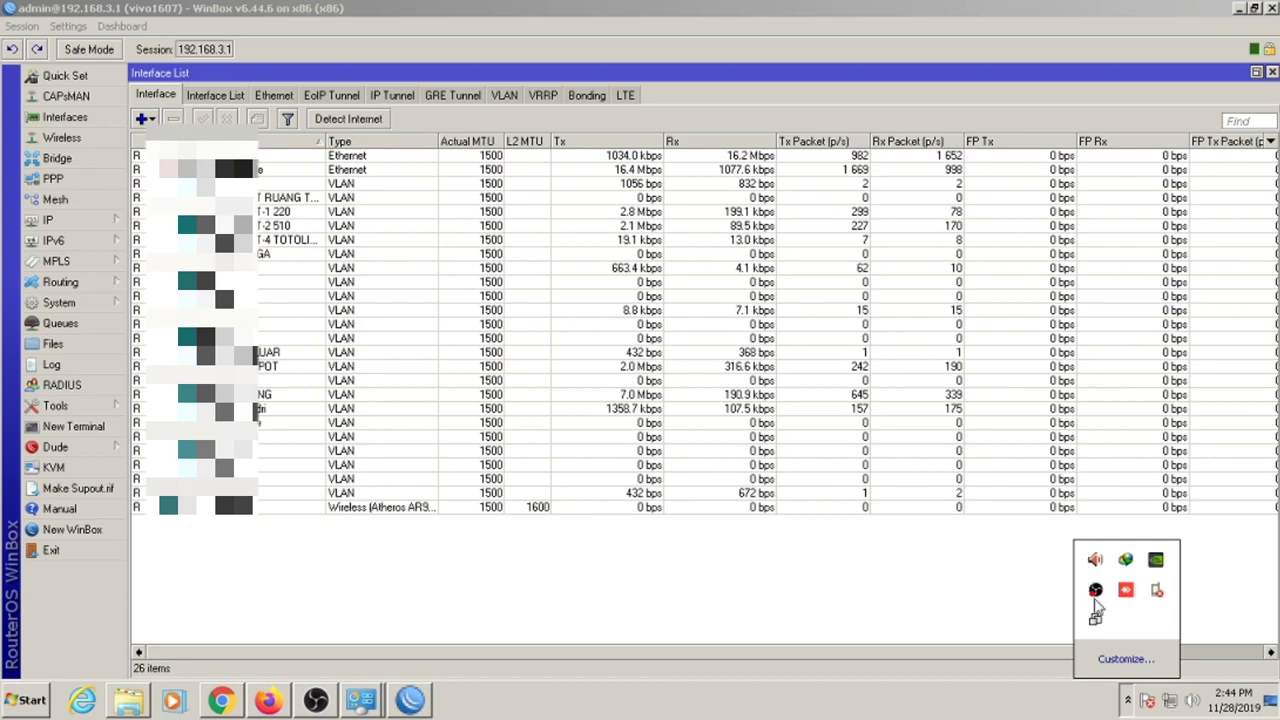
click(1005, 596)
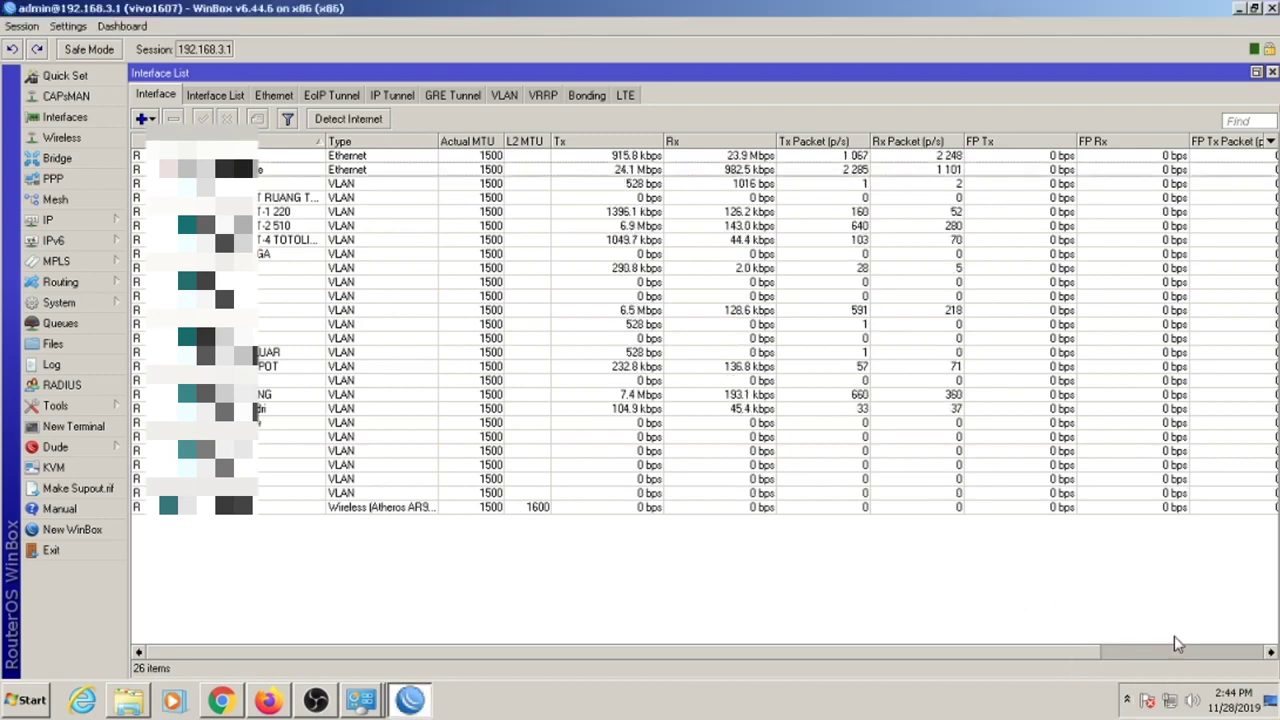
click(1127, 700)
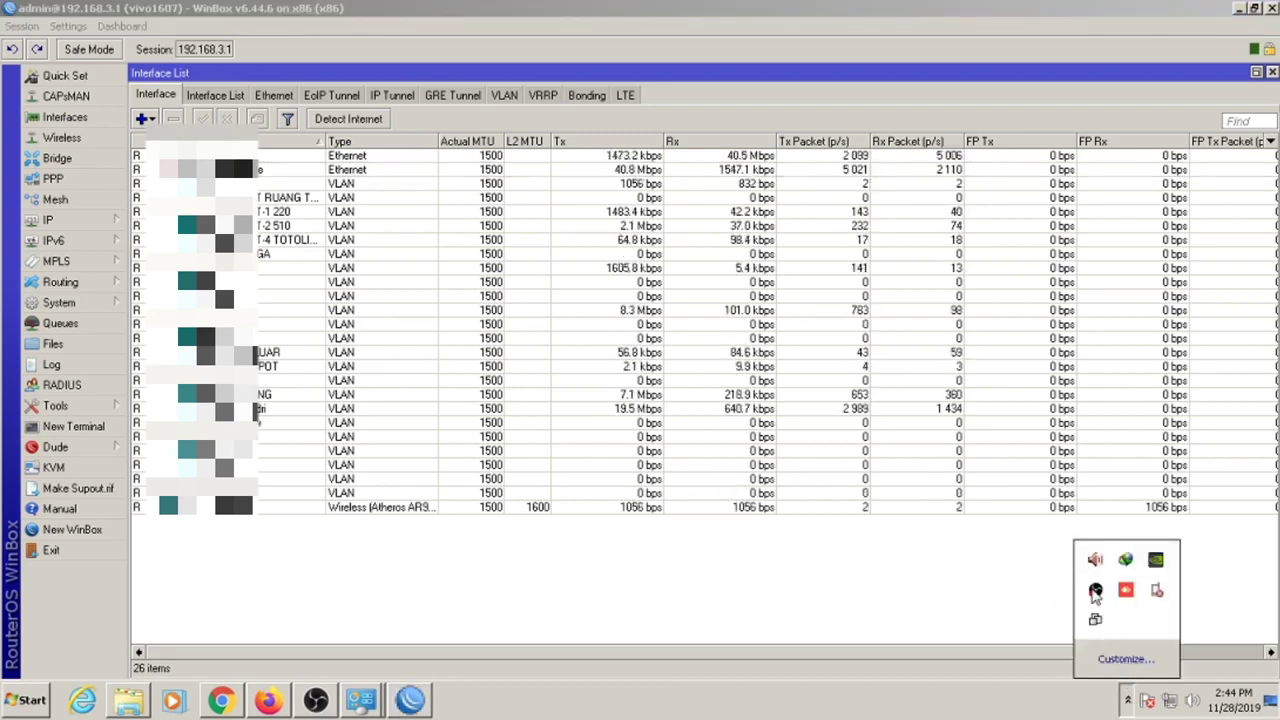
click(858, 564)
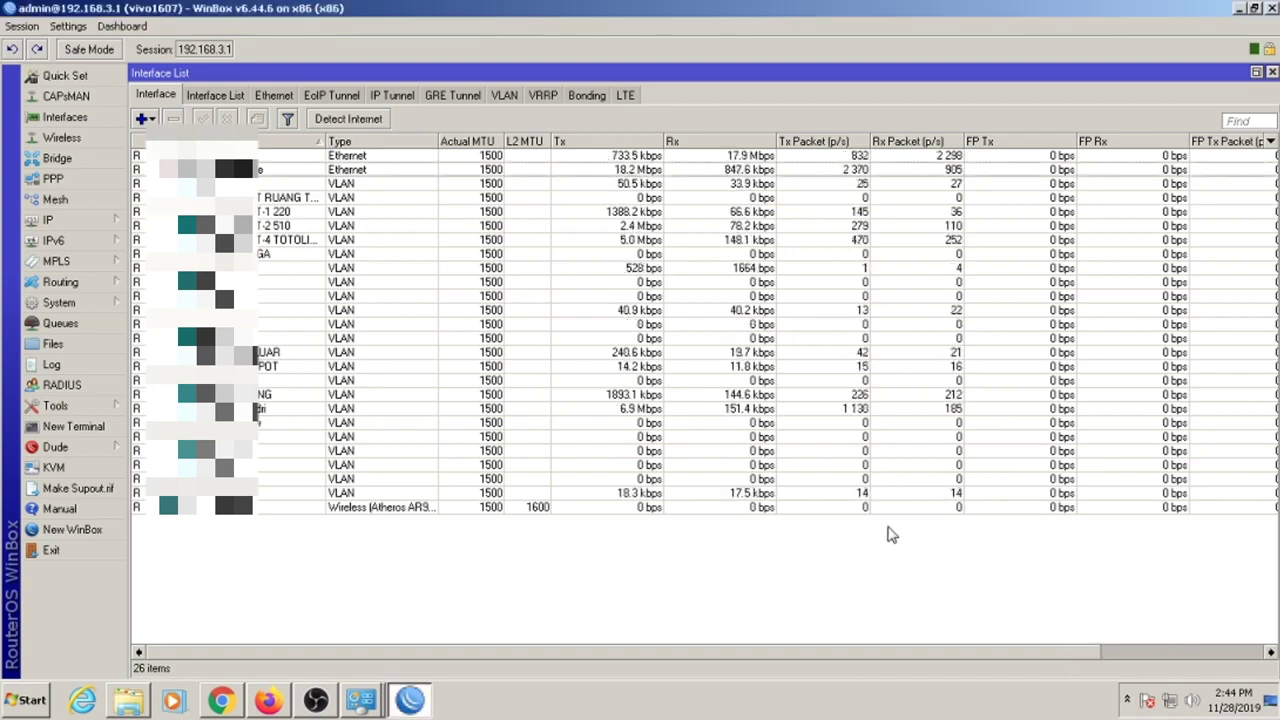
click(1130, 701)
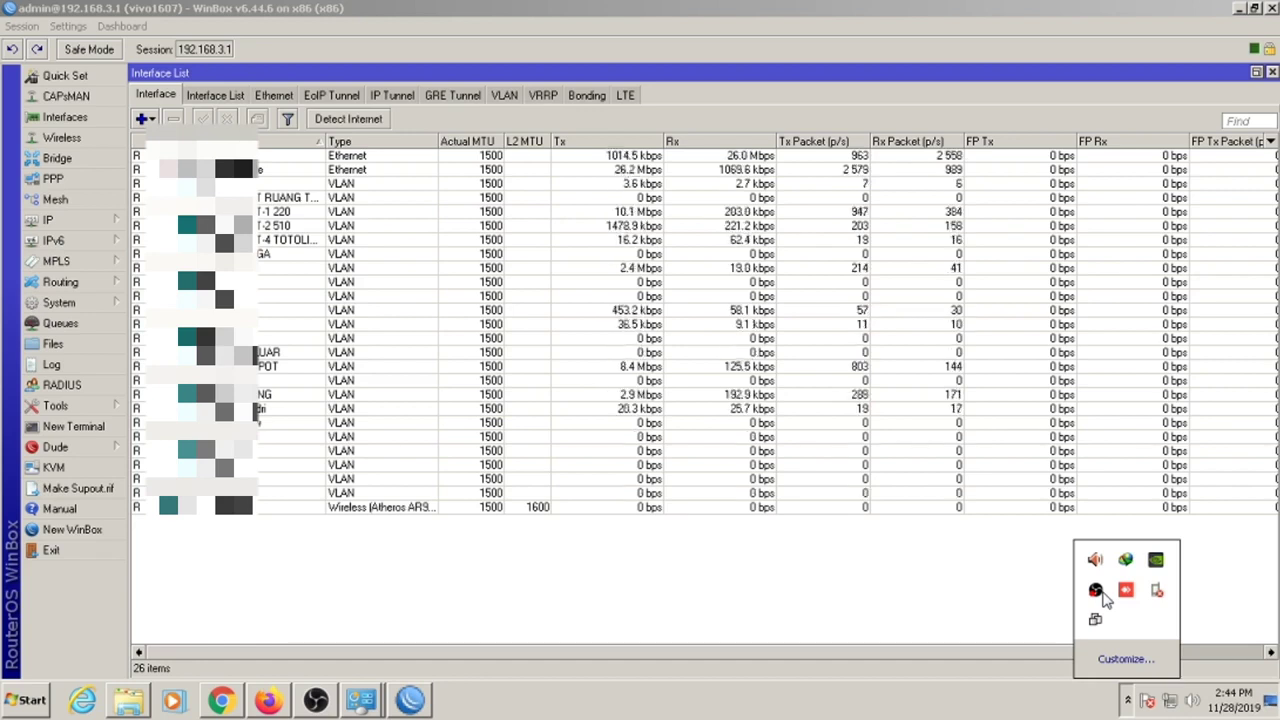
right_click(1100, 592)
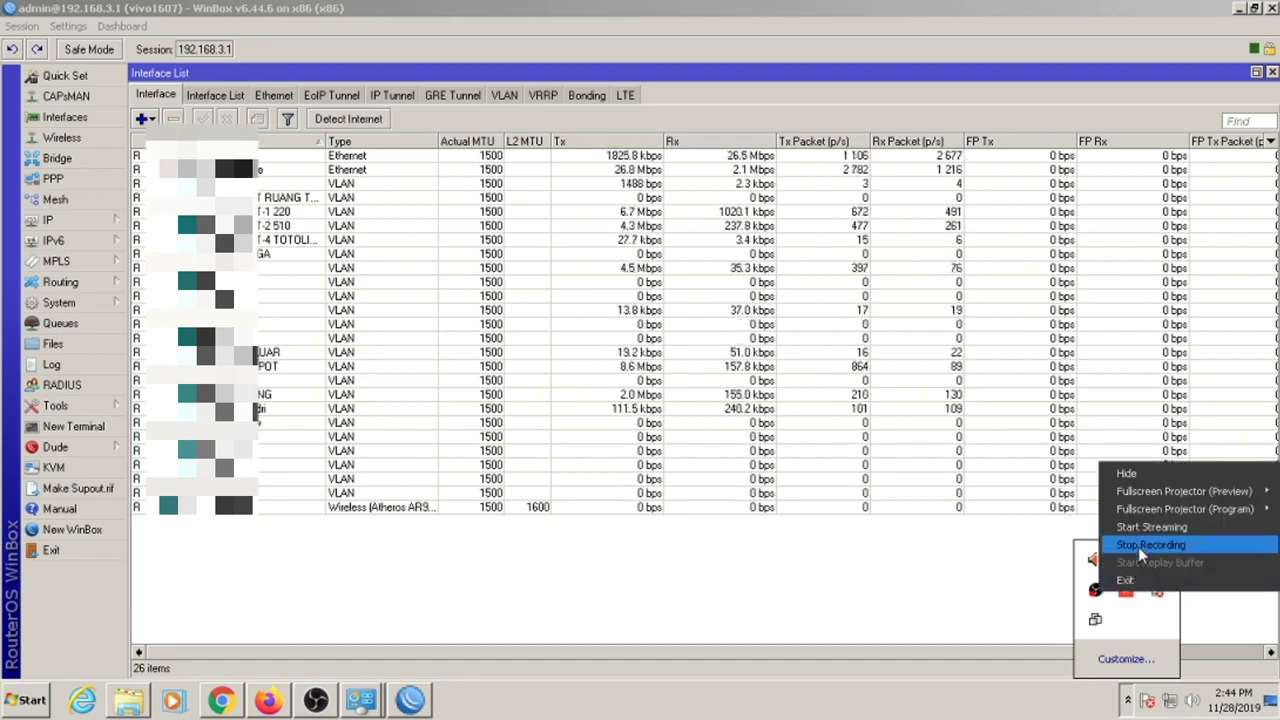
click(1015, 614)
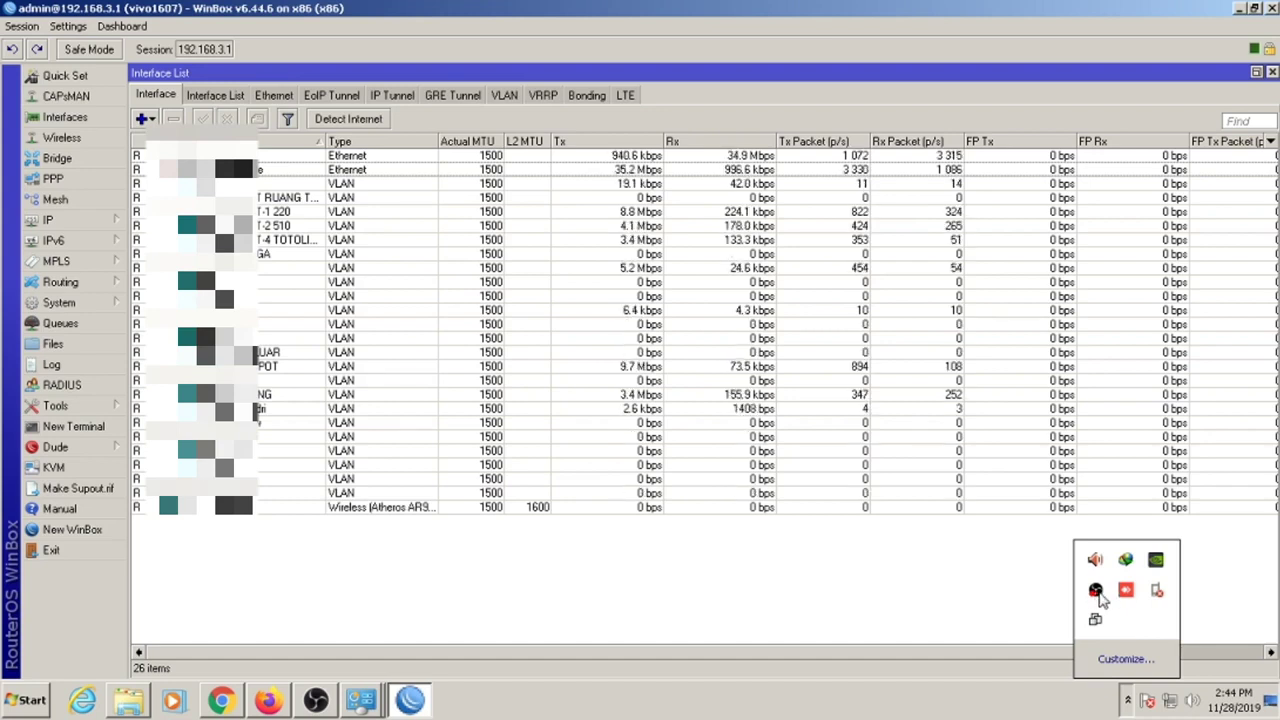
right_click(1096, 592)
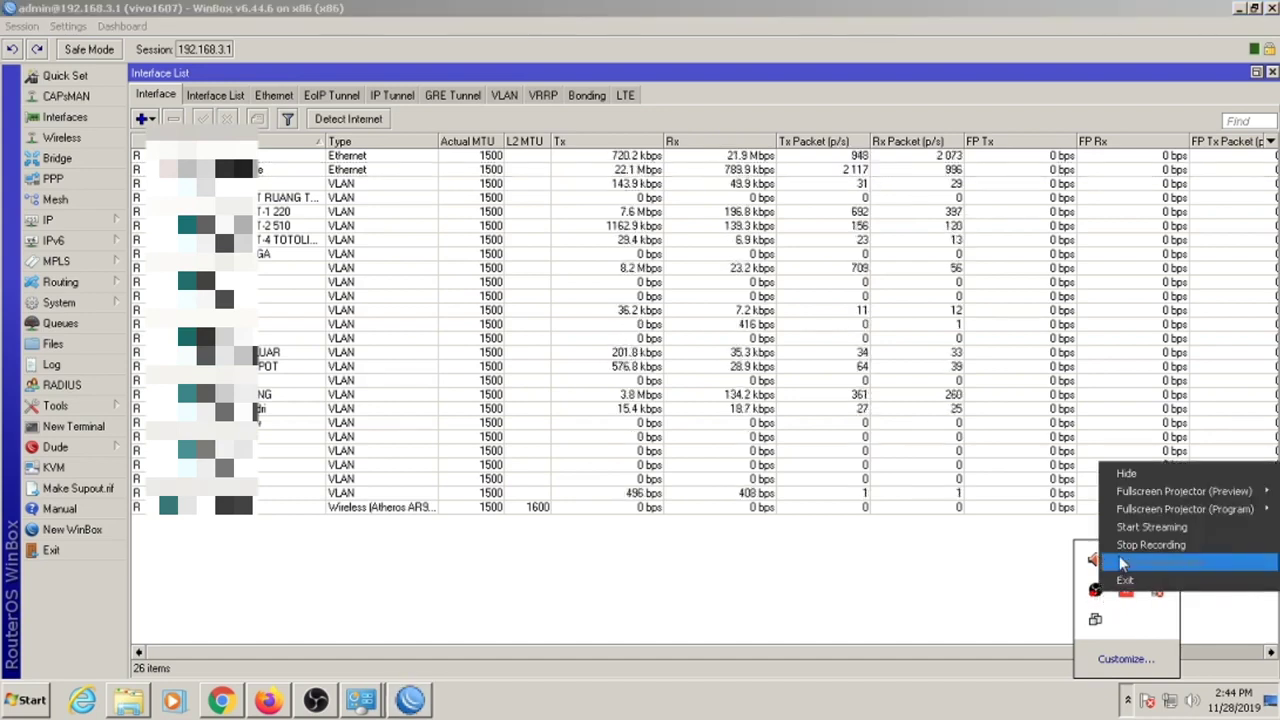